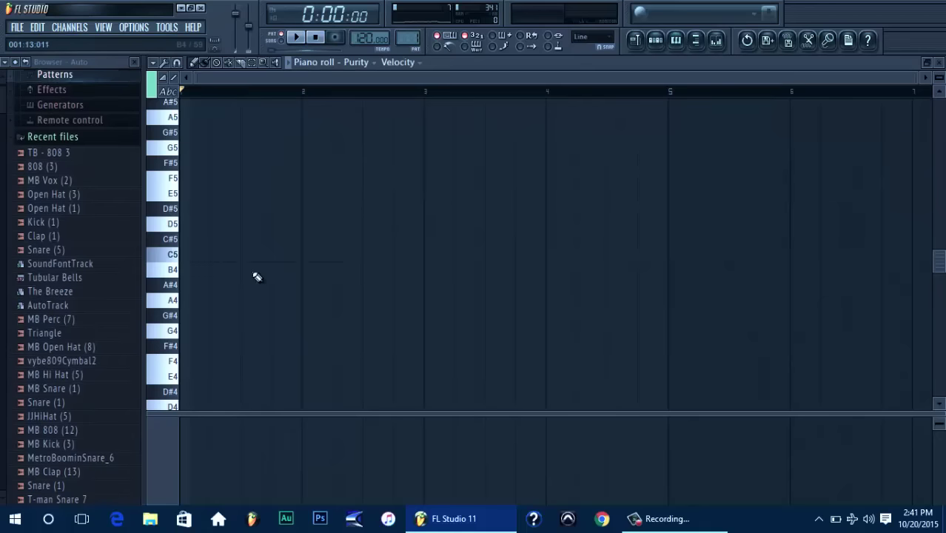
# Draw a C5 note for Purity starting at bar 1 and lengthen it to 8 bars
pyautogui.click(203, 255)
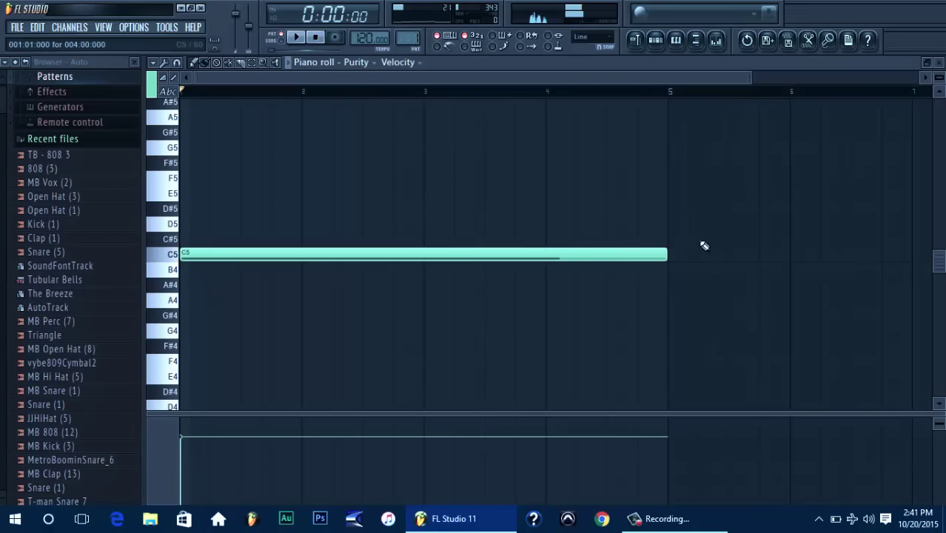
pyautogui.moveTo(751, 77); pyautogui.dragTo(920, 77)
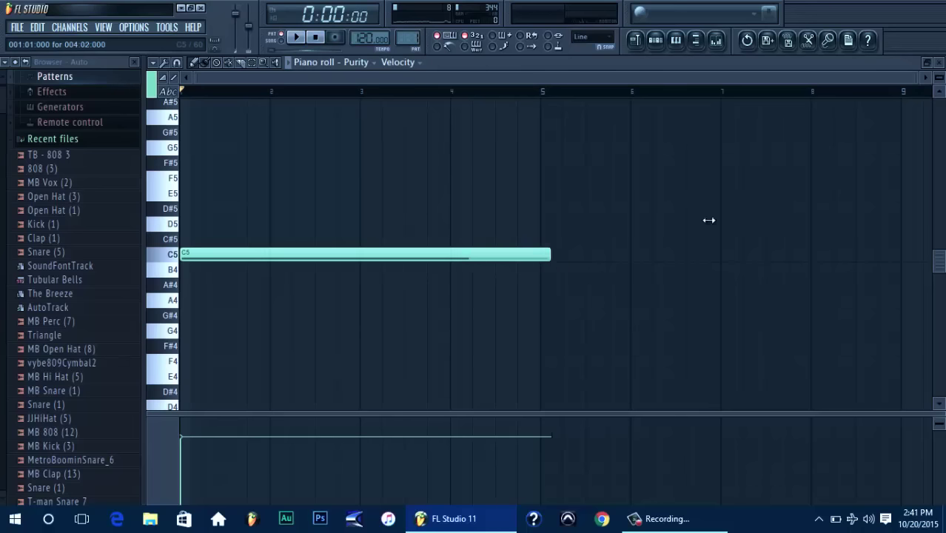
pyautogui.moveTo(708, 220); pyautogui.dragTo(818, 230)
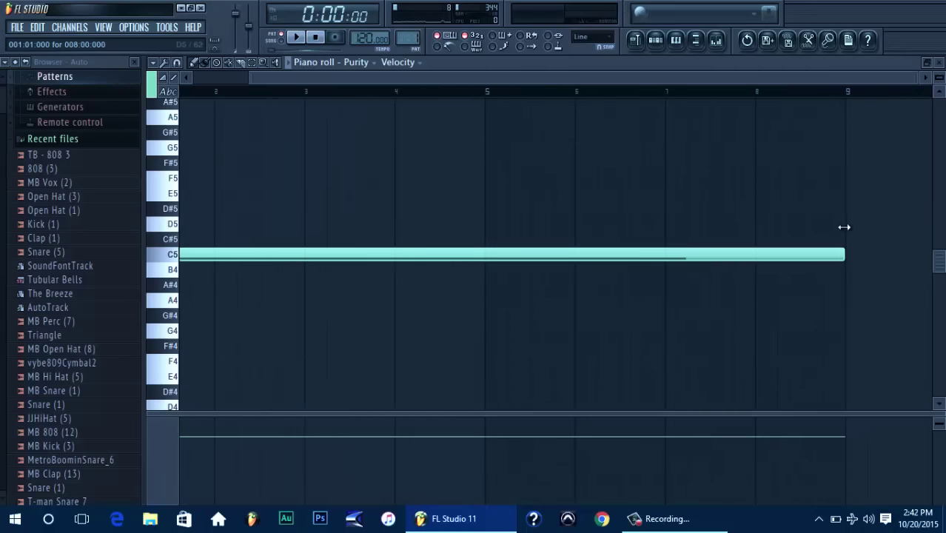
# Load Gross Beat into Insert 1's first effect slot during playback and reshape that insert's EQ curve
pyautogui.click(656, 40)
pyautogui.click(716, 40)
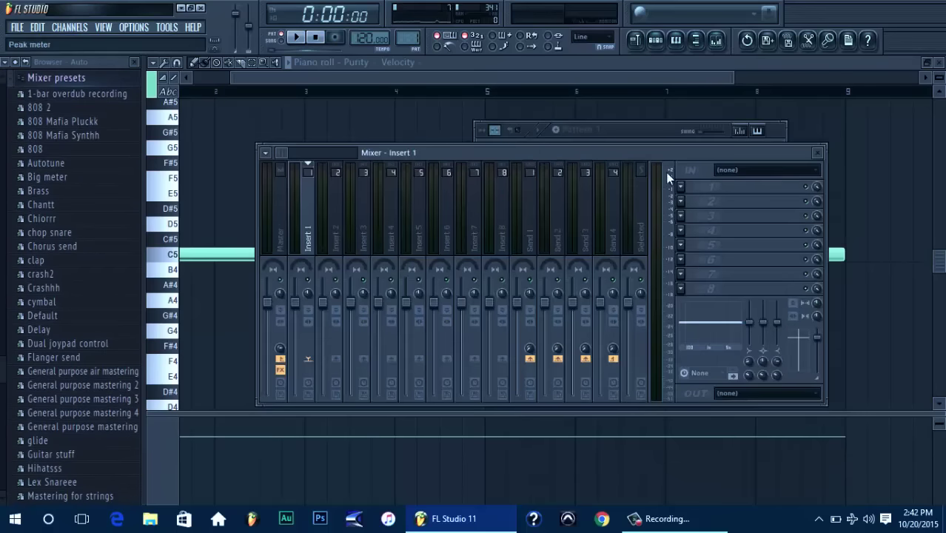
pyautogui.press('space')
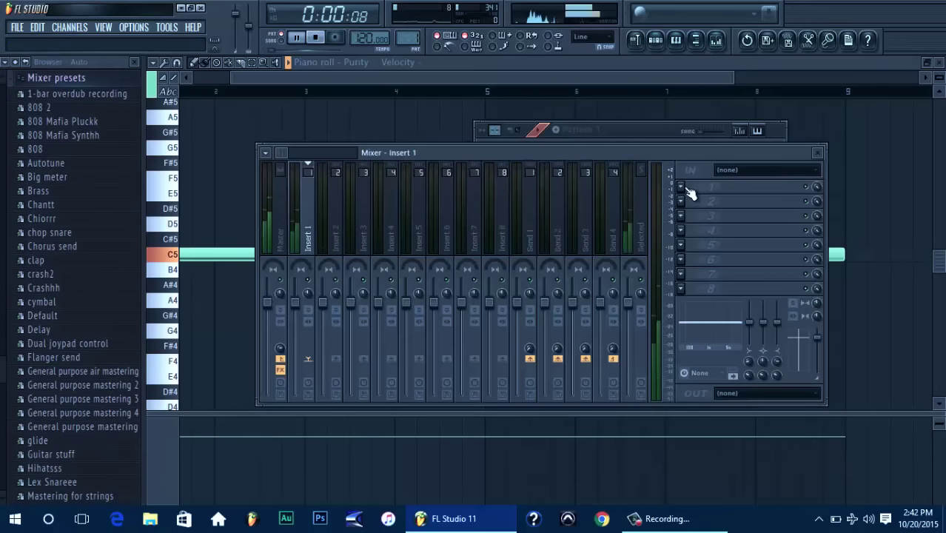
pyautogui.press('space')
pyautogui.click(681, 187)
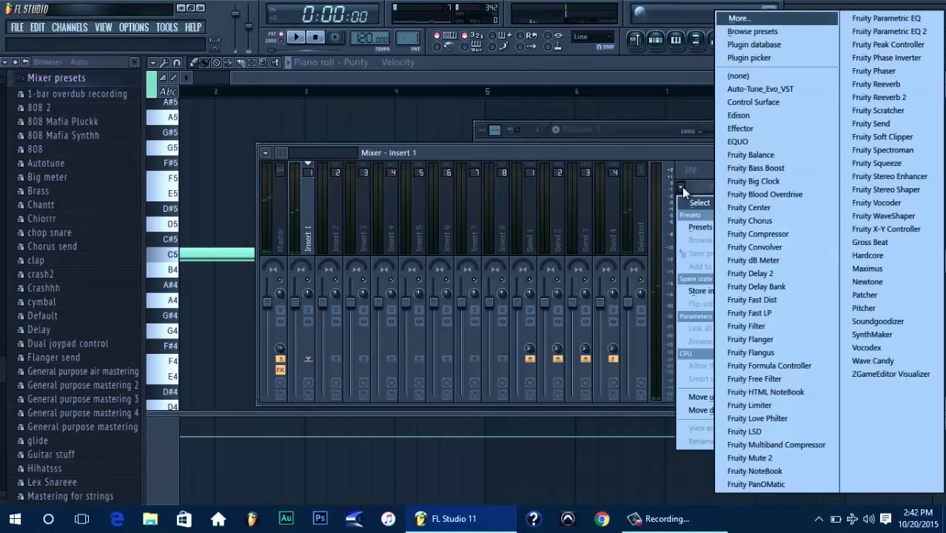
pyautogui.press('Escape')
pyautogui.press('space')
pyautogui.click(682, 189)
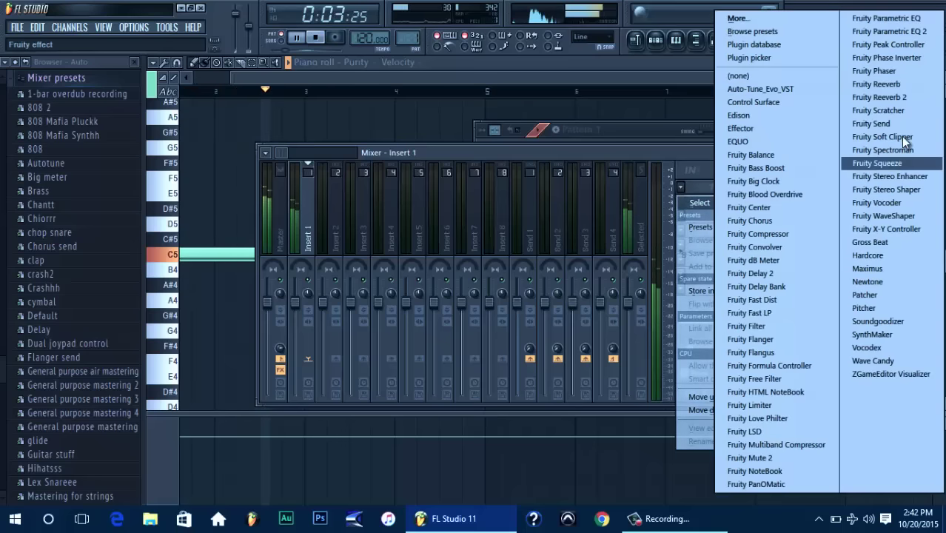
pyautogui.click(881, 242)
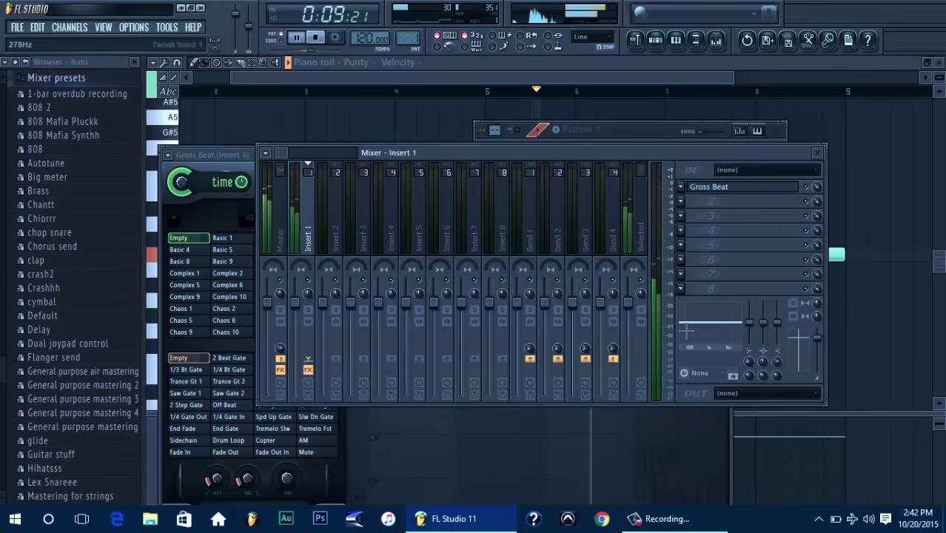
pyautogui.moveTo(683, 342); pyautogui.dragTo(713, 324)
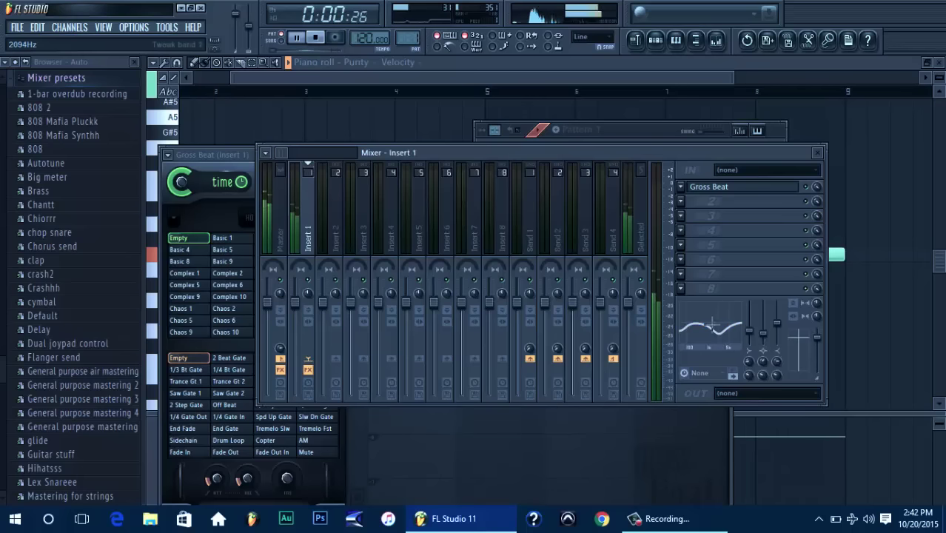
# Load the Momentary preset in Gross Beat, choose the Slow Tripplet time pattern, and return to the piano roll
pyautogui.click(681, 189)
pyautogui.moveTo(711, 228)
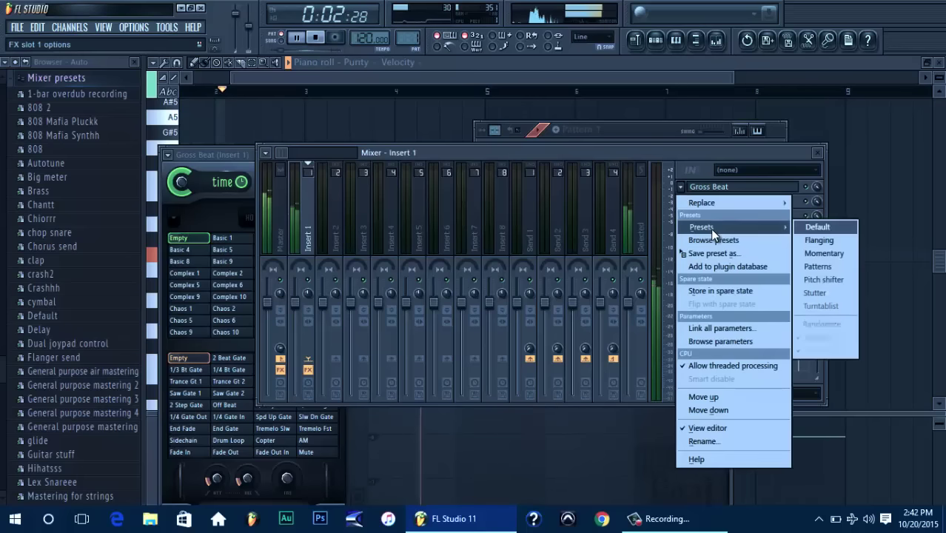
pyautogui.click(812, 254)
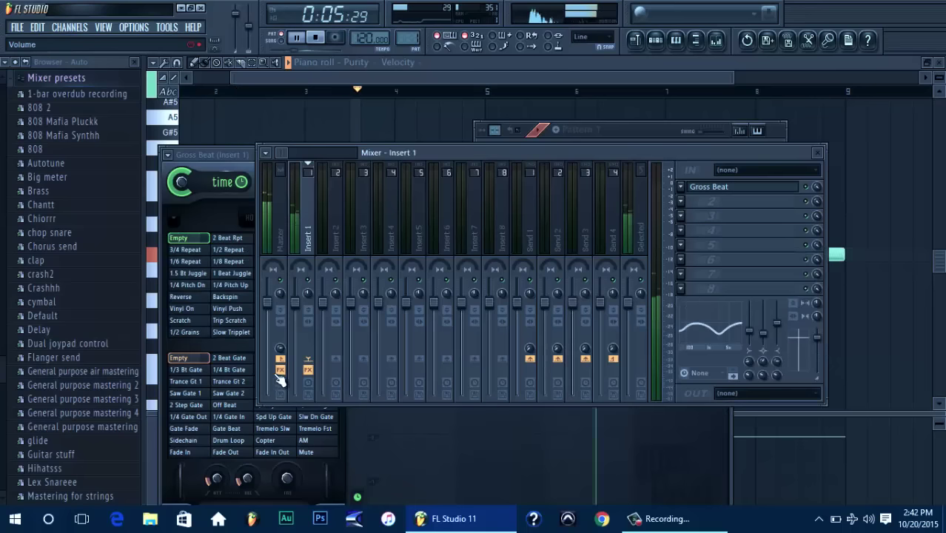
pyautogui.click(236, 333)
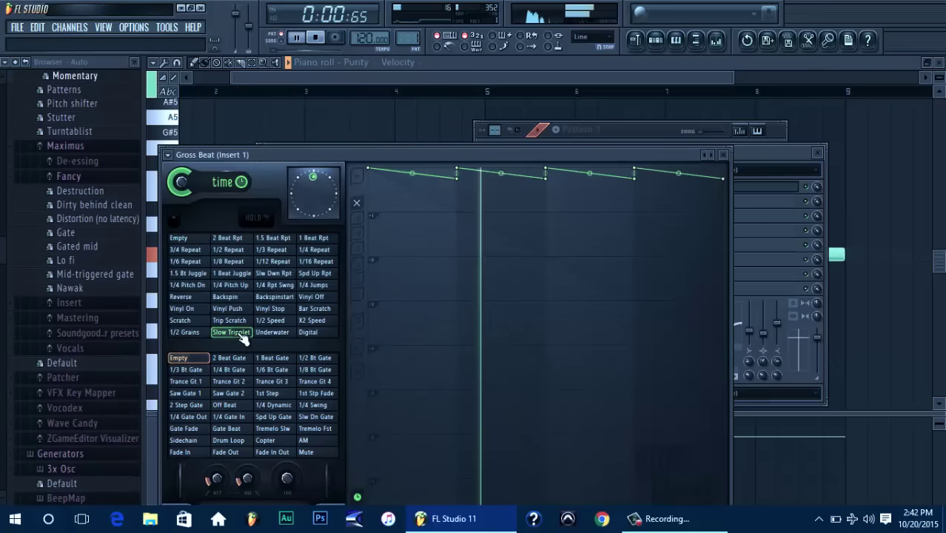
pyautogui.click(431, 77)
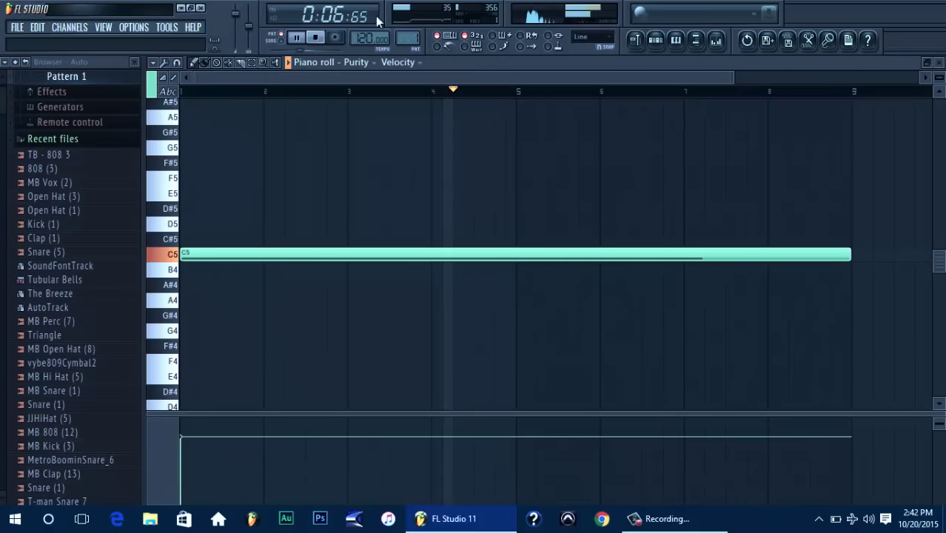
# Add a second Gross Beat in Insert 1's second effect slot
pyautogui.click(658, 41)
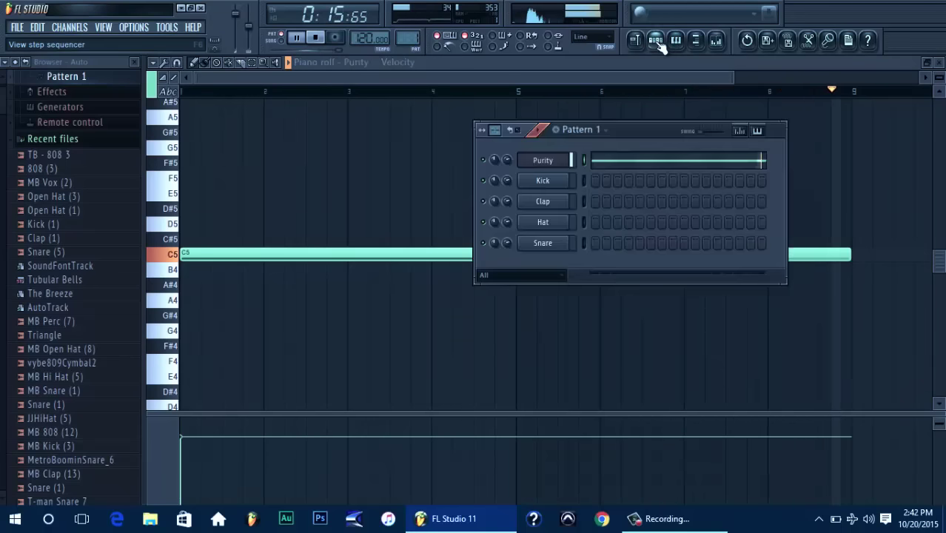
pyautogui.click(716, 40)
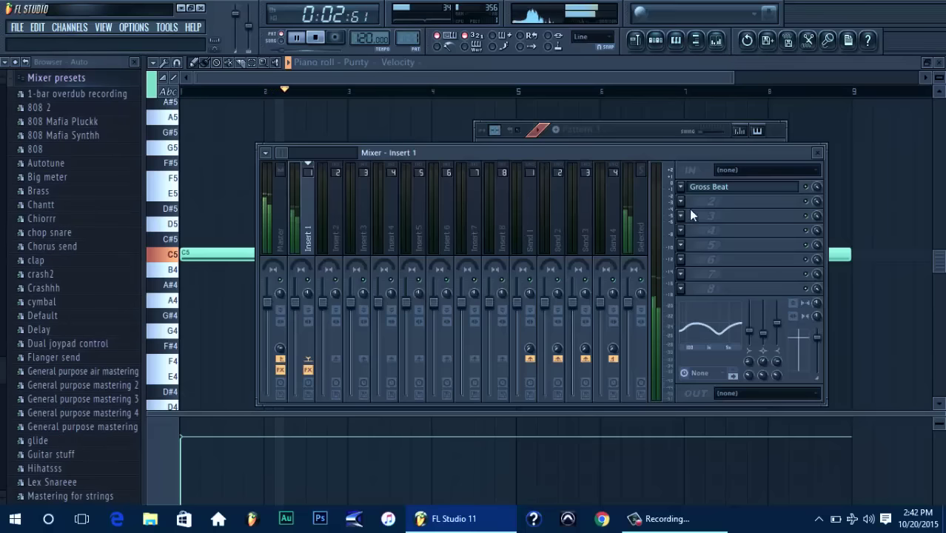
pyautogui.click(680, 202)
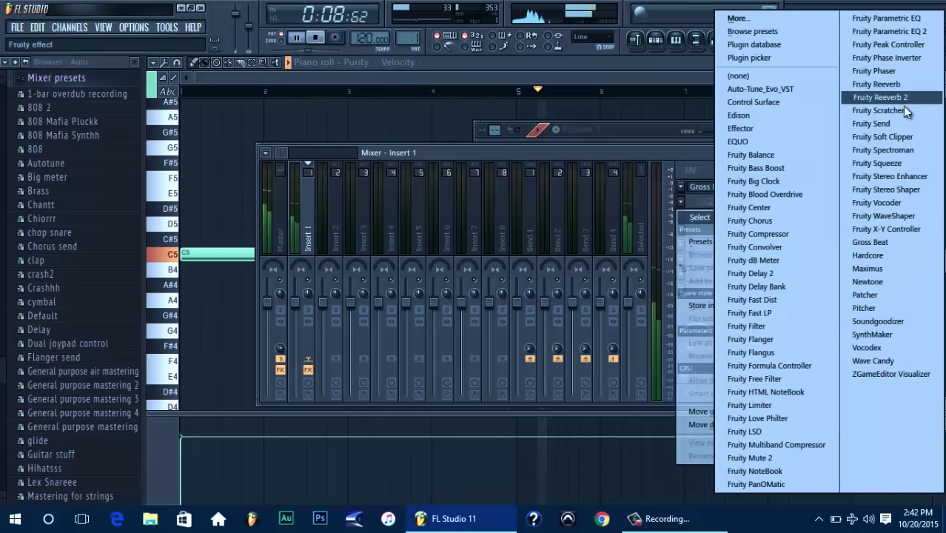
pyautogui.click(881, 243)
# Set the first Gross Beat's time pattern to 1/2 Speed and open the second Gross Beat's editor
pyautogui.click(718, 151)
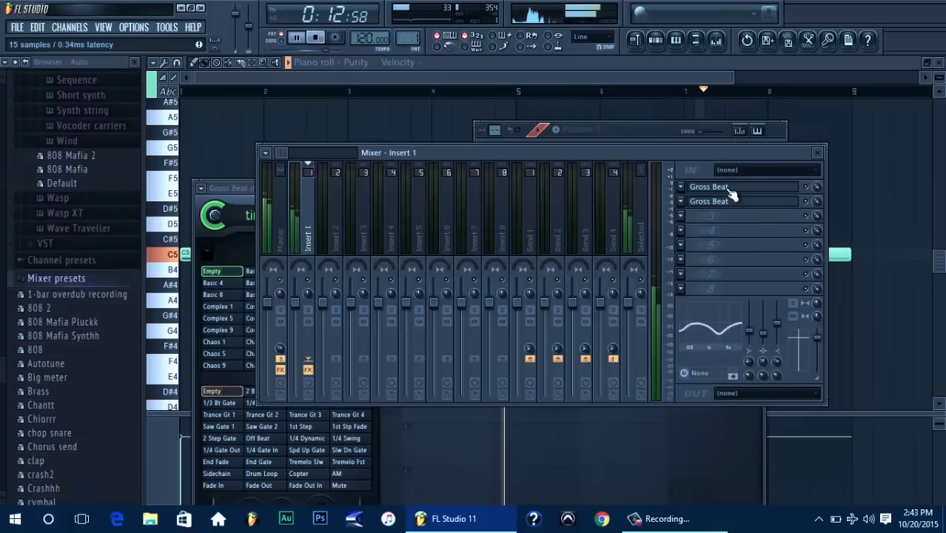
pyautogui.click(733, 190)
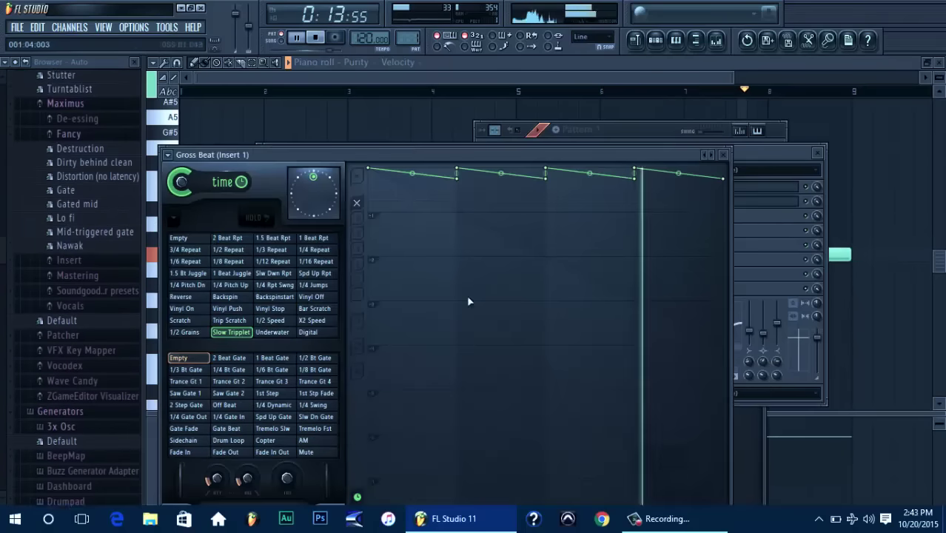
pyautogui.click(281, 323)
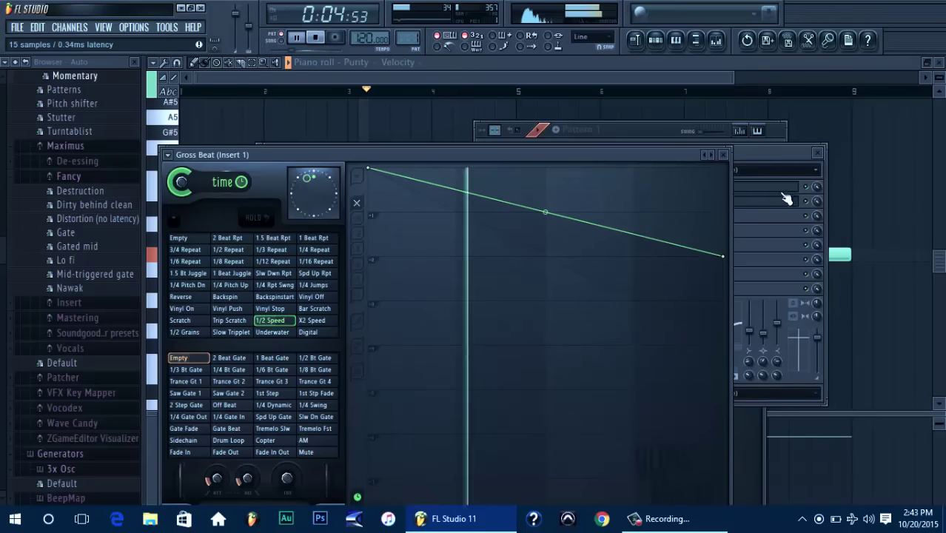
pyautogui.click(746, 207)
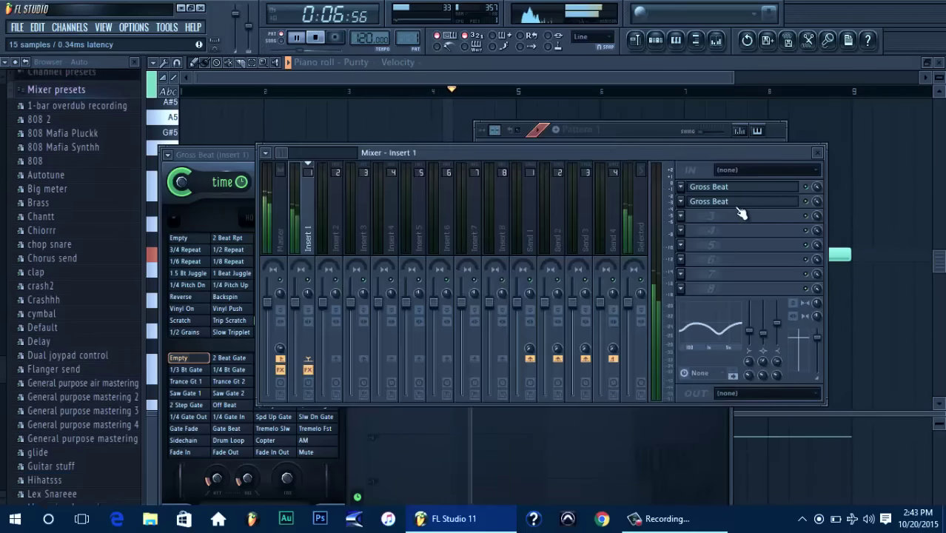
pyautogui.click(739, 205)
# Load the Pitch shifter preset in the second Gross Beat
pyautogui.click(202, 189)
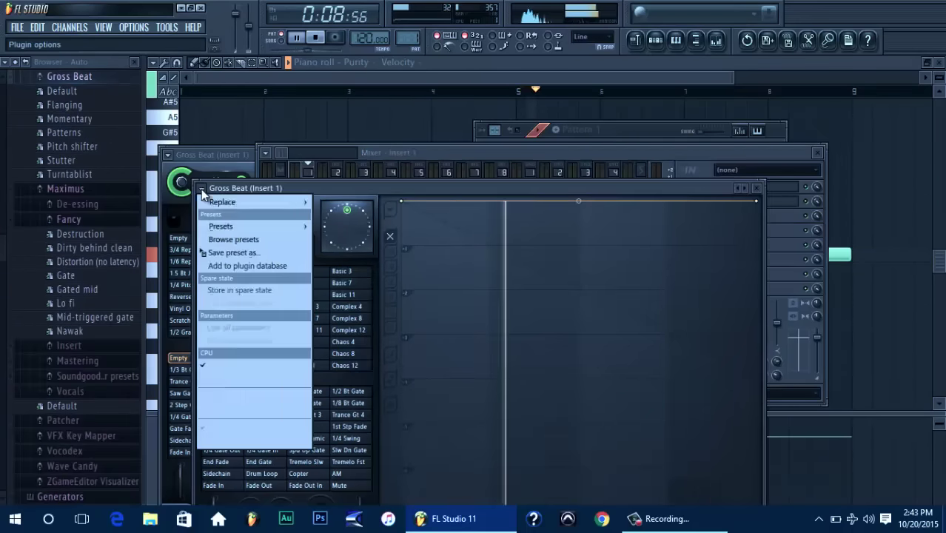
pyautogui.moveTo(236, 224)
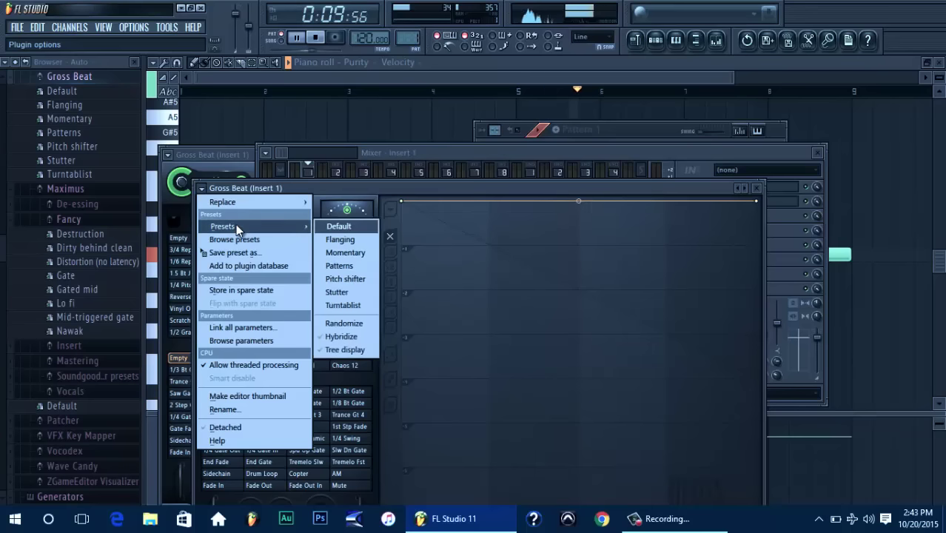
pyautogui.click(351, 279)
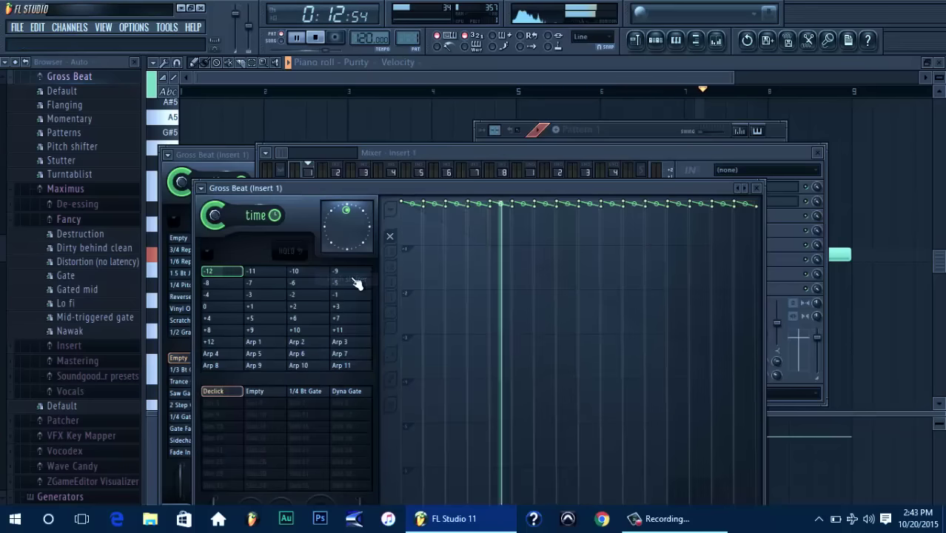
# Load the Momentary preset in the second Gross Beat and choose its Slow Tripplet time pattern
pyautogui.click(202, 189)
pyautogui.moveTo(228, 231)
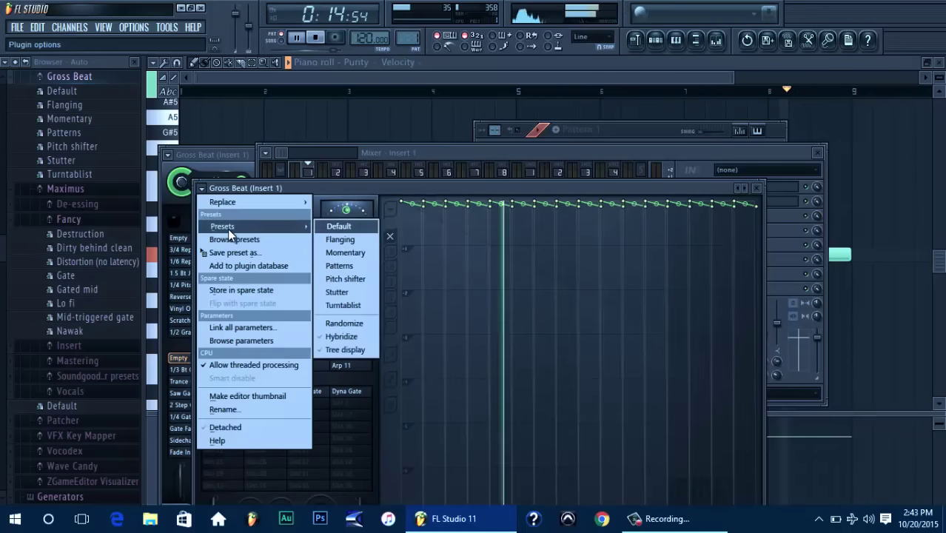
pyautogui.click(357, 256)
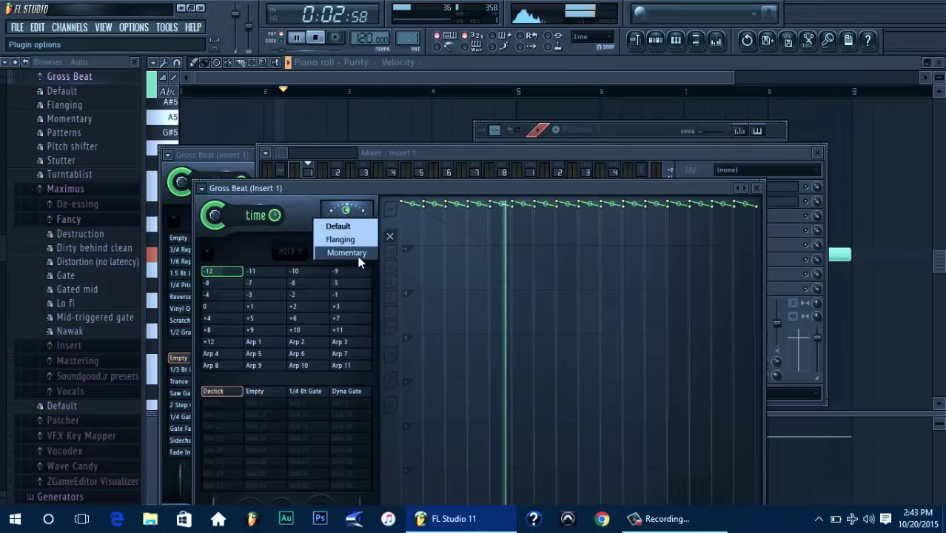
pyautogui.click(263, 366)
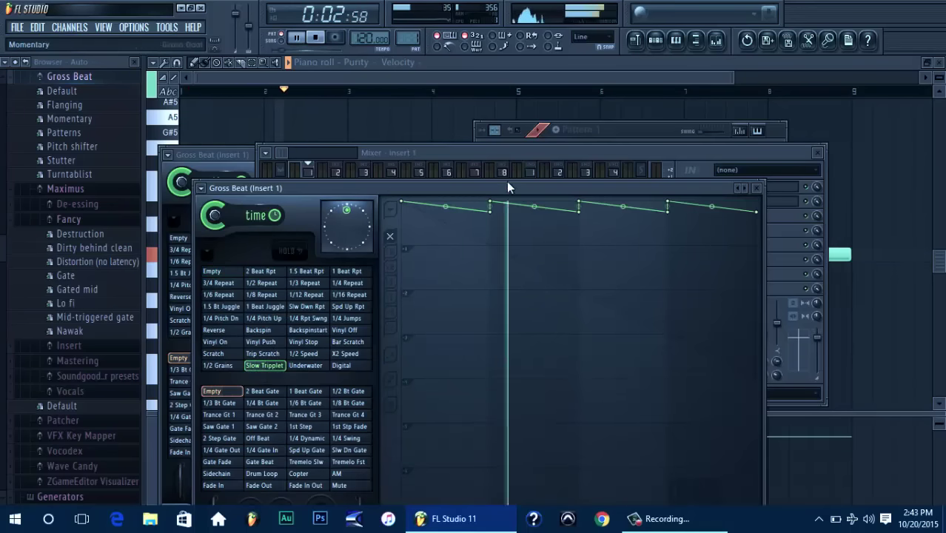
# Lower the mix levels of both Gross Beat effects on Insert 1, the second to 0%, and stop playback
pyautogui.click(554, 153)
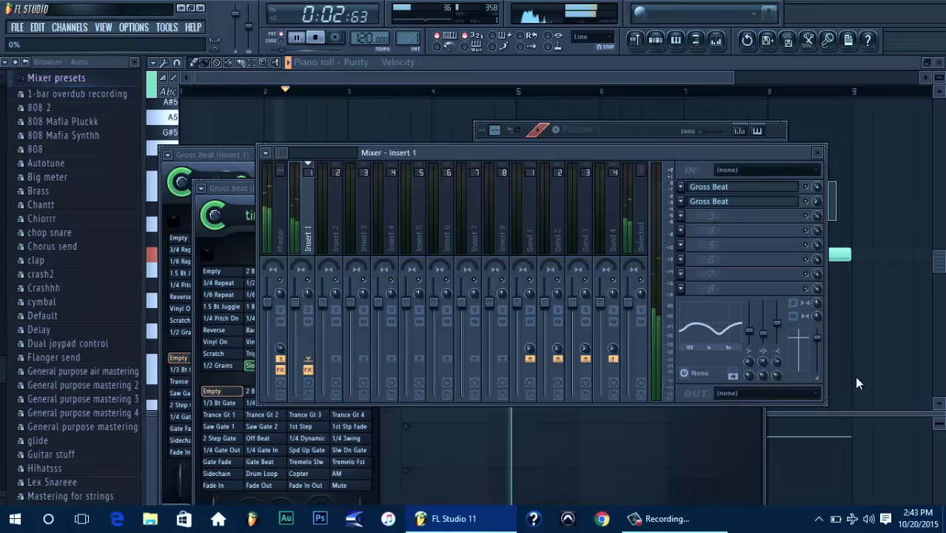
pyautogui.click(791, 187)
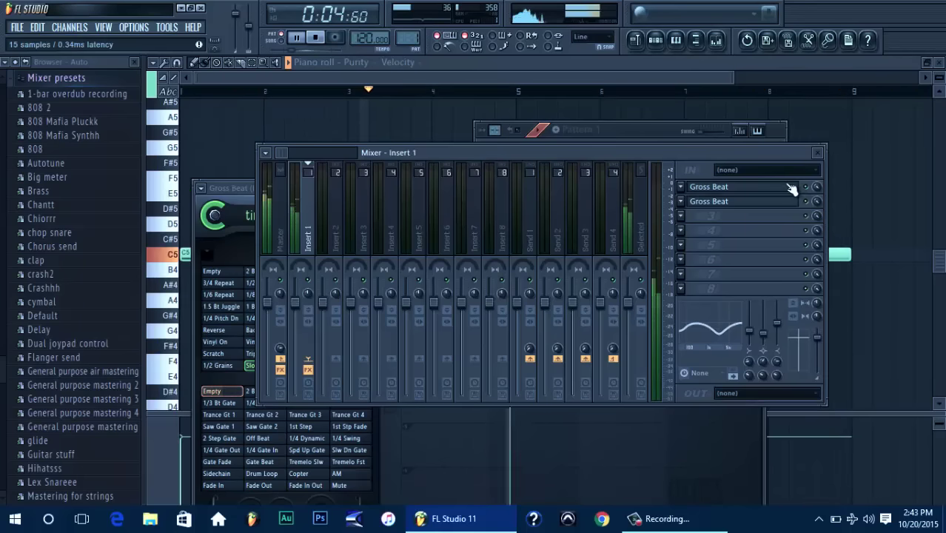
pyautogui.click(791, 187)
pyautogui.click(792, 188)
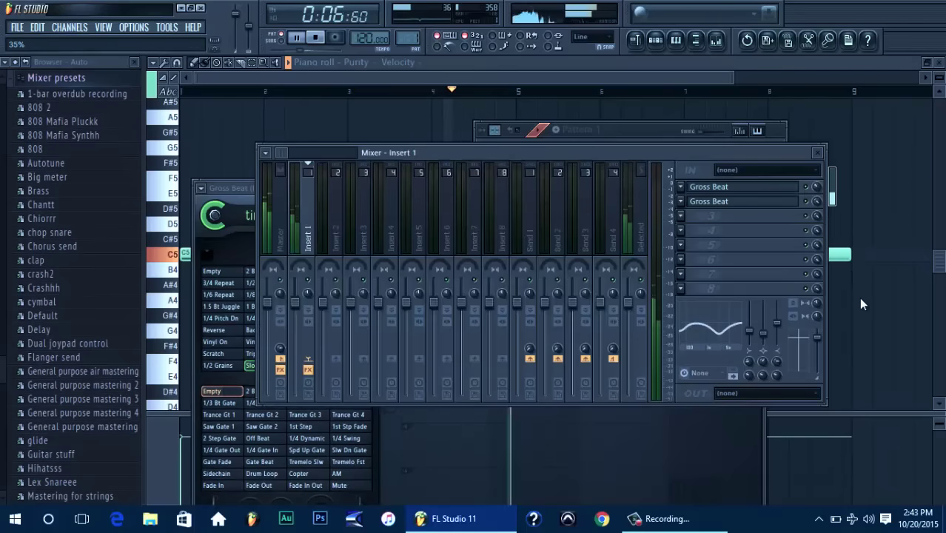
pyautogui.press('space')
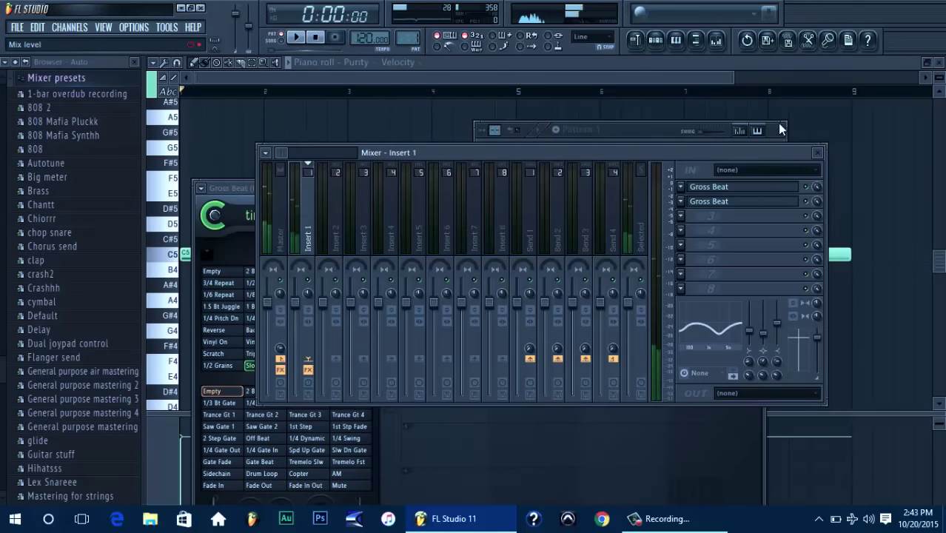
# Place Pattern 1 at bar 1 on Track 1 of the playlist
pyautogui.click(636, 40)
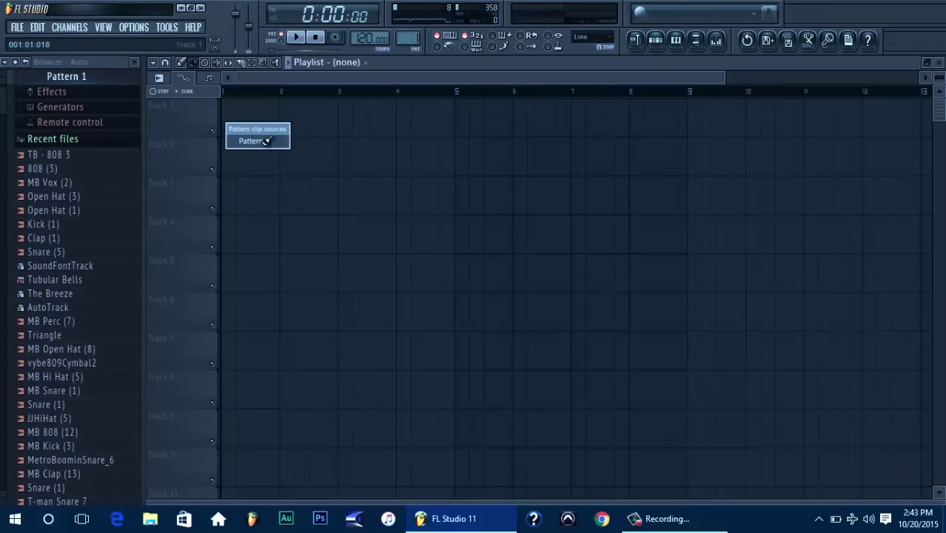
pyautogui.click(265, 140)
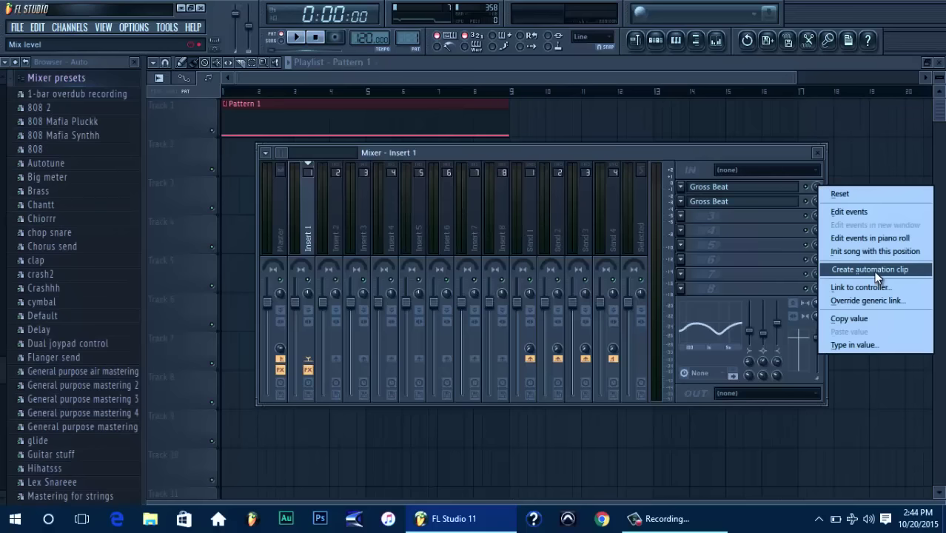
# Create an automation clip for the first Gross Beat's mix level and return to the playlist
pyautogui.click(874, 271)
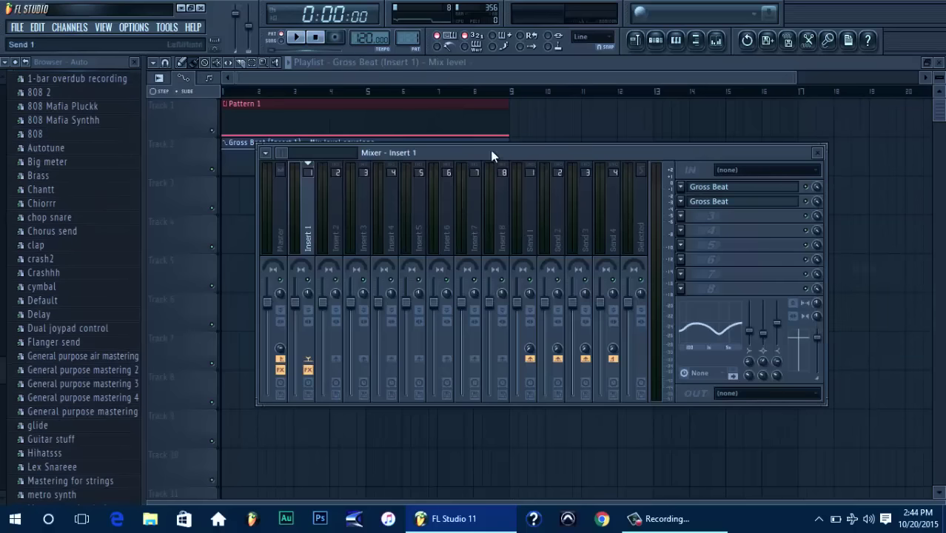
pyautogui.click(562, 75)
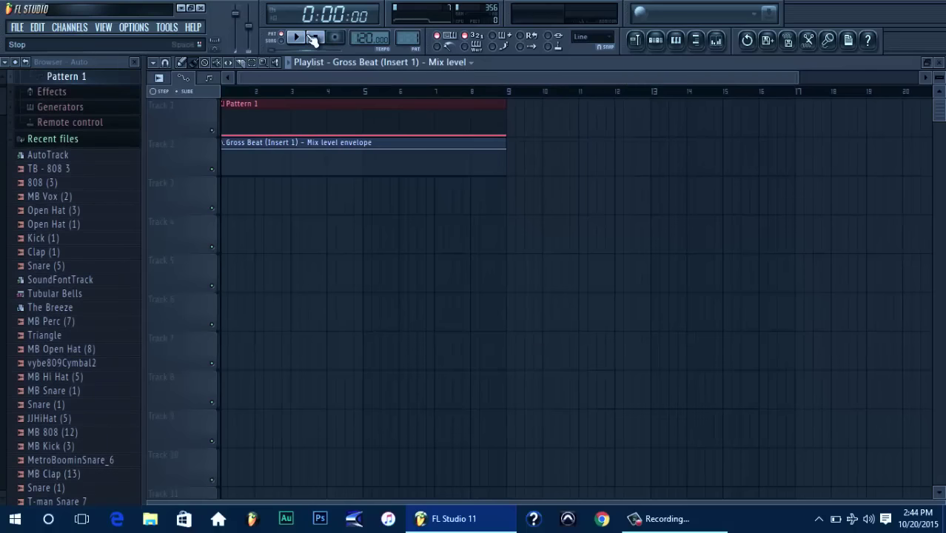
pyautogui.moveTo(797, 73); pyautogui.dragTo(609, 87)
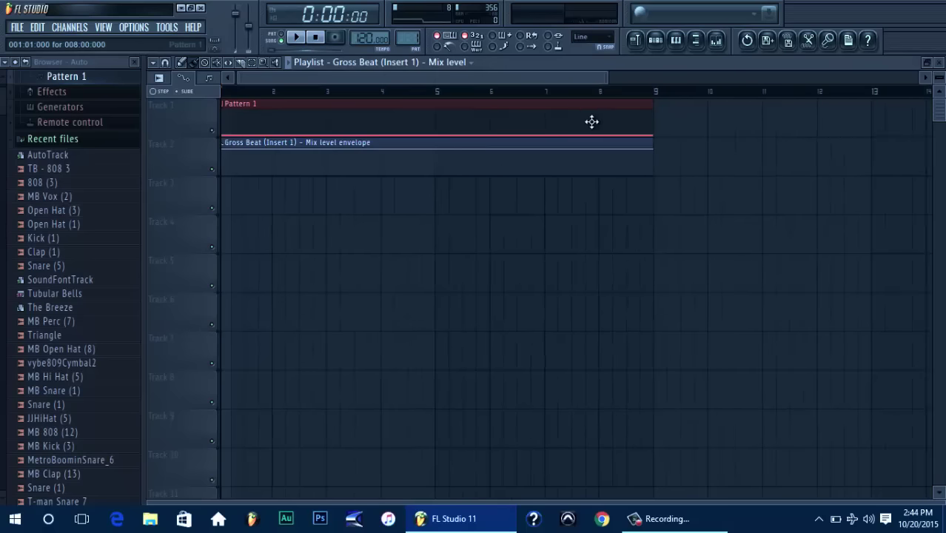
# Place a second Pattern 1 clip at bar 9 on Track 1, directly after the first one
pyautogui.moveTo(591, 121); pyautogui.dragTo(808, 121)
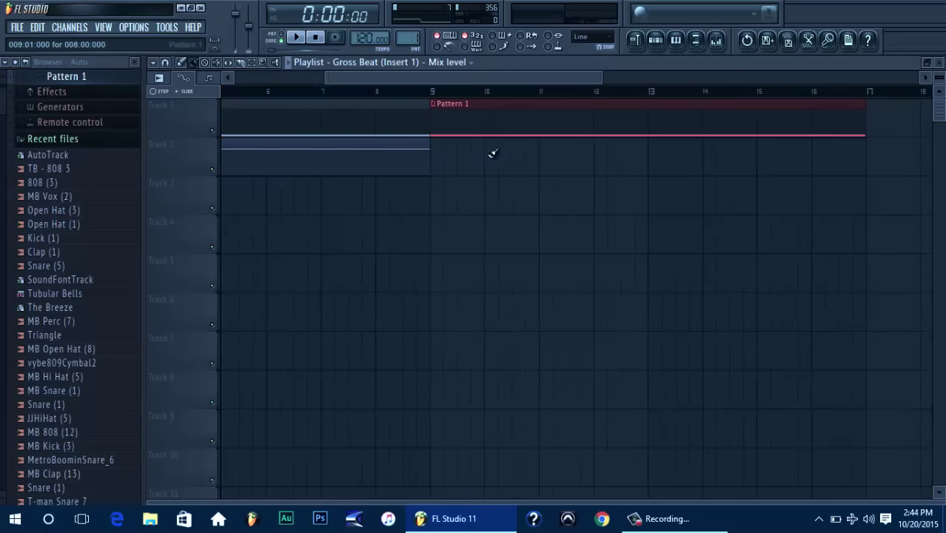
pyautogui.click(432, 151)
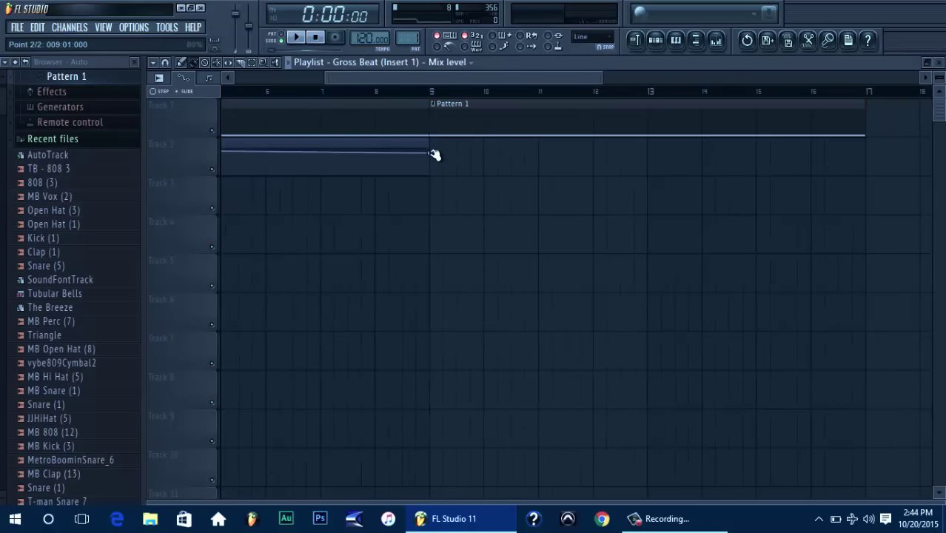
pyautogui.rightClick(427, 149)
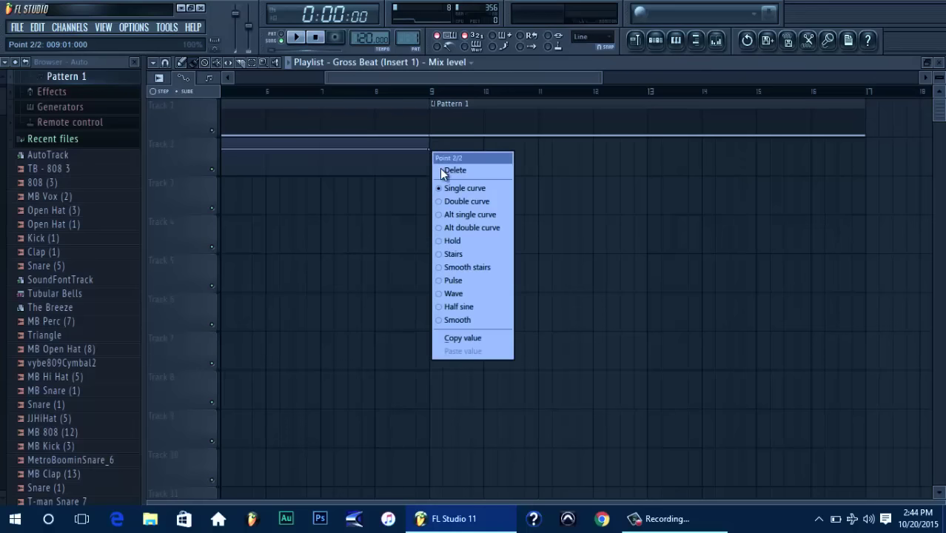
# Lower the end point of the Mix level envelope to the minimum and bend its curve so it holds high and drops towards bar 9
pyautogui.moveTo(472, 79); pyautogui.dragTo(357, 84)
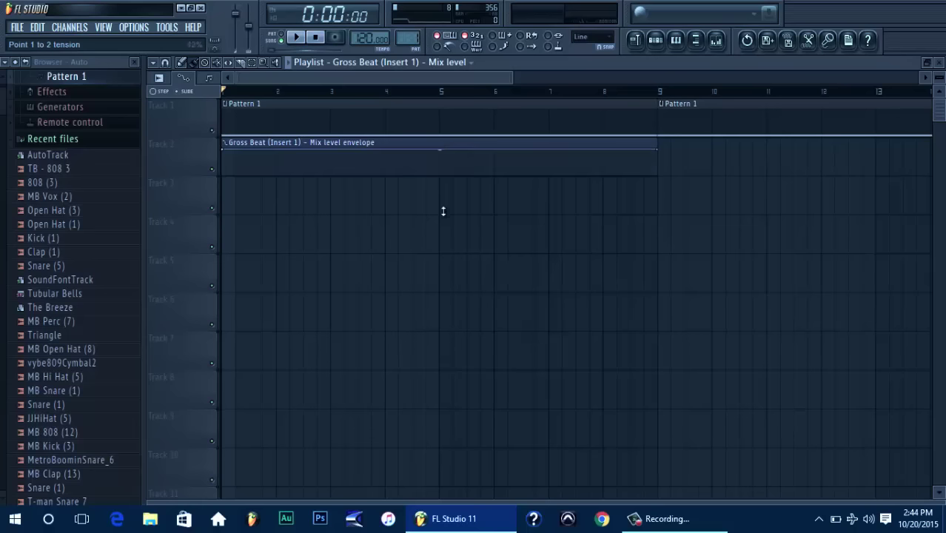
pyautogui.moveTo(423, 447); pyautogui.dragTo(425, 444)
pyautogui.moveTo(662, 151); pyautogui.dragTo(661, 219)
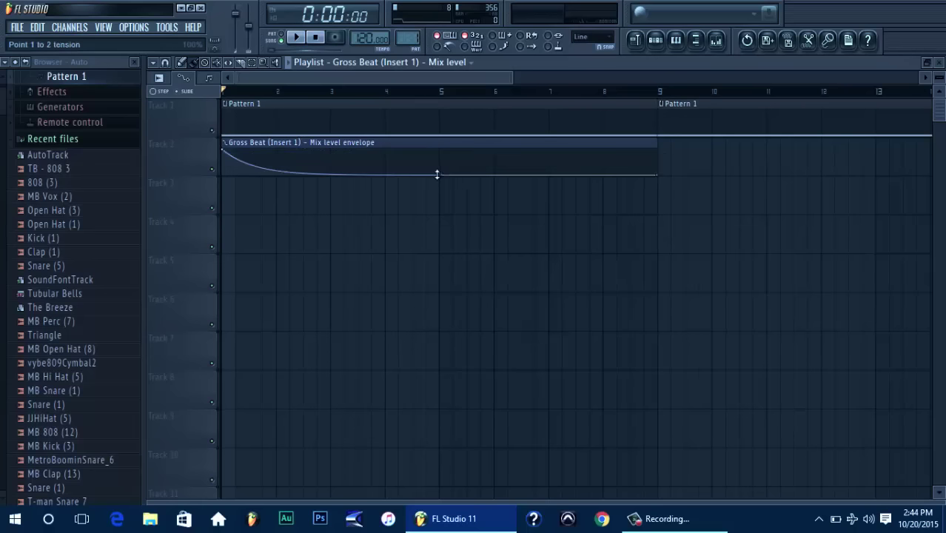
pyautogui.moveTo(437, 174); pyautogui.dragTo(409, 83)
# Play the arrangement through both Pattern 1 clips to hear the automated Gross Beat effect, and stop playback
pyautogui.press('space')
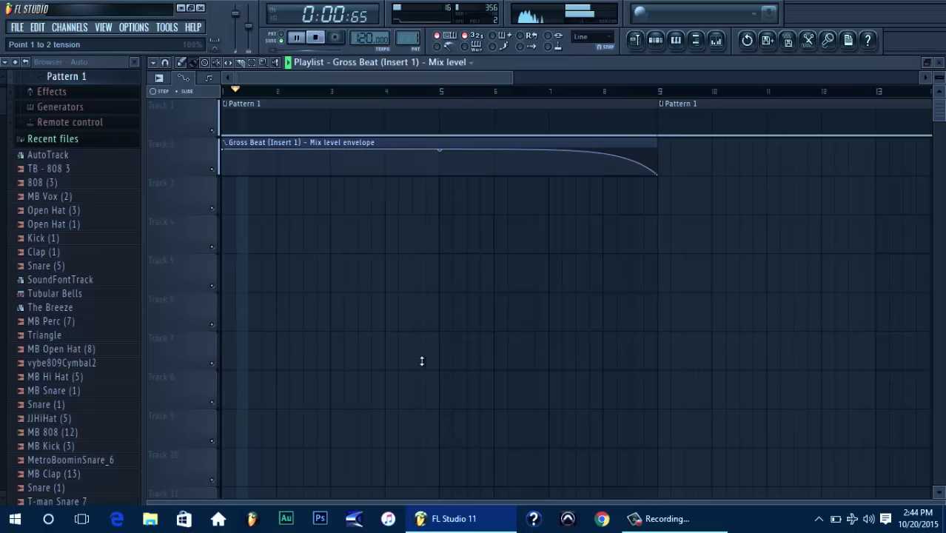
pyautogui.moveTo(509, 77); pyautogui.dragTo(847, 19)
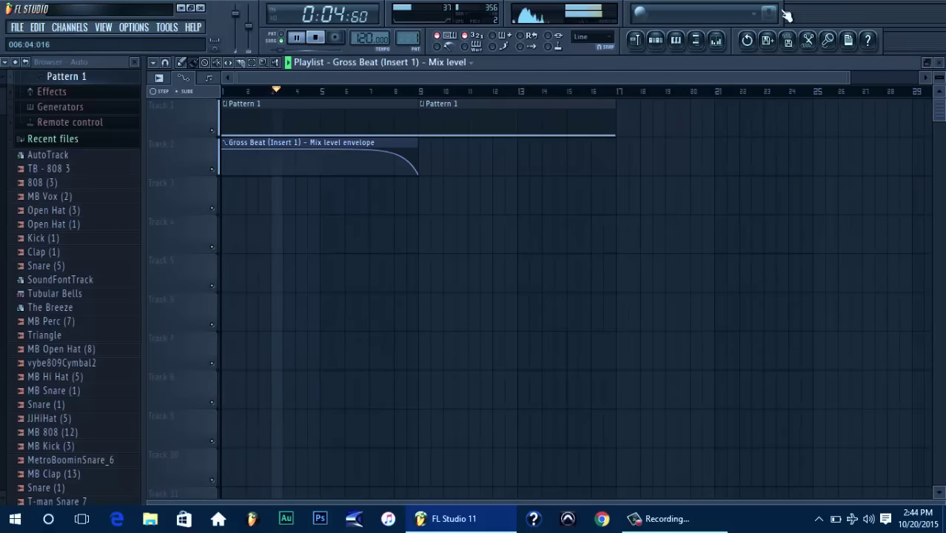
pyautogui.click(666, 39)
pyautogui.click(666, 38)
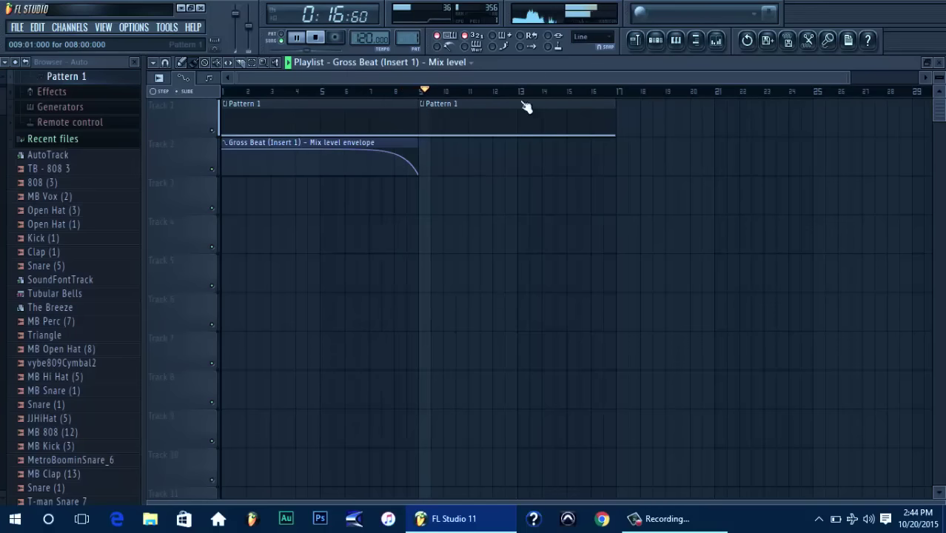
pyautogui.click(656, 39)
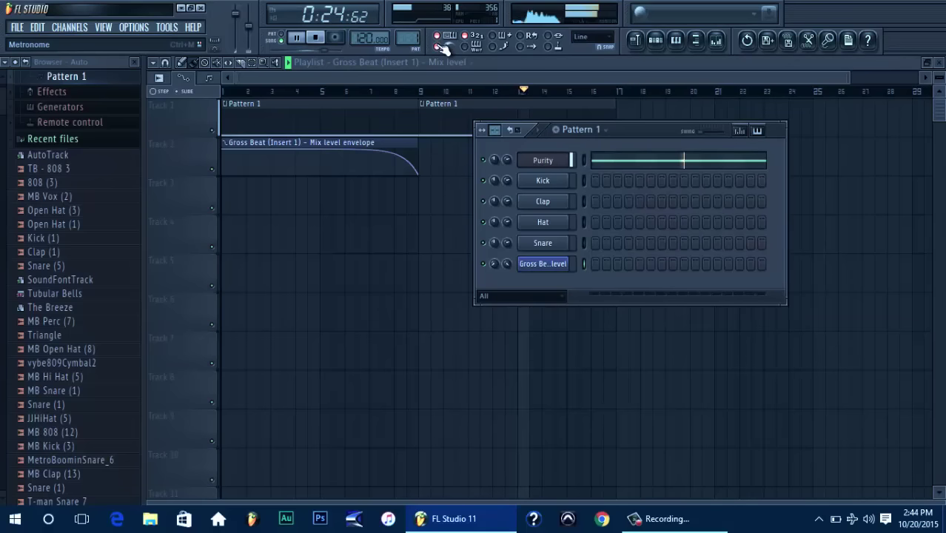
pyautogui.click(470, 81)
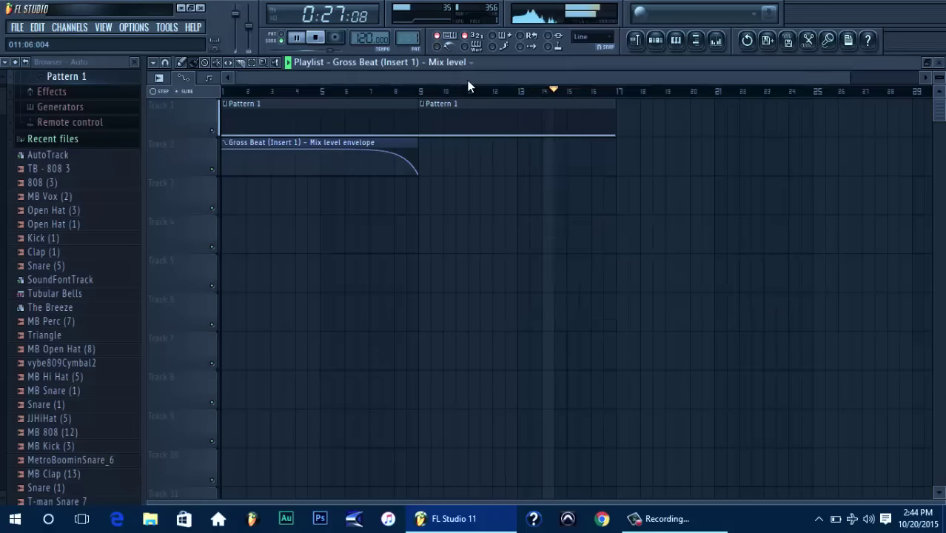
pyautogui.click(655, 41)
pyautogui.press('space')
pyautogui.rightClick(562, 157)
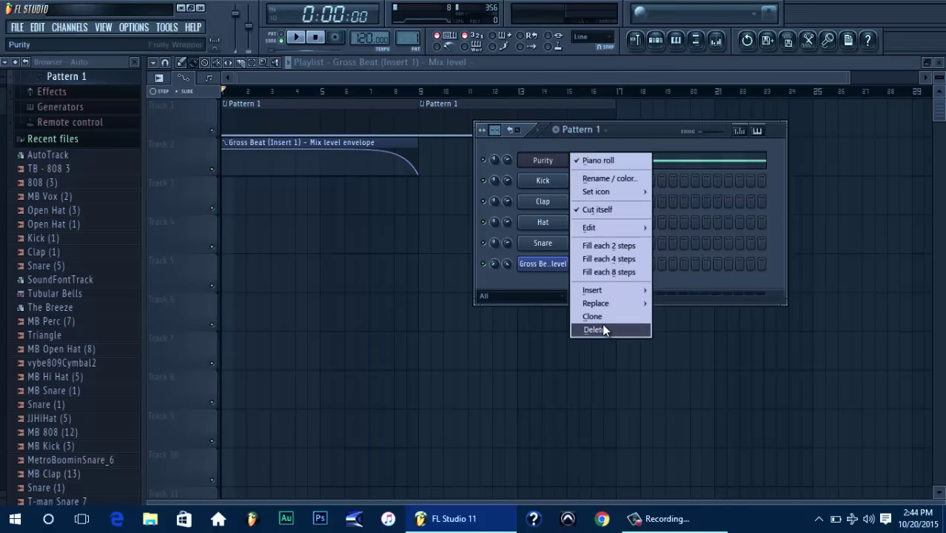
pyautogui.click(541, 193)
pyautogui.click(540, 189)
pyautogui.rightClick(540, 189)
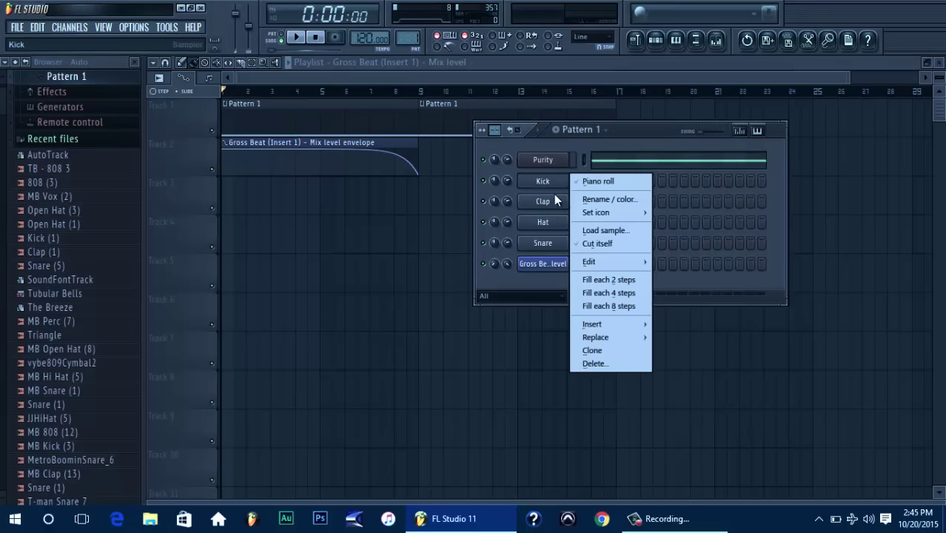
pyautogui.click(548, 190)
pyautogui.click(542, 185)
pyautogui.click(543, 185)
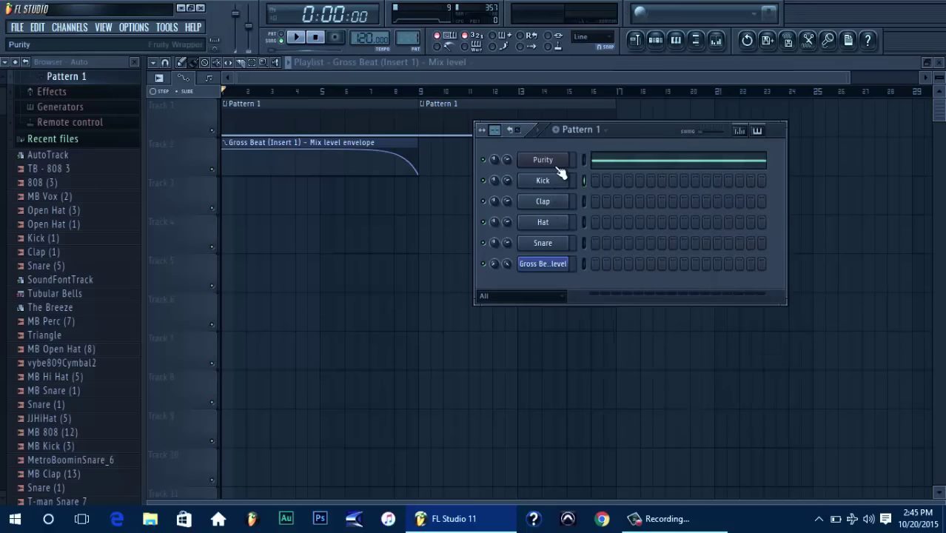
pyautogui.click(559, 167)
pyautogui.click(559, 168)
# Route the Kick, Clap, Hat and Snare channels to separate mixer tracks, with Kick on 2, Clap on 3 and Snare on 5
pyautogui.click(550, 188)
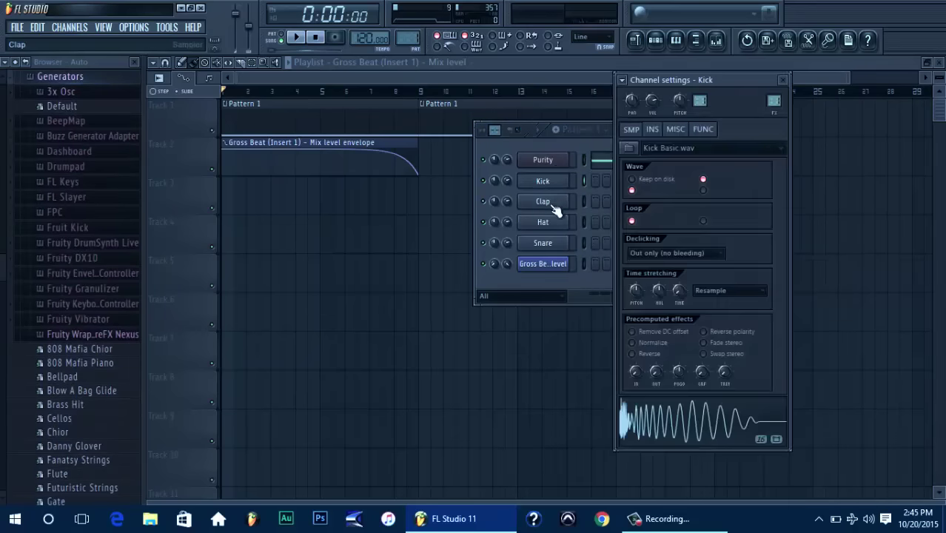
pyautogui.click(556, 208)
pyautogui.click(552, 186)
pyautogui.click(587, 160)
pyautogui.click(556, 183)
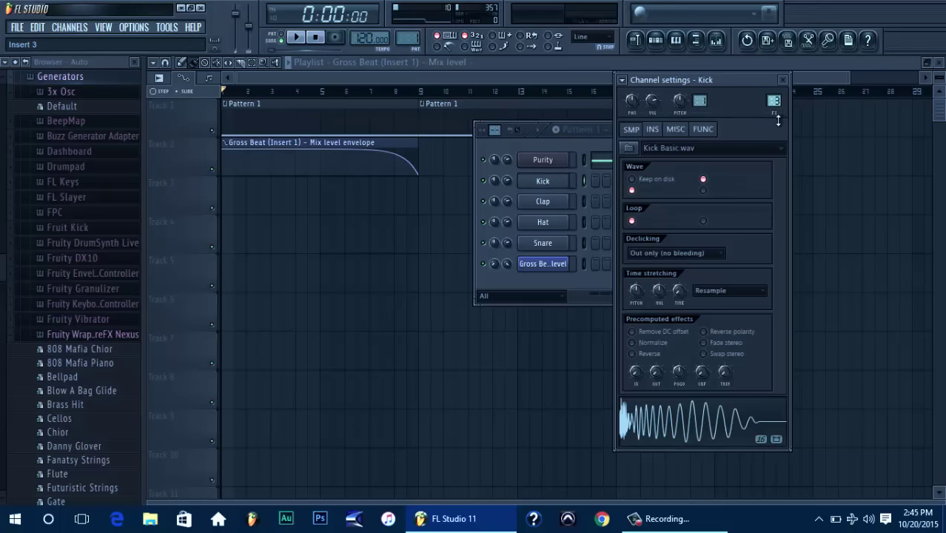
pyautogui.click(556, 201)
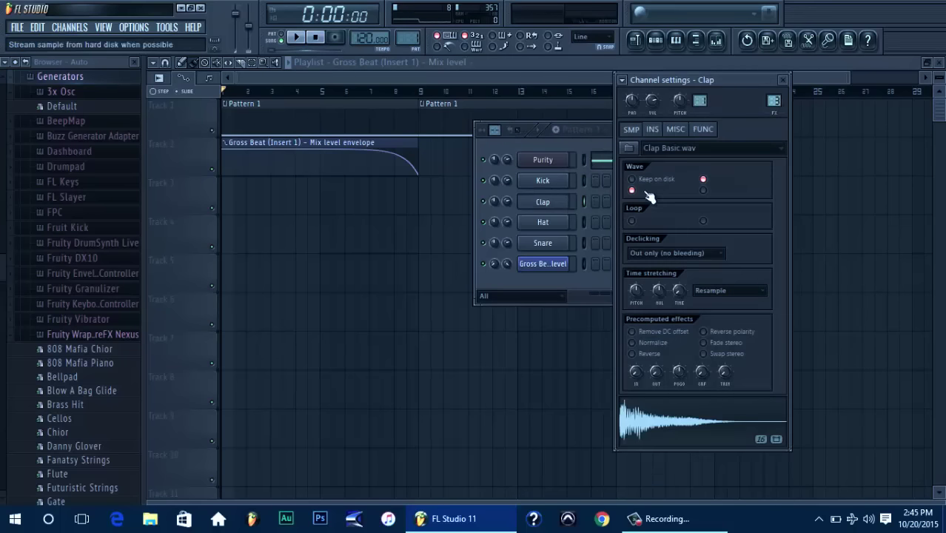
pyautogui.click(567, 225)
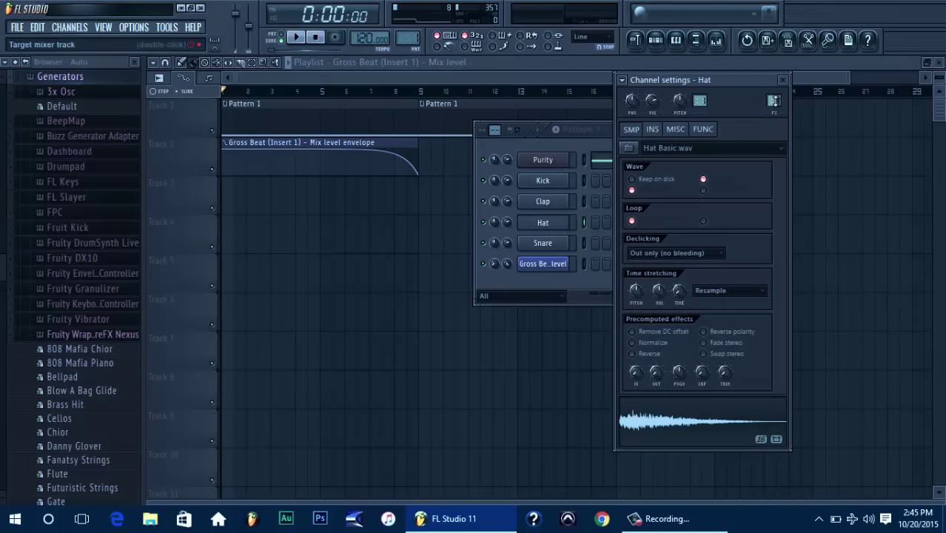
pyautogui.click(563, 246)
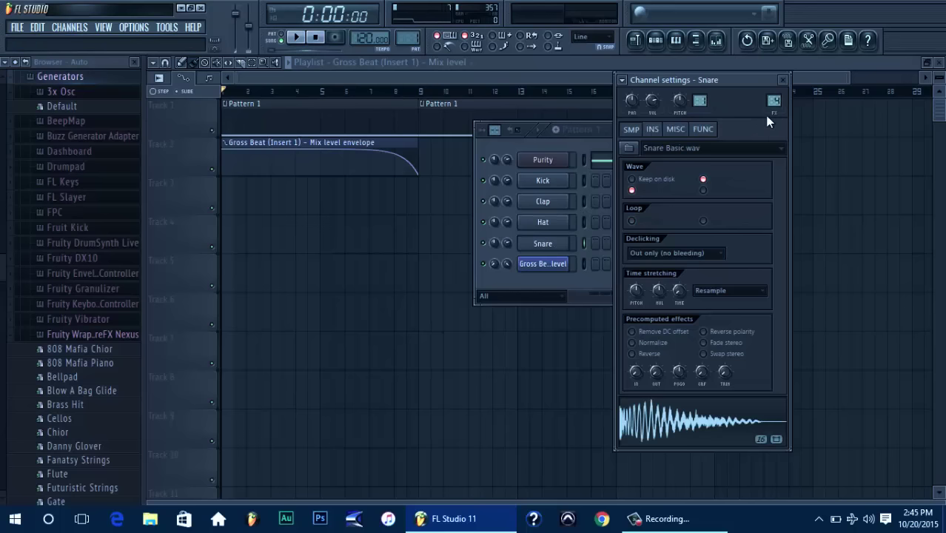
pyautogui.click(558, 224)
pyautogui.click(557, 245)
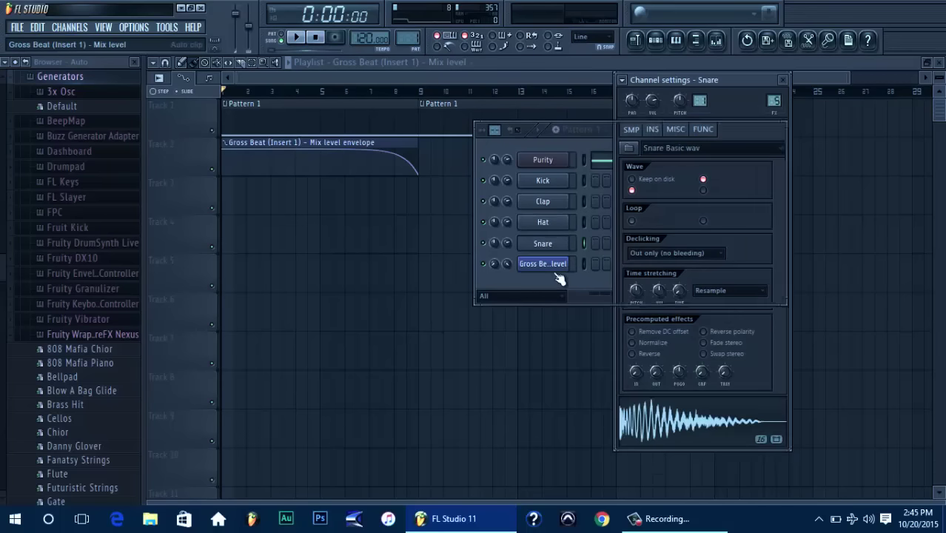
pyautogui.click(557, 265)
pyautogui.click(556, 163)
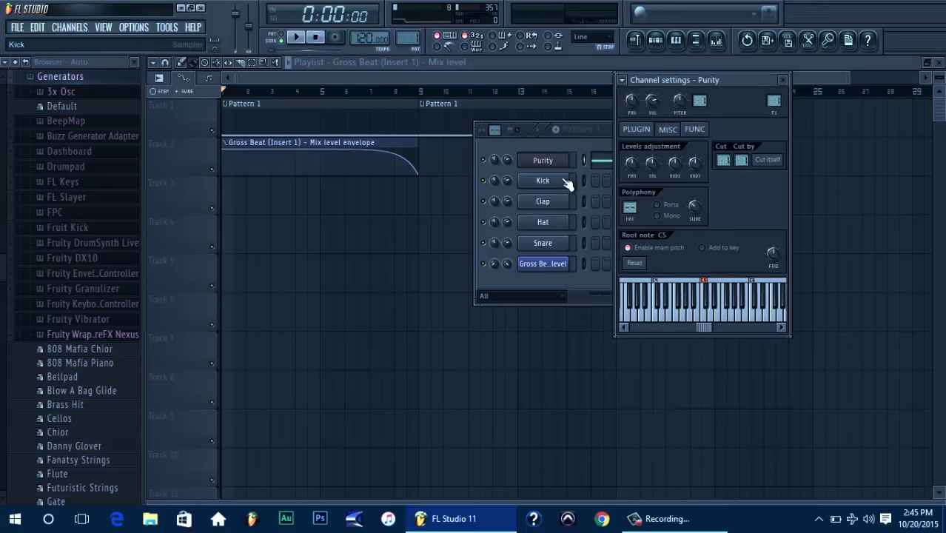
# Replace the Kick channel's generator with a Purity instrument
pyautogui.click(566, 183)
pyautogui.rightClick(568, 183)
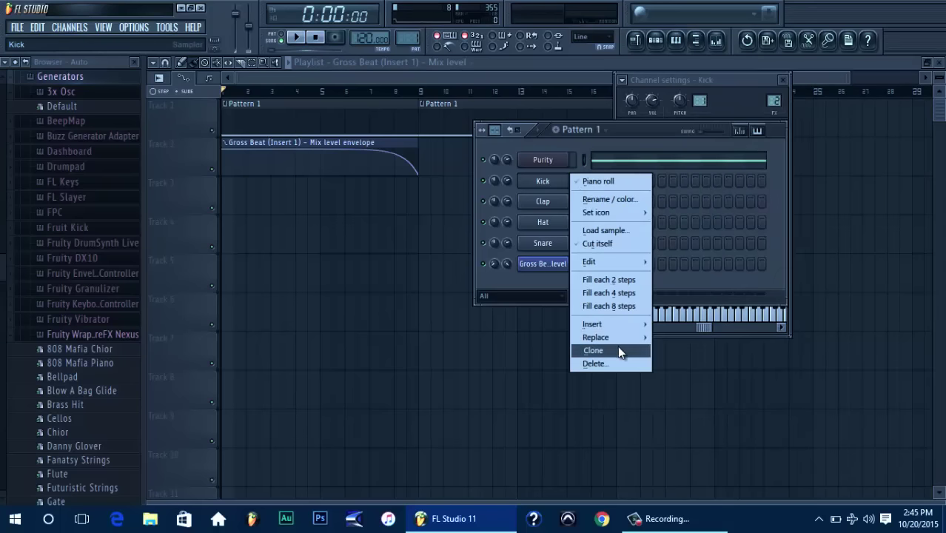
pyautogui.moveTo(616, 339)
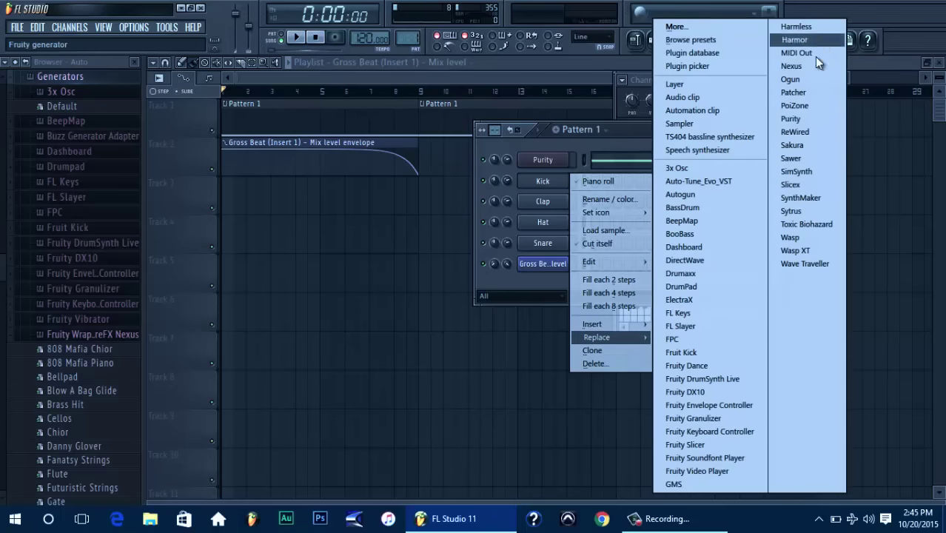
pyautogui.click(811, 119)
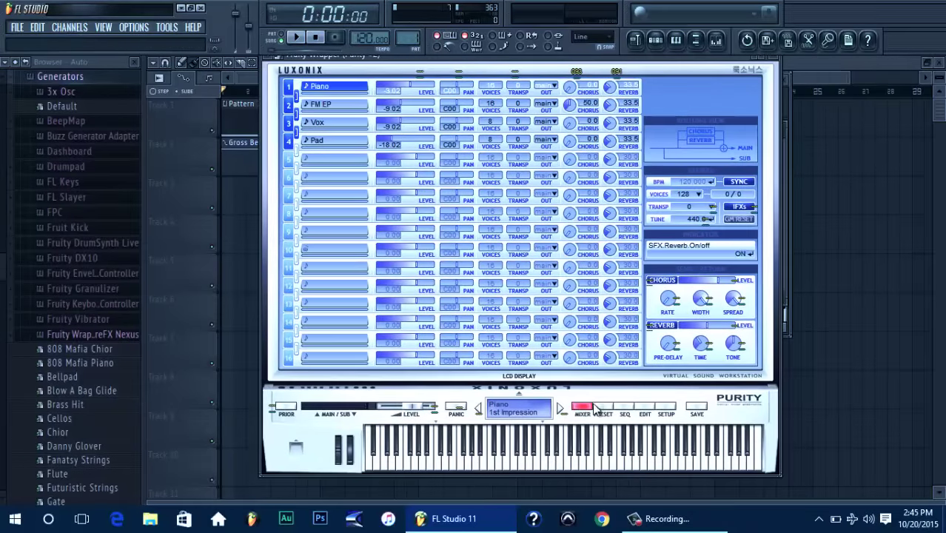
# Show the presets of the Phrase category in the new Purity instrument
pyautogui.click(604, 407)
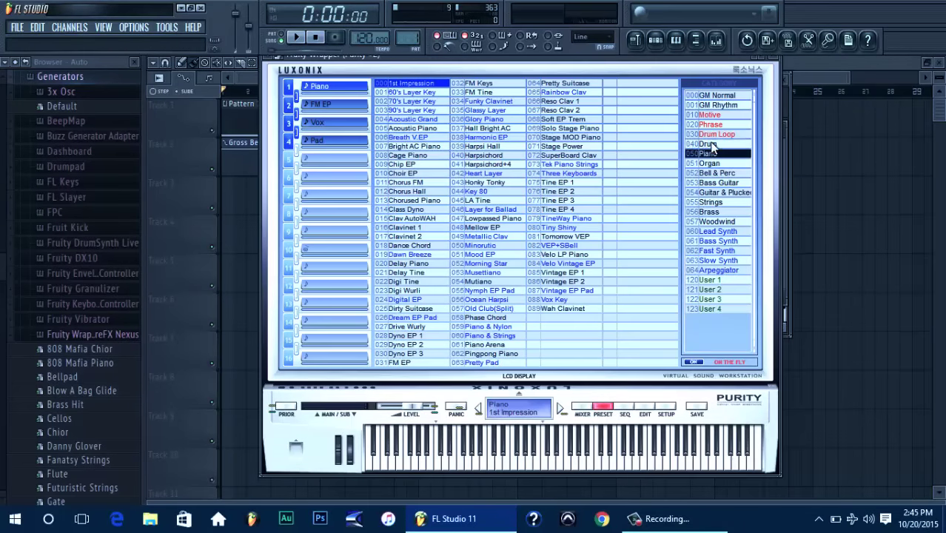
pyautogui.click(717, 105)
pyautogui.click(722, 116)
pyautogui.click(722, 123)
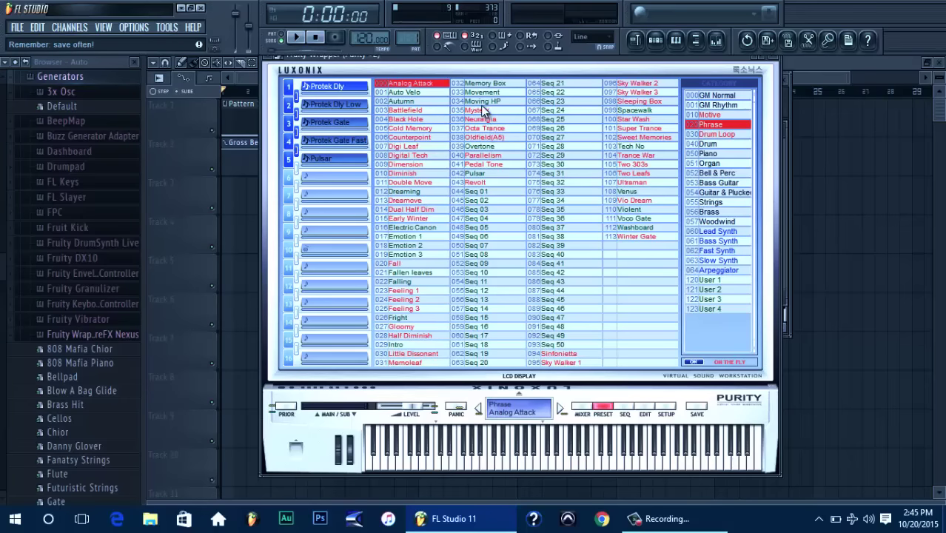
# Try the Memory Box, Neuralgia, Dual Half Dim, Parallelism and Fall presets, auditioning sounds on Purity's keyboard
pyautogui.click(488, 86)
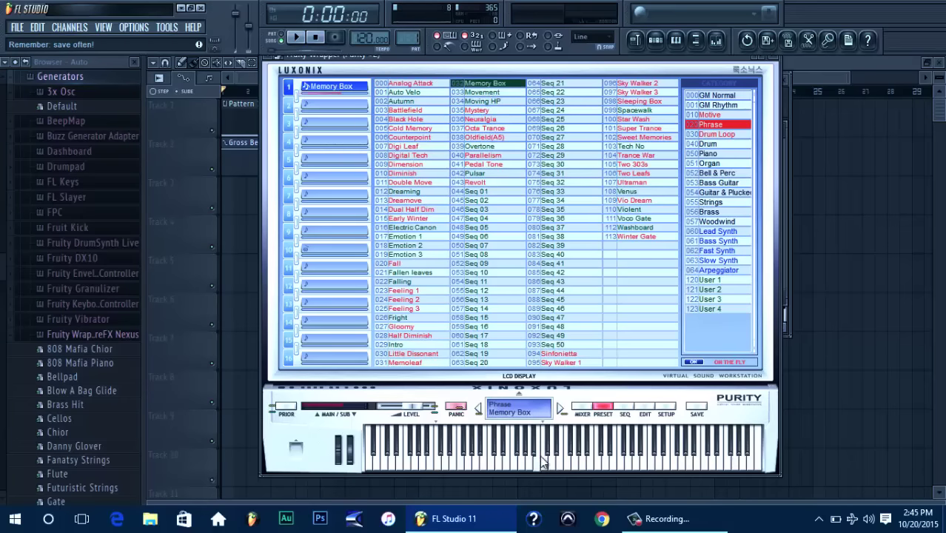
pyautogui.click(485, 120)
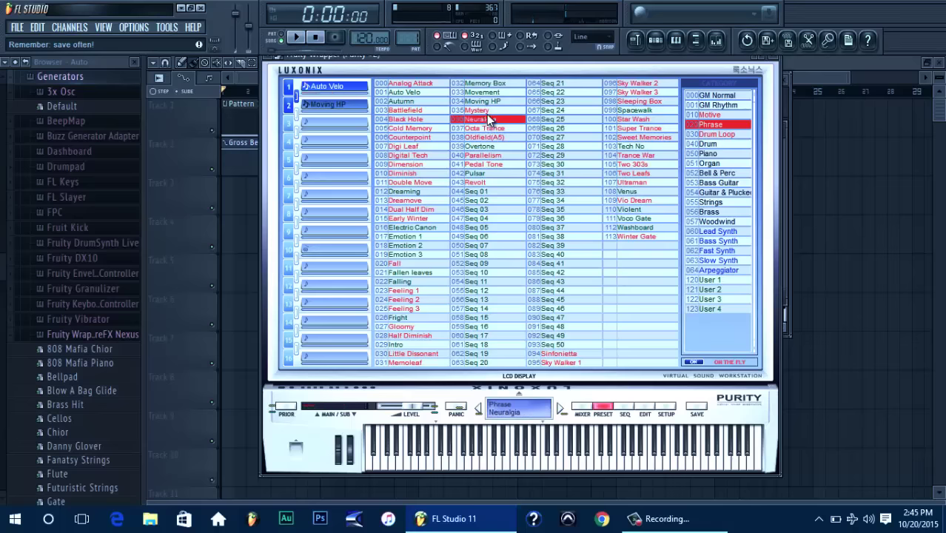
pyautogui.click(419, 209)
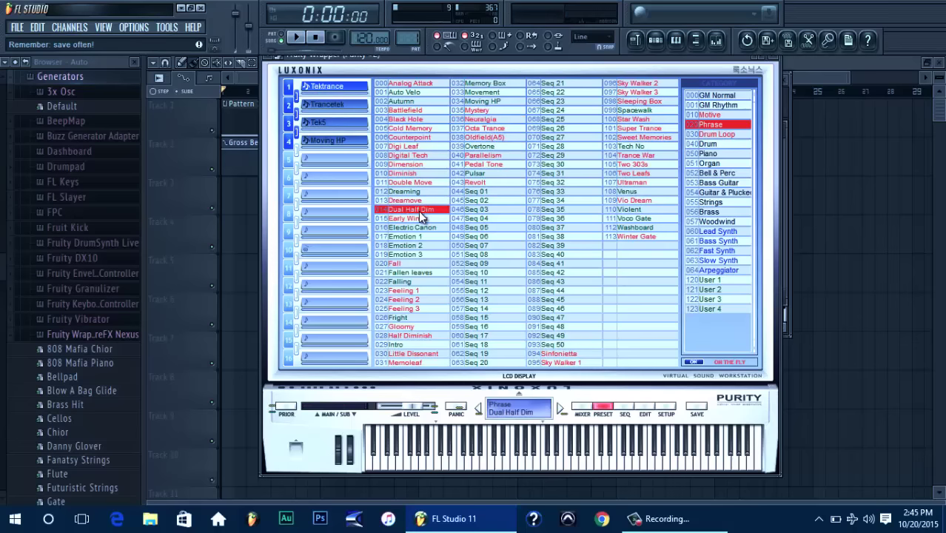
pyautogui.click(503, 157)
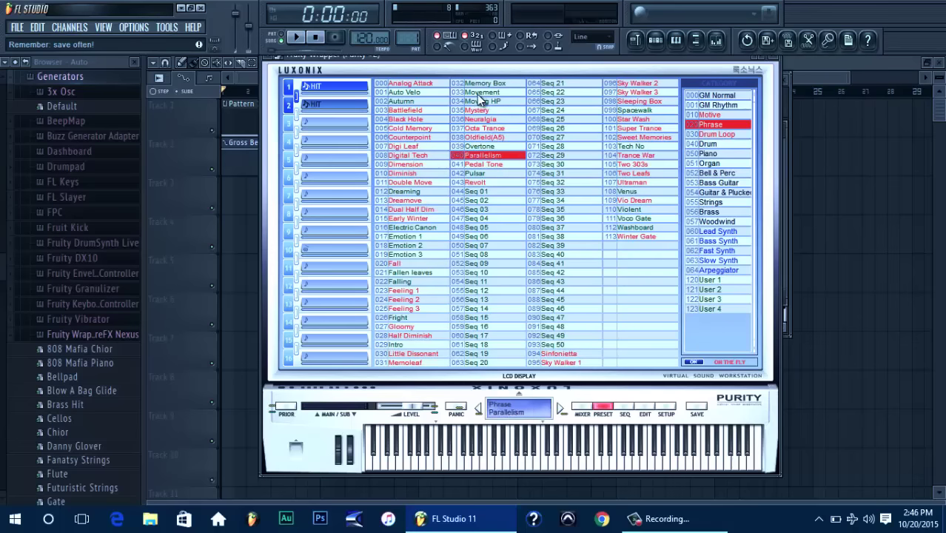
pyautogui.click(398, 264)
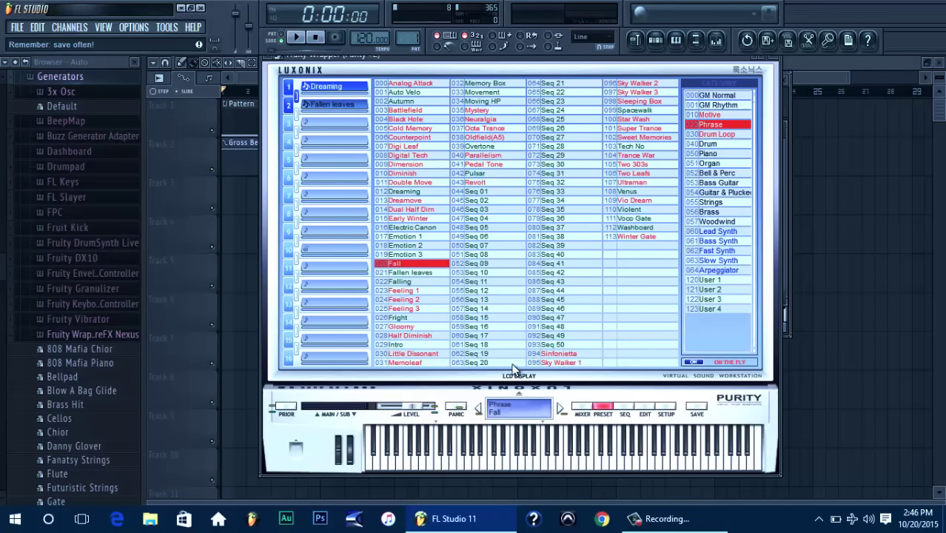
pyautogui.click(541, 461)
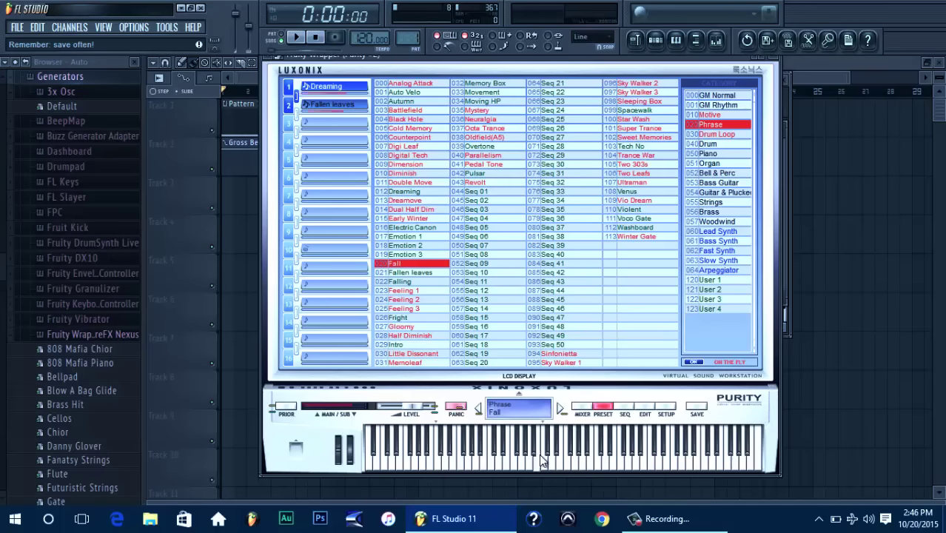
pyautogui.click(541, 461)
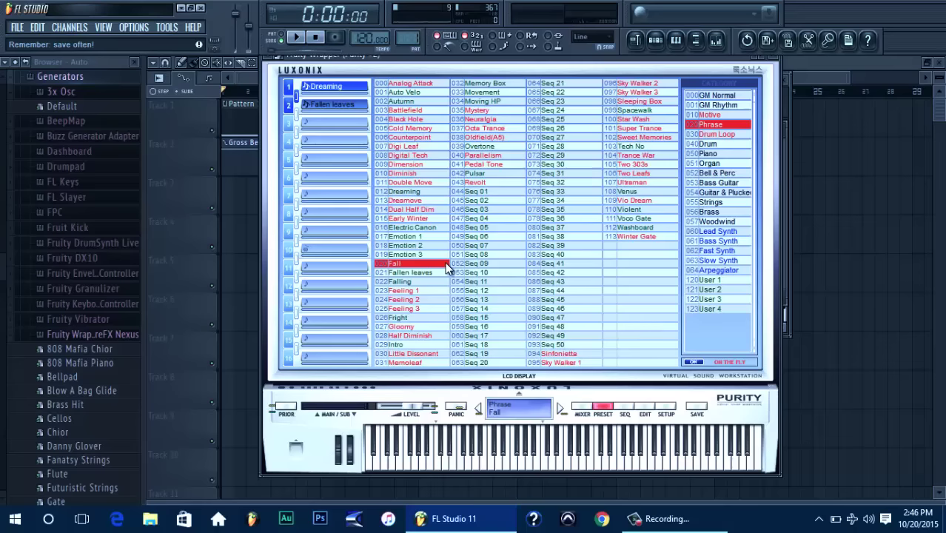
# Load the Falling preset, audition a note, and return to Purity's mixer view with the step sequencer shown
pyautogui.click(443, 281)
pyautogui.click(518, 461)
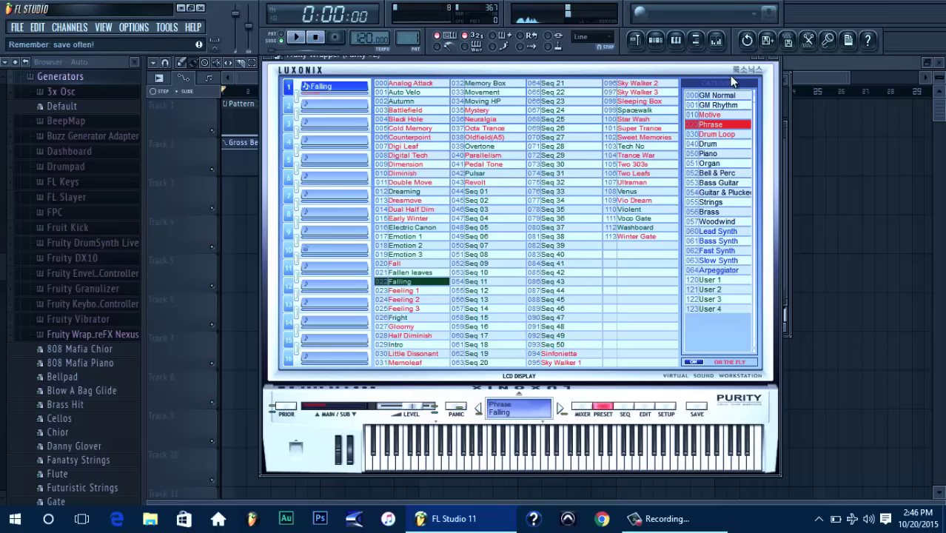
pyautogui.click(582, 407)
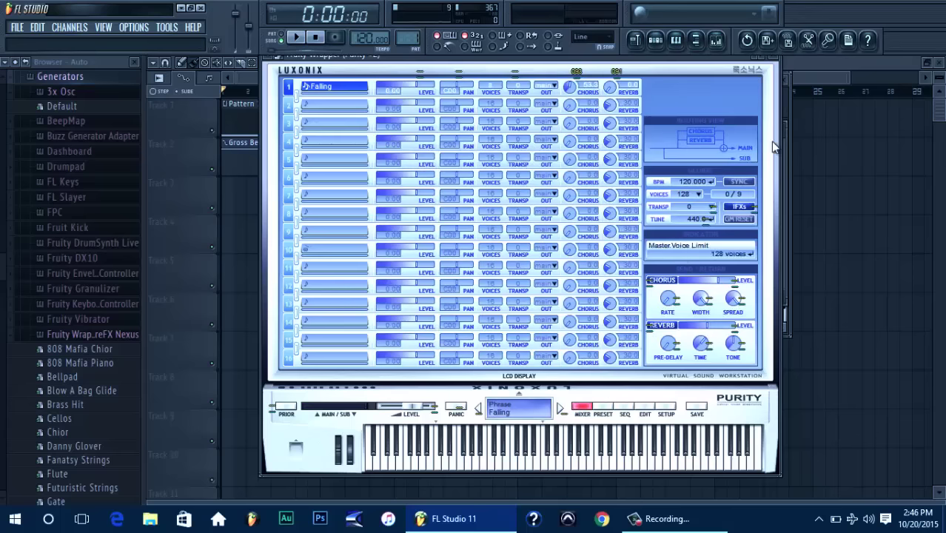
pyautogui.click(656, 40)
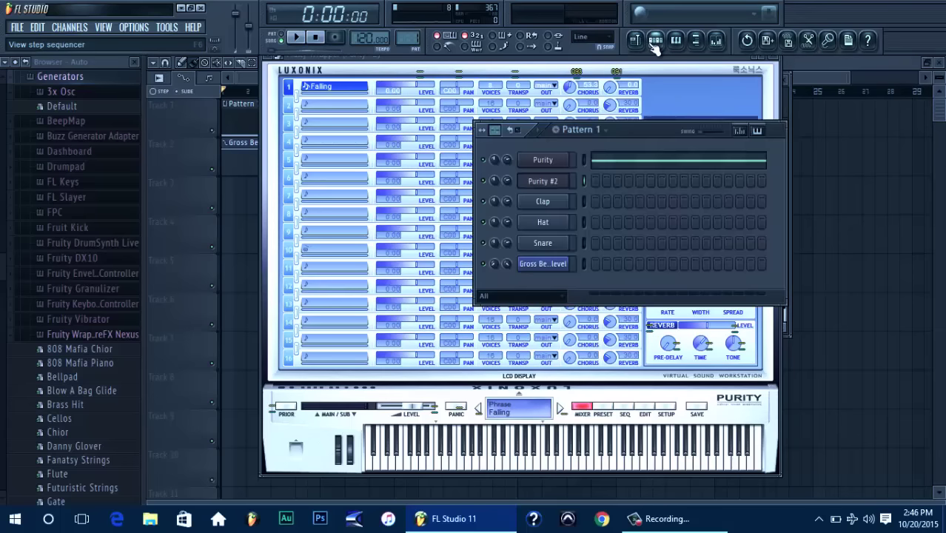
# Add a sustained C5 note spanning bars 1 to 8 in Purity #2's piano roll and play the pattern
pyautogui.rightClick(573, 184)
pyautogui.click(593, 183)
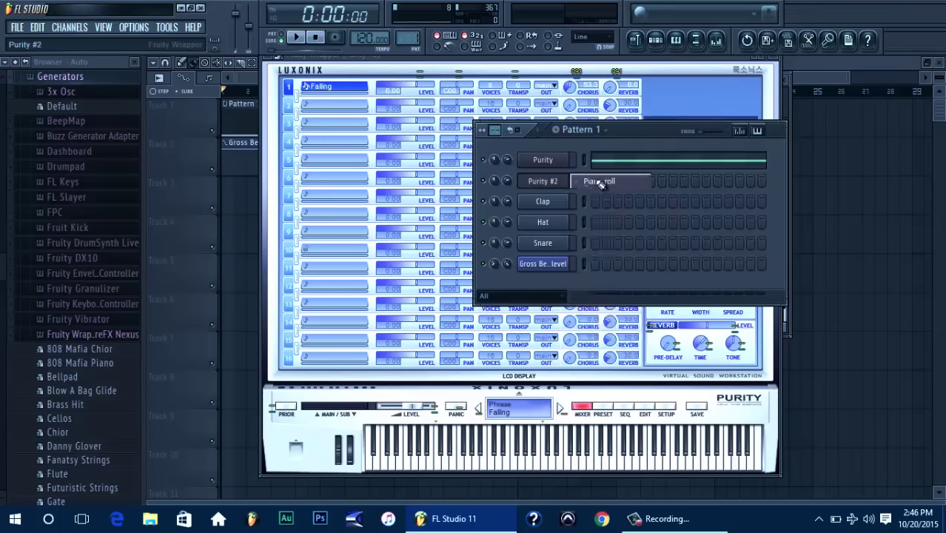
pyautogui.click(209, 254)
pyautogui.press('space')
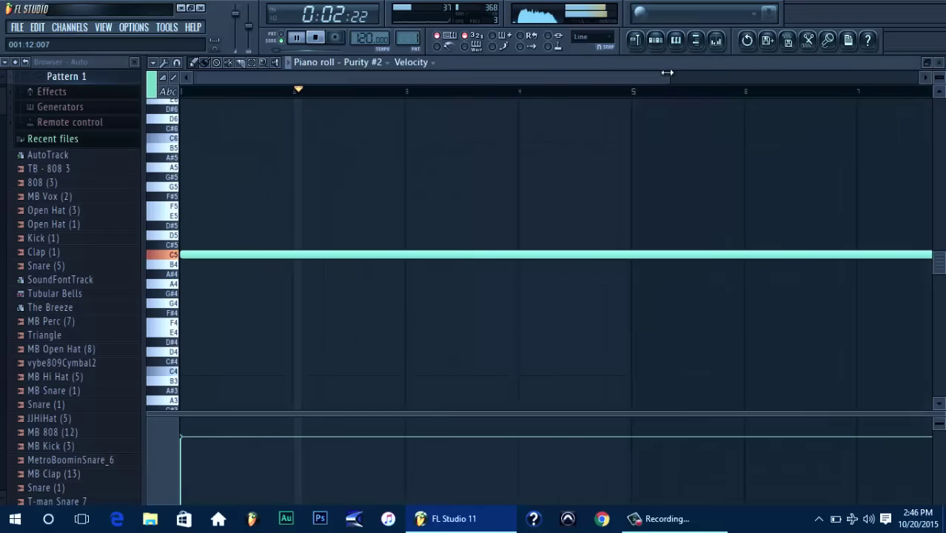
pyautogui.moveTo(363, 77); pyautogui.dragTo(670, 77)
pyautogui.press('space')
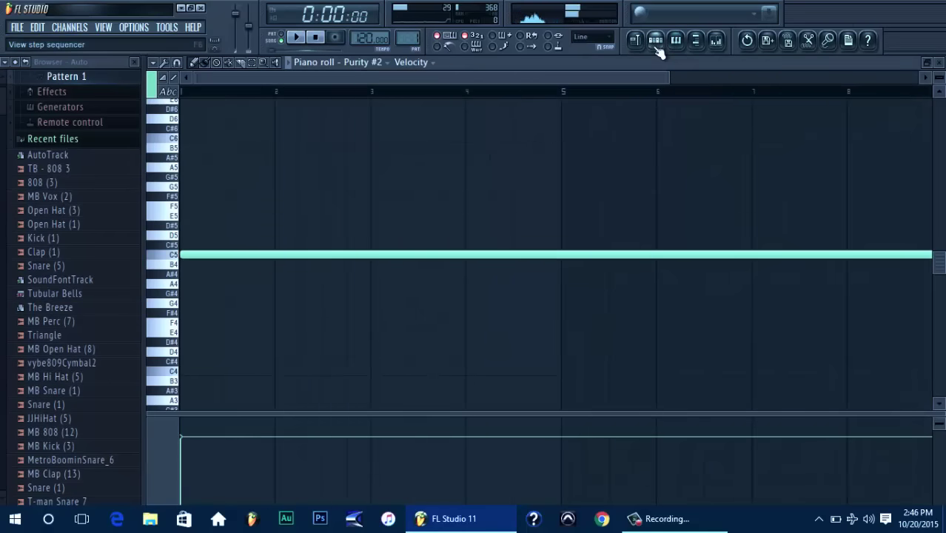
pyautogui.press('space')
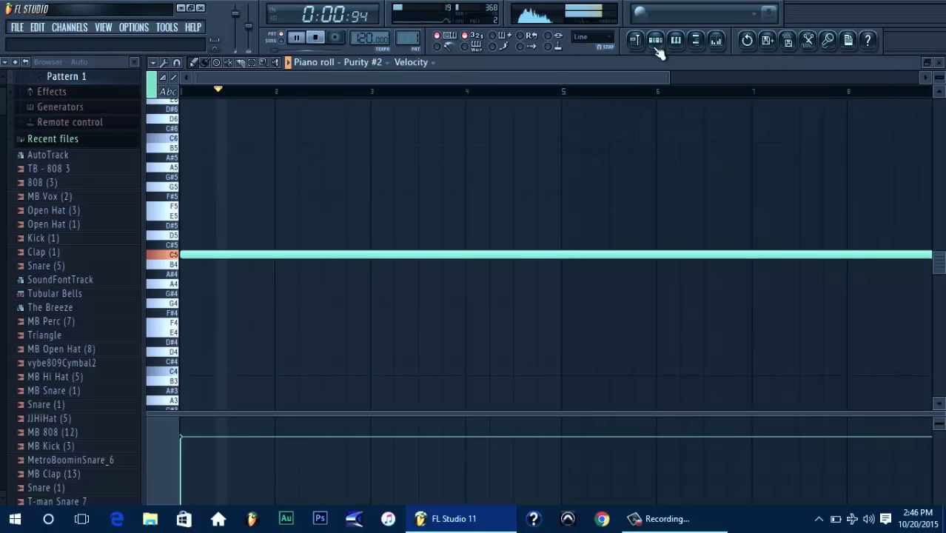
# Lower the Purity #2 channel's volume in the step sequencer while the pattern plays, and stop playback
pyautogui.click(656, 42)
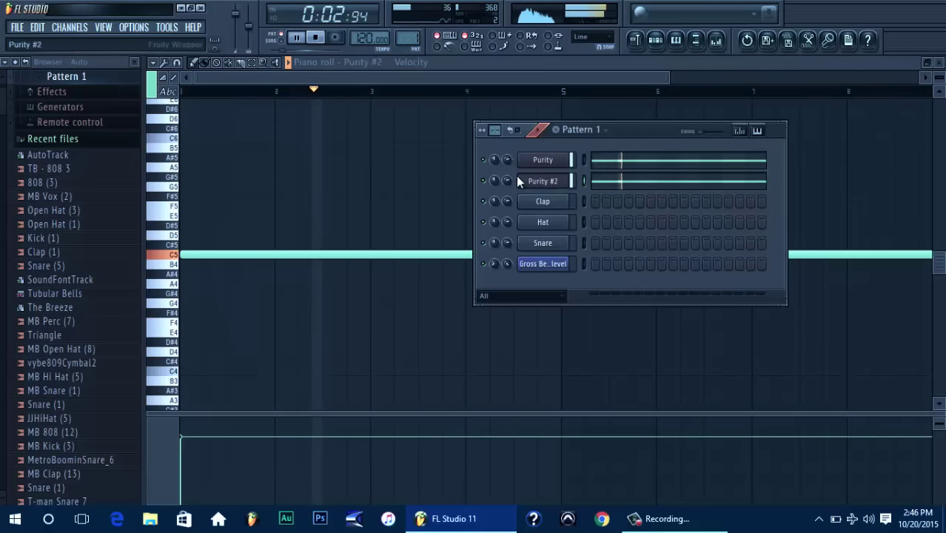
pyautogui.moveTo(509, 181); pyautogui.dragTo(522, 243)
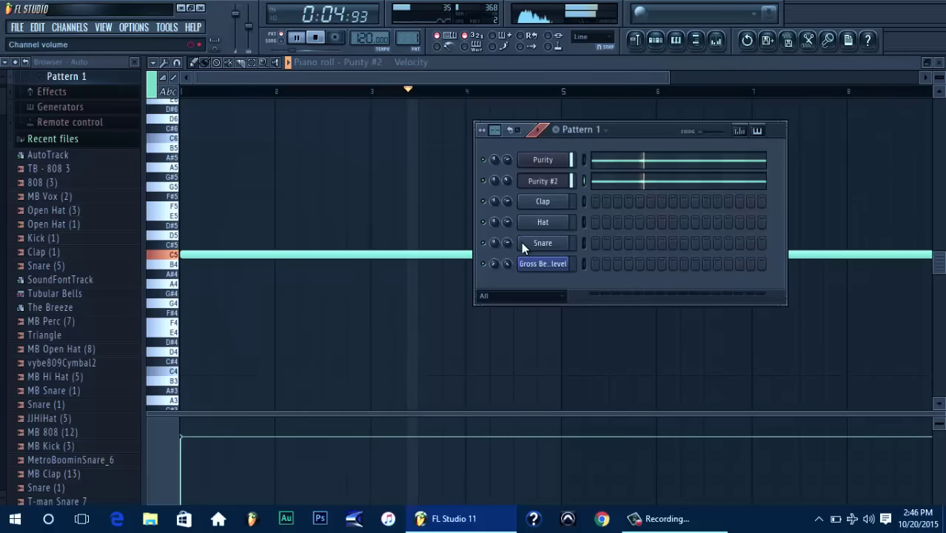
pyautogui.press('space')
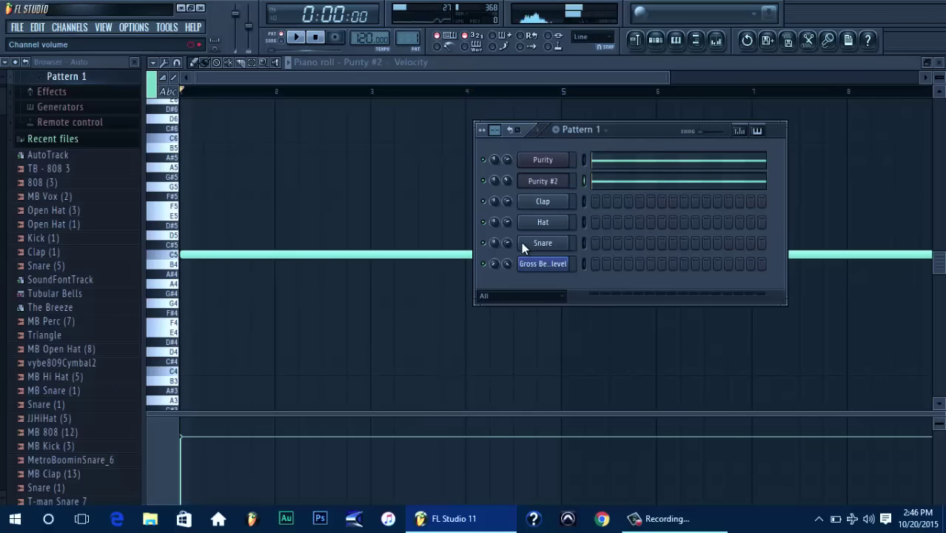
# Load Gross Beat into the first effect slot of mixer track Insert 2
pyautogui.moveTo(681, 70); pyautogui.dragTo(796, 72)
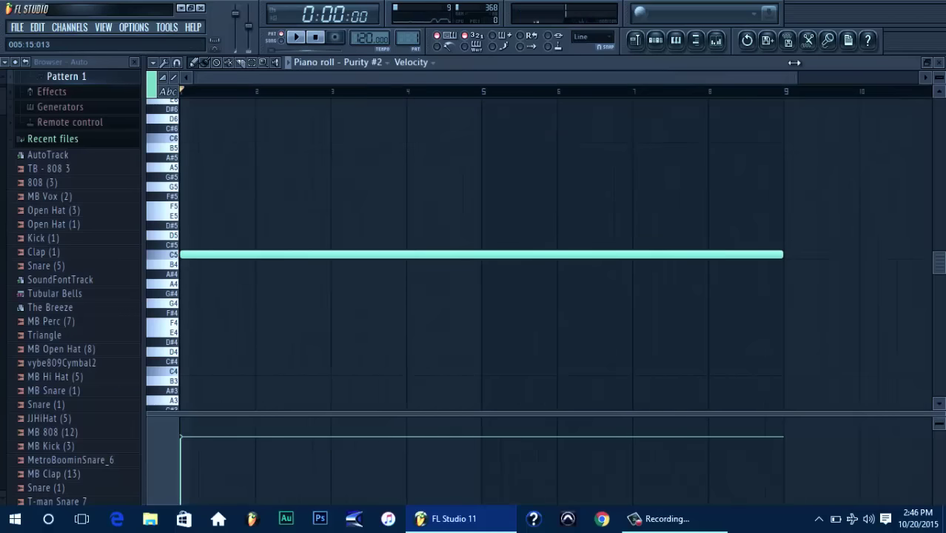
pyautogui.click(662, 47)
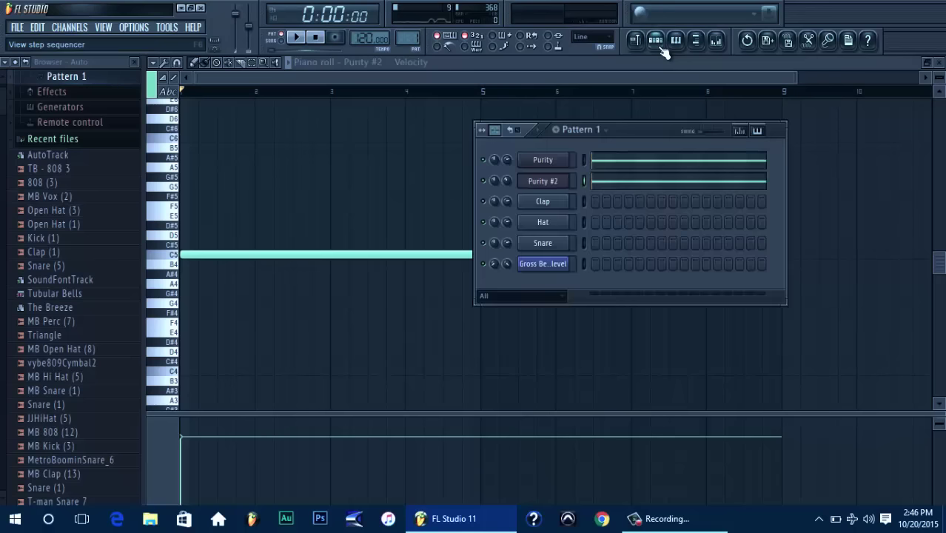
pyautogui.click(662, 48)
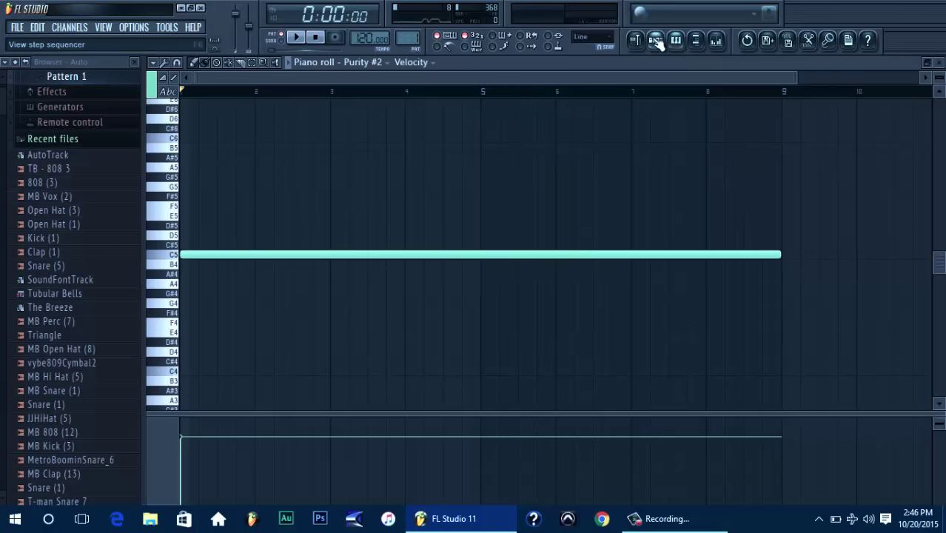
pyautogui.click(656, 41)
pyautogui.click(719, 50)
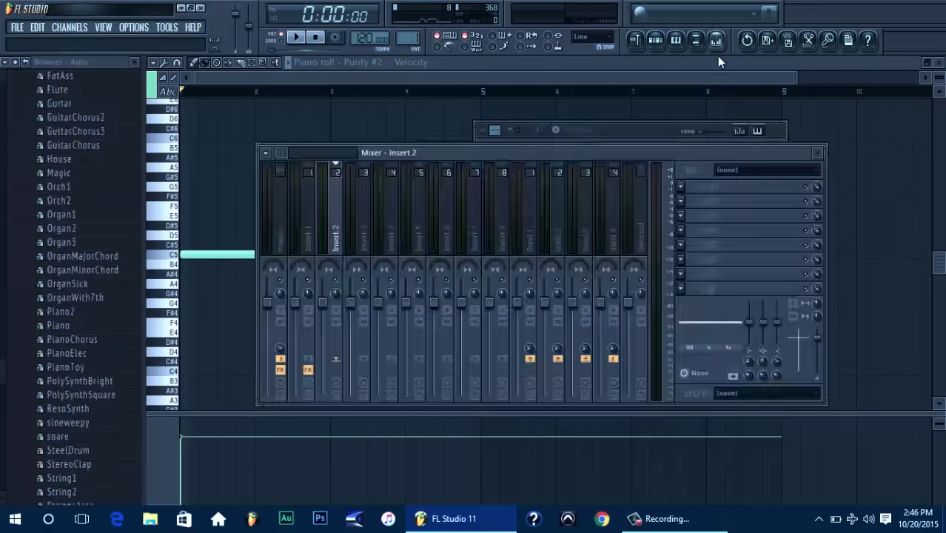
pyautogui.click(680, 191)
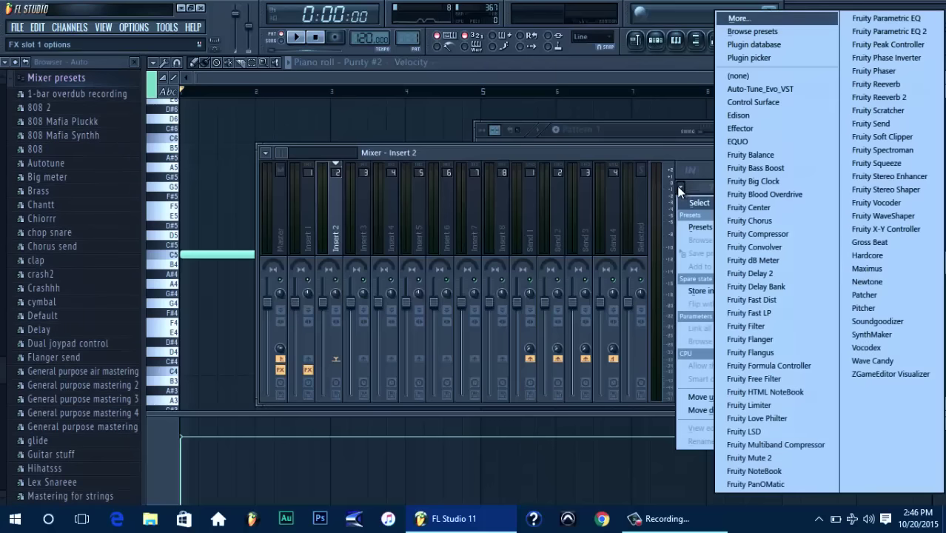
pyautogui.click(877, 247)
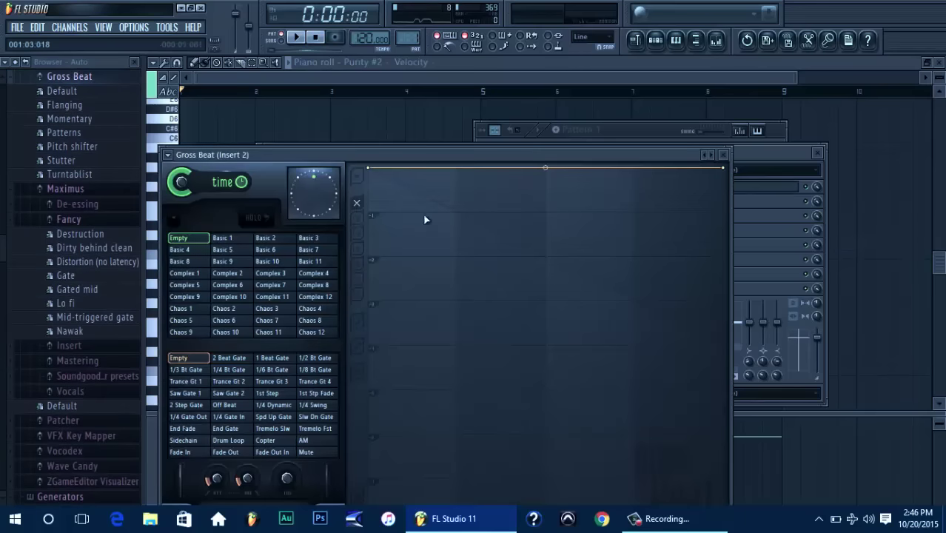
# Load Gross Beat's Momentary preset on Insert 2, select the Slow Tripplet time effect and play the pattern
pyautogui.click(168, 156)
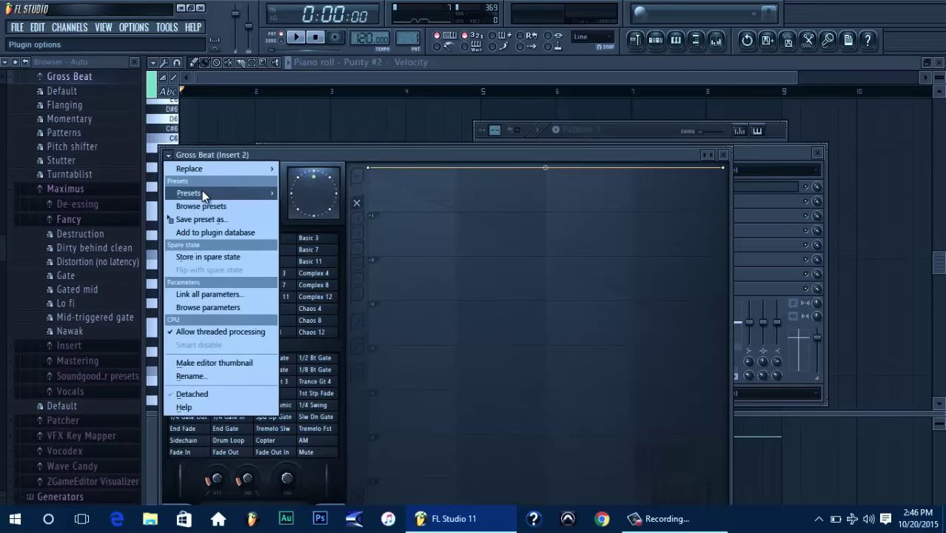
pyautogui.moveTo(202, 192)
pyautogui.click(307, 232)
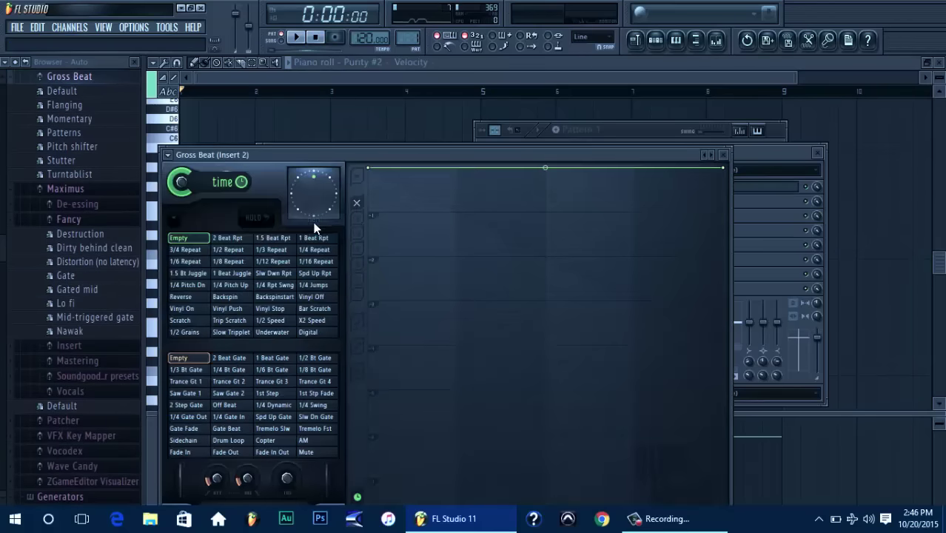
pyautogui.click(238, 332)
pyautogui.press('space')
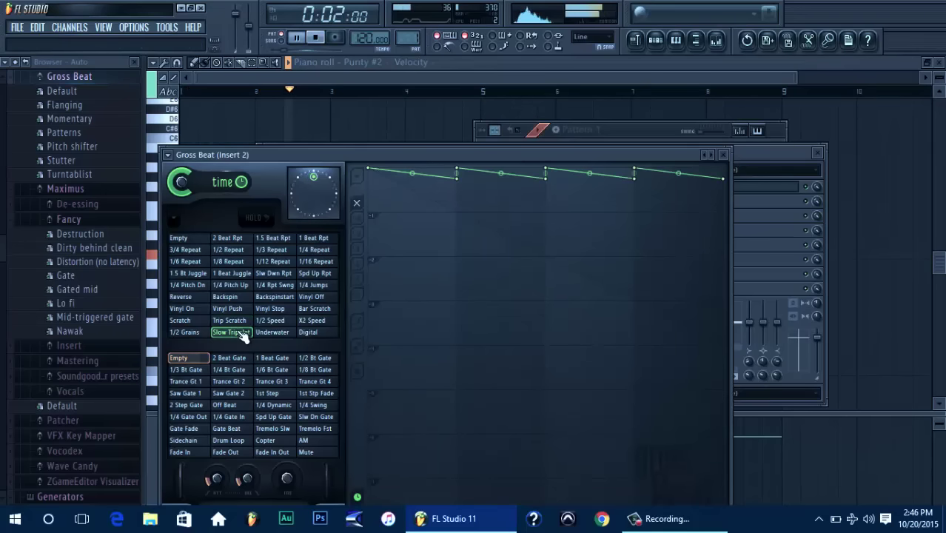
pyautogui.click(648, 131)
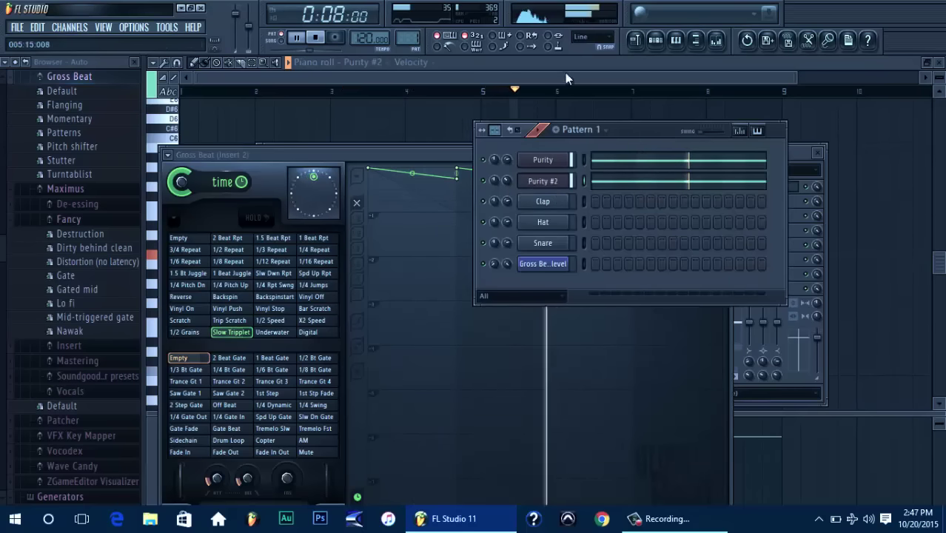
pyautogui.click(657, 45)
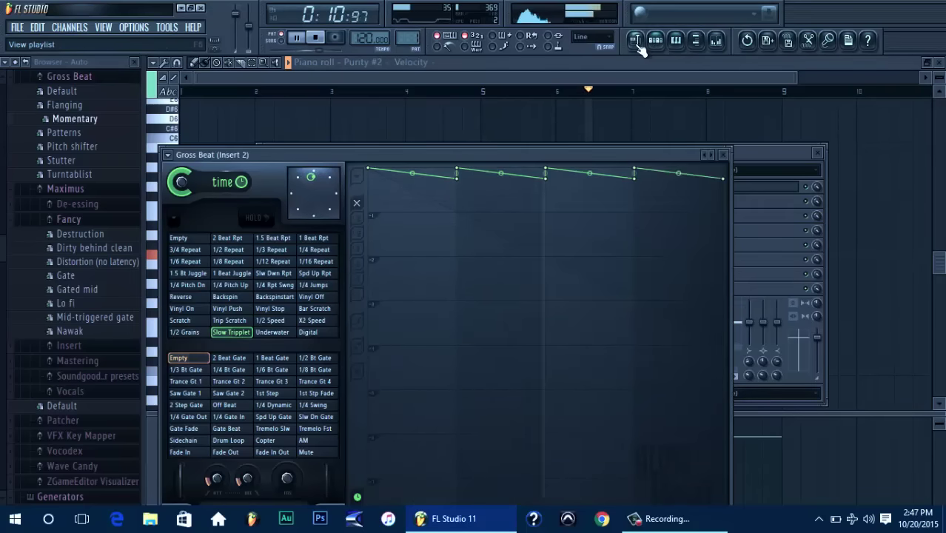
# Move the Gross Beat mix level envelope clip down to Track 3 in the playlist and switch playback to song mode
pyautogui.click(635, 39)
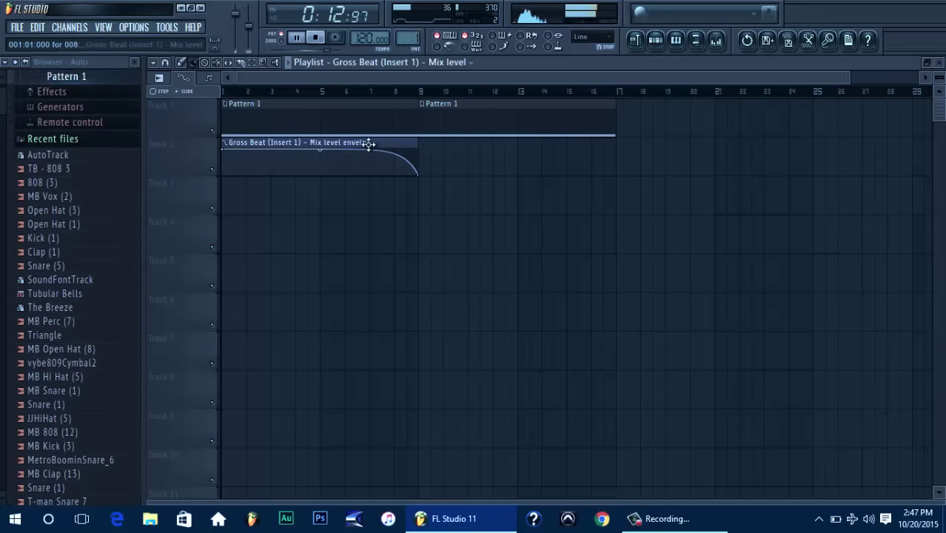
pyautogui.moveTo(364, 140); pyautogui.dragTo(364, 166)
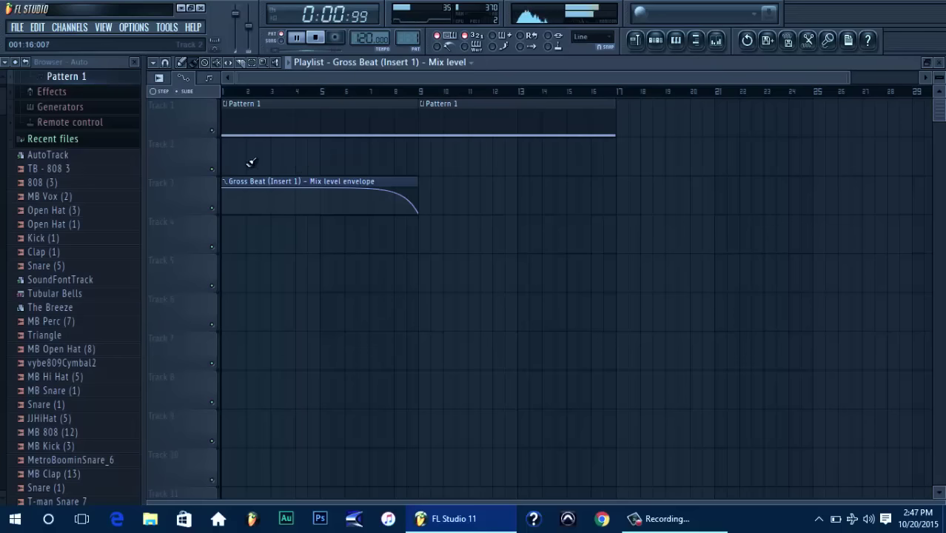
pyautogui.press('l')
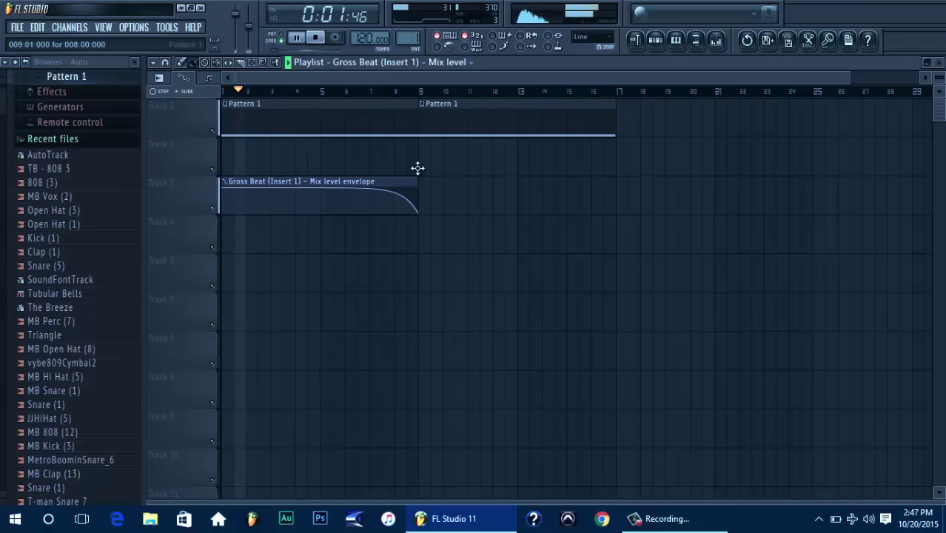
# Split Purity #2's notes out of Pattern 1 into Pattern 2, stop playback and return to the playlist
pyautogui.click(655, 40)
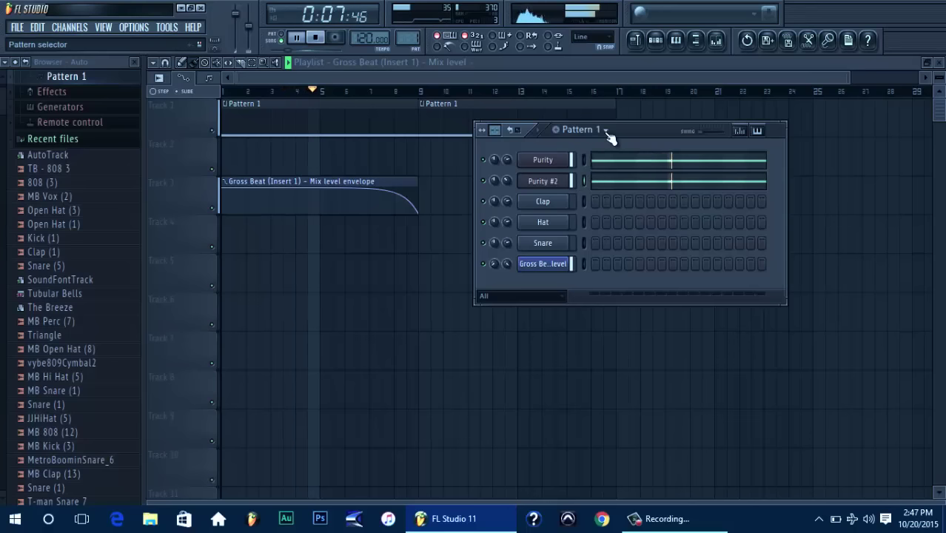
pyautogui.click(556, 131)
pyautogui.click(672, 126)
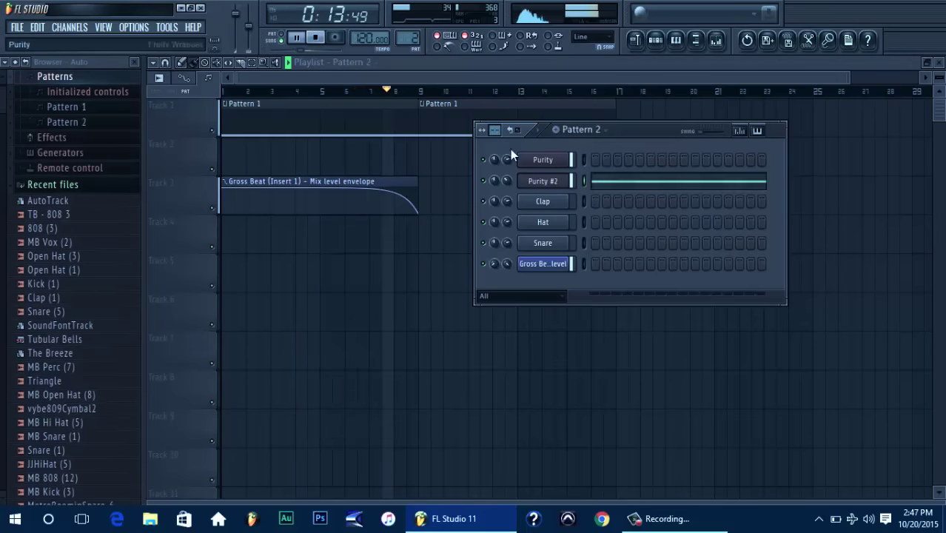
pyautogui.press('space')
pyautogui.click(500, 75)
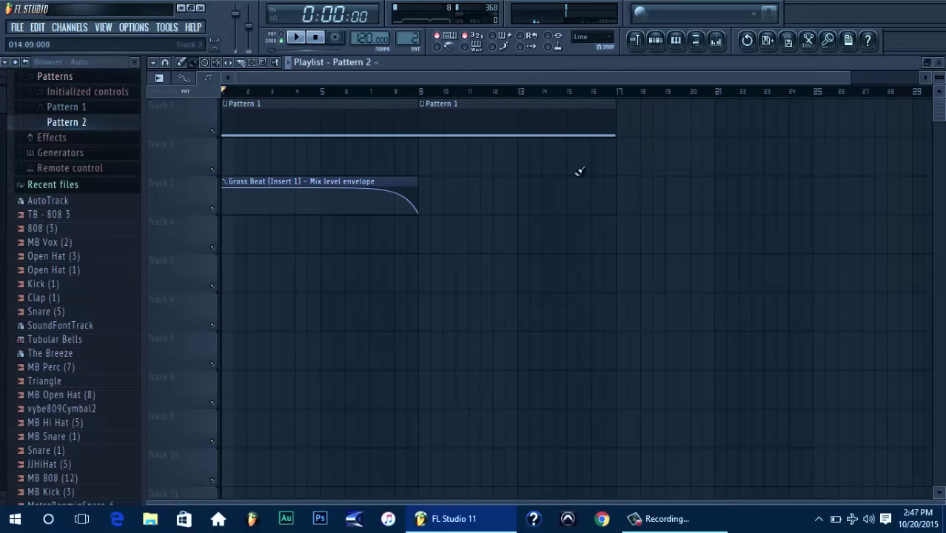
# Place Pattern 2 on Track 2 and Pattern 1 on Track 1, both starting at bar 17, and play the song
pyautogui.click(622, 152)
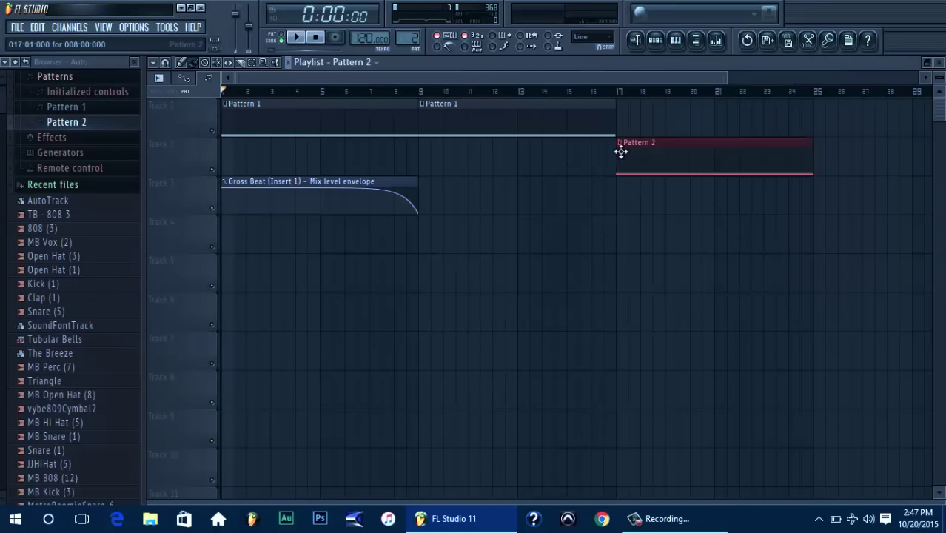
pyautogui.click(585, 127)
pyautogui.click(617, 122)
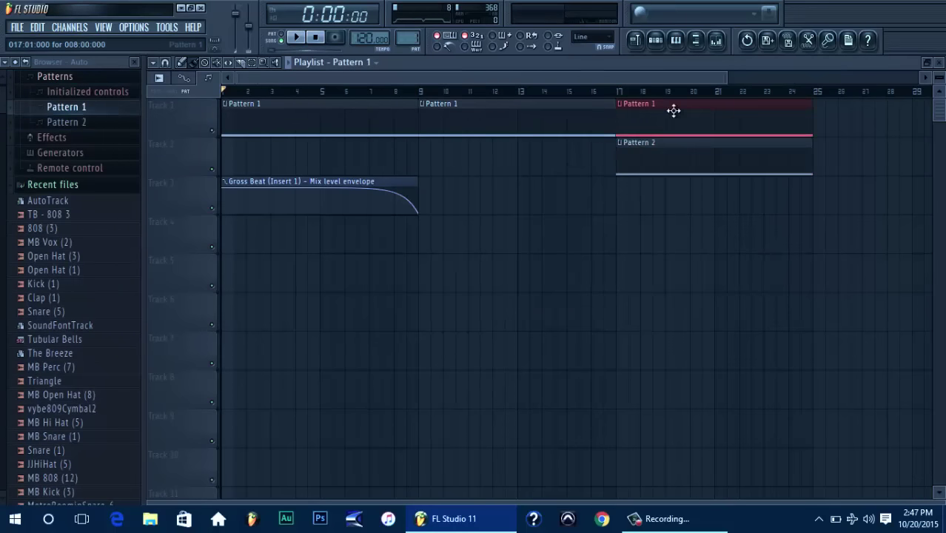
pyautogui.press('space')
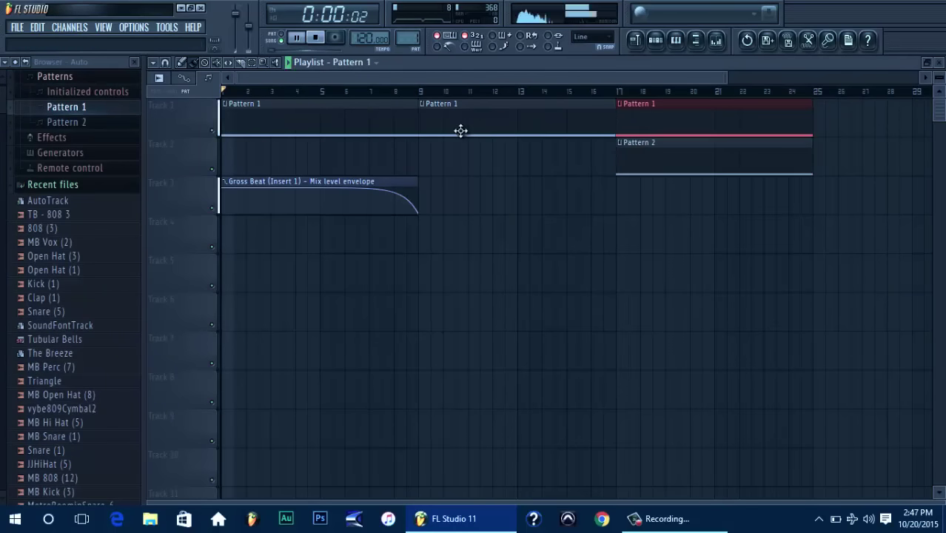
pyautogui.click(665, 44)
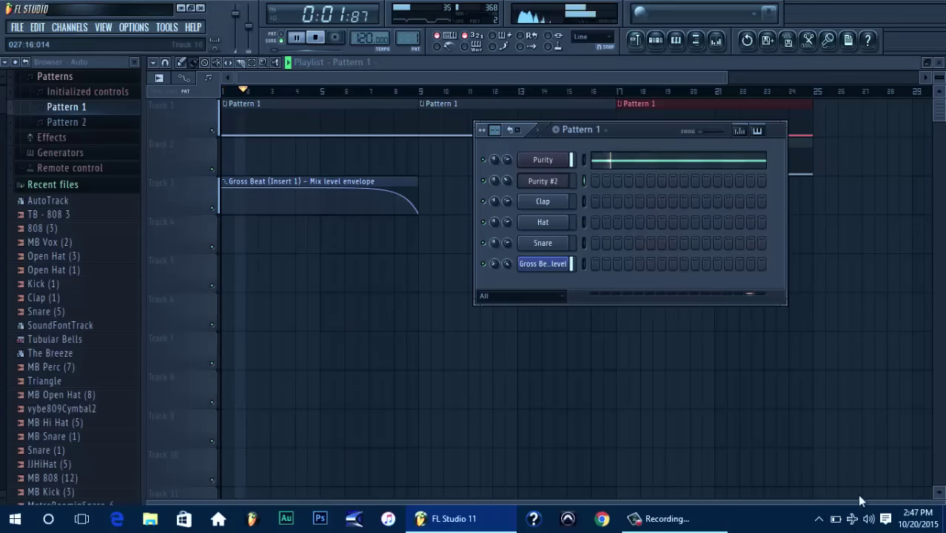
pyautogui.click(722, 528)
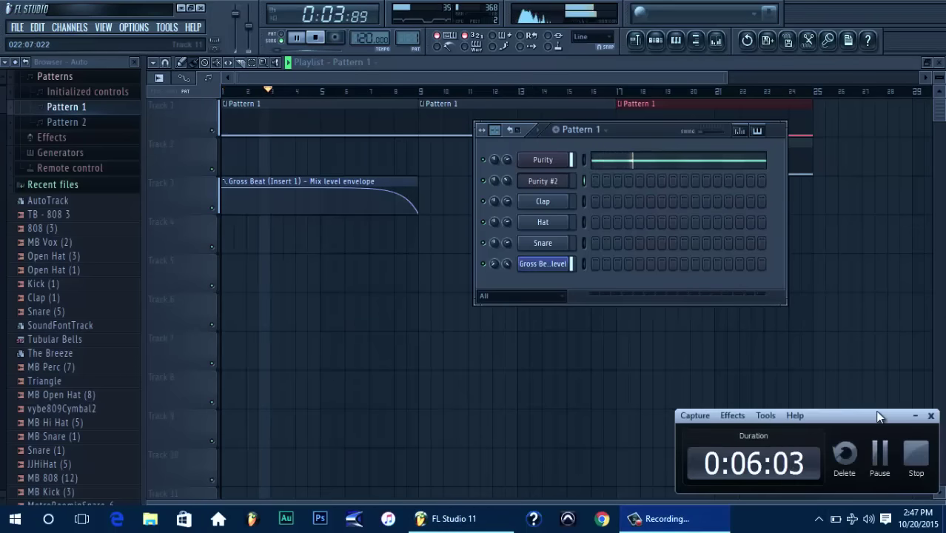
pyautogui.click(913, 418)
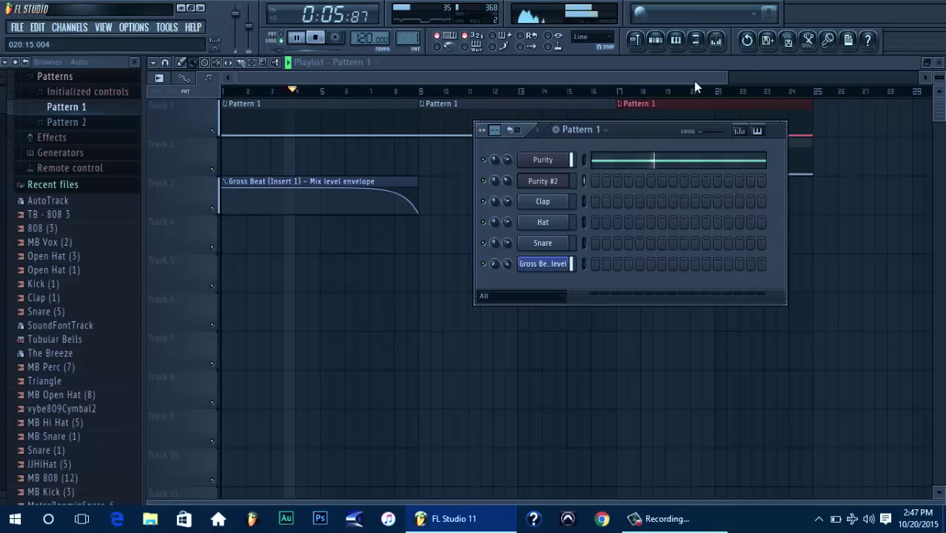
# Move the Gross Beat mix level envelope clip up to the start of Track 2 in the playlist
pyautogui.click(676, 75)
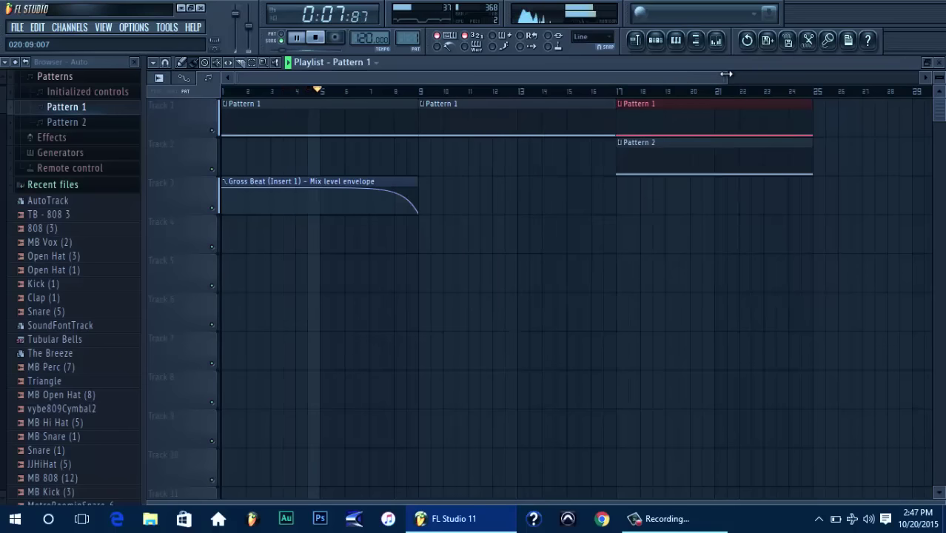
pyautogui.moveTo(727, 74); pyautogui.dragTo(814, 102)
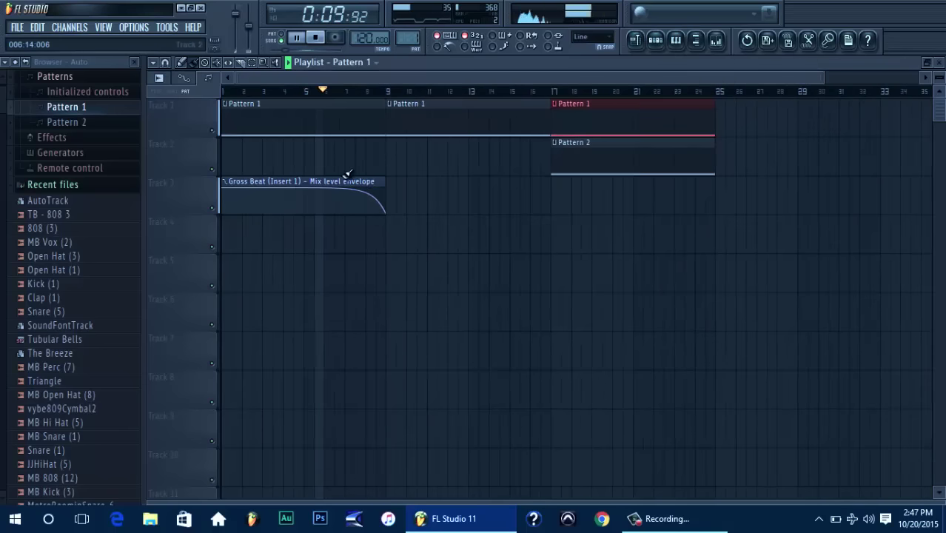
pyautogui.moveTo(342, 194); pyautogui.dragTo(280, 116)
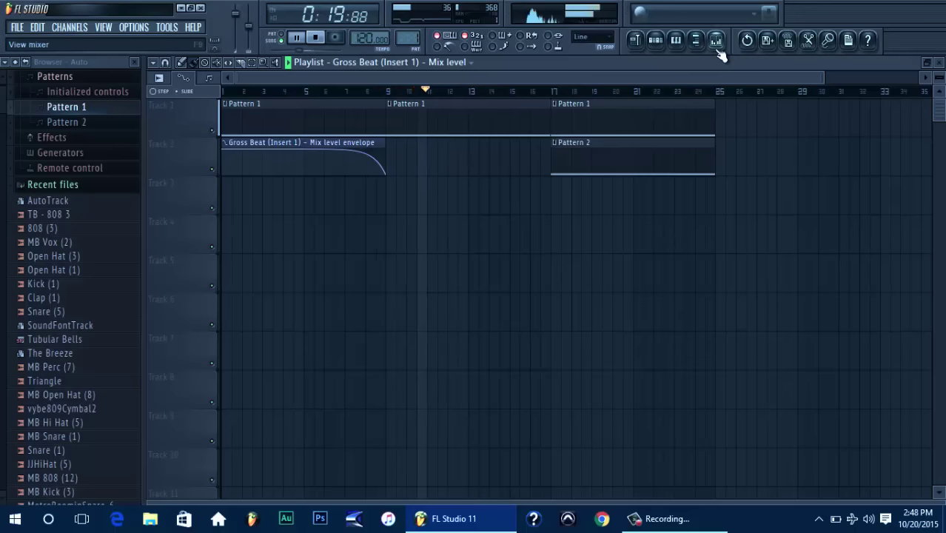
# Open the step sequencer and start a new empty pattern, Pattern 3, leaving its default name
pyautogui.click(657, 41)
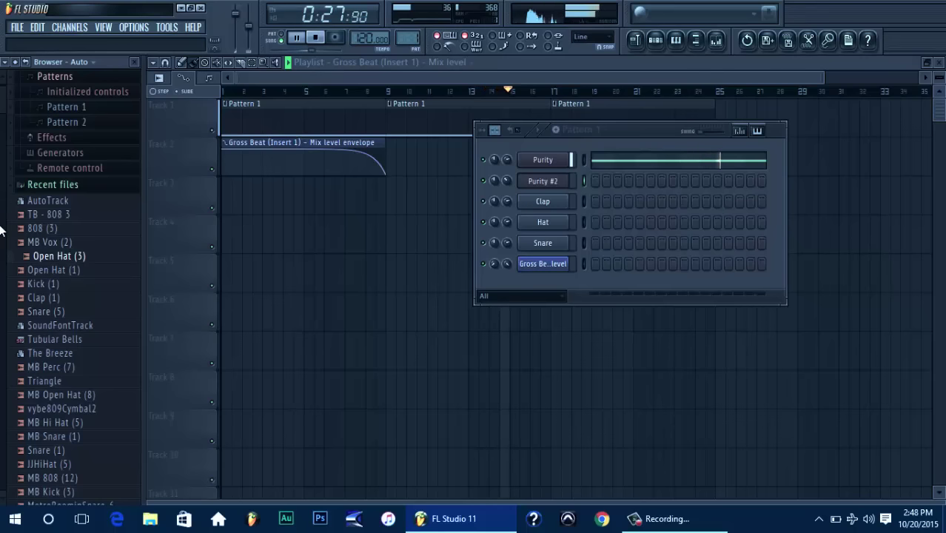
pyautogui.scroll(-10, 2, 132)
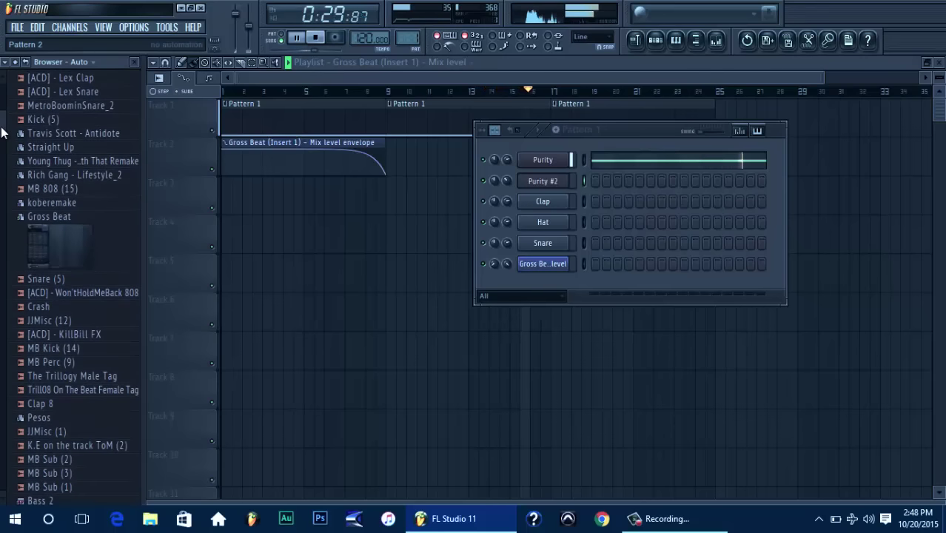
pyautogui.scroll(-3, 3, 132)
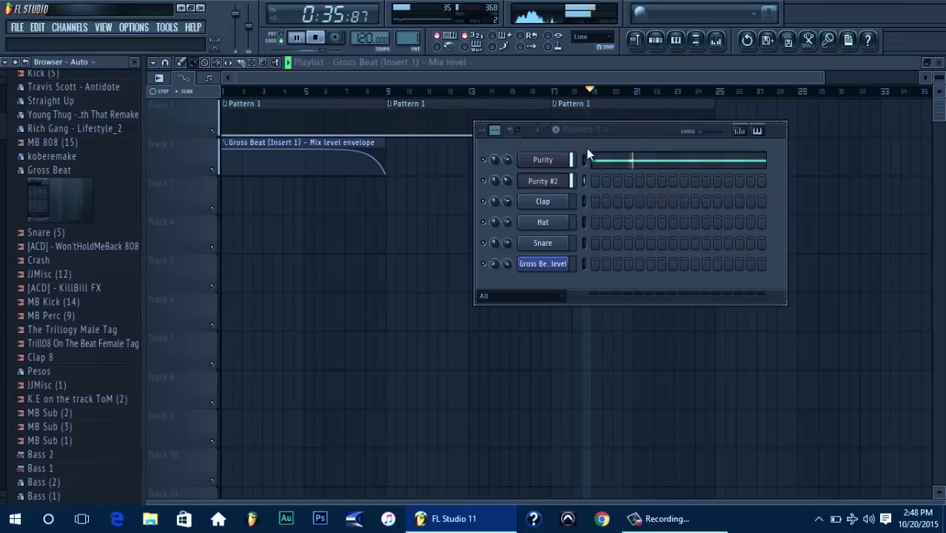
pyautogui.click(604, 133)
pyautogui.moveTo(582, 148); pyautogui.dragTo(599, 160)
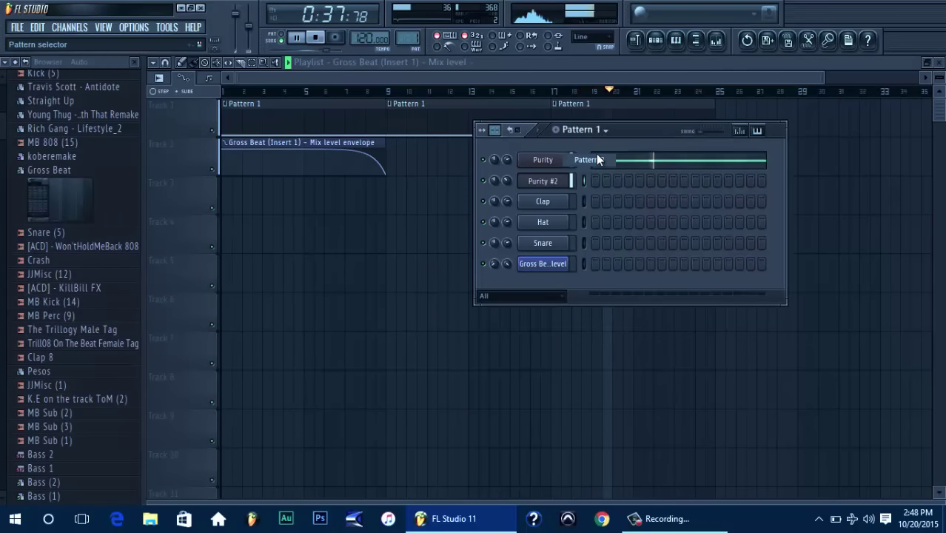
pyautogui.moveTo(598, 159); pyautogui.dragTo(599, 159)
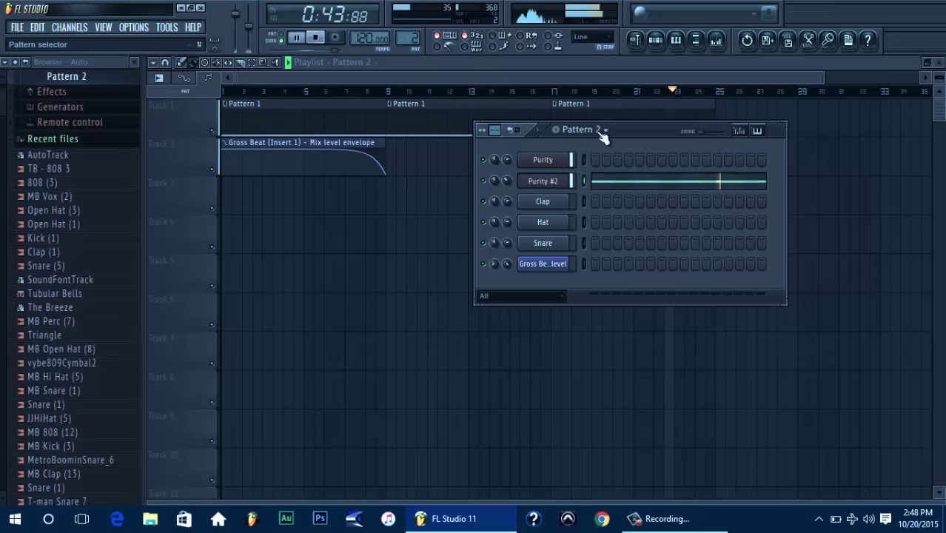
pyautogui.click(603, 131)
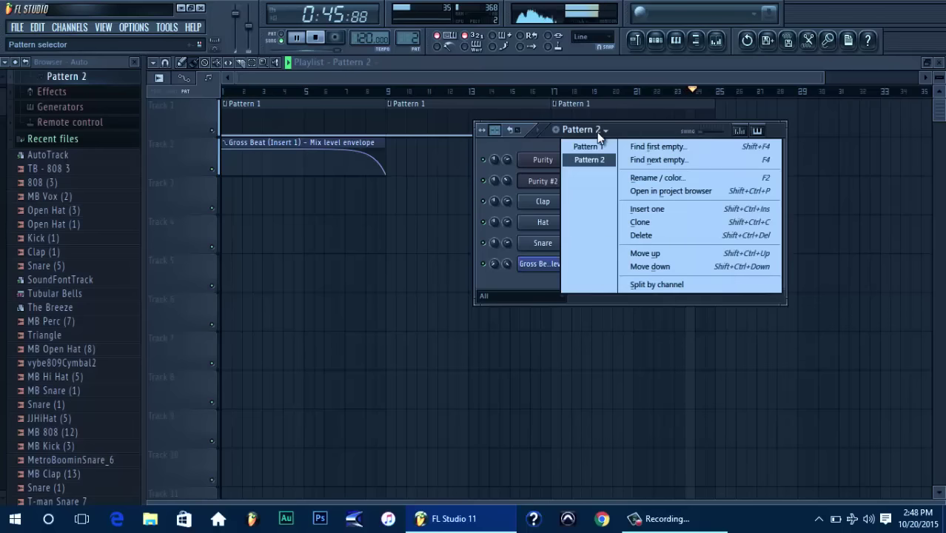
pyautogui.click(559, 132)
pyautogui.click(556, 130)
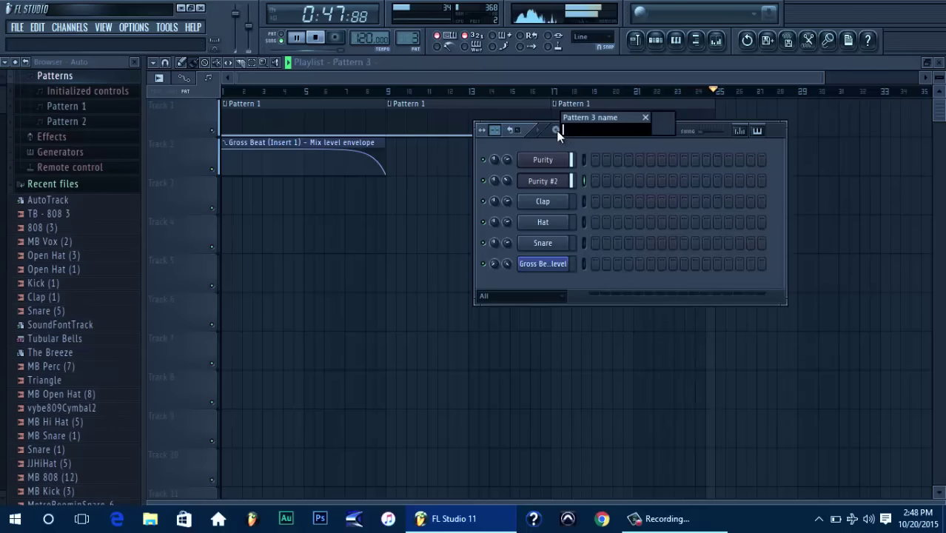
pyautogui.click(649, 120)
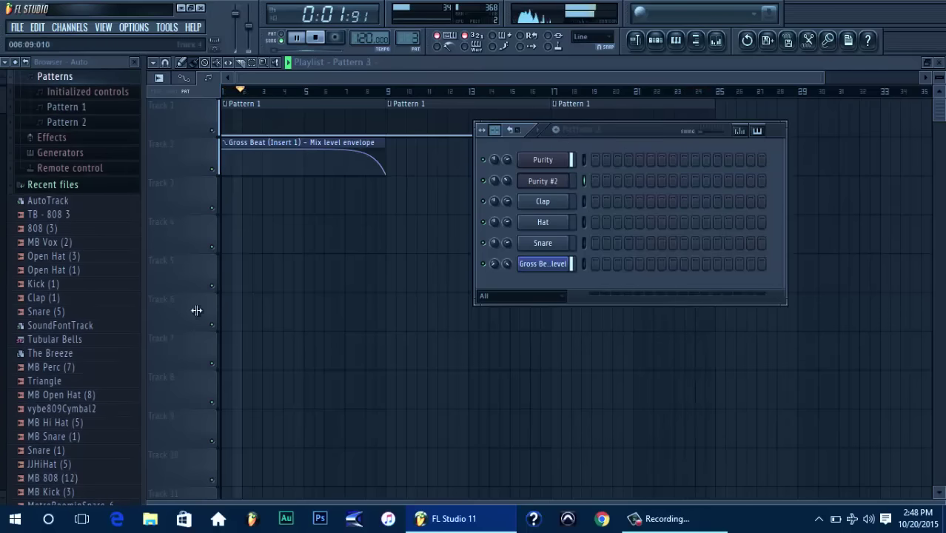
# Find the [ACD] - KillBill FX sample in the browser and load it onto the Clap channel
pyautogui.click(66, 270)
pyautogui.press('Up')
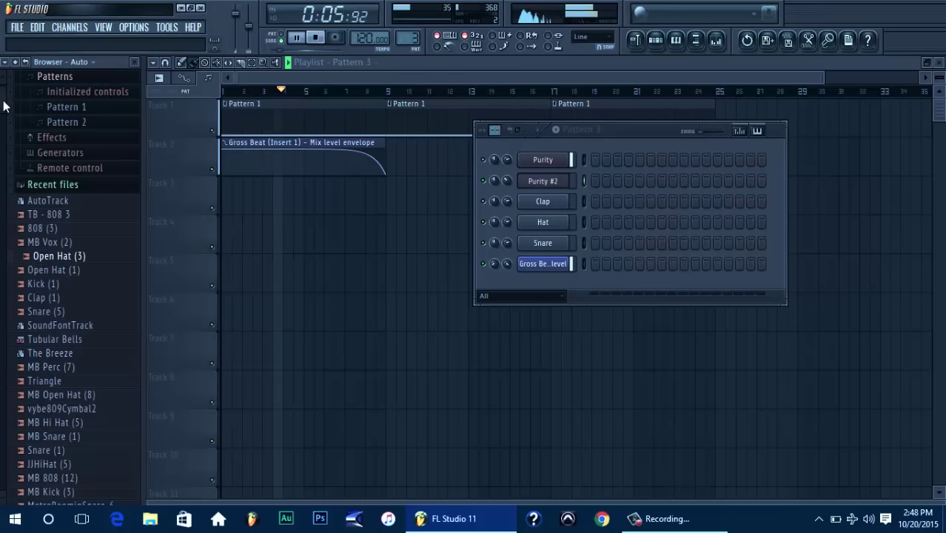
pyautogui.scroll(-15, 3, 106)
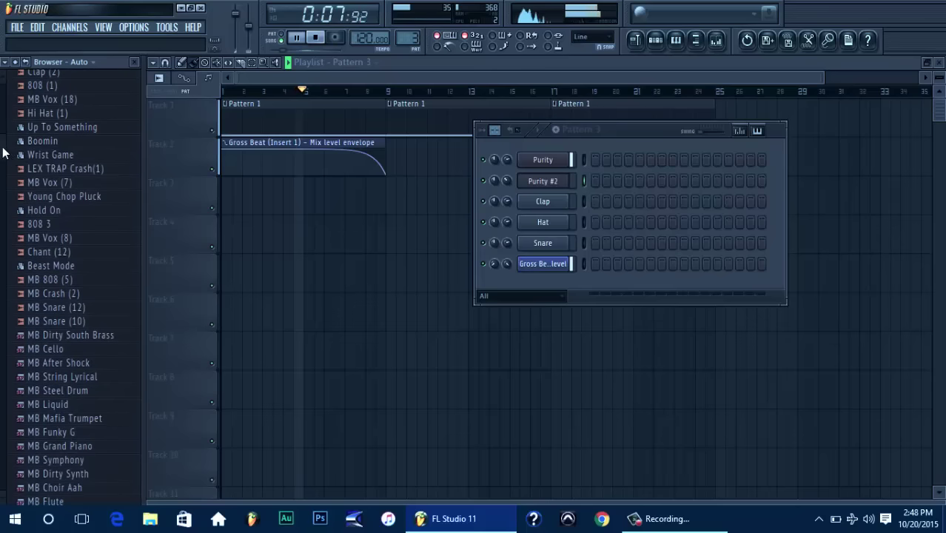
pyautogui.moveTo(4, 154); pyautogui.dragTo(1, 447)
pyautogui.click(80, 428)
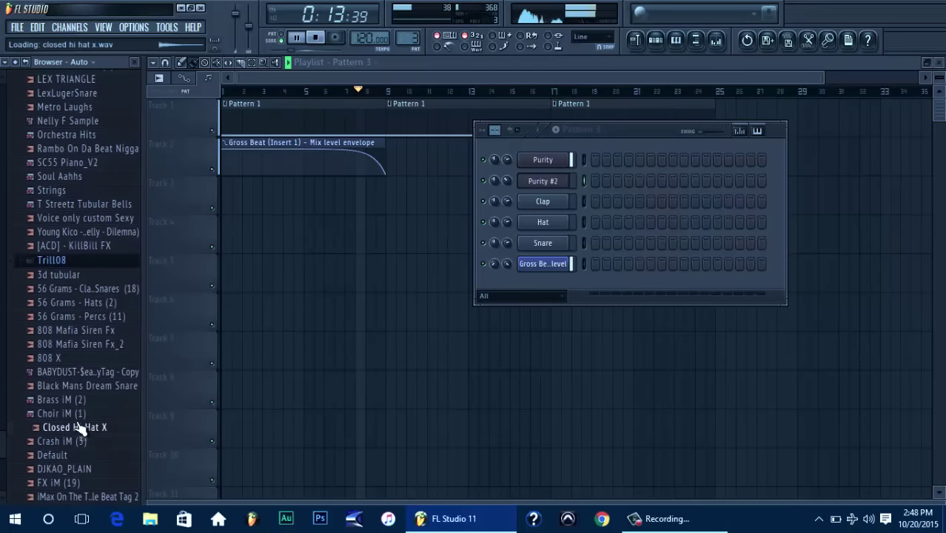
pyautogui.click(86, 246)
pyautogui.moveTo(249, 237); pyautogui.dragTo(541, 204)
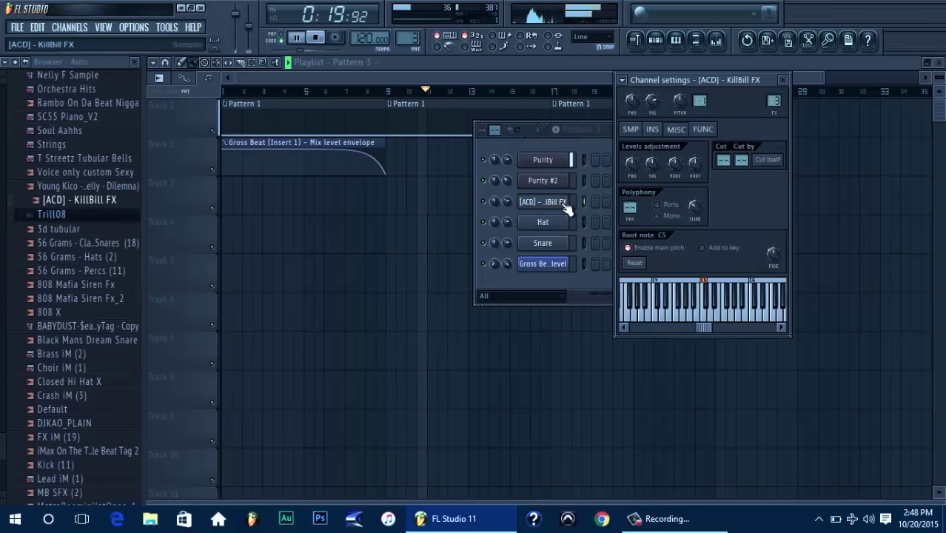
# Draw a C5 note in the KillBill FX channel's piano roll, running from bar 1 to about a quarter into bar 5
pyautogui.click(557, 210)
pyautogui.rightClick(557, 209)
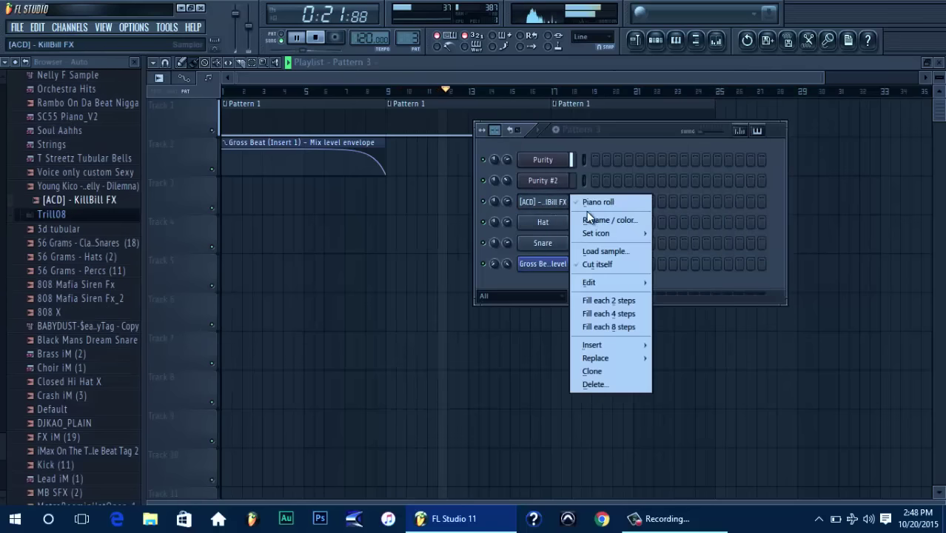
pyautogui.click(560, 206)
pyautogui.rightClick(567, 201)
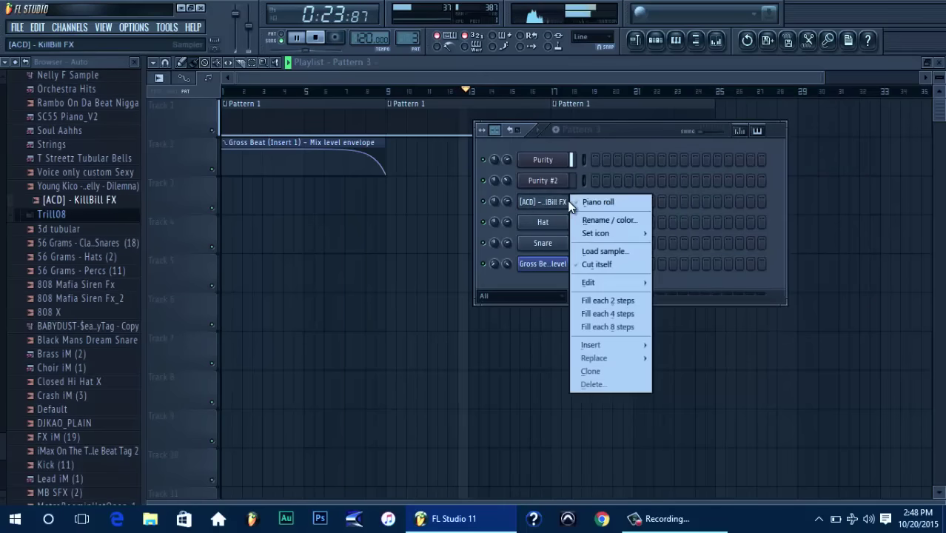
pyautogui.click(587, 203)
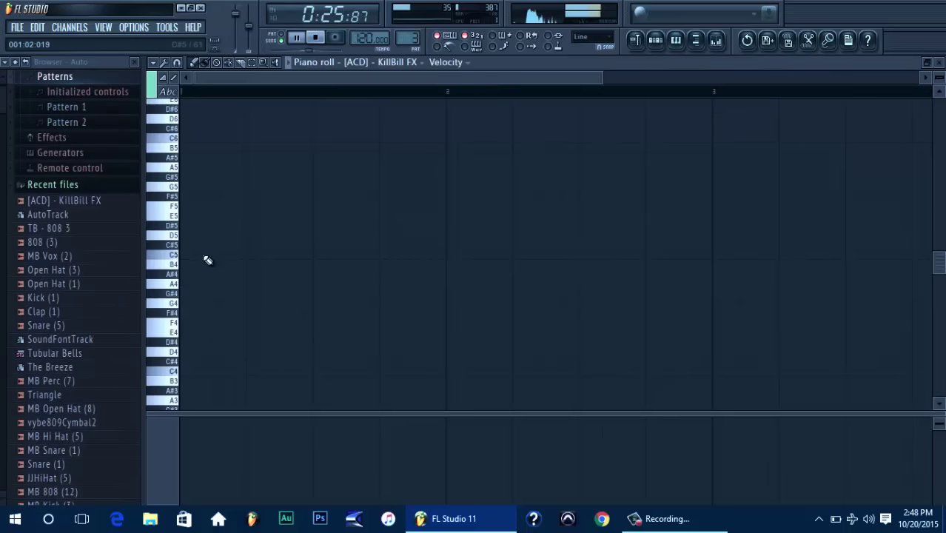
pyautogui.click(205, 256)
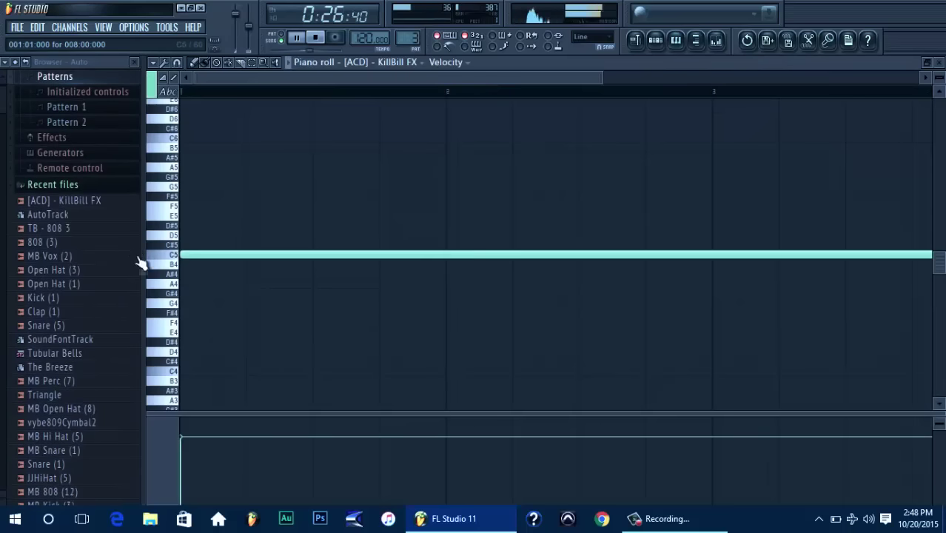
pyautogui.rightClick(198, 259)
pyautogui.moveTo(188, 255); pyautogui.dragTo(851, 134)
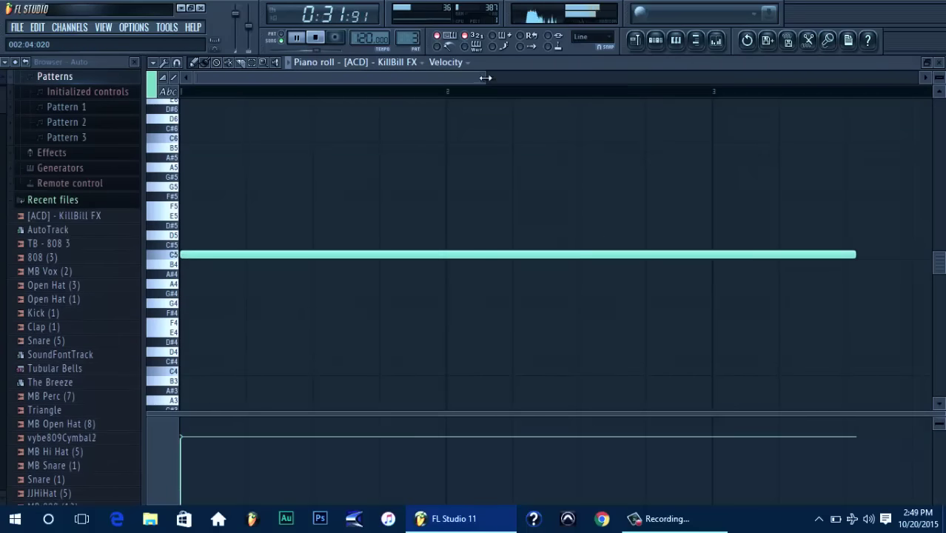
pyautogui.moveTo(486, 78); pyautogui.dragTo(917, 77)
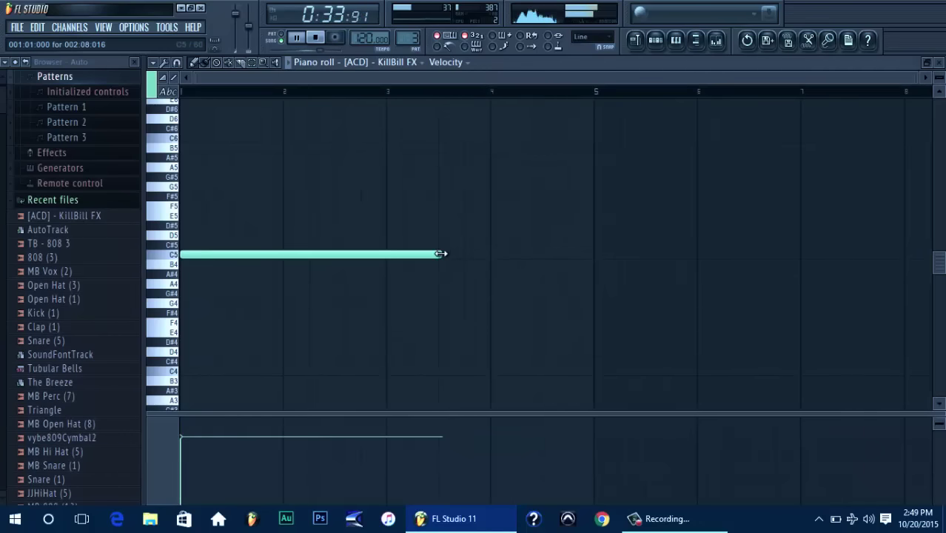
pyautogui.moveTo(441, 254); pyautogui.dragTo(577, 230)
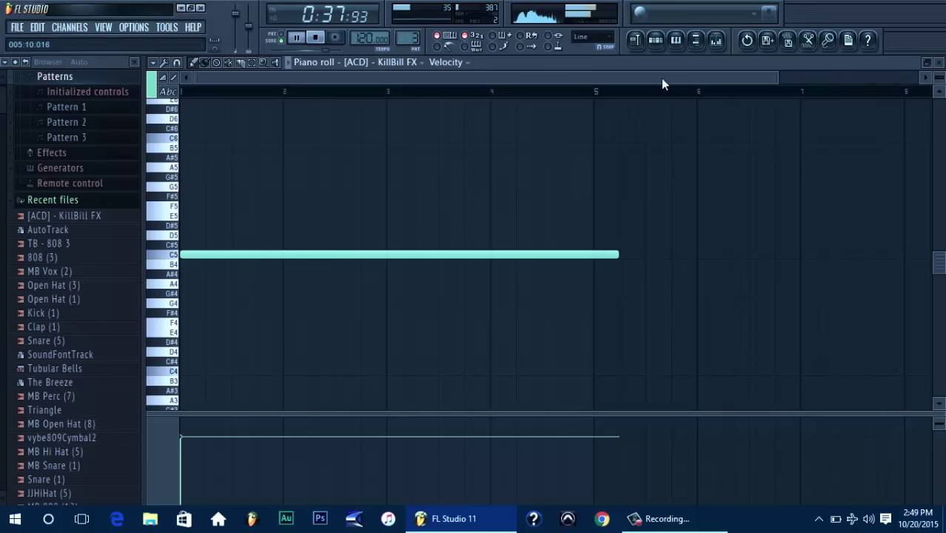
# Place Pattern 3 on Track 4 of the playlist at bars 1, 9 and 17, and restart playback
pyautogui.click(658, 44)
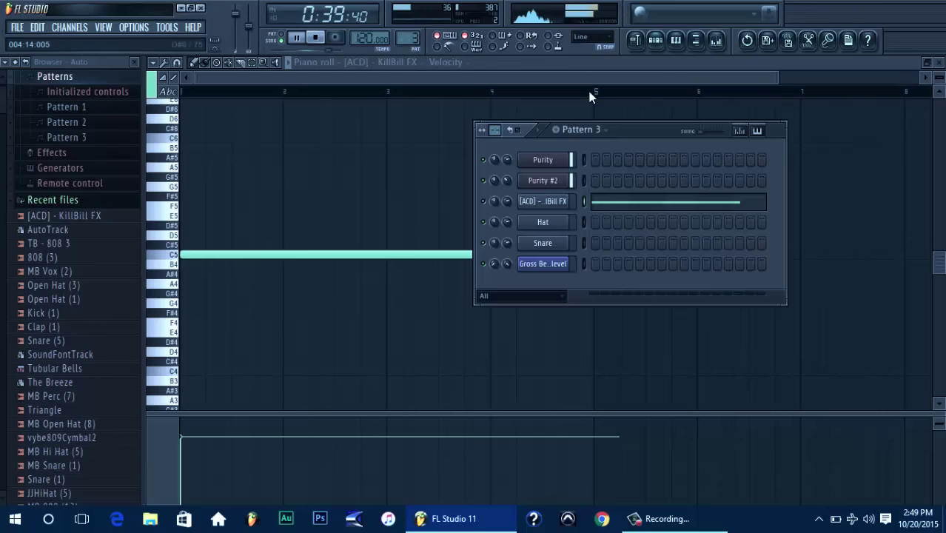
pyautogui.click(642, 40)
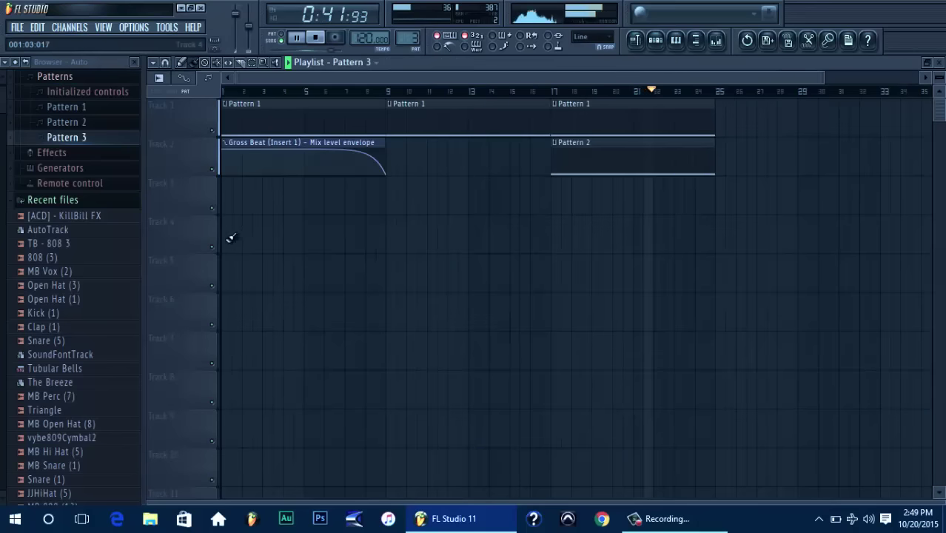
pyautogui.press('space')
pyautogui.press('space')
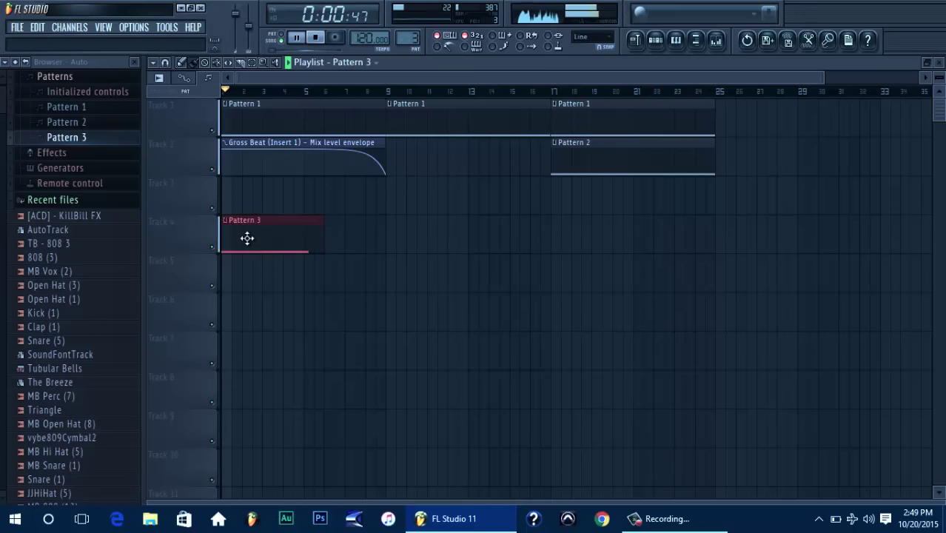
pyautogui.click(656, 40)
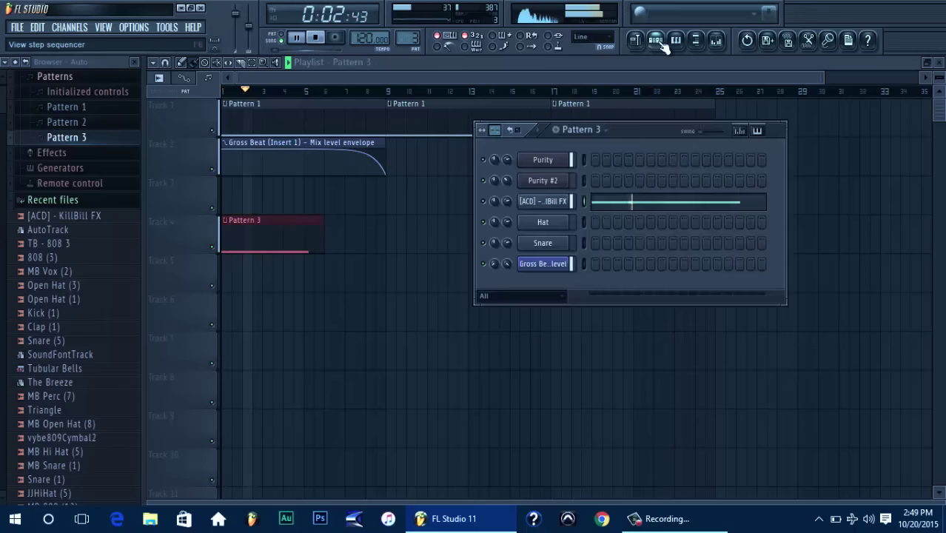
pyautogui.click(549, 203)
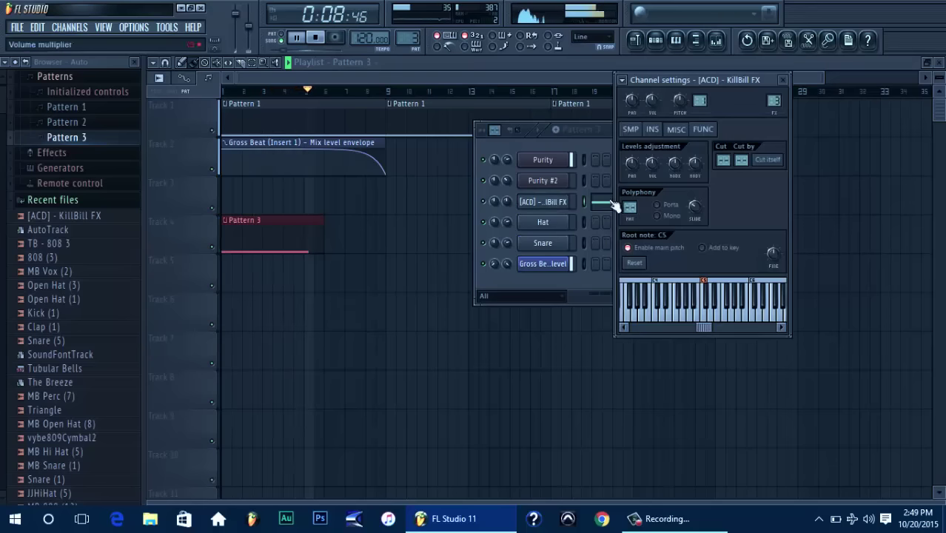
pyautogui.click(388, 231)
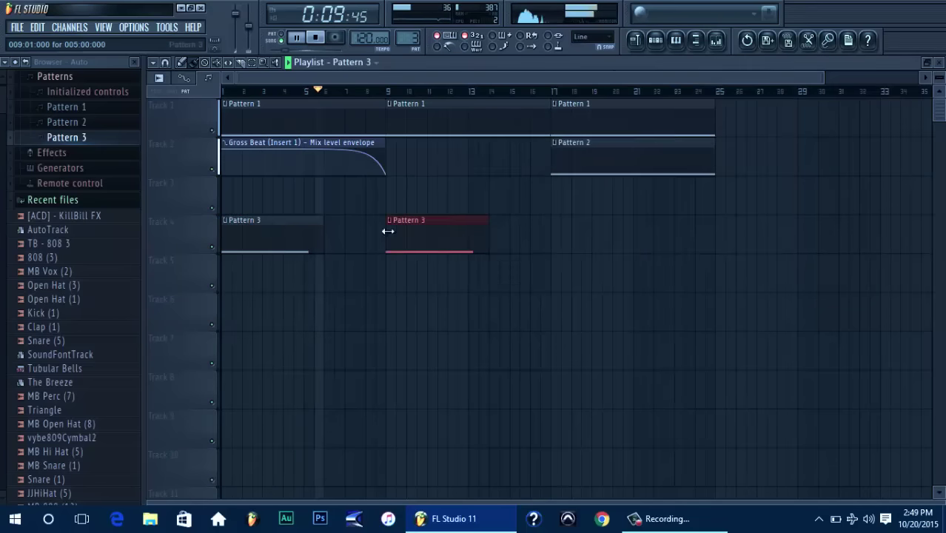
pyautogui.click(556, 231)
# Adjust the time-stretching pitch of the KillBill FX sample, replay the song from the start and return to the playlist
pyautogui.click(656, 41)
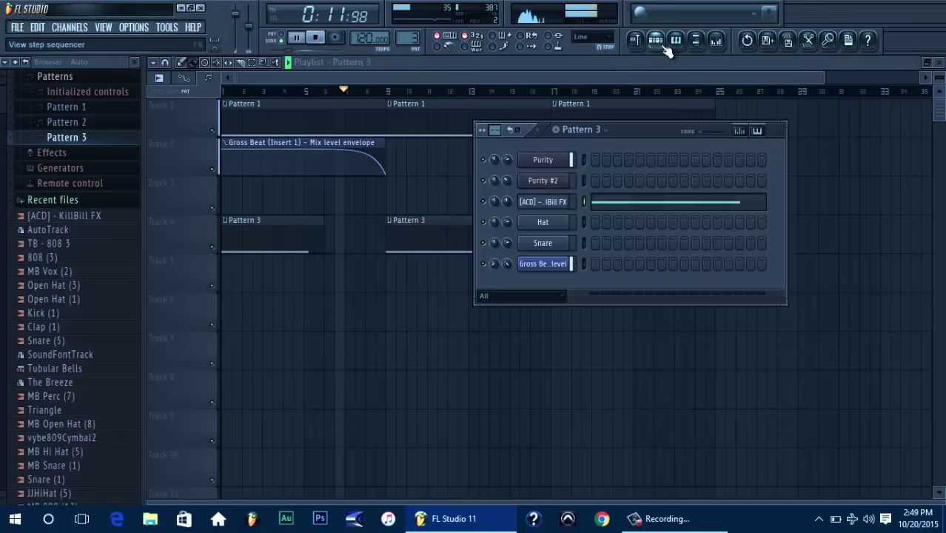
pyautogui.click(553, 204)
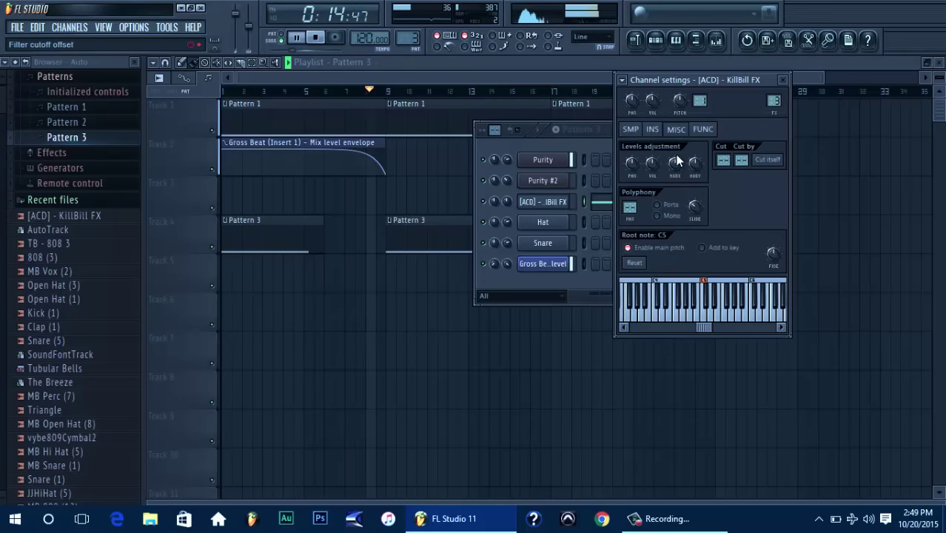
pyautogui.click(631, 130)
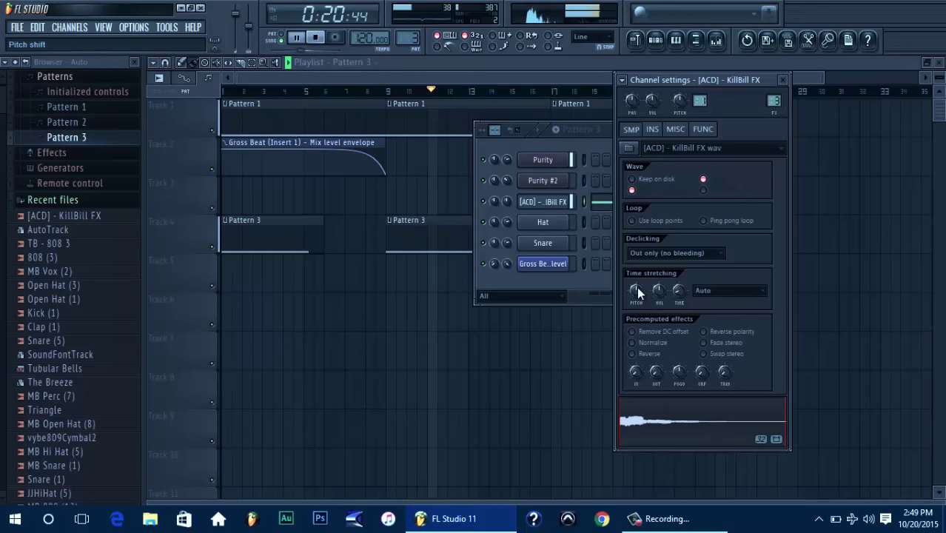
pyautogui.moveTo(637, 288); pyautogui.dragTo(695, 396)
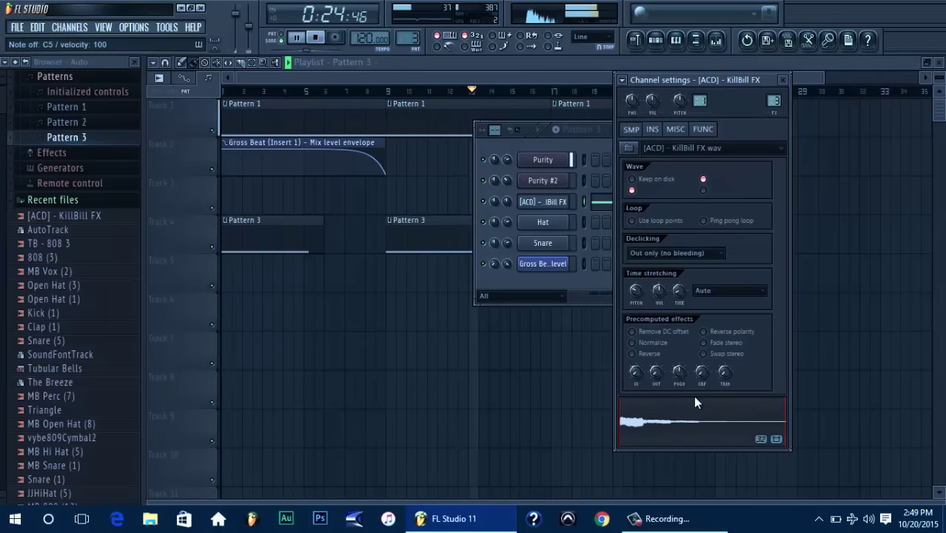
pyautogui.press('space')
pyautogui.press('space')
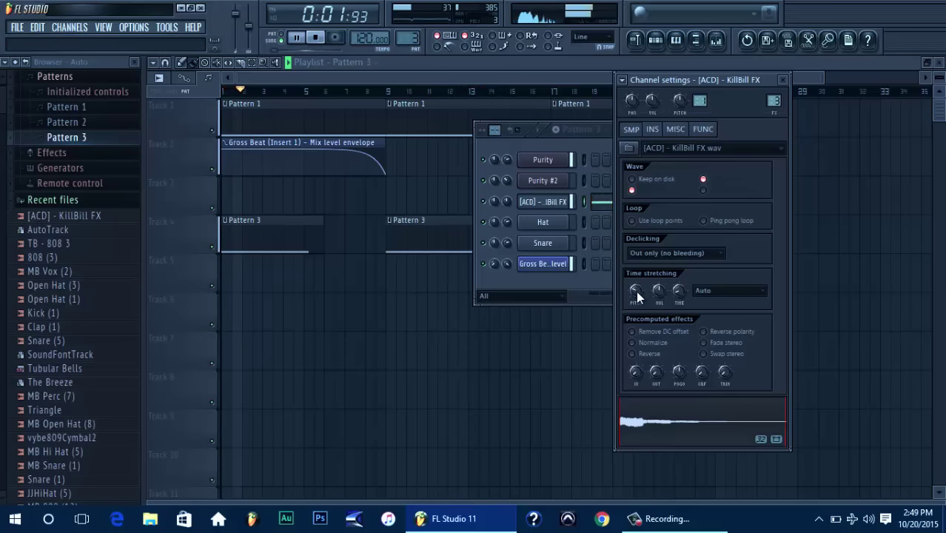
pyautogui.click(315, 80)
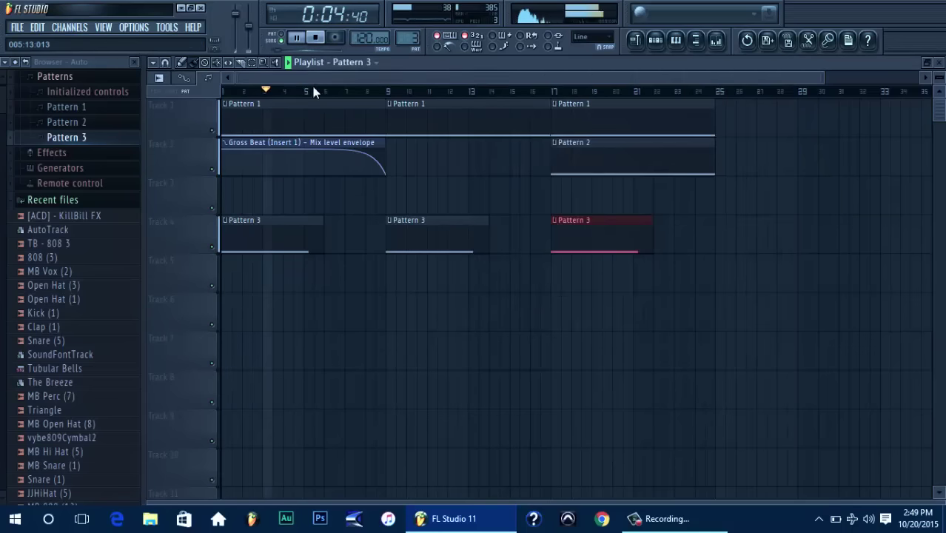
# Create a new empty pattern in the step sequencer and name it Clap
pyautogui.click(637, 46)
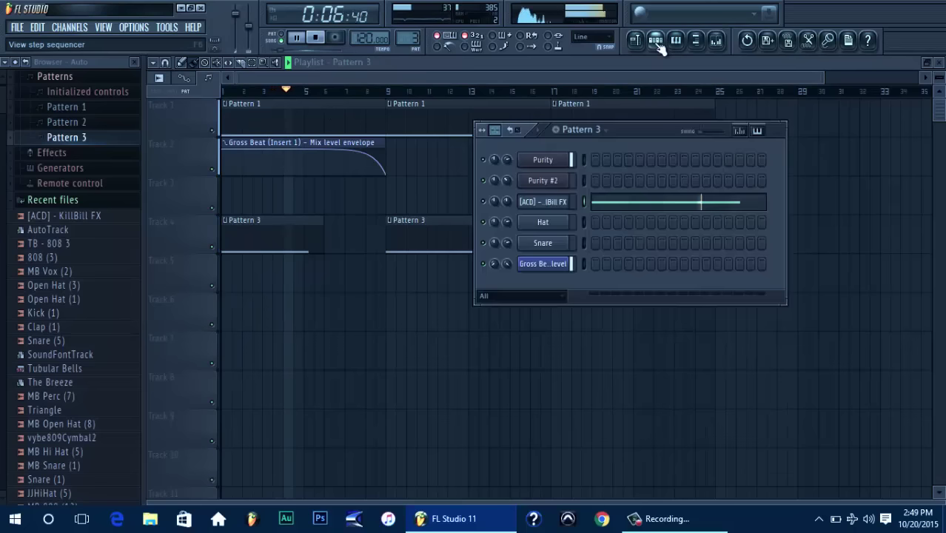
pyautogui.click(557, 130)
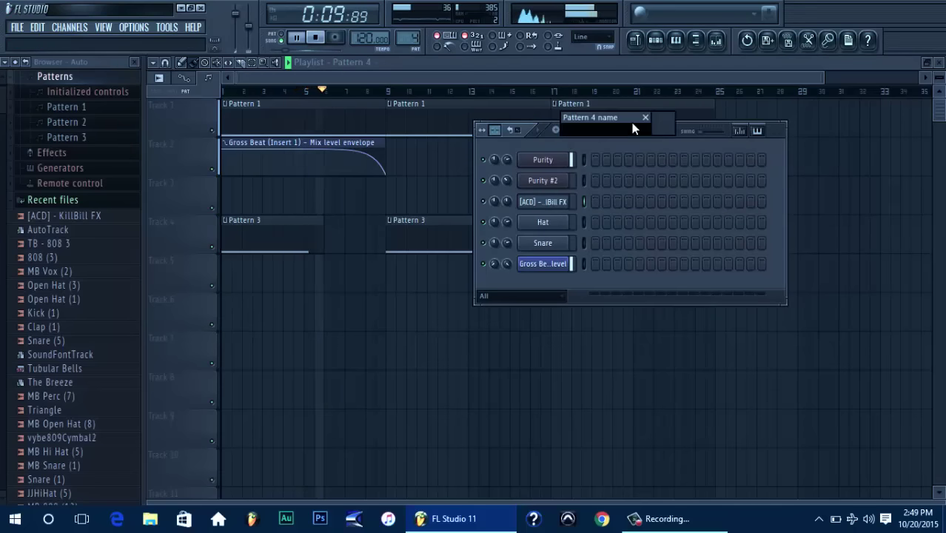
pyautogui.write('Clap')
pyautogui.press('Return')
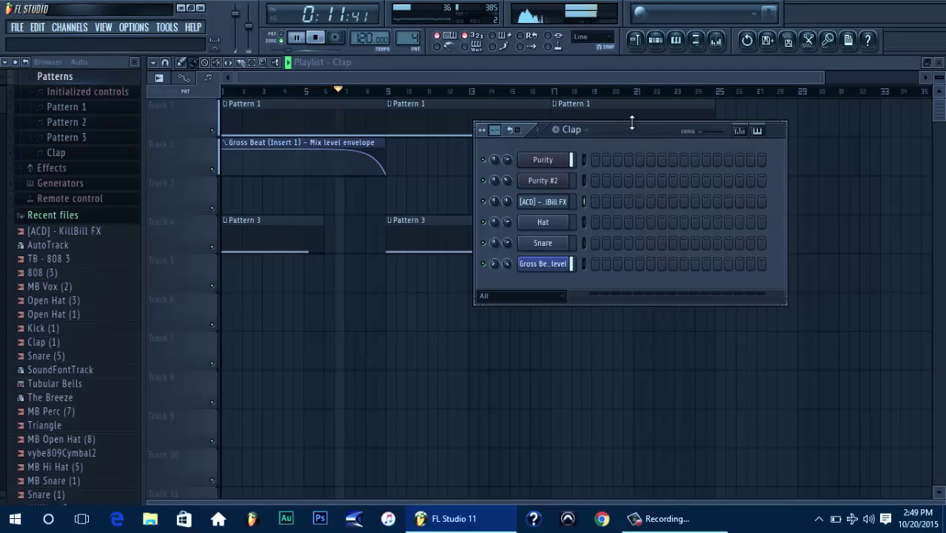
# Rename Pattern 1 as Arp
pyautogui.click(582, 130)
pyautogui.click(584, 145)
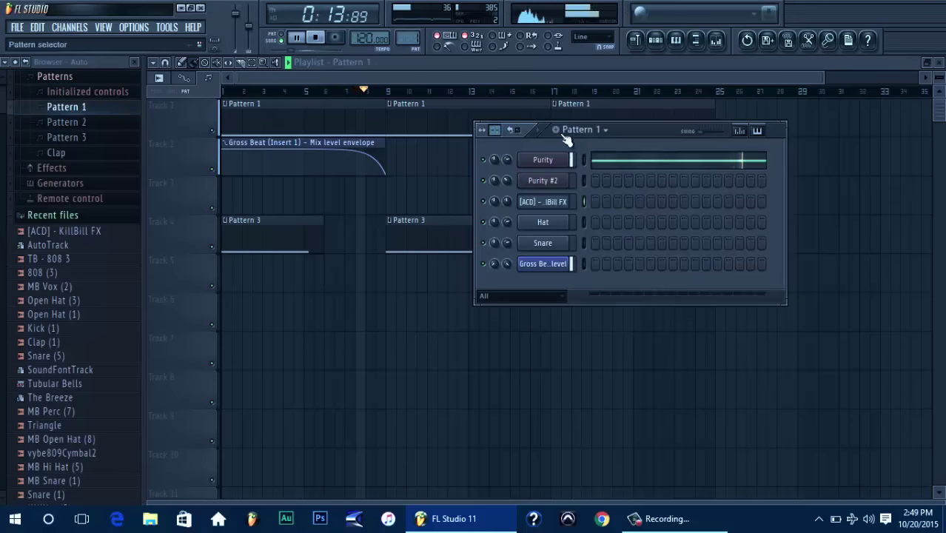
pyautogui.click(596, 130)
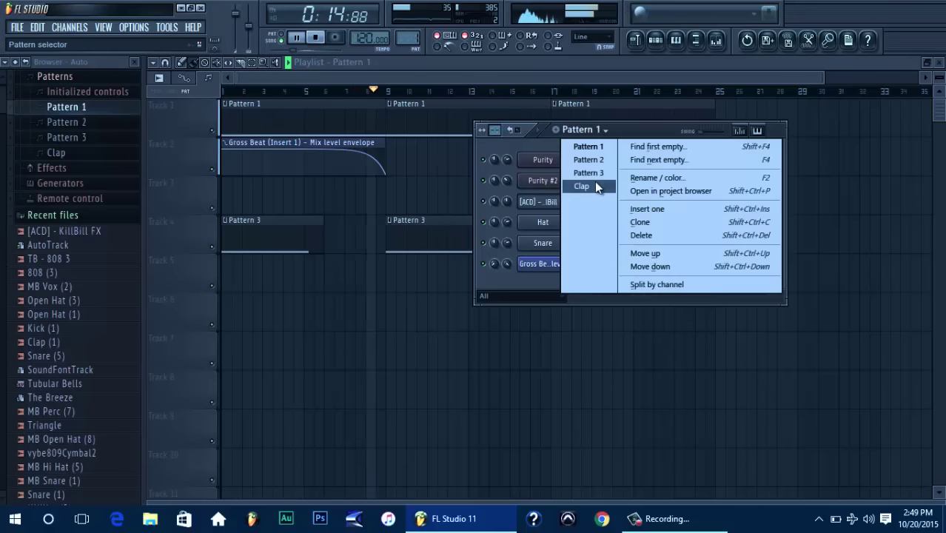
pyautogui.click(685, 178)
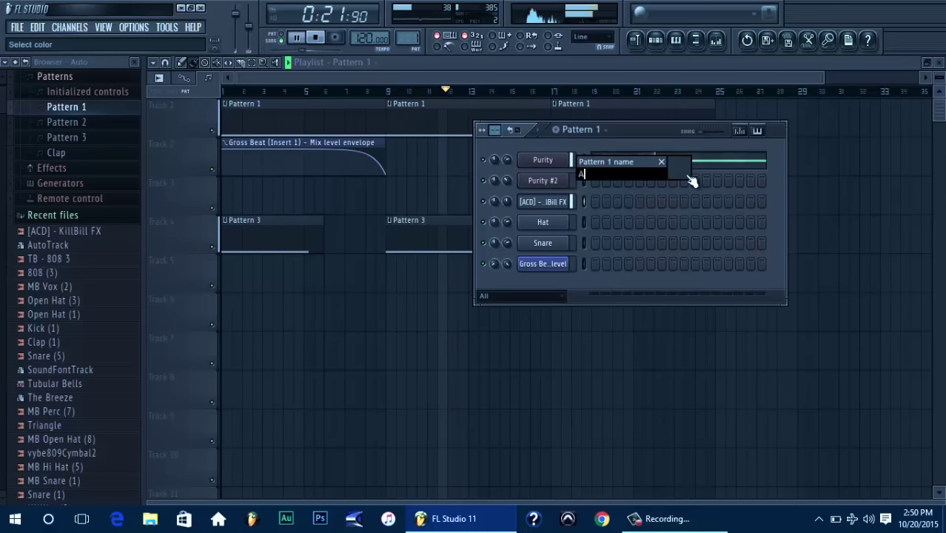
pyautogui.write('rp')
pyautogui.press('Return')
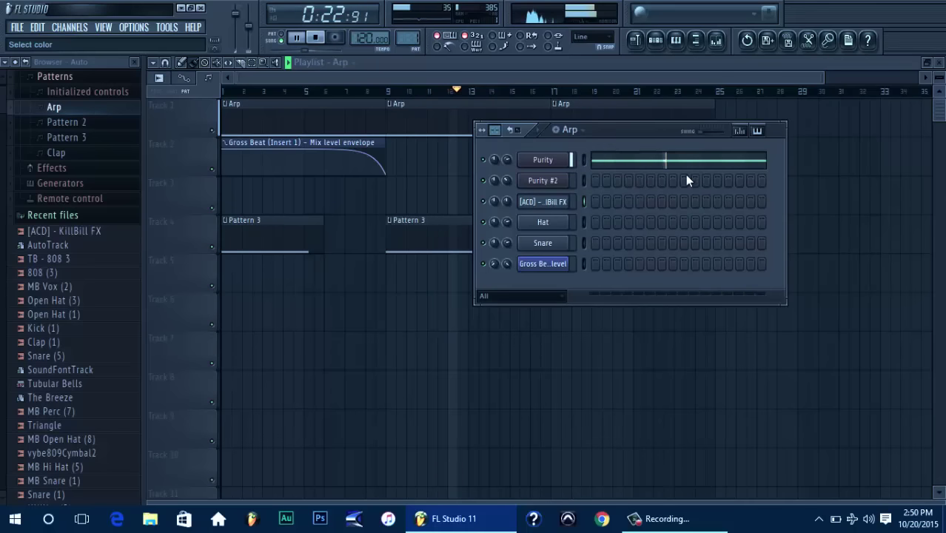
# Rename Pattern 2 as Lead
pyautogui.click(578, 134)
pyautogui.click(592, 159)
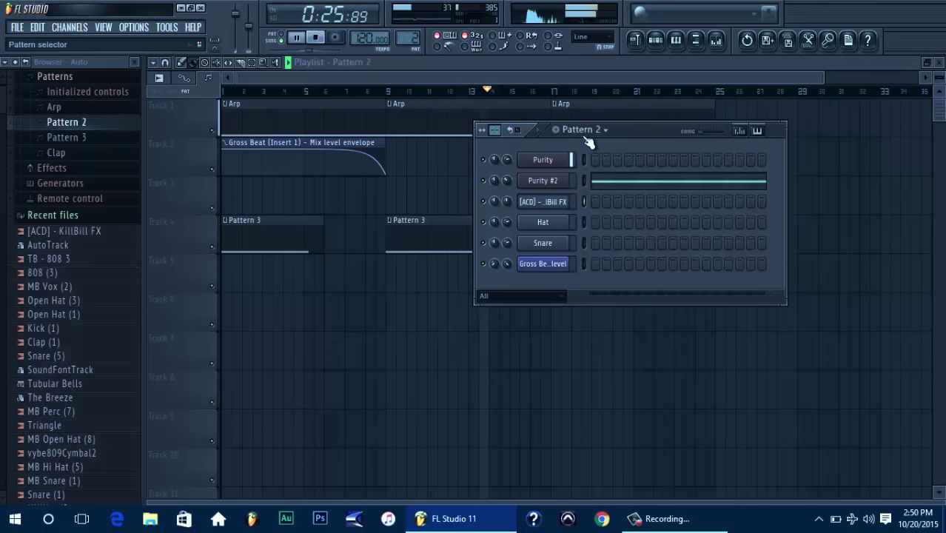
pyautogui.click(576, 130)
pyautogui.click(659, 180)
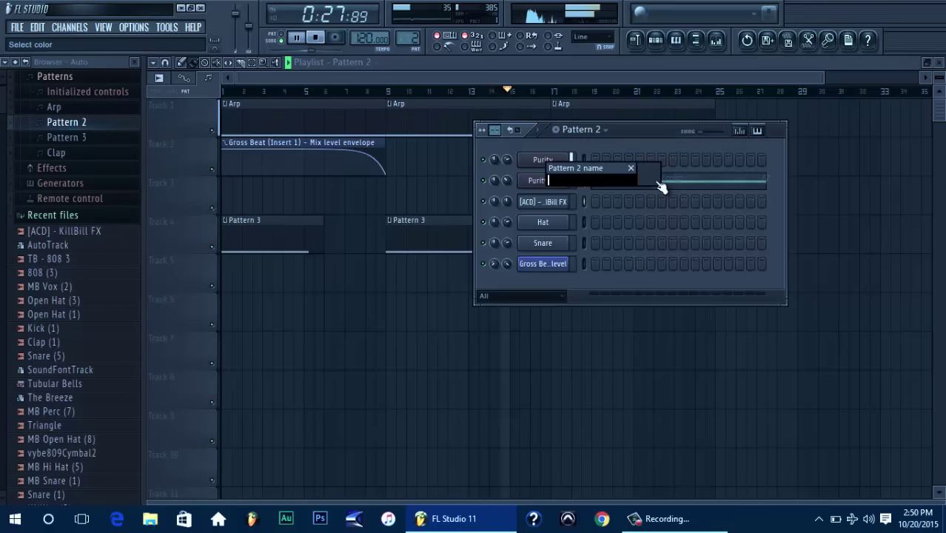
pyautogui.write('Lead')
pyautogui.press('Return')
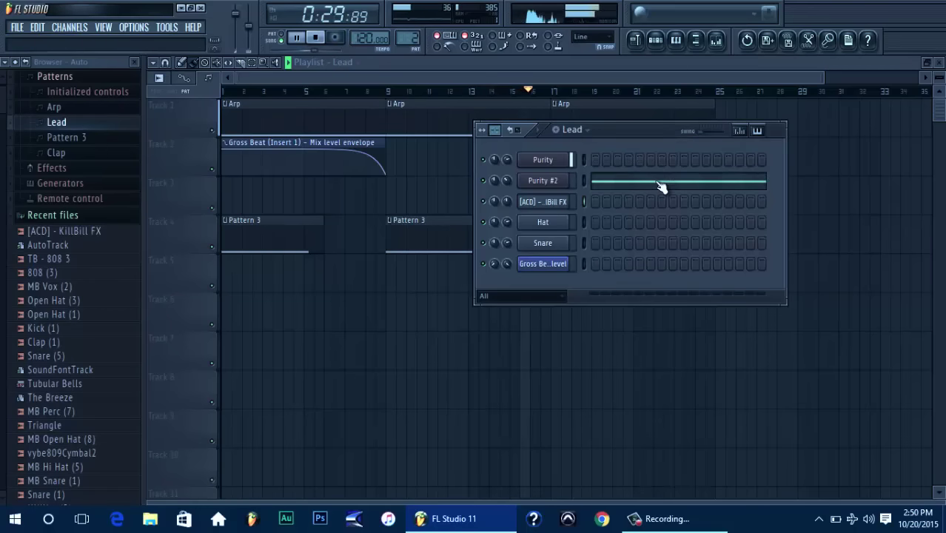
# Rename Pattern 3 as Siren
pyautogui.click(582, 131)
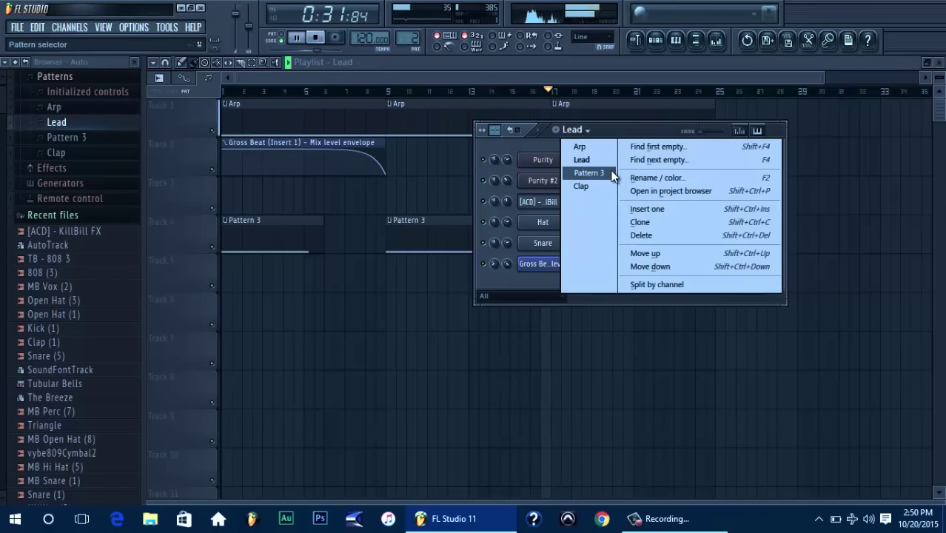
pyautogui.click(612, 175)
pyautogui.click(597, 131)
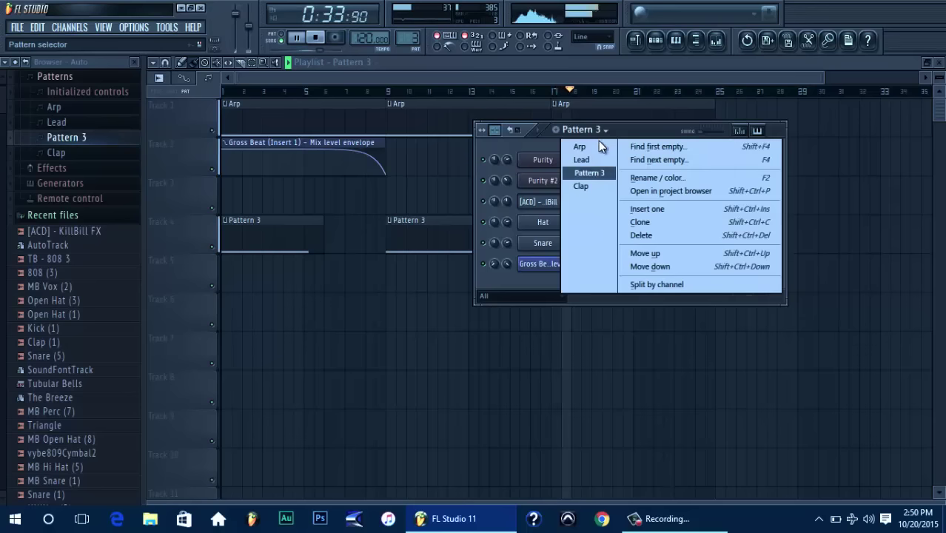
pyautogui.click(673, 177)
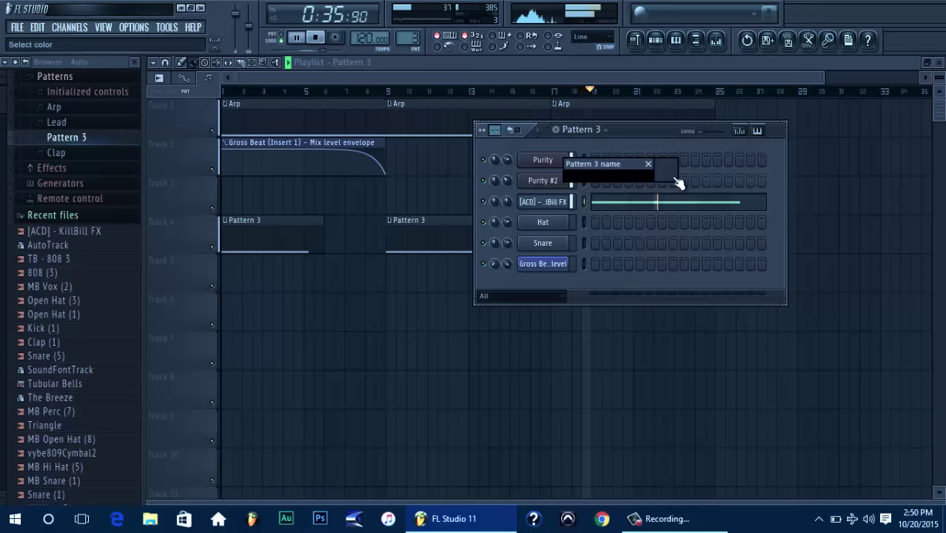
pyautogui.write('Siren')
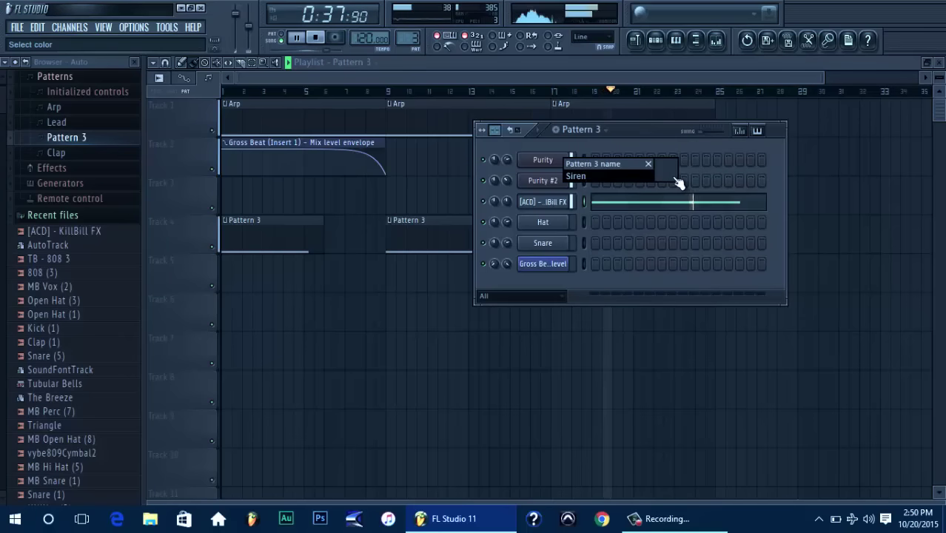
pyautogui.press('Return')
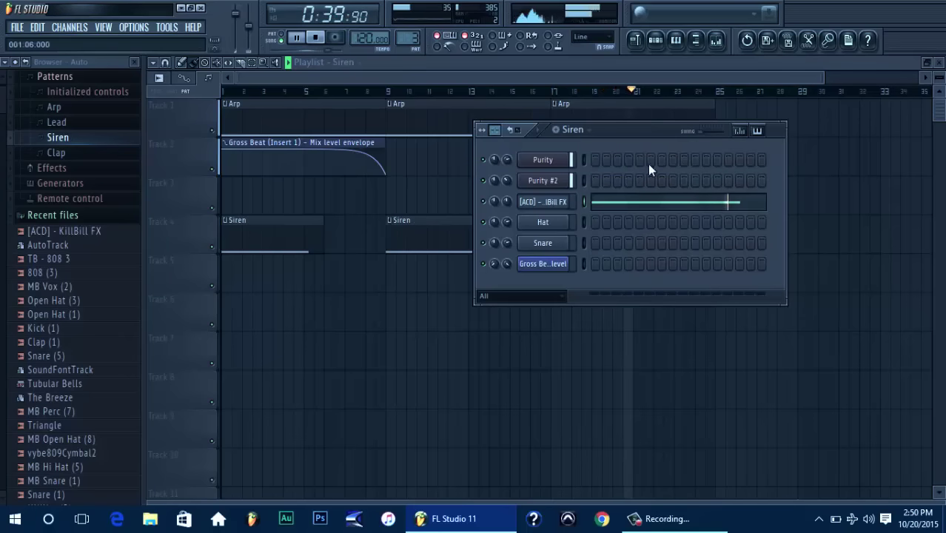
# Look through the recent files in the browser for a clap sample, auditioning some of them
pyautogui.click(58, 273)
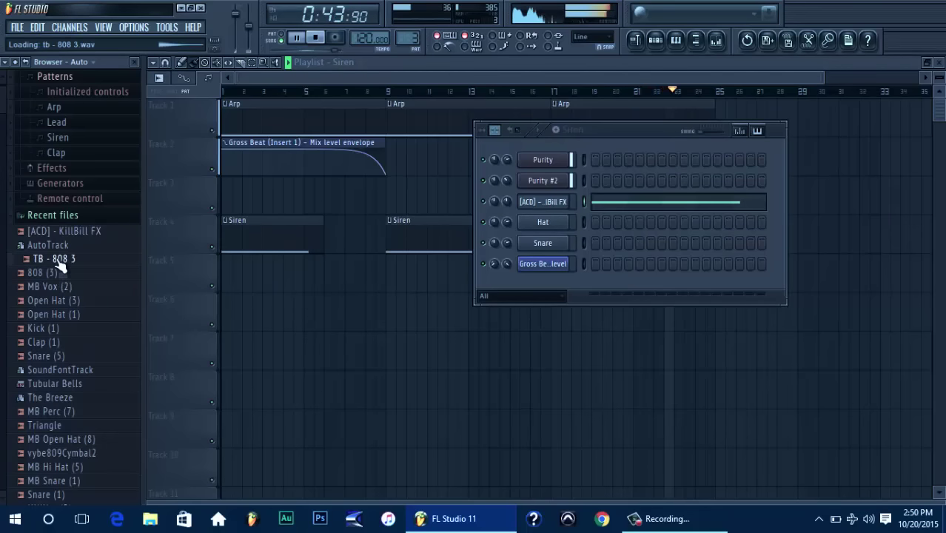
pyautogui.scroll(-5, 2, 134)
pyautogui.scroll(-1, 2, 134)
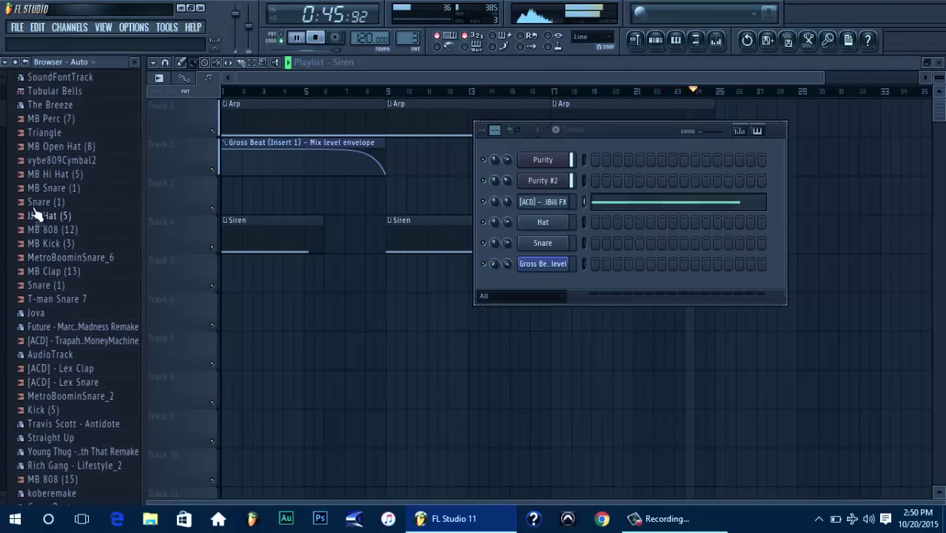
pyautogui.scroll(-5, 2, 137)
pyautogui.scroll(1, 9, 174)
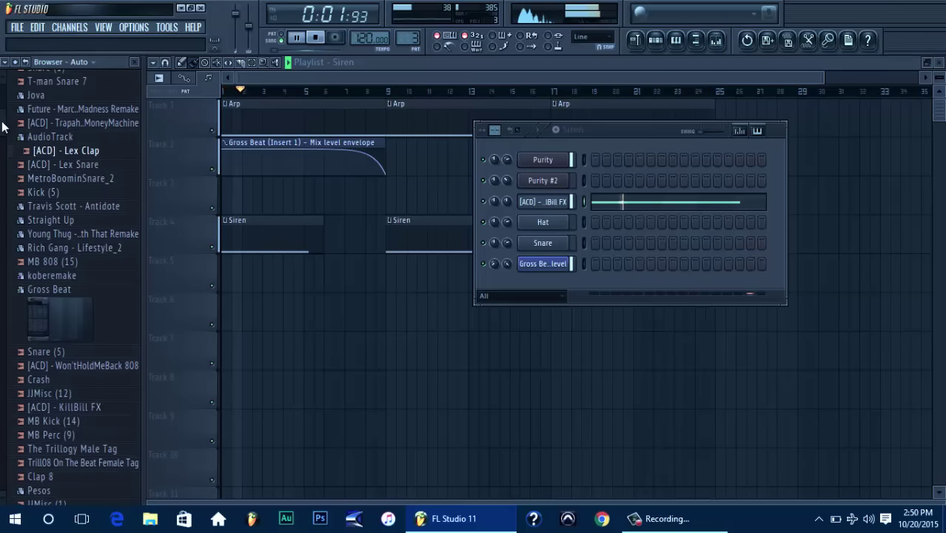
pyautogui.scroll(-4, 88, 237)
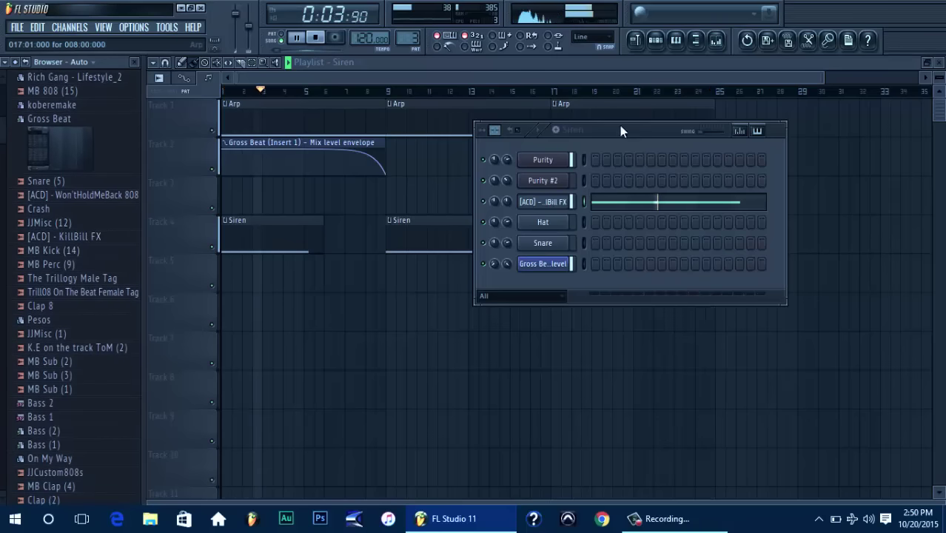
# Place an eight-bar Clap clip on Track 4 at bar 17 and move the three Siren clips up to Track 3
pyautogui.click(583, 130)
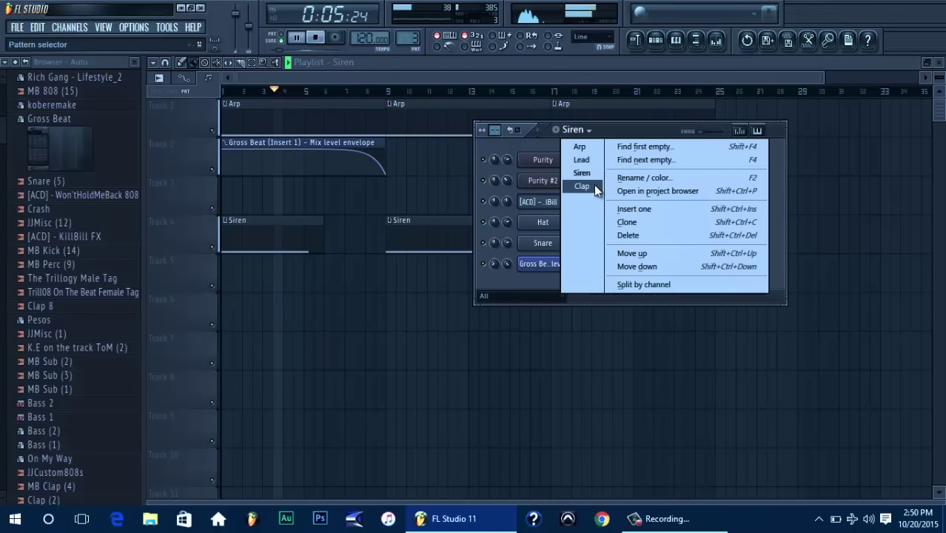
pyautogui.click(582, 186)
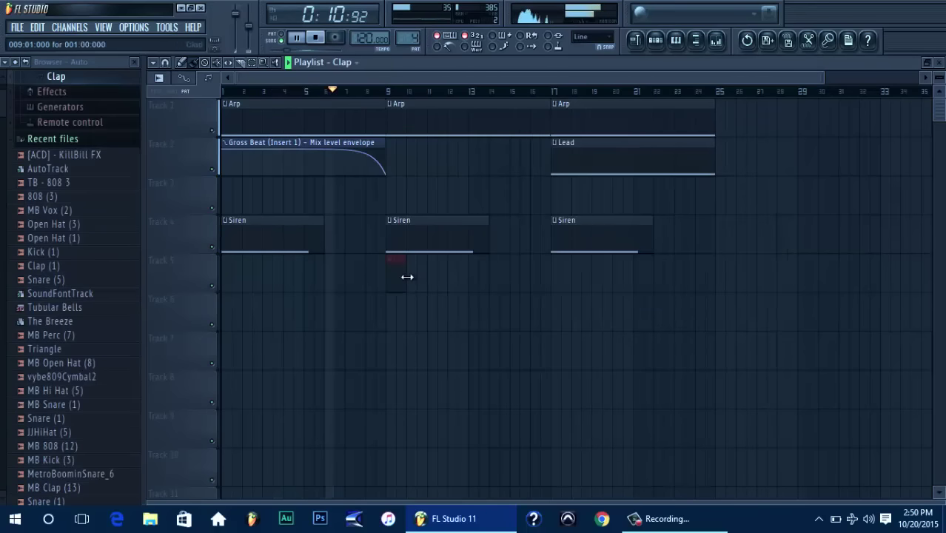
pyautogui.moveTo(407, 277); pyautogui.dragTo(548, 275)
pyautogui.moveTo(655, 235); pyautogui.dragTo(241, 194)
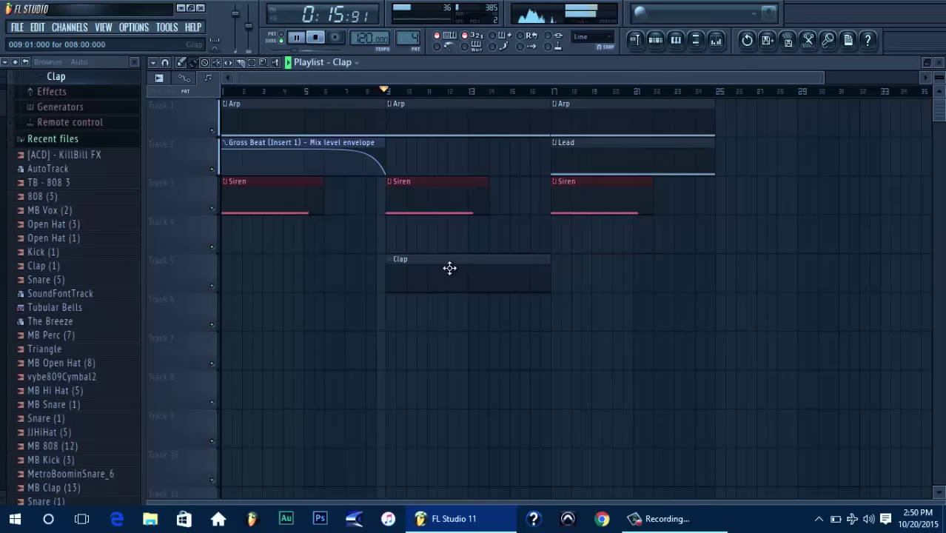
pyautogui.moveTo(449, 268); pyautogui.dragTo(622, 239)
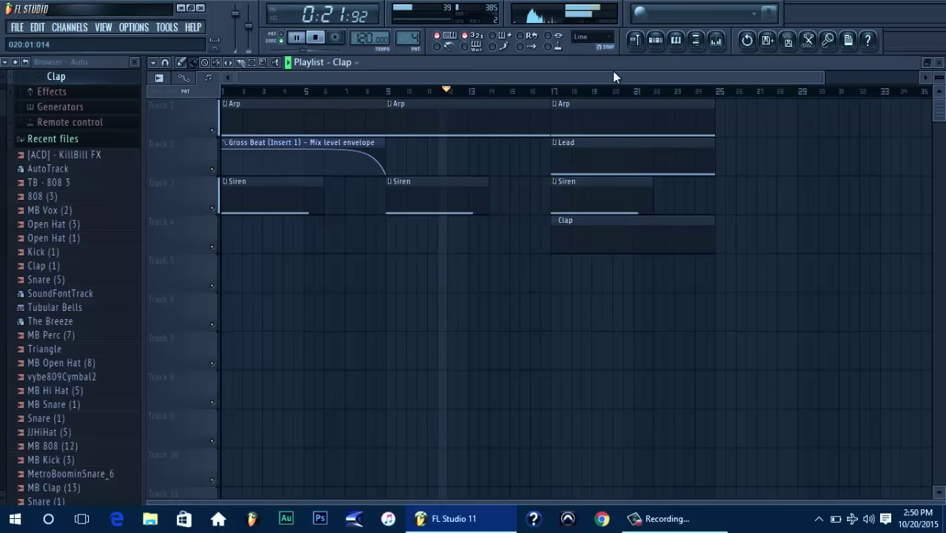
# Show the step sequencer, stop playback and find the Claps & Snares folder of the Lex Luger Drum Kit in the browser
pyautogui.click(655, 39)
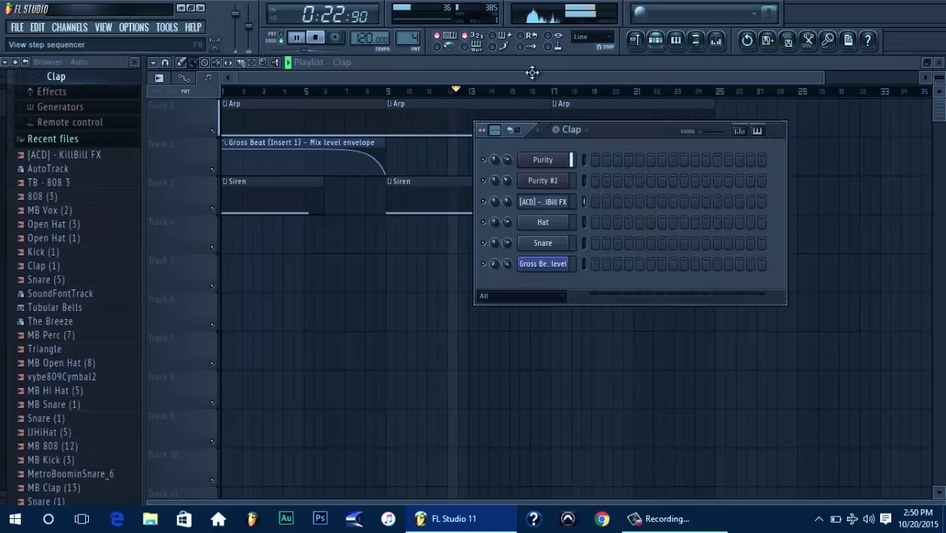
pyautogui.click(70, 377)
pyautogui.scroll(-15, 1, 89)
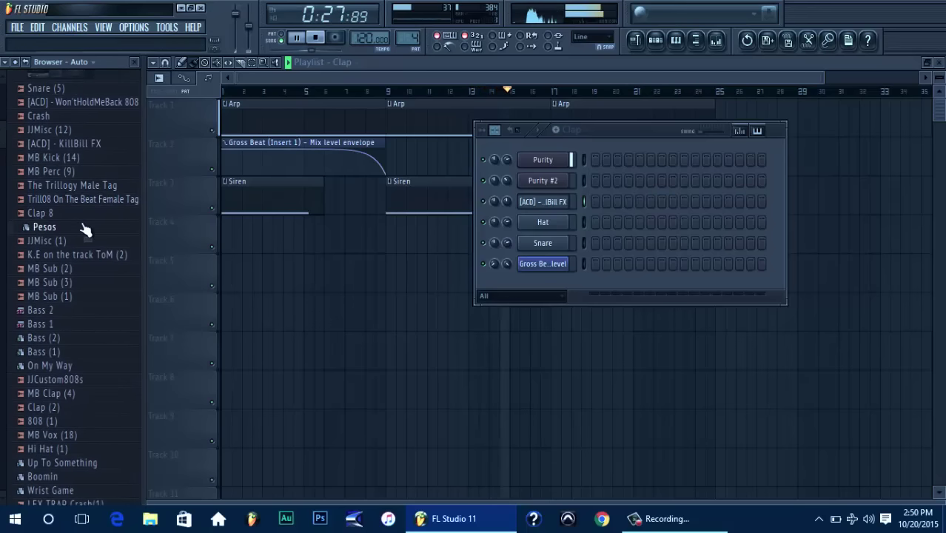
pyautogui.scroll(-15, 1, 169)
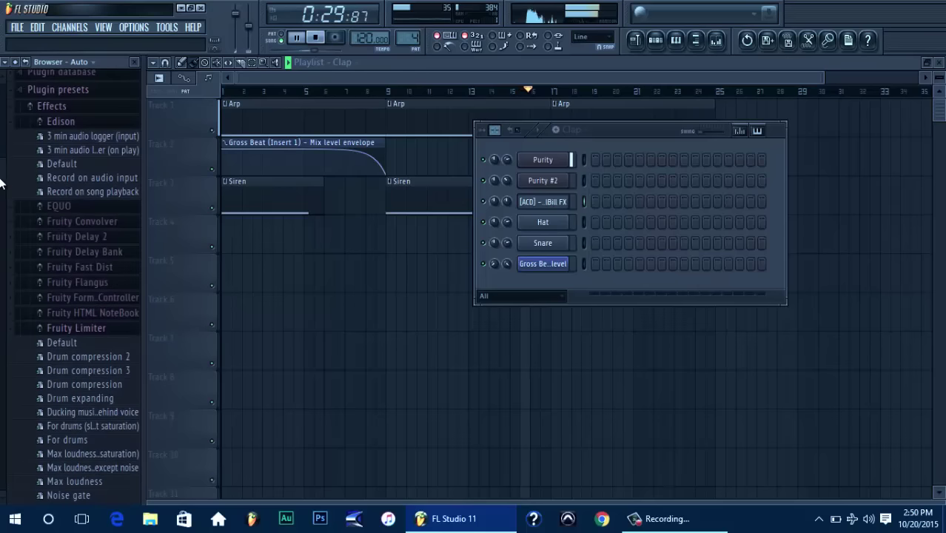
pyautogui.moveTo(2, 244); pyautogui.dragTo(2, 448)
pyautogui.press('space')
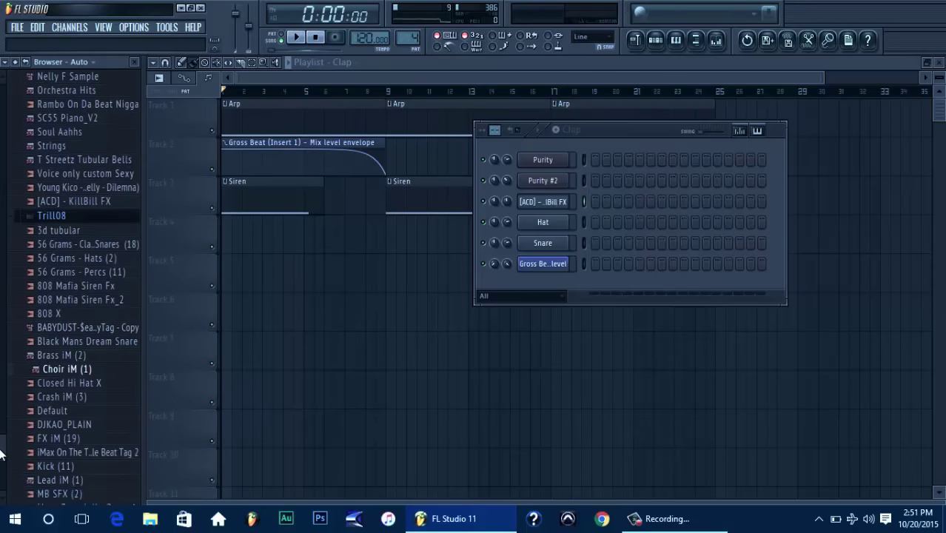
pyautogui.moveTo(0, 444)
pyautogui.mouseDown()
pyautogui.moveTo(1, 462)
pyautogui.moveTo(2, 411)
pyautogui.moveTo(2, 433)
pyautogui.mouseUp()
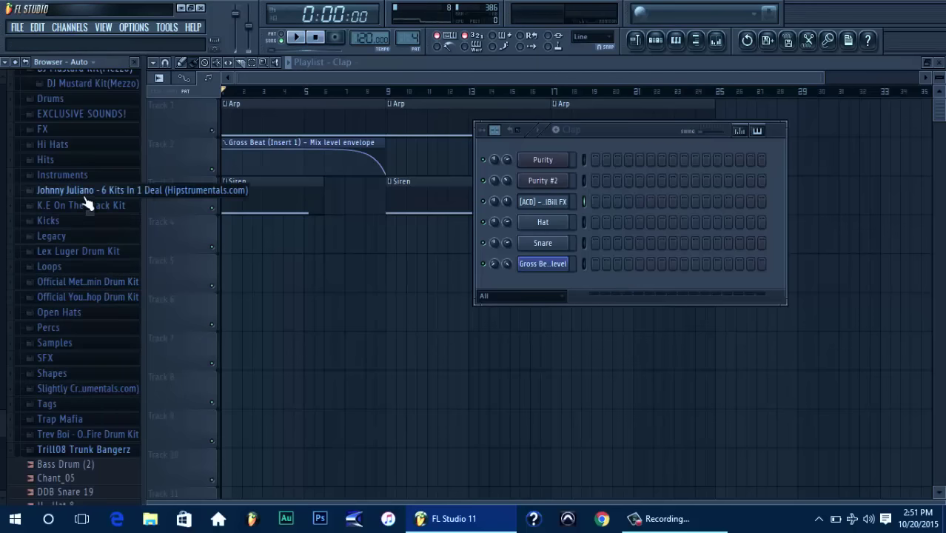
pyautogui.click(104, 252)
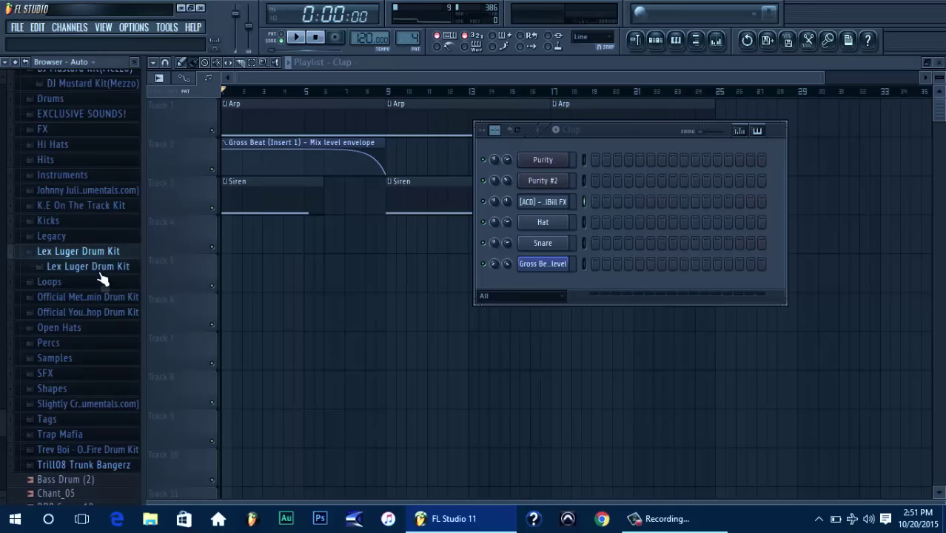
pyautogui.click(99, 268)
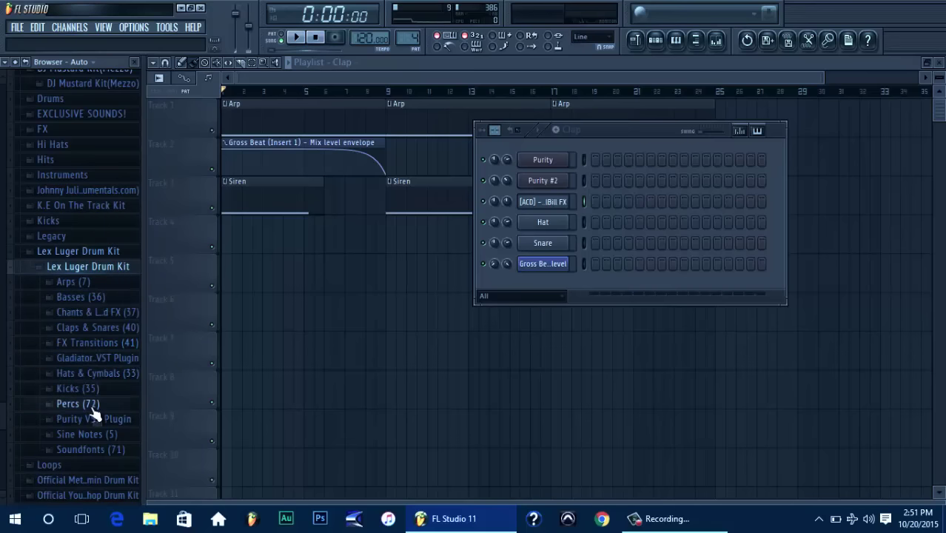
pyautogui.click(111, 328)
# Audition the clap, snap and snare samples in the Claps & Snares folder, then close the folder
pyautogui.click(95, 119)
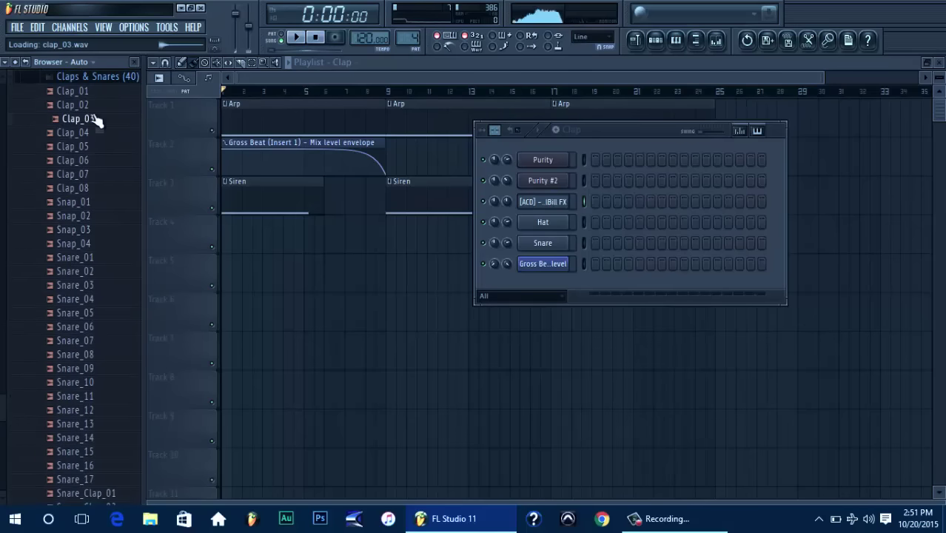
pyautogui.click(83, 93)
pyautogui.click(86, 105)
pyautogui.click(91, 147)
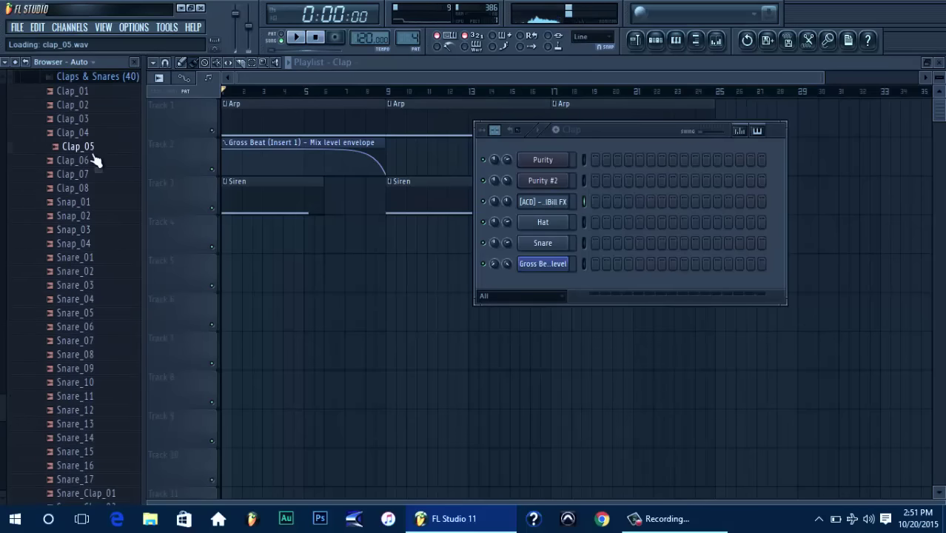
pyautogui.click(92, 161)
pyautogui.click(93, 177)
pyautogui.click(93, 190)
pyautogui.click(93, 214)
pyautogui.click(93, 244)
pyautogui.click(89, 272)
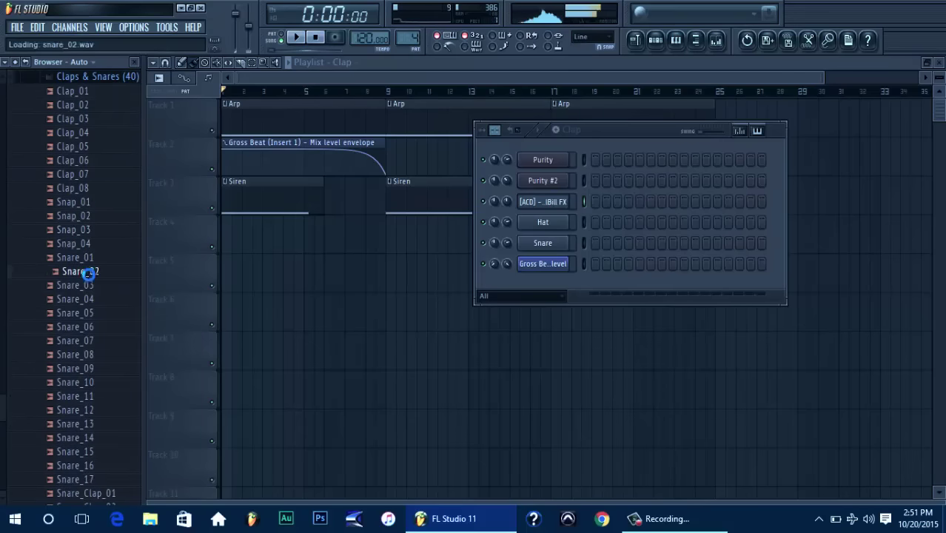
pyautogui.click(93, 77)
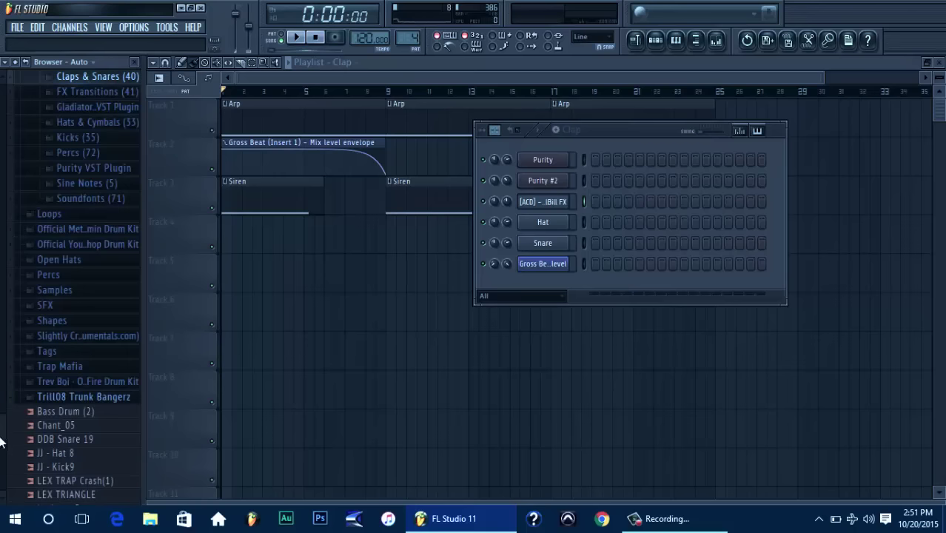
# Audition samples among the recent files and load the Triangle sample into the Snare channel, replacing its sound
pyautogui.scroll(15, 42, 182)
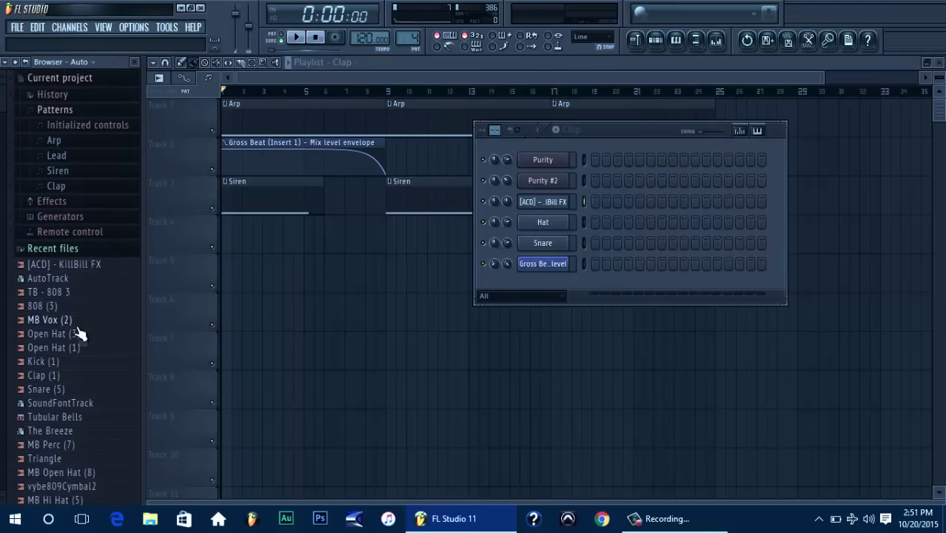
pyautogui.click(59, 348)
pyautogui.click(70, 362)
pyautogui.click(68, 377)
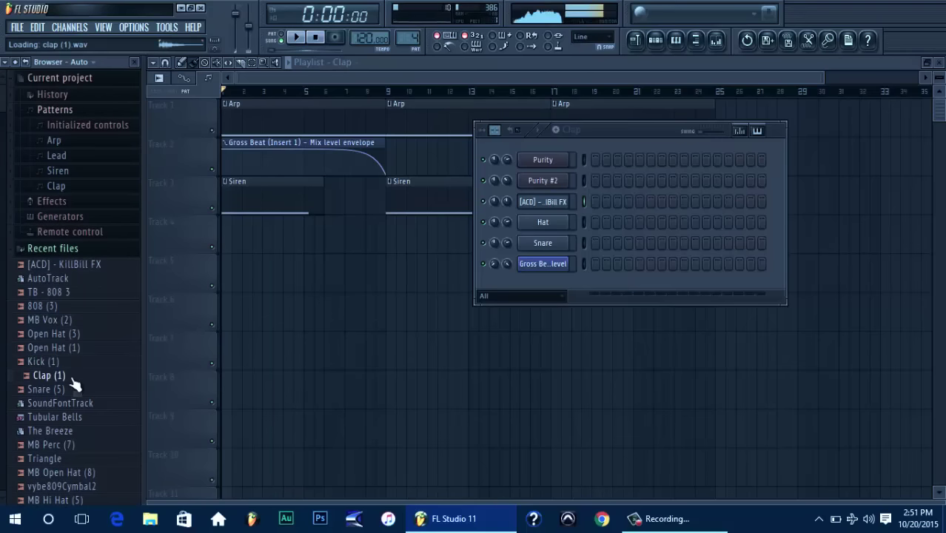
pyautogui.click(62, 458)
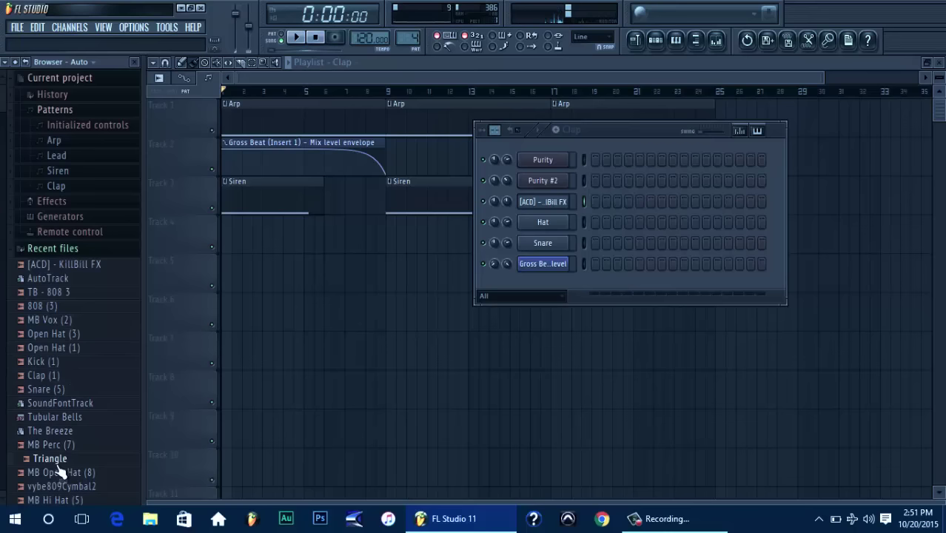
pyautogui.moveTo(57, 468); pyautogui.dragTo(557, 238)
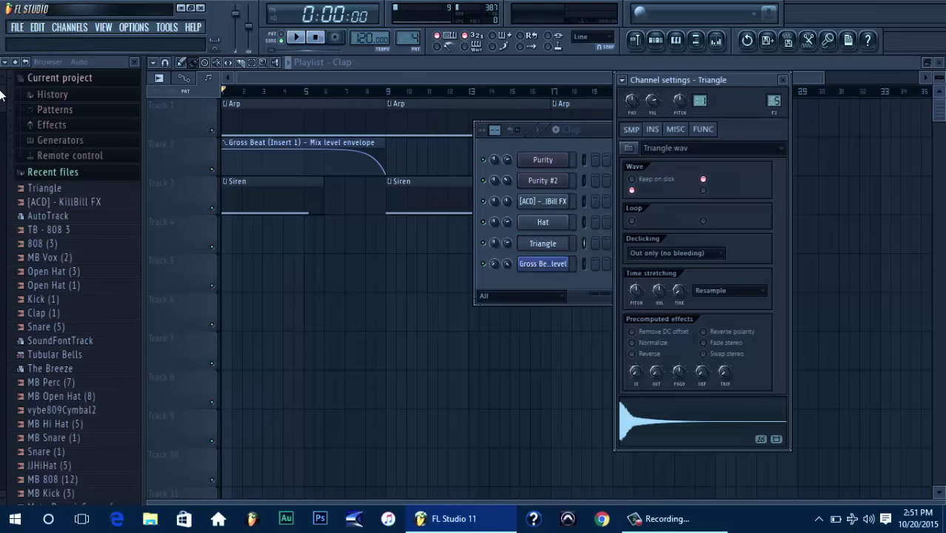
# Play the song, audition MB Clap (4) and other recent samples, and load Clap (2) into the Hat channel, replacing its sound
pyautogui.press('space')
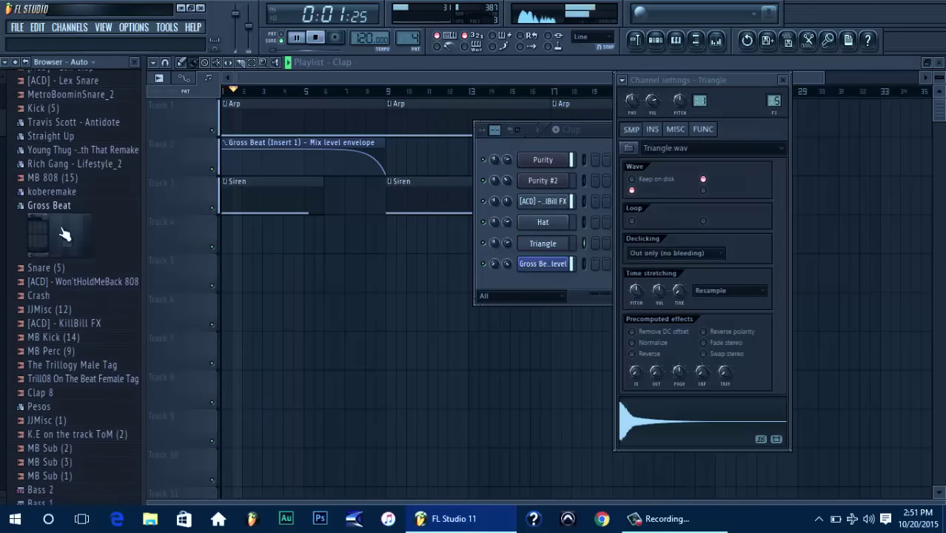
pyautogui.scroll(-4, 3, 132)
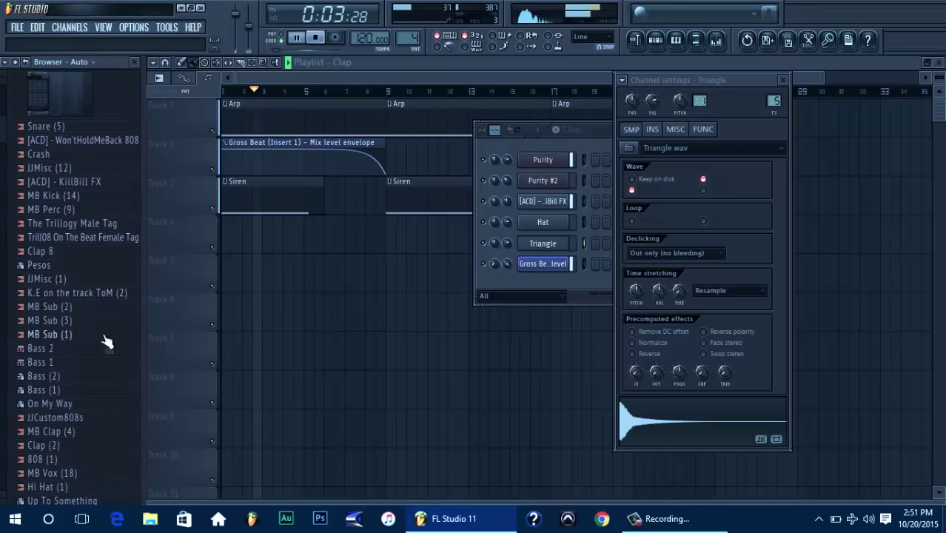
pyautogui.click(67, 434)
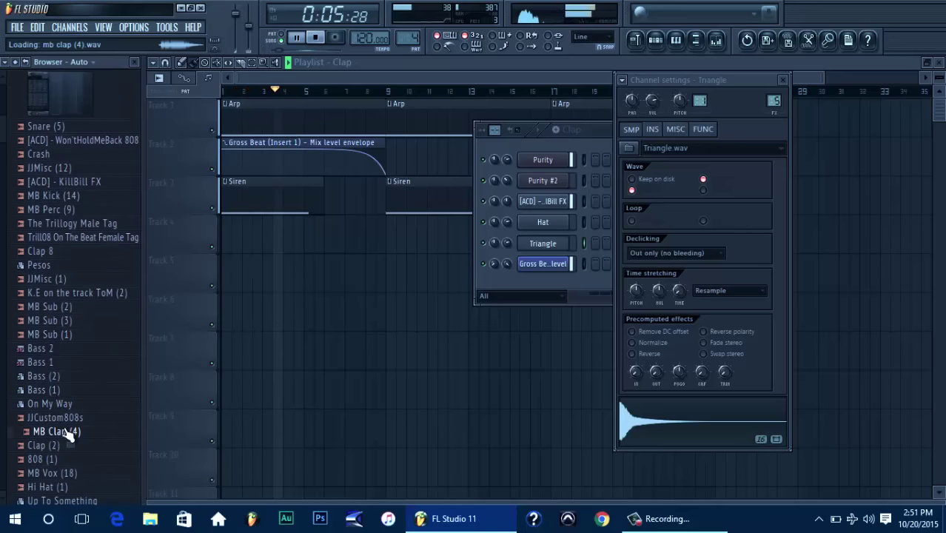
pyautogui.click(58, 253)
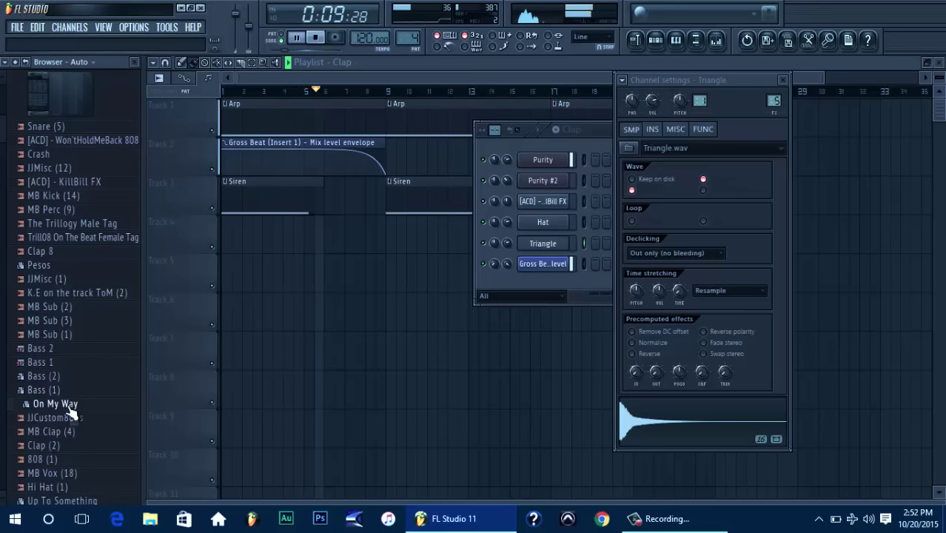
pyautogui.click(58, 448)
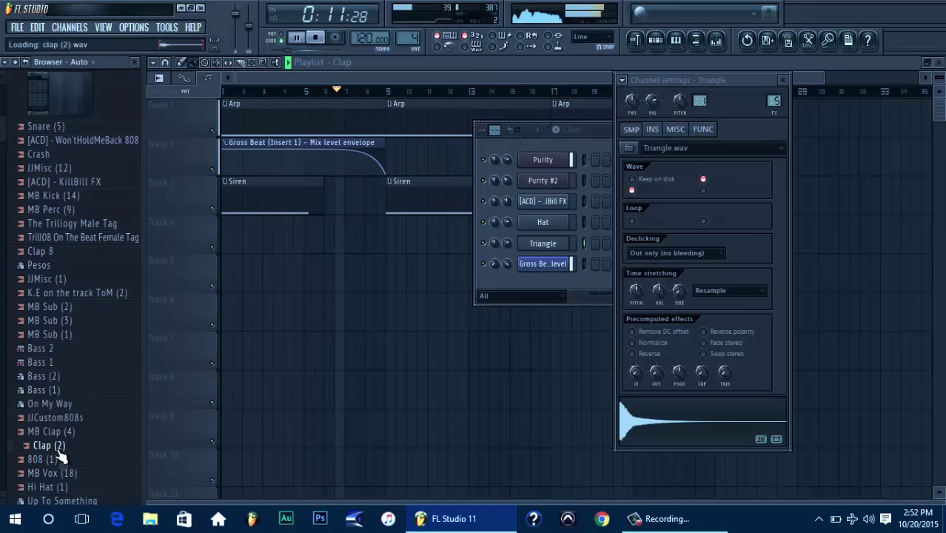
pyautogui.moveTo(60, 452); pyautogui.dragTo(549, 223)
pyautogui.click(551, 224)
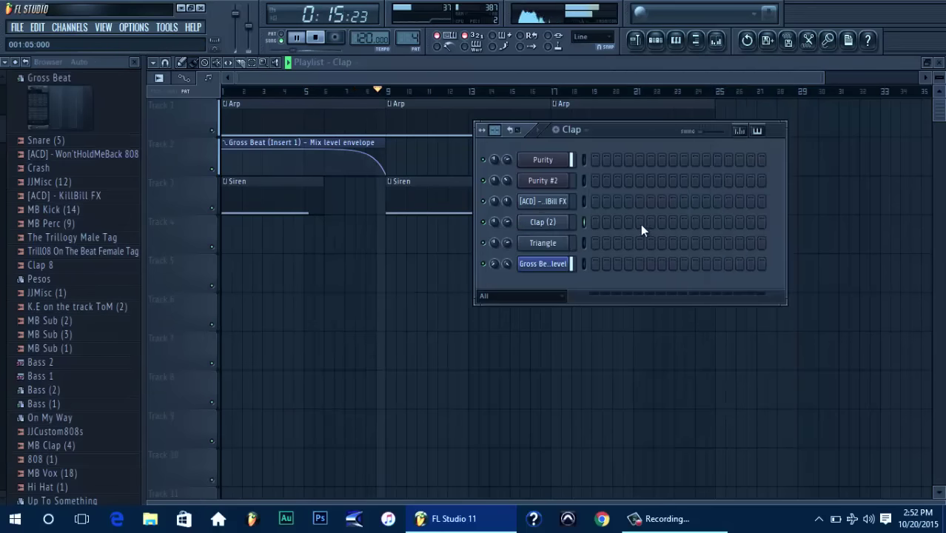
# Add Clap (2) and Triangle hits at step 9 of the Clap pattern
pyautogui.click(674, 223)
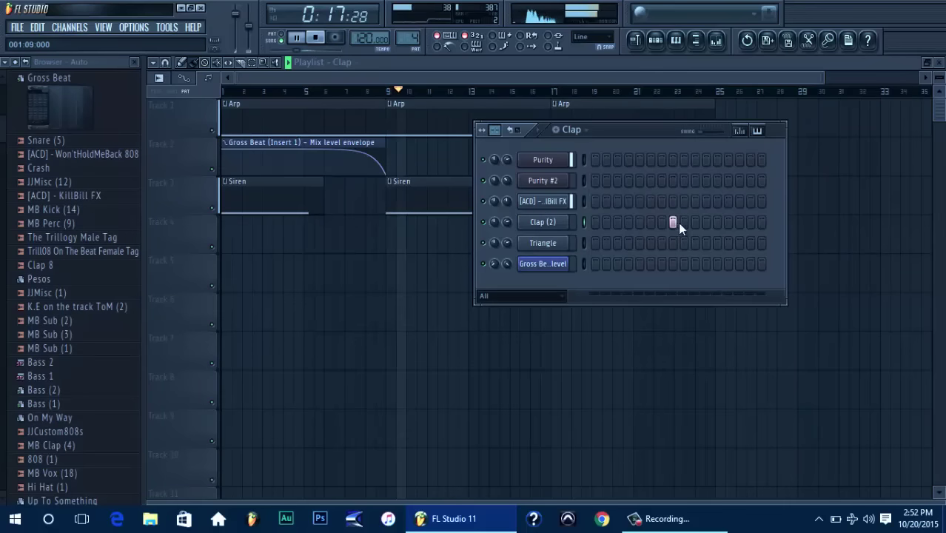
pyautogui.click(684, 223)
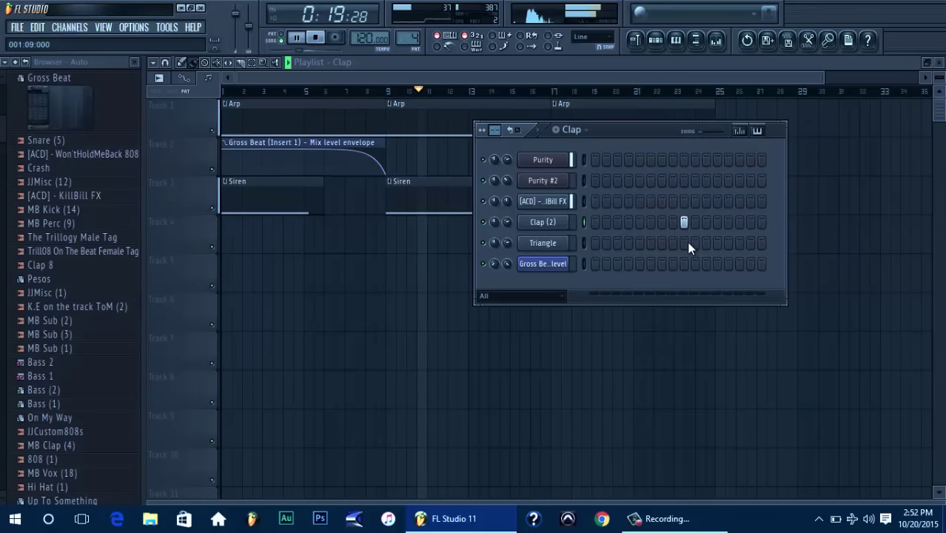
pyautogui.click(683, 243)
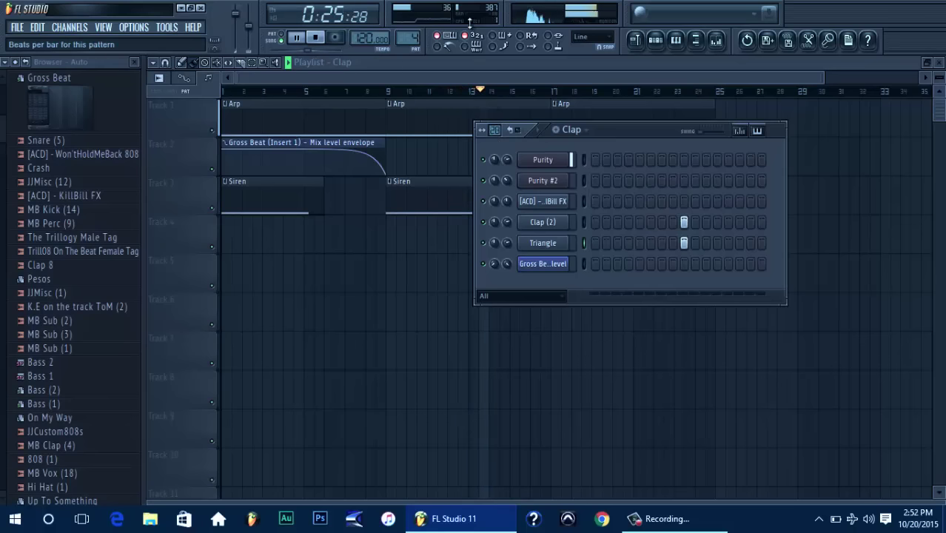
# Extend the Clap pattern to 16 beats and add Clap (2) and Triangle hits at step 25, ending with playback stopped
pyautogui.moveTo(475, 46); pyautogui.dragTo(475, 46)
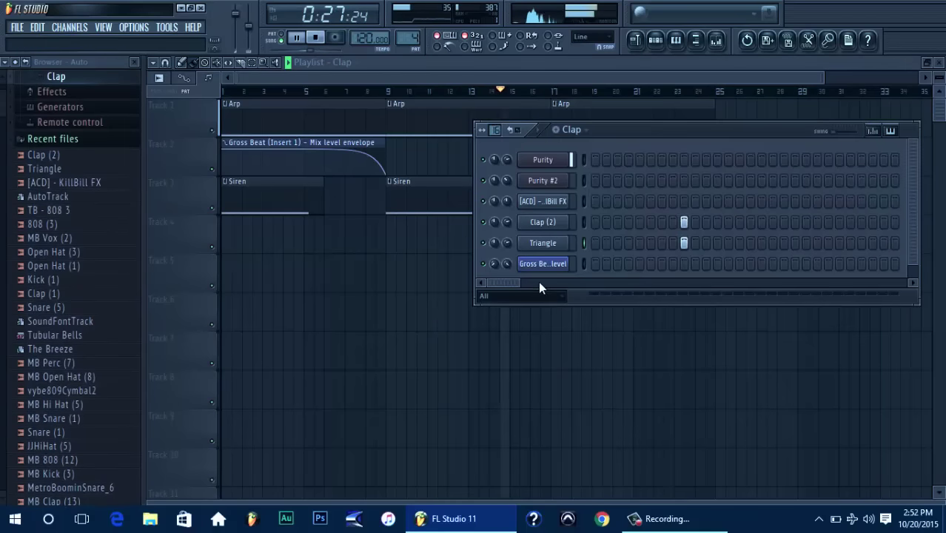
pyautogui.moveTo(508, 283); pyautogui.dragTo(551, 279)
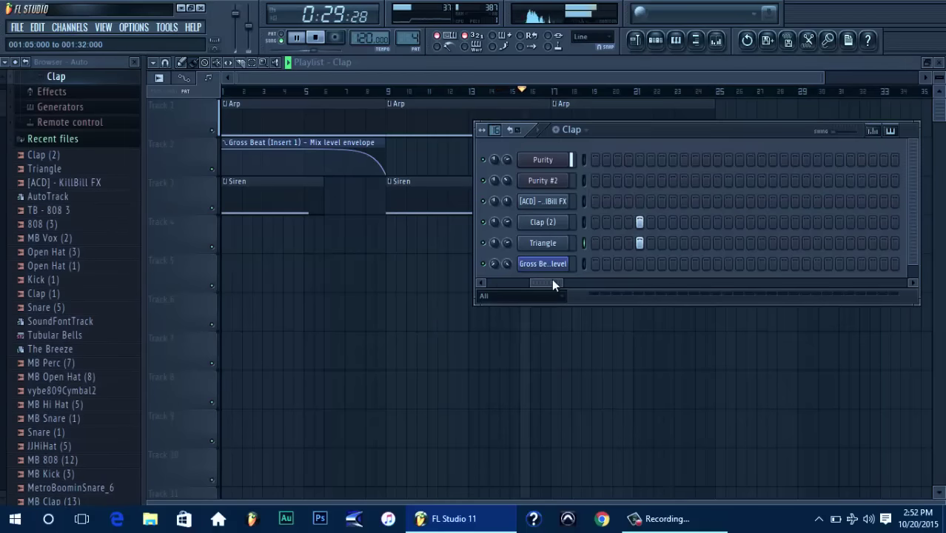
pyautogui.click(817, 223)
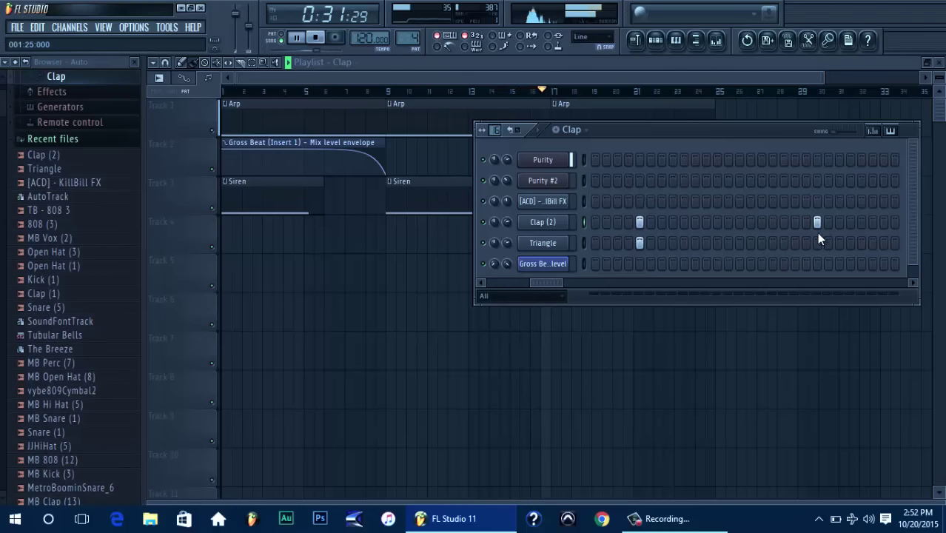
pyautogui.click(817, 242)
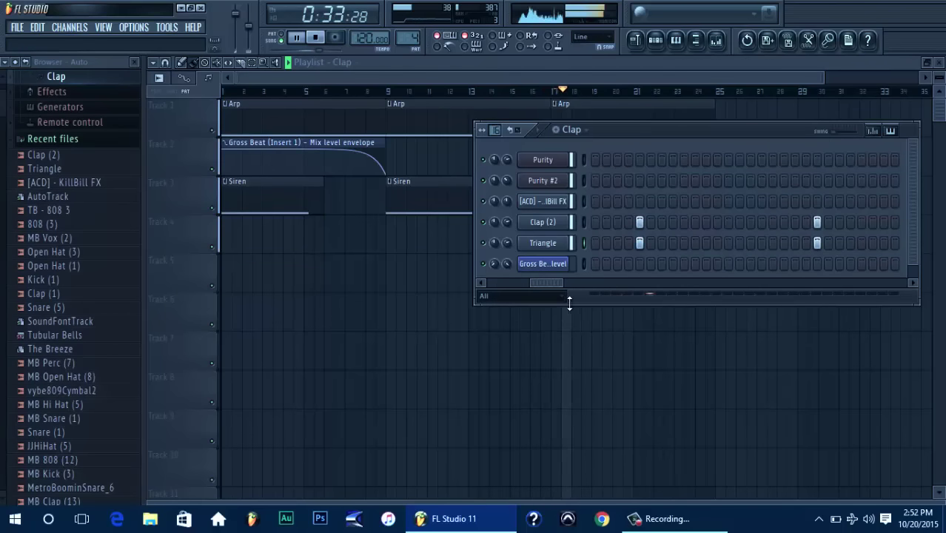
pyautogui.press('space')
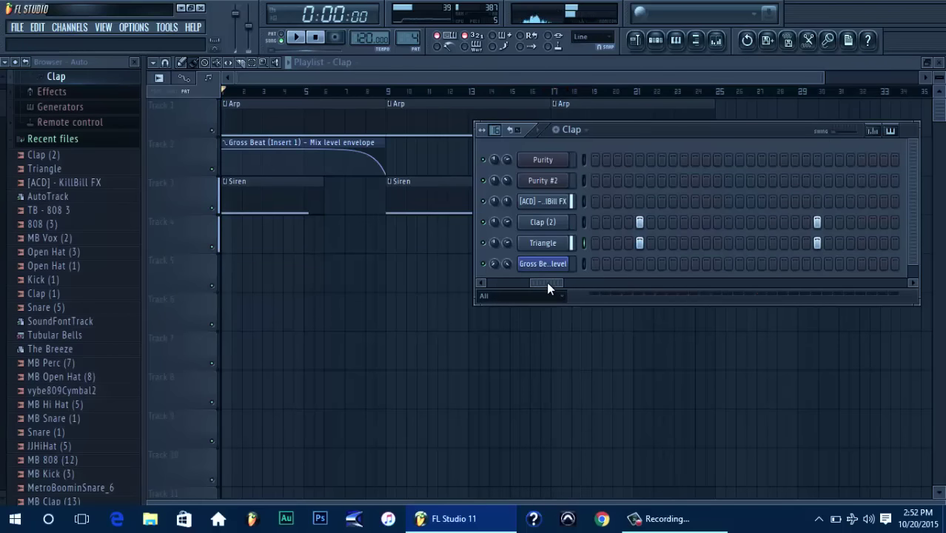
# Audition hi-hat, snare and clap samples among the recent files and load Clap (1) into the Clap (2) channel
pyautogui.click(63, 226)
pyautogui.click(66, 212)
pyautogui.click(55, 405)
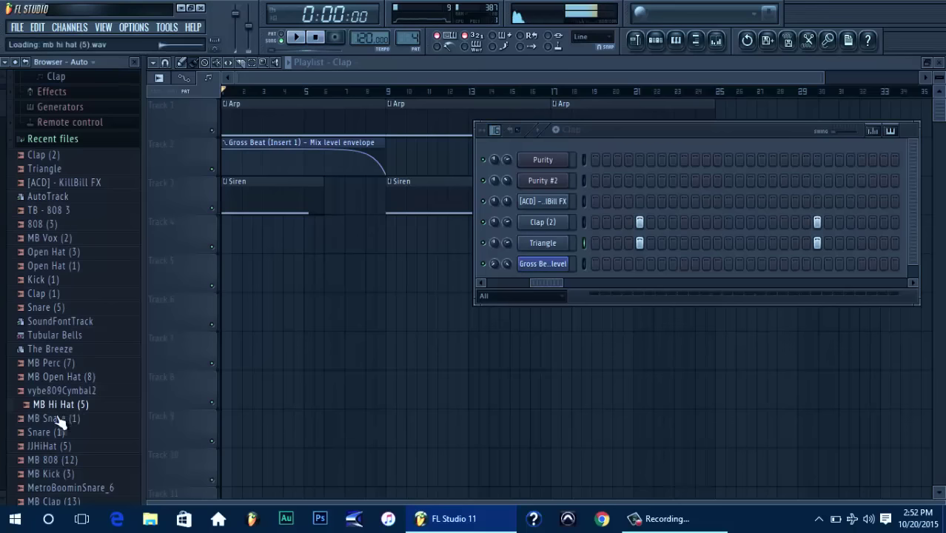
pyautogui.click(63, 446)
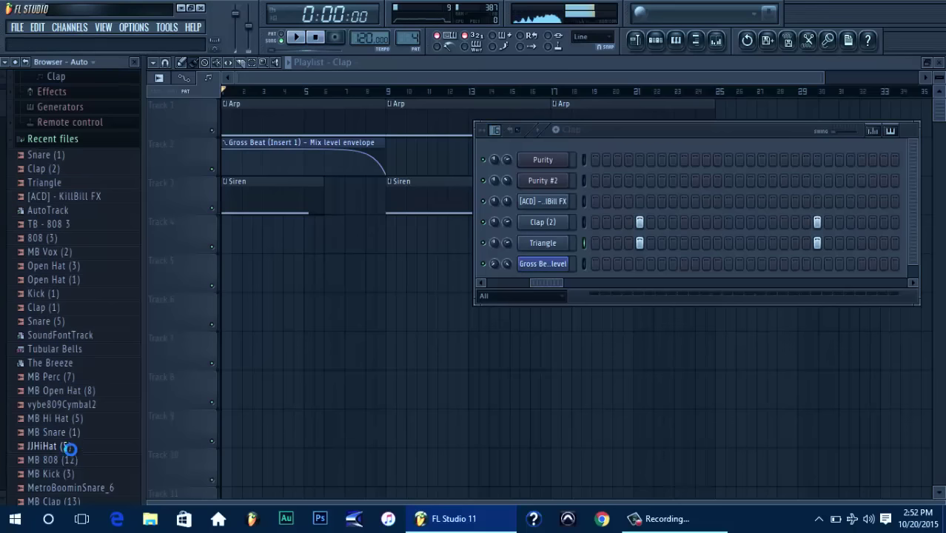
pyautogui.click(82, 405)
pyautogui.click(45, 308)
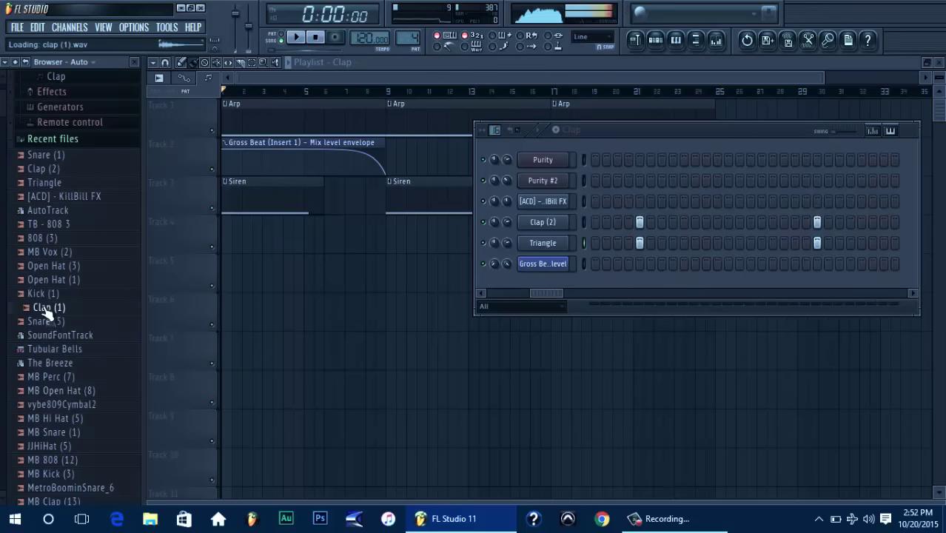
pyautogui.moveTo(45, 308); pyautogui.dragTo(548, 221)
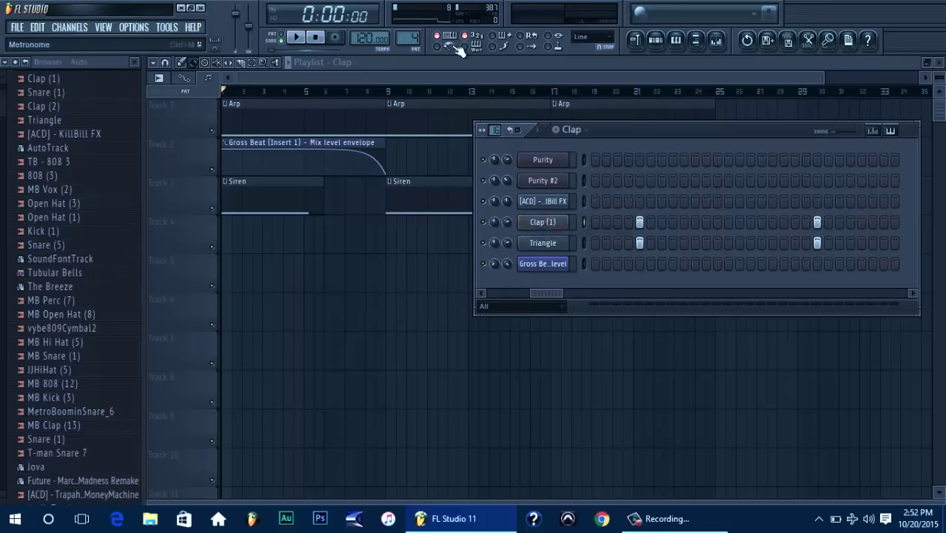
# Play from bar 16, add Clap (1) and Triangle hits at steps 41 and 57, and lower the Triangle channel's volume
pyautogui.click(532, 92)
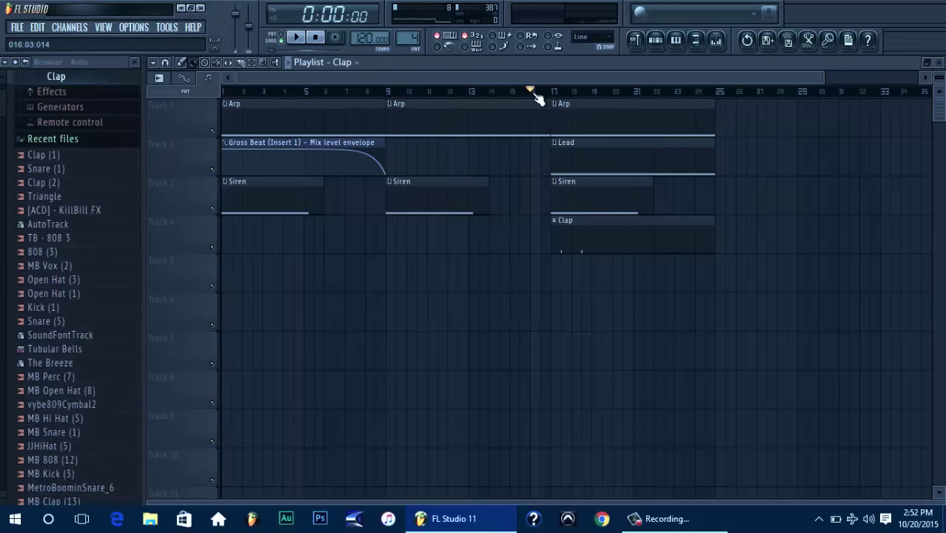
pyautogui.click(655, 40)
pyautogui.press('space')
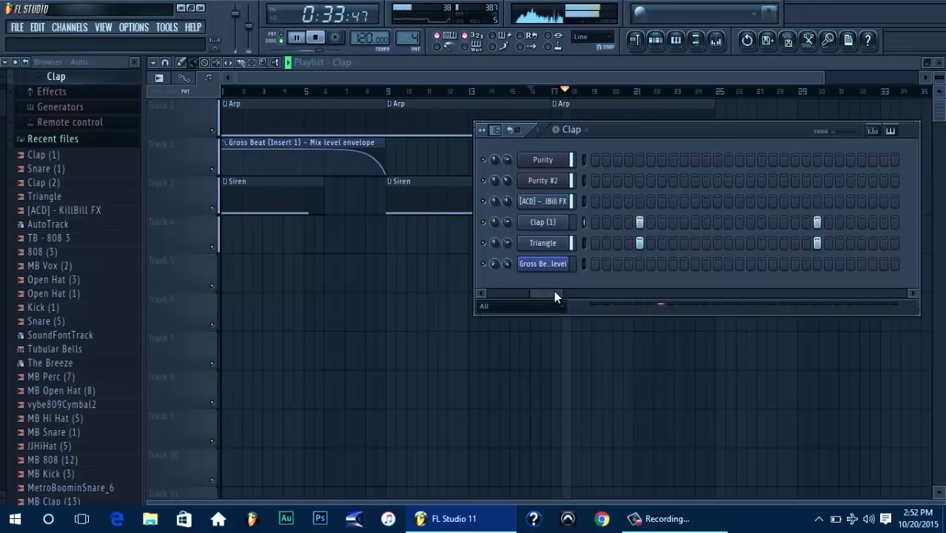
pyautogui.moveTo(554, 295); pyautogui.dragTo(747, 285)
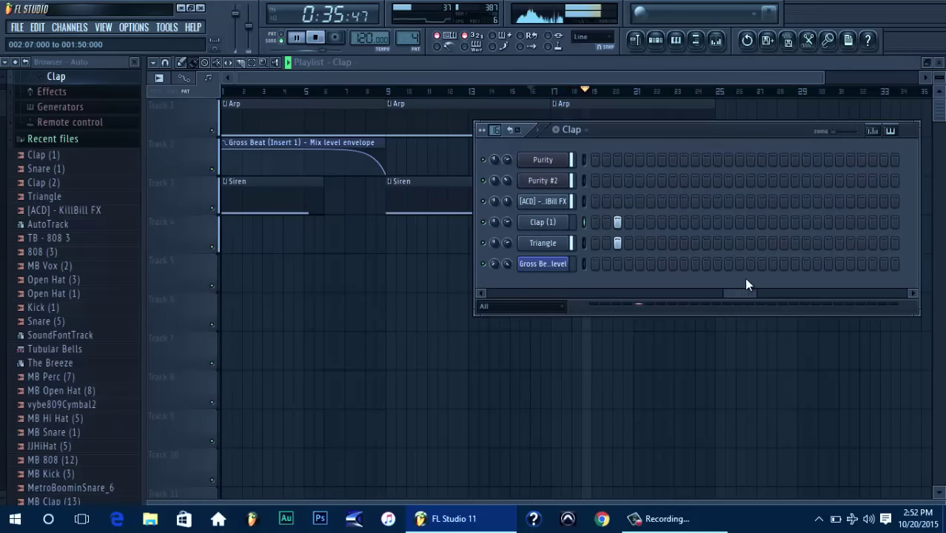
pyautogui.click(795, 242)
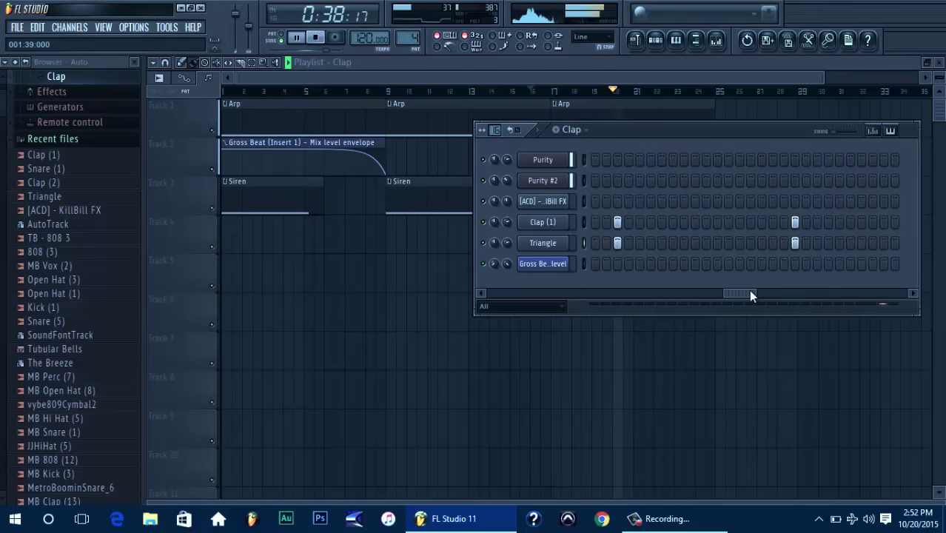
pyautogui.moveTo(750, 295); pyautogui.dragTo(886, 289)
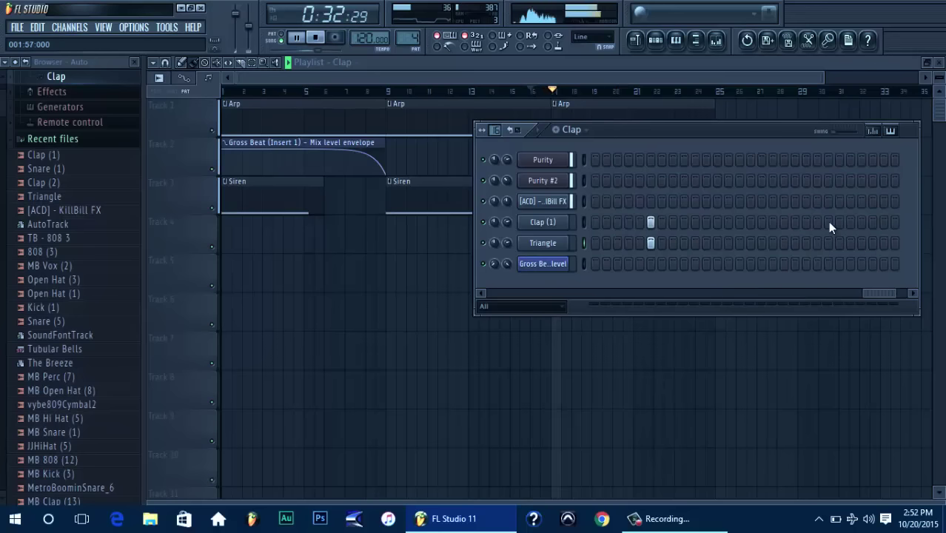
pyautogui.moveTo(810, 295); pyautogui.dragTo(516, 274)
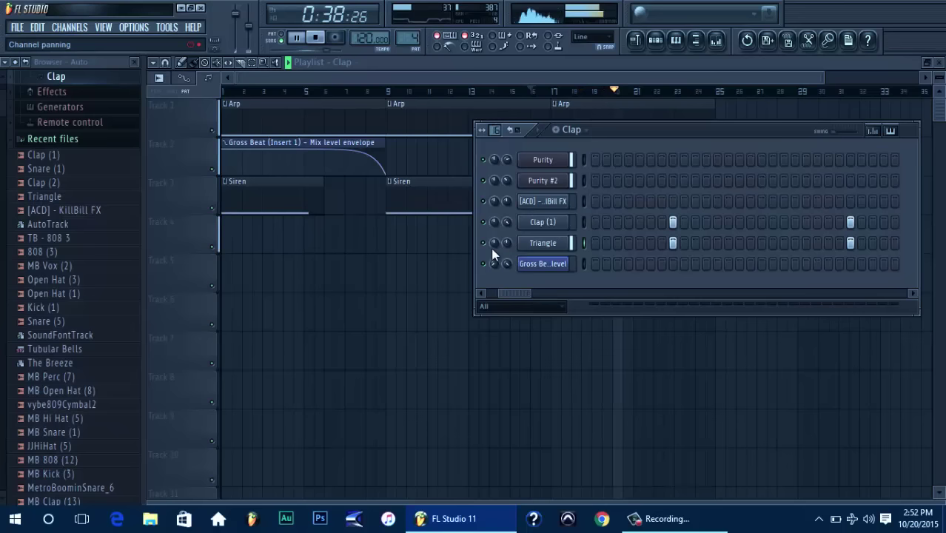
pyautogui.moveTo(505, 245); pyautogui.dragTo(521, 275)
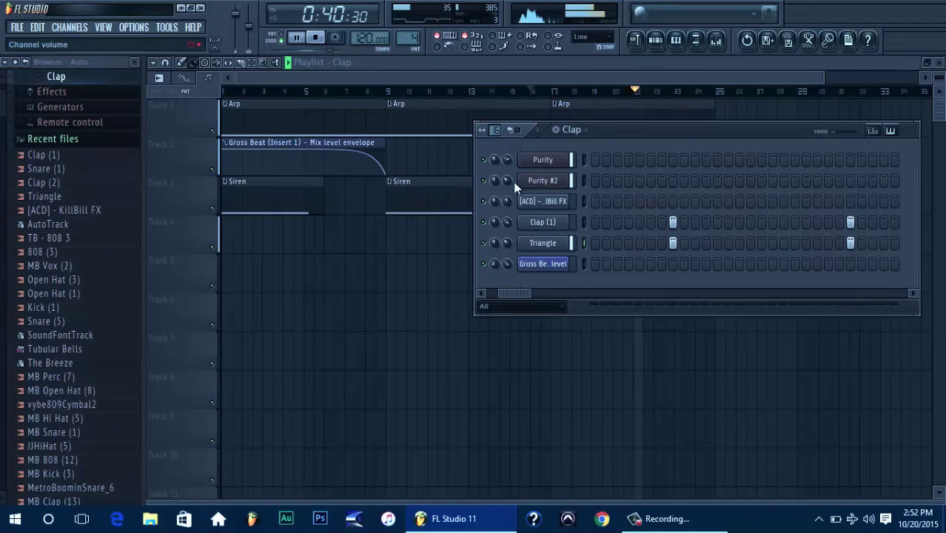
# Shorten the Clap clip at bar 17 on Track 4 to four bars and duplicate it at bar 21
pyautogui.press('F6')
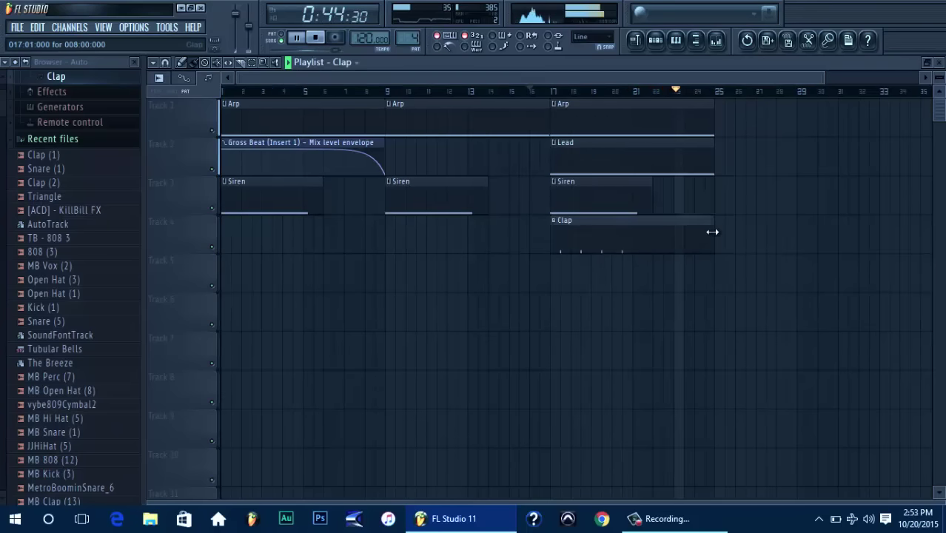
pyautogui.moveTo(711, 234); pyautogui.dragTo(636, 231)
pyautogui.keyDown('ctrl'); pyautogui.click(630, 241); pyautogui.keyUp('ctrl')
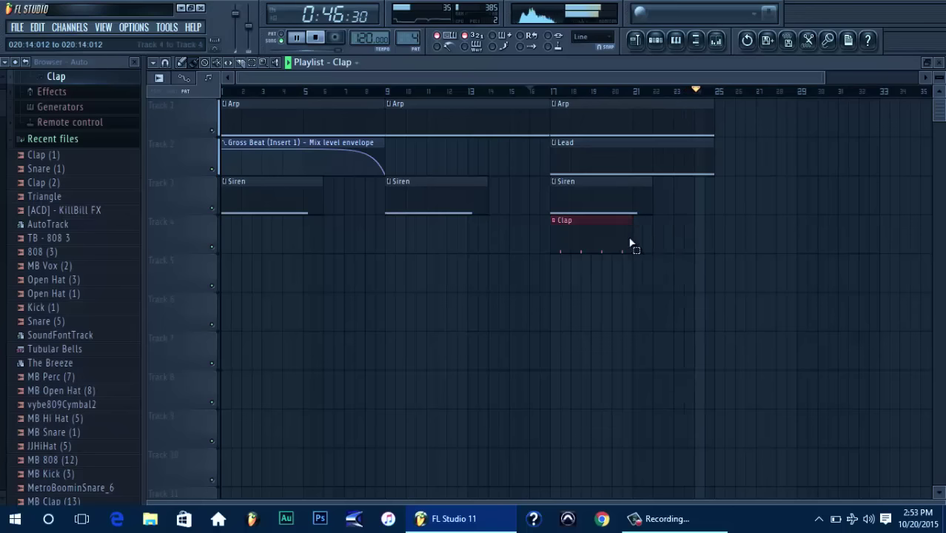
pyautogui.hotkey('ctrl', 'b')
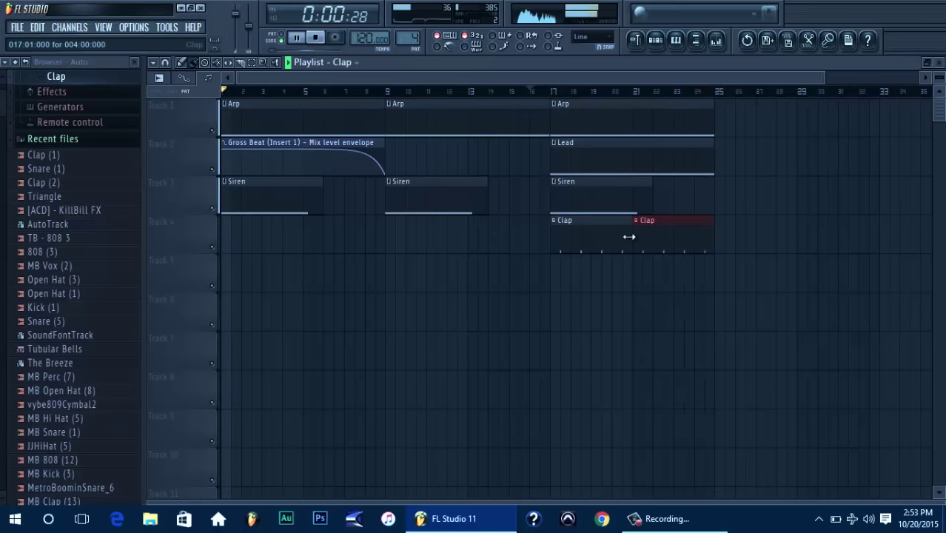
# Audition the MB Snare (1) sample from the recent files and create a new pattern named 808
pyautogui.click(656, 39)
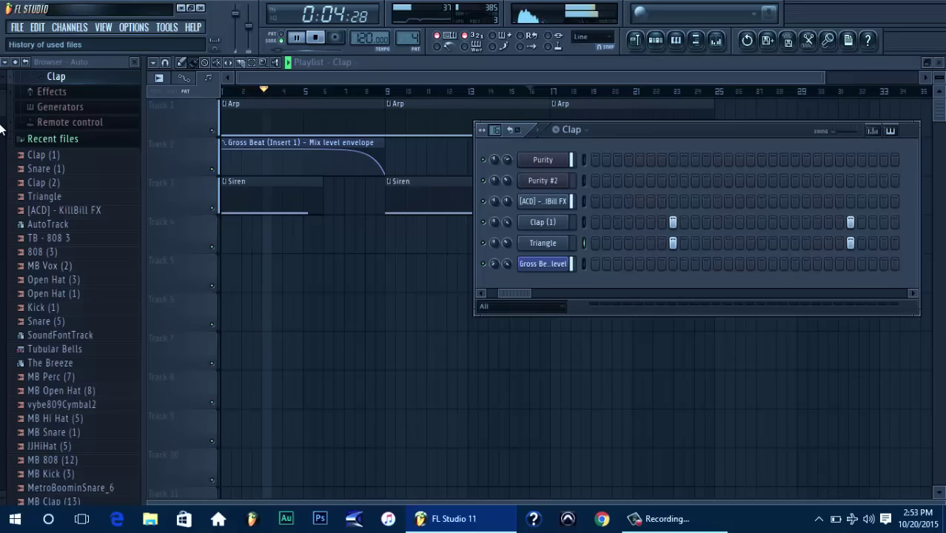
pyautogui.scroll(-5, 4, 111)
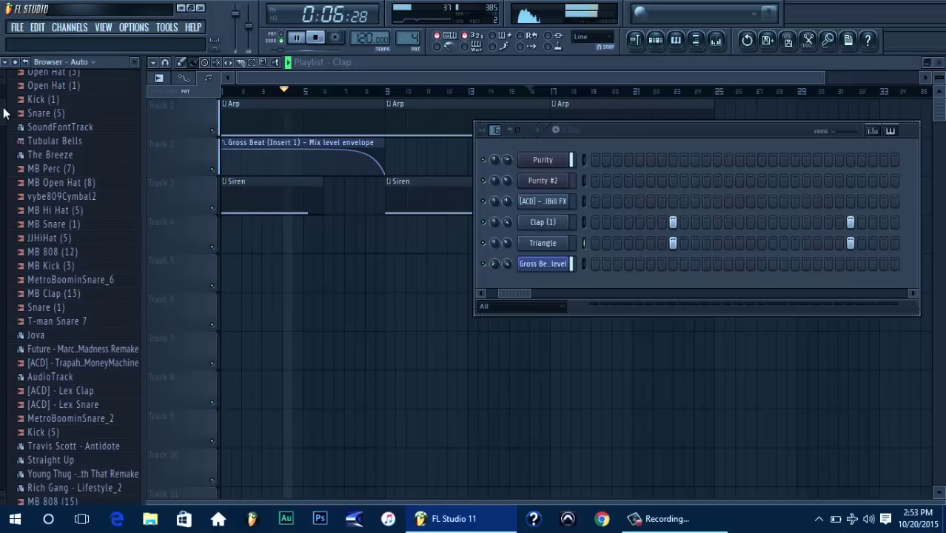
pyautogui.click(72, 225)
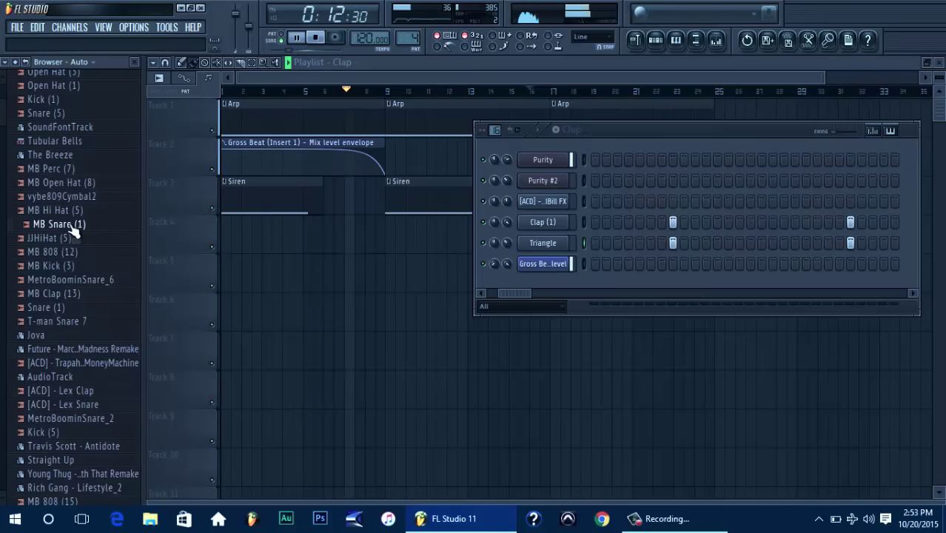
pyautogui.click(556, 131)
pyautogui.write('808')
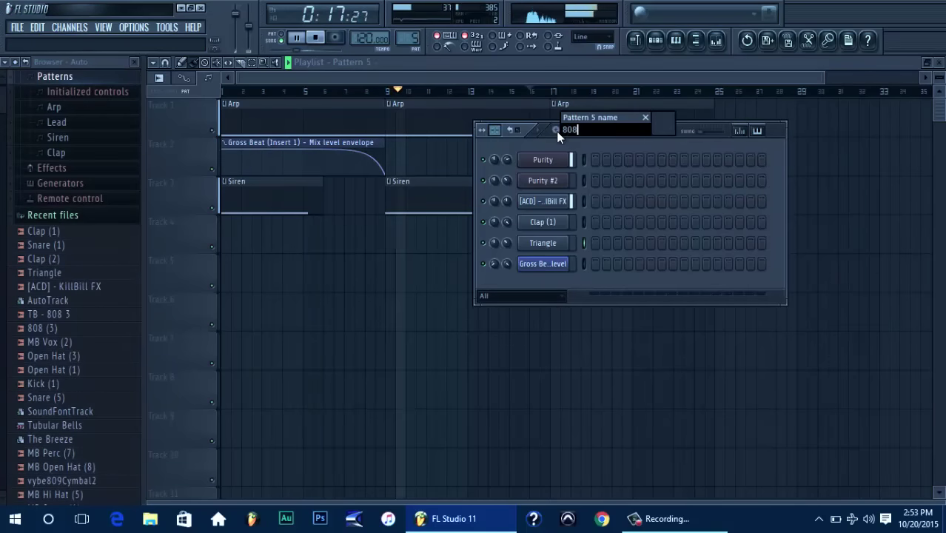
pyautogui.press('Return')
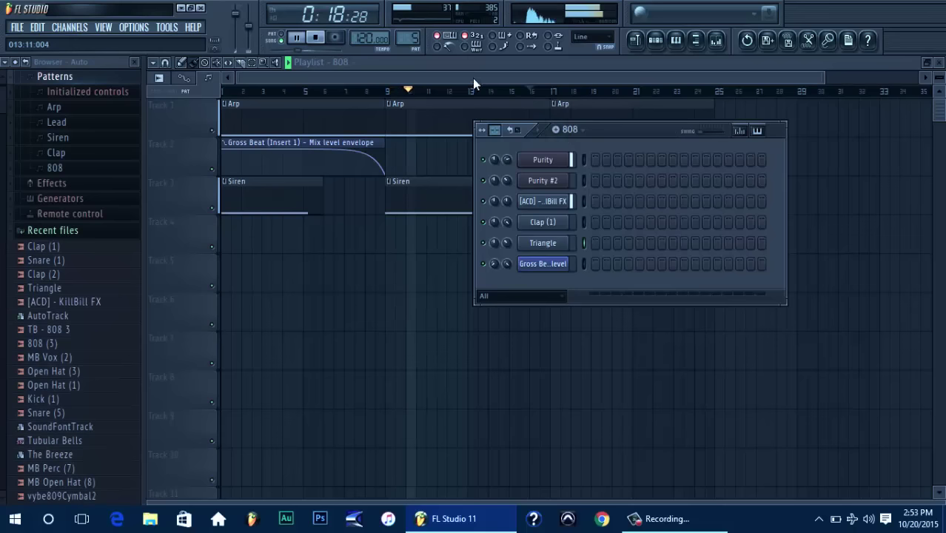
# Audition kick, sub and 808 samples among the recent files, including MB Sub (1), [ACD] - Won'tHoldMeBack 808, Kick (5) and MB 808 (15)
pyautogui.scroll(-10, 4, 139)
pyautogui.moveTo(4, 136); pyautogui.dragTo(4, 140)
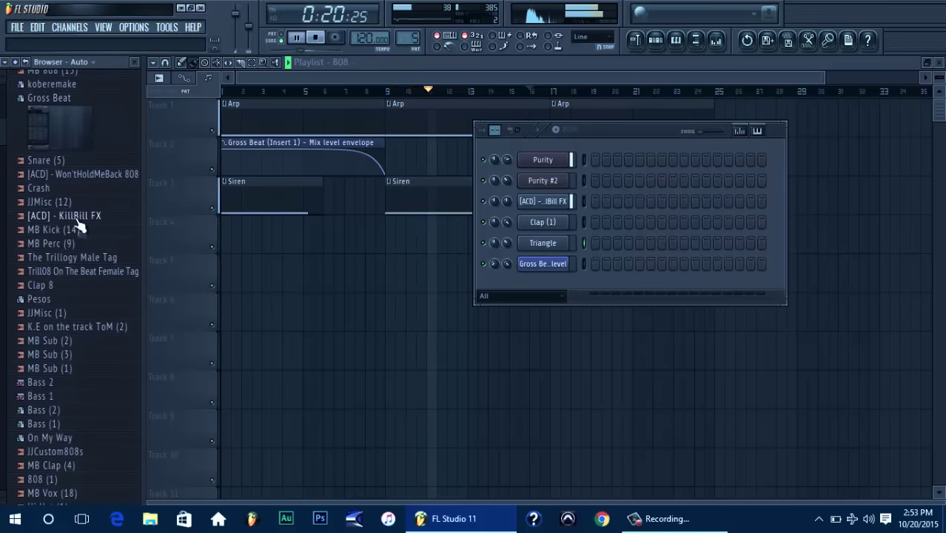
pyautogui.moveTo(74, 220); pyautogui.dragTo(74, 278)
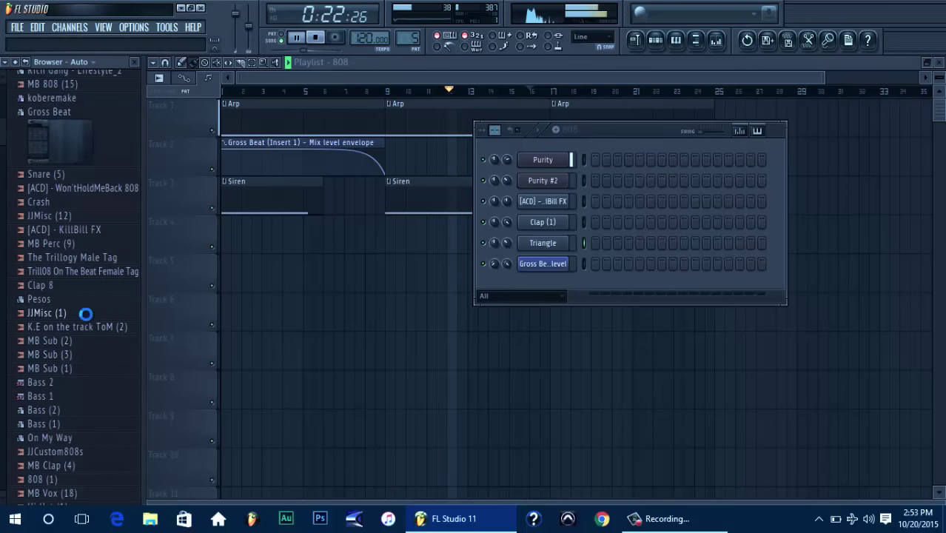
pyautogui.moveTo(72, 371); pyautogui.dragTo(78, 370)
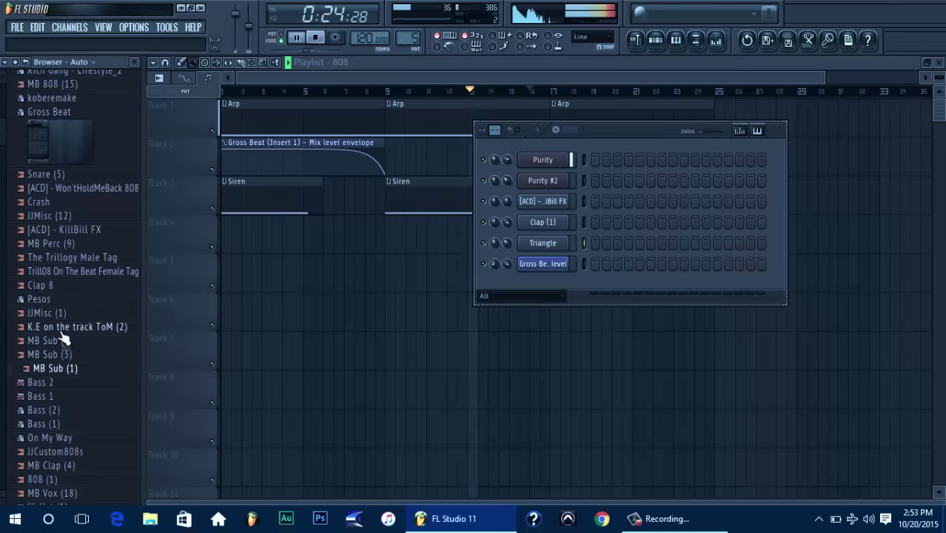
pyautogui.moveTo(57, 328); pyautogui.dragTo(87, 192)
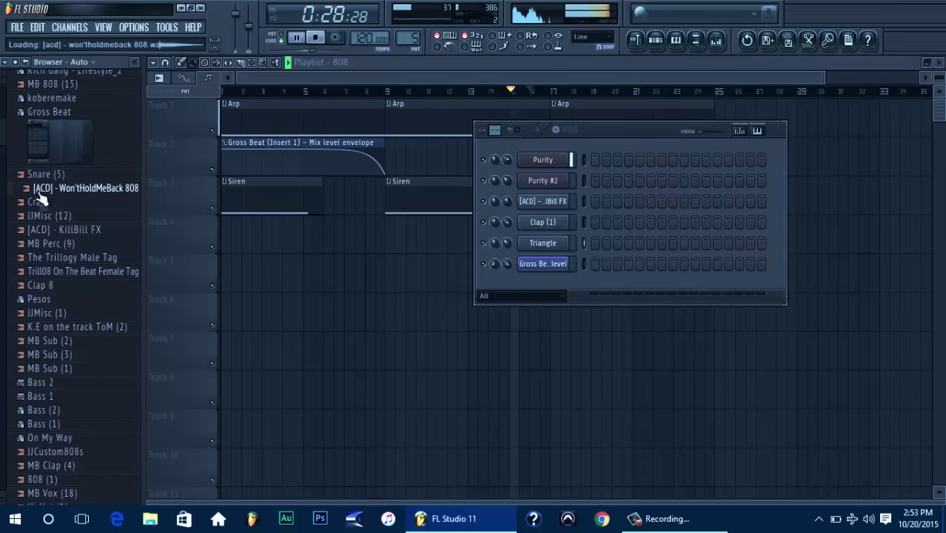
pyautogui.scroll(3, 2, 137)
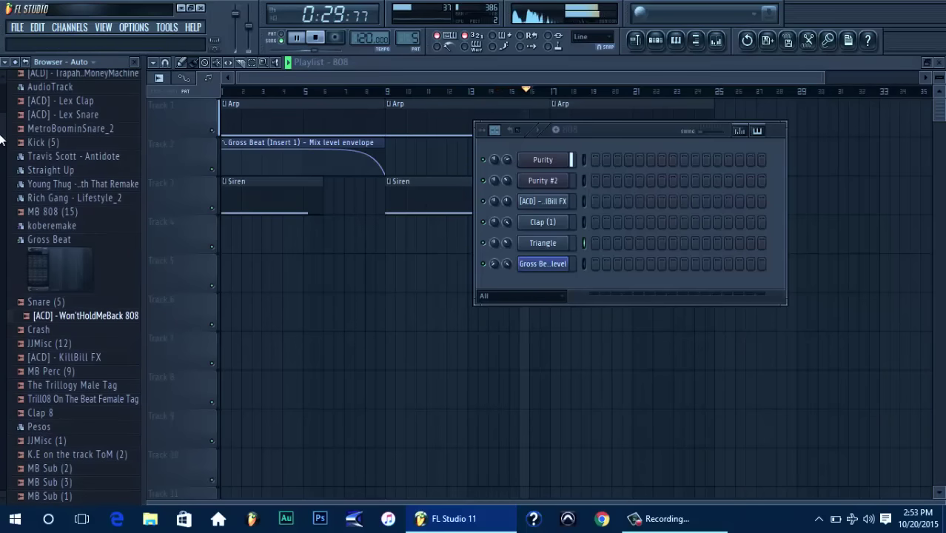
pyautogui.click(81, 144)
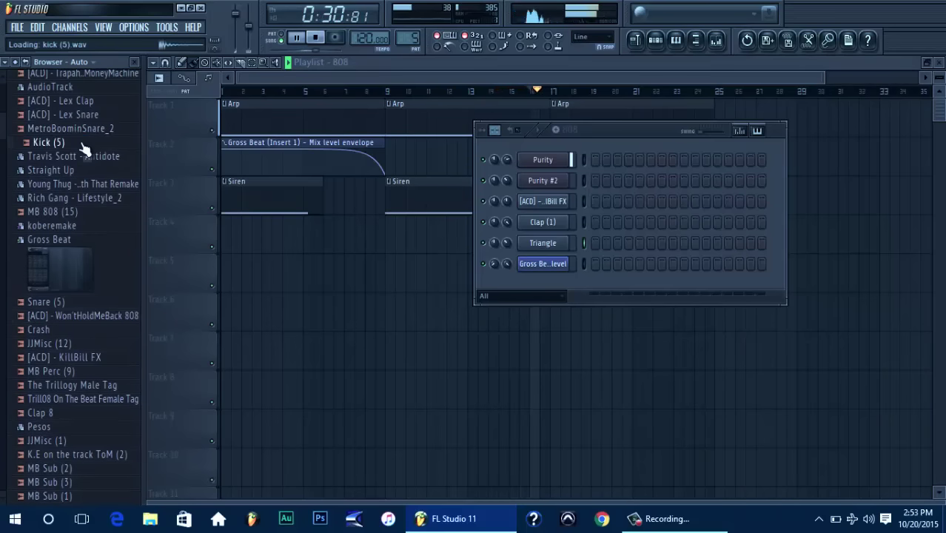
pyautogui.click(83, 214)
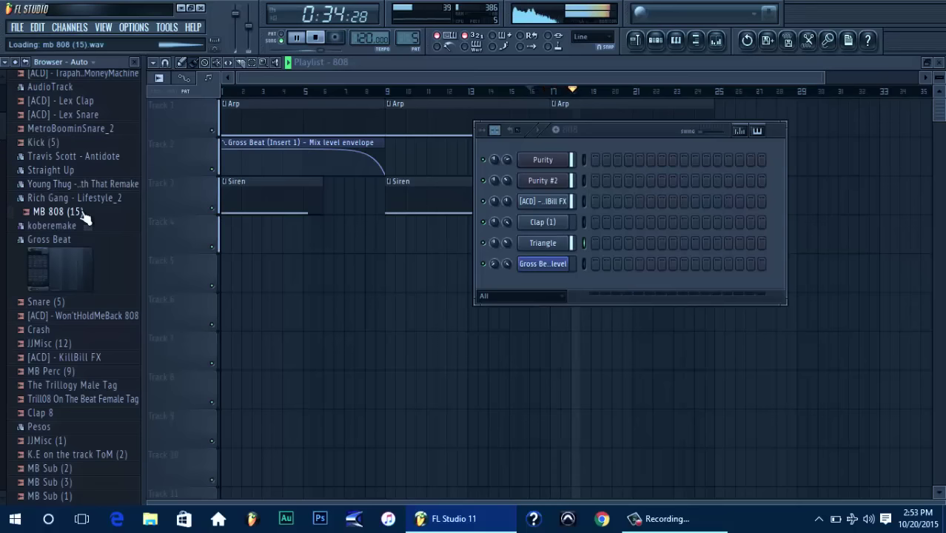
pyautogui.moveTo(82, 214); pyautogui.dragTo(340, 245)
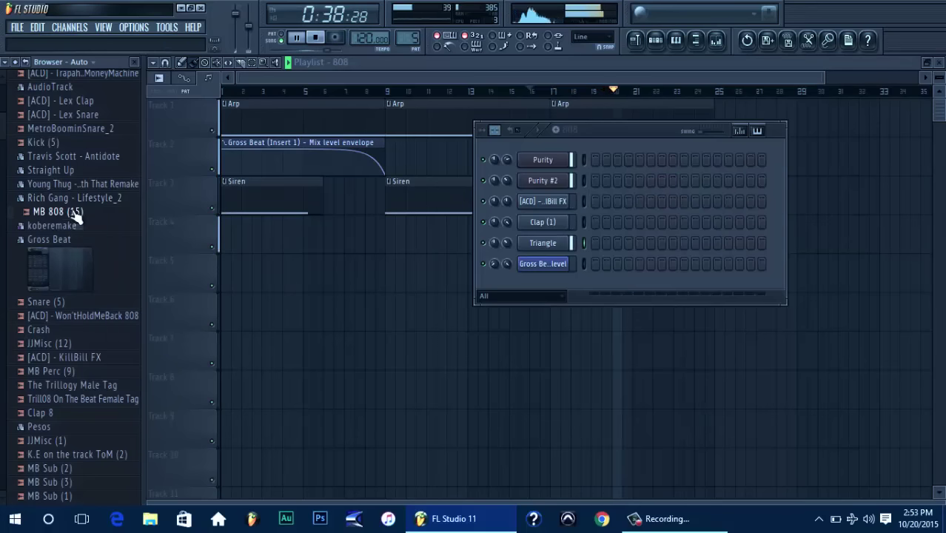
# Audition [ACD] - Won'tHoldMeBack 808, MB Sub (2), MB Sub (1), JJCustom808s, MB Perc (9) and [ACD] - KillBill FX for comparison
pyautogui.click(100, 327)
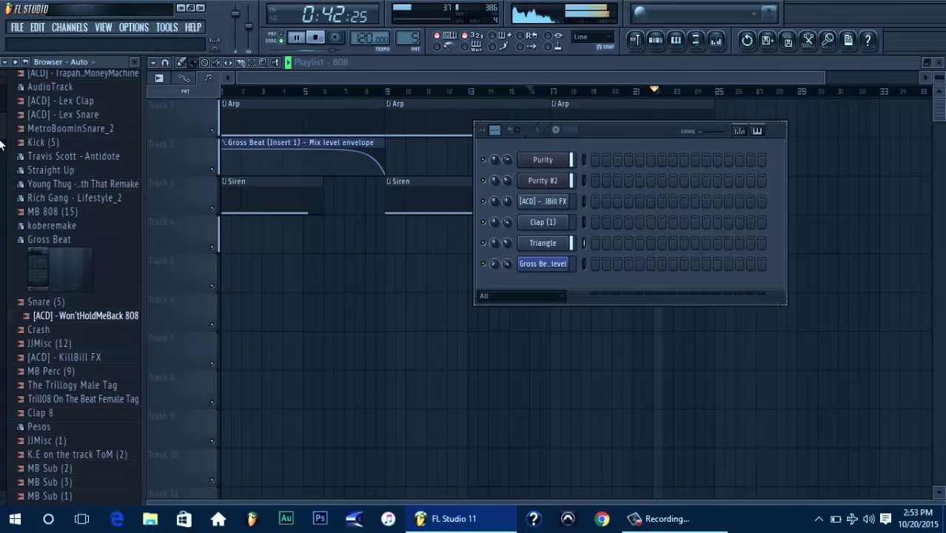
pyautogui.scroll(-5, 45, 222)
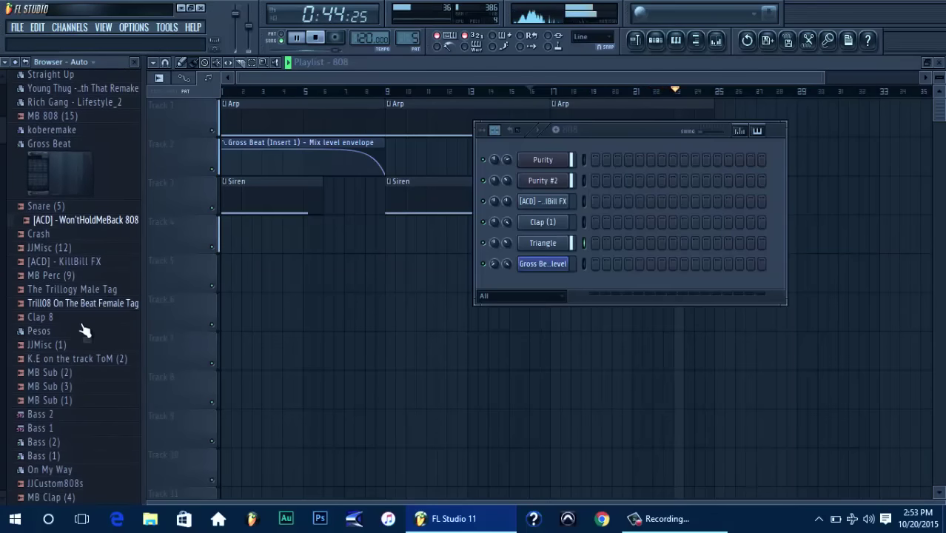
pyautogui.click(68, 386)
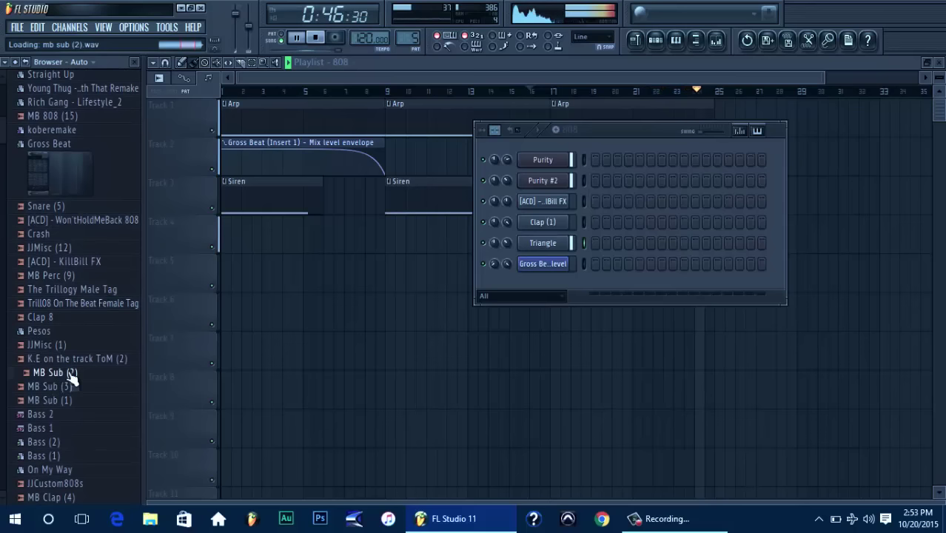
pyautogui.click(71, 401)
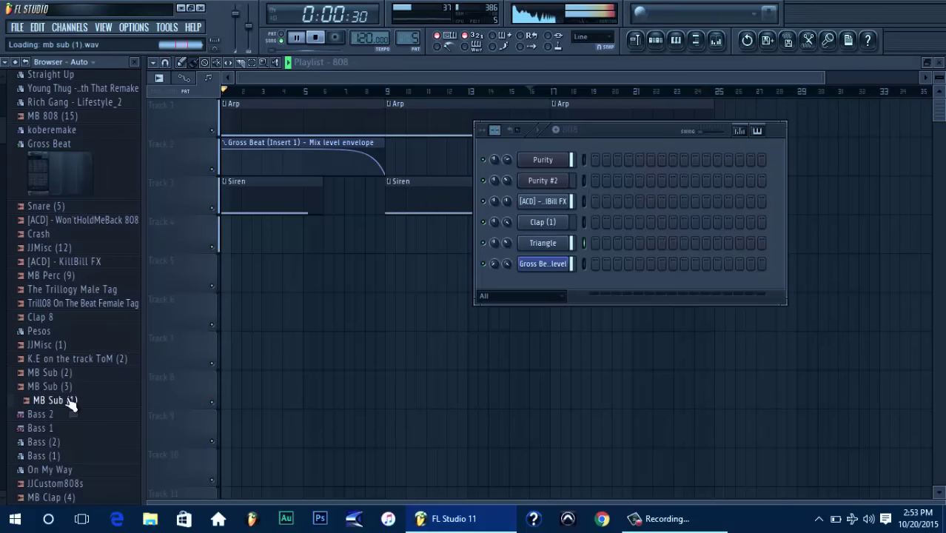
pyautogui.click(90, 484)
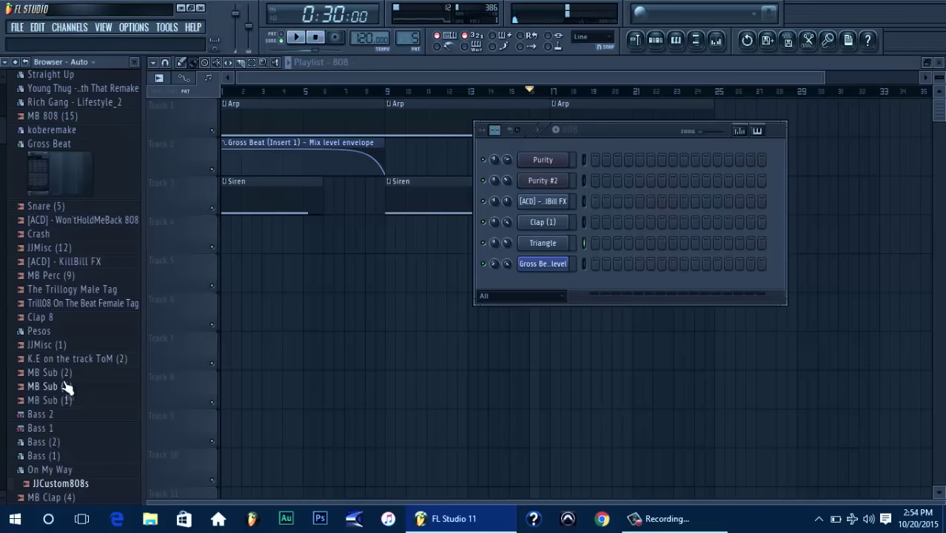
pyautogui.click(67, 278)
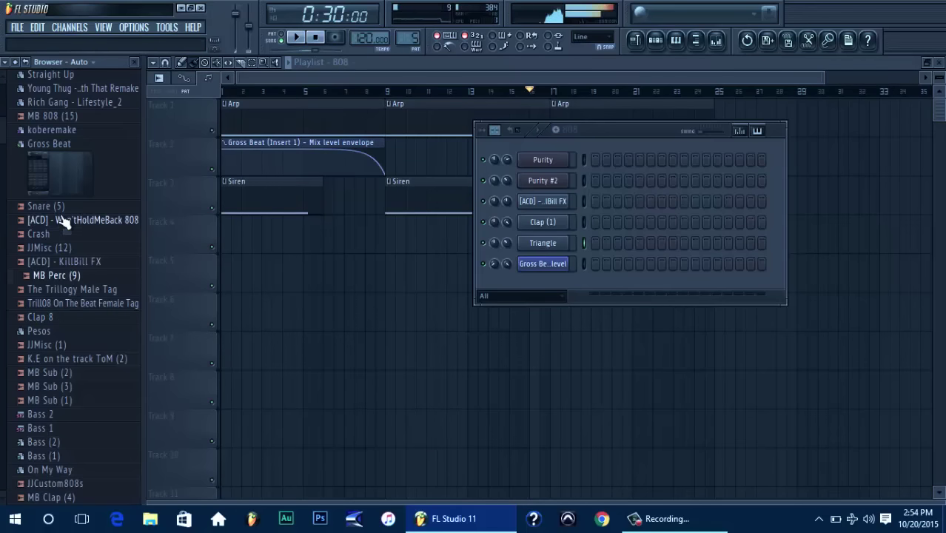
pyautogui.click(62, 210)
pyautogui.click(82, 262)
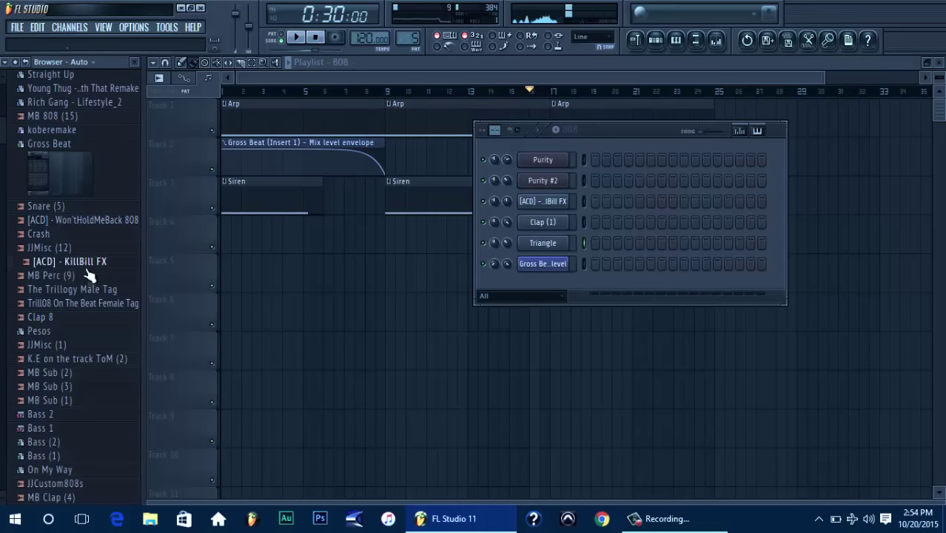
# Audition MB 808 (15) and MB 808 (12), and load MB 808 (12) as a new channel below Triangle
pyautogui.click(76, 118)
pyautogui.scroll(4, 3, 133)
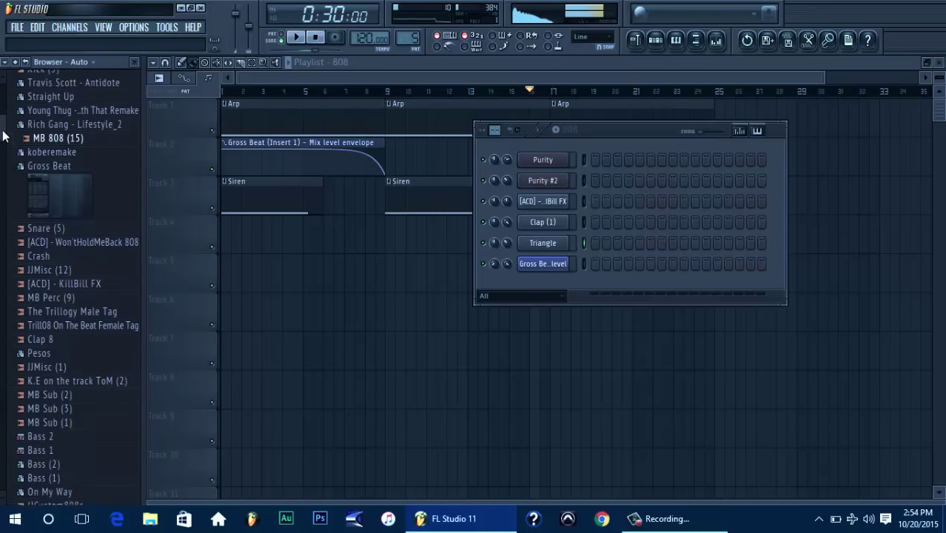
pyautogui.scroll(4, 4, 133)
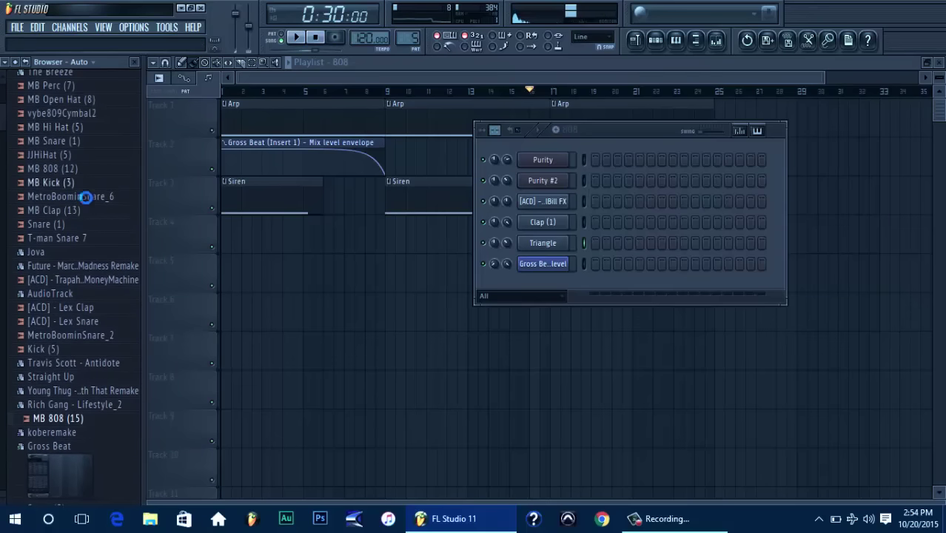
pyautogui.click(61, 169)
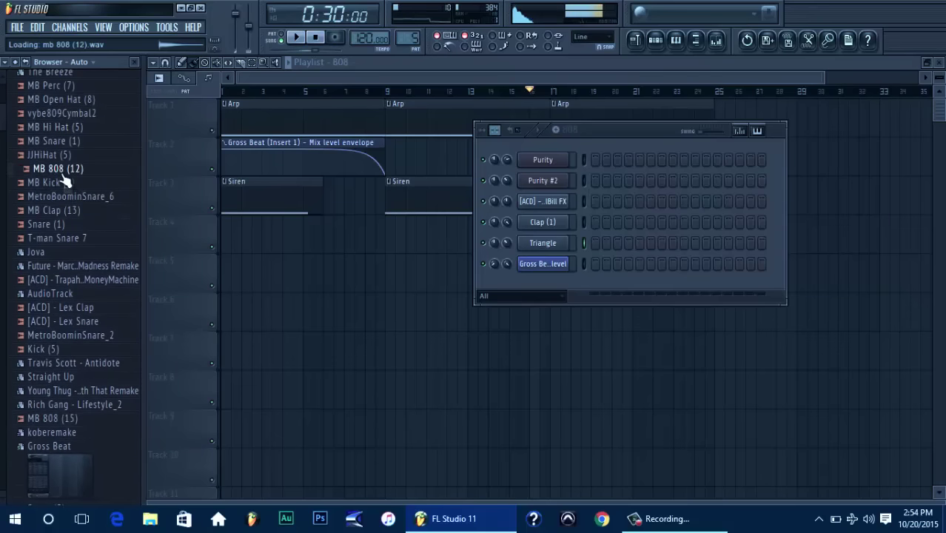
pyautogui.moveTo(65, 183); pyautogui.dragTo(580, 263)
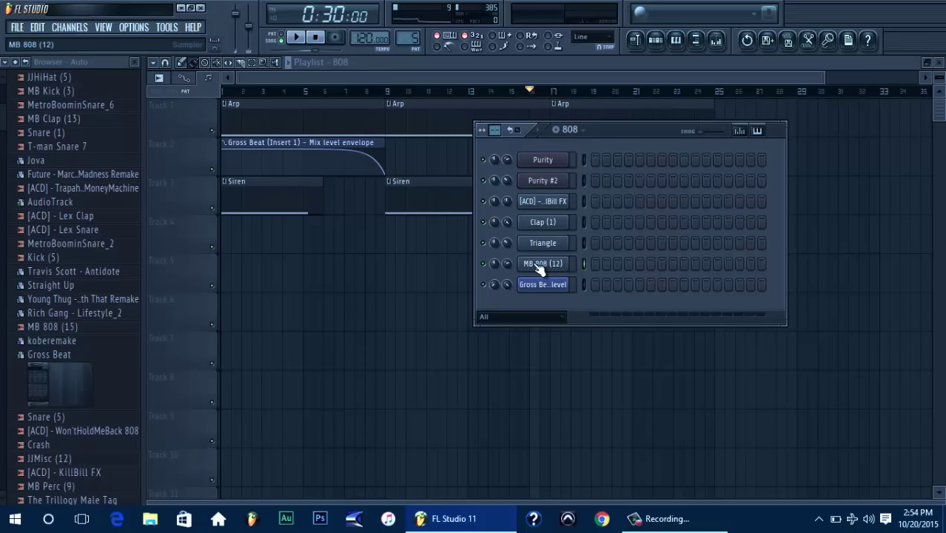
# Place an 808 clip at bar 9 on Track 5 of the playlist and extend it to four bars
pyautogui.click(482, 79)
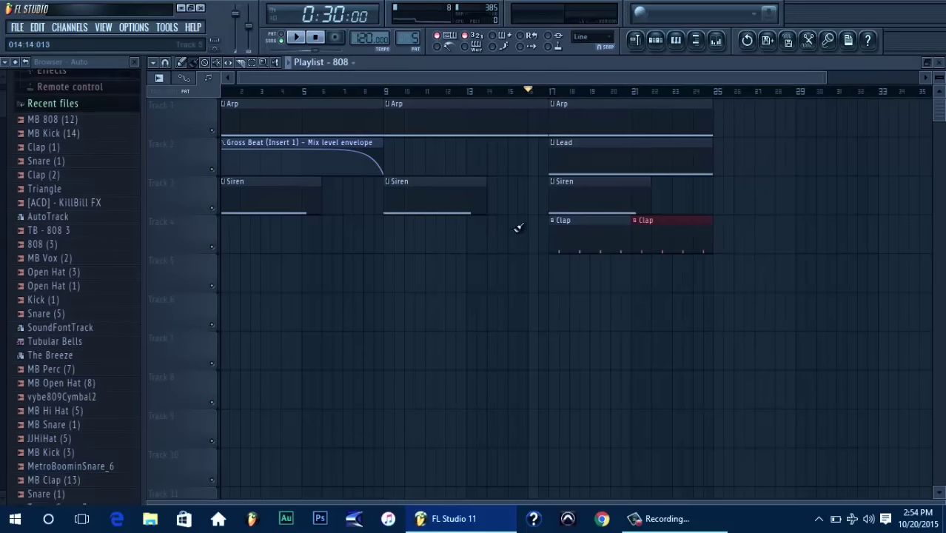
pyautogui.click(385, 283)
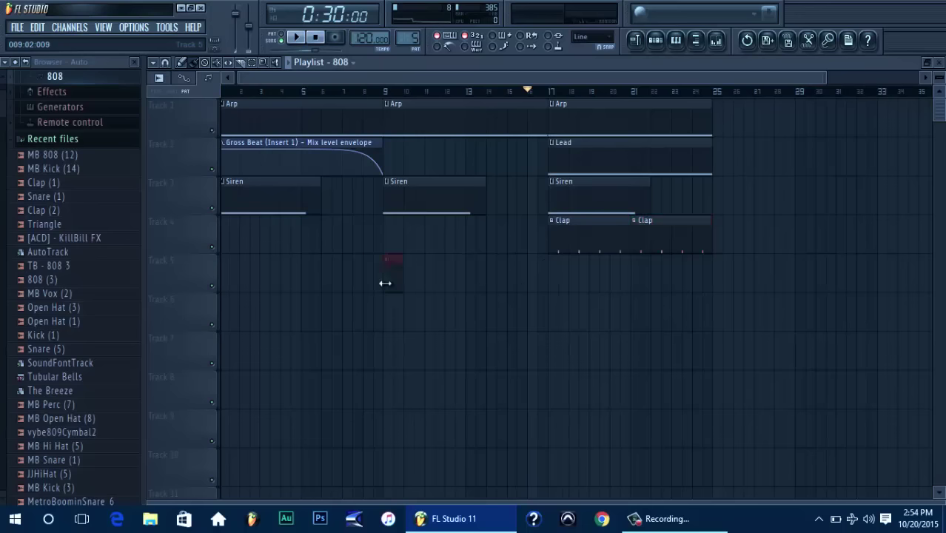
pyautogui.moveTo(402, 282); pyautogui.dragTo(453, 277)
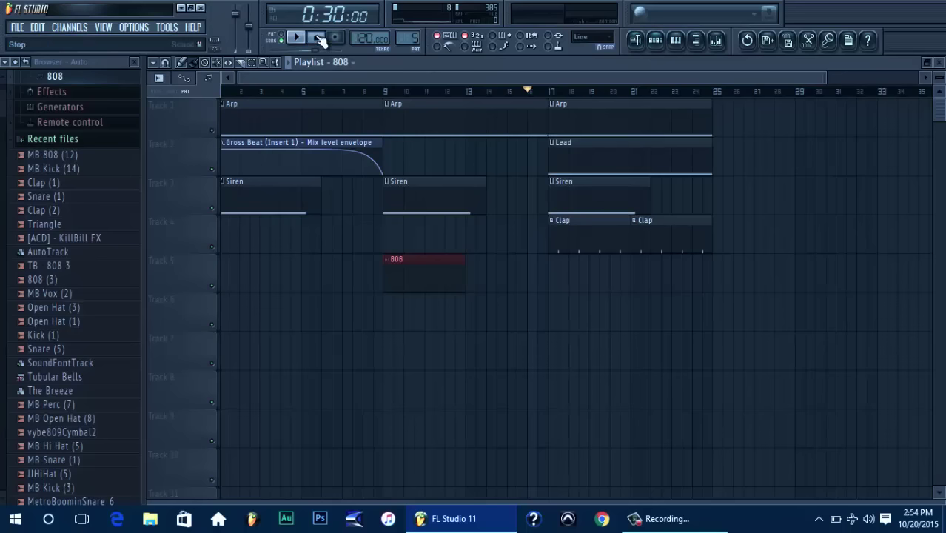
# Open the MB 808 (12) channel's piano roll and add a two-step D5 note at the start of bar 1 during playback
pyautogui.click(656, 39)
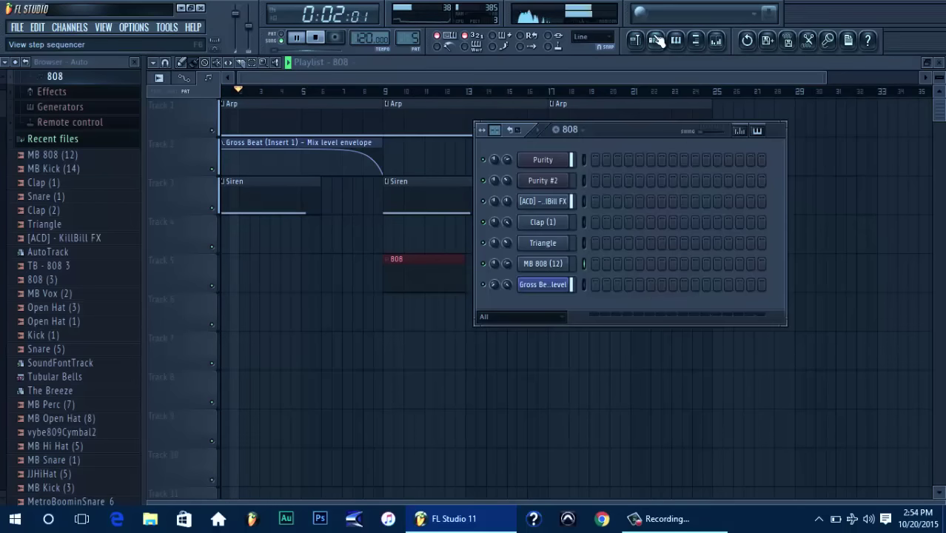
pyautogui.rightClick(559, 261)
pyautogui.click(593, 264)
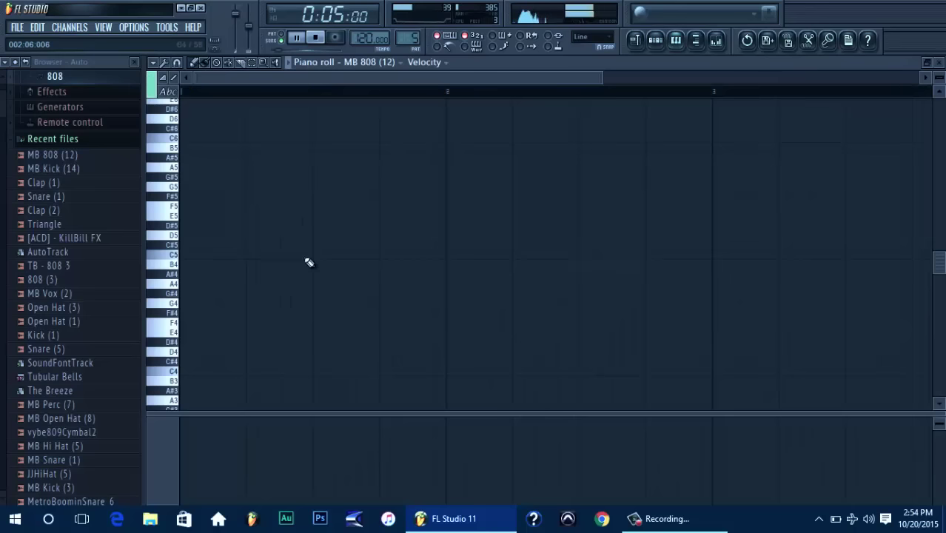
pyautogui.click(183, 224)
pyautogui.rightClick(206, 224)
pyautogui.click(184, 224)
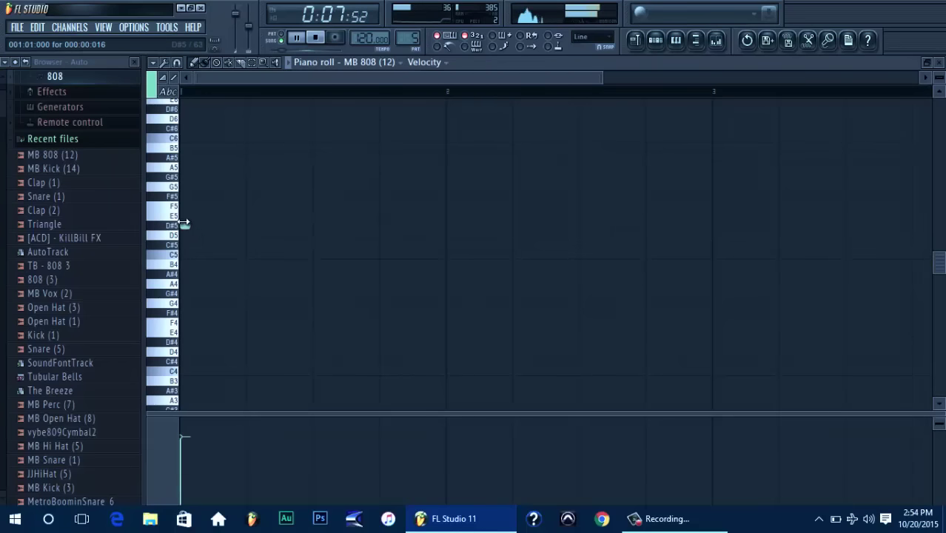
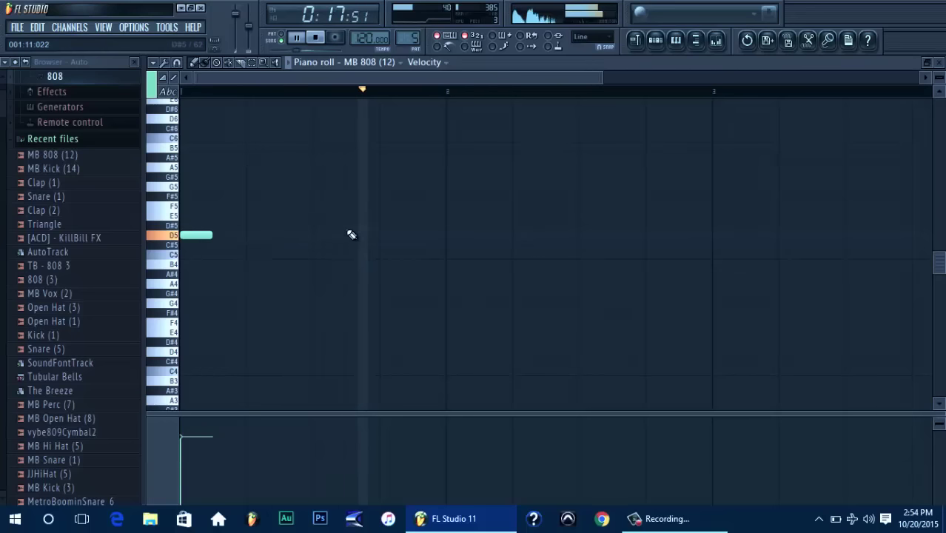
pyautogui.press('space')
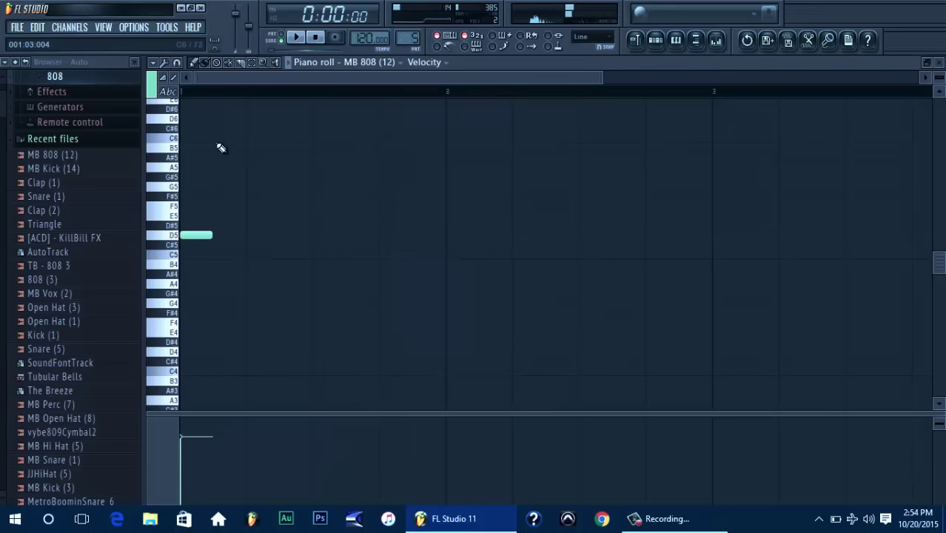
# Add a second two-step 808 note on beat 2 of bar 2 and set its pitch to C#5
pyautogui.scroll(2, 189, 104)
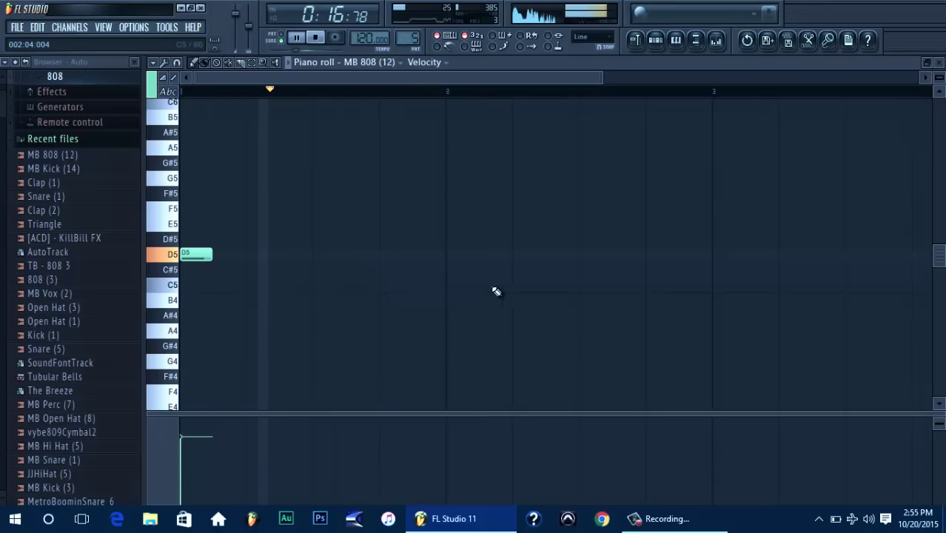
pyautogui.moveTo(535, 284); pyautogui.dragTo(526, 252)
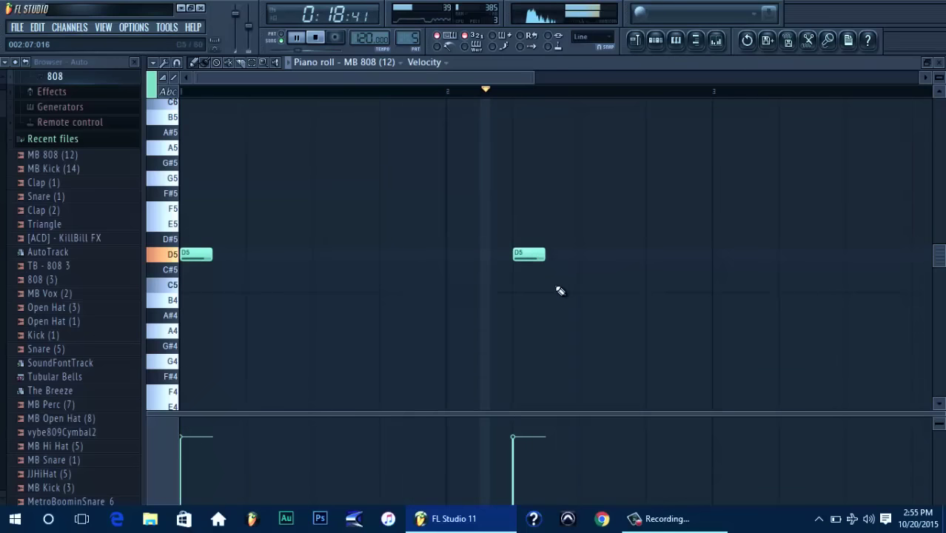
pyautogui.press('space')
pyautogui.moveTo(532, 256); pyautogui.dragTo(528, 274)
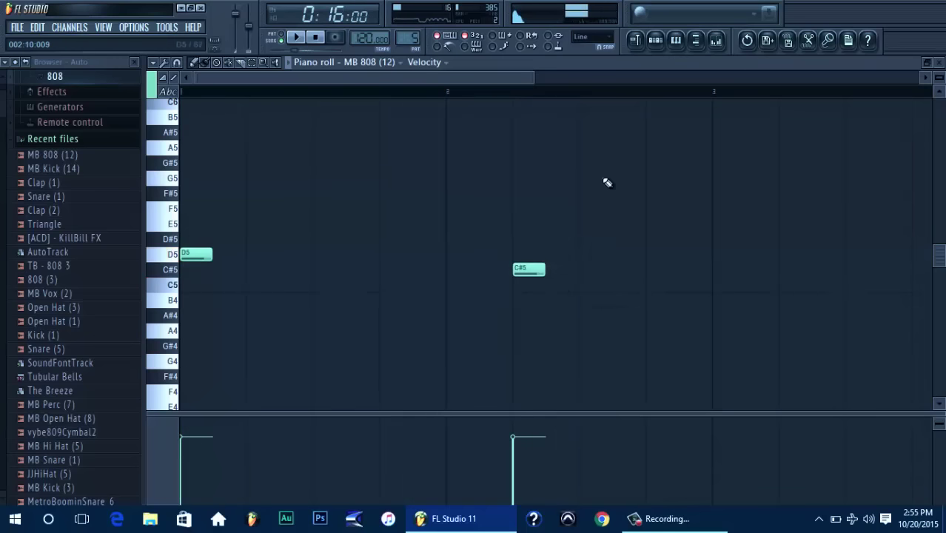
# Set the MB 808 (12) channel to cut itself and replay the 808 notes from bar 9 with the piano roll in view
pyautogui.click(657, 39)
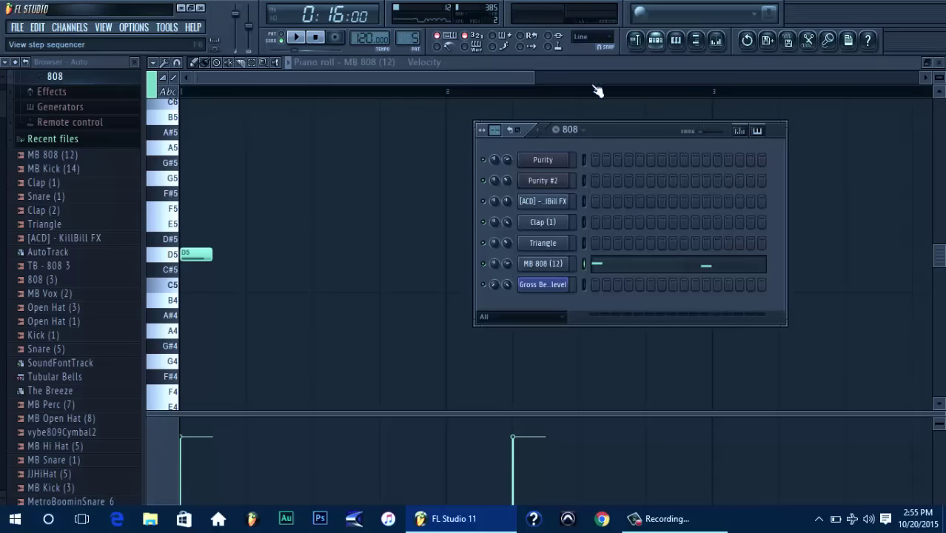
pyautogui.rightClick(537, 264)
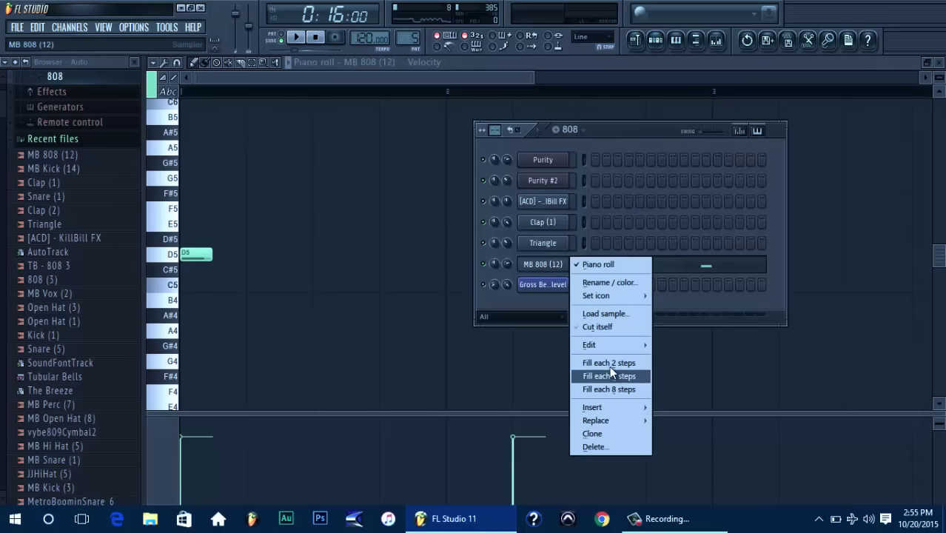
pyautogui.click(596, 327)
pyautogui.press('space')
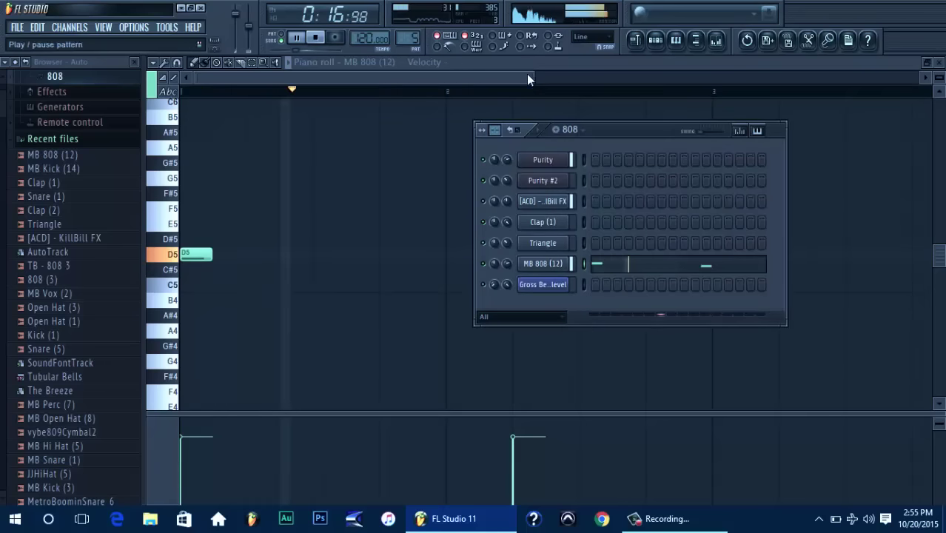
pyautogui.click(495, 75)
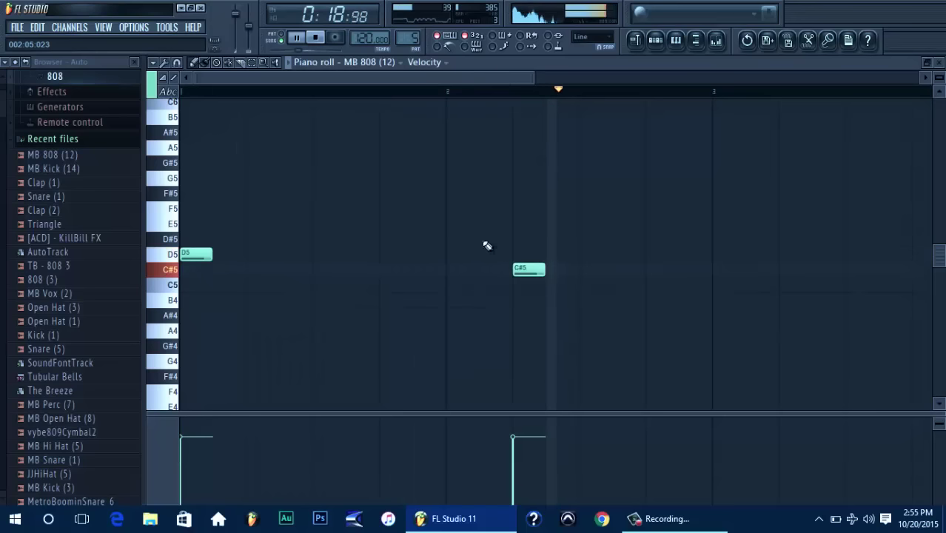
pyautogui.press('space')
pyautogui.press('space')
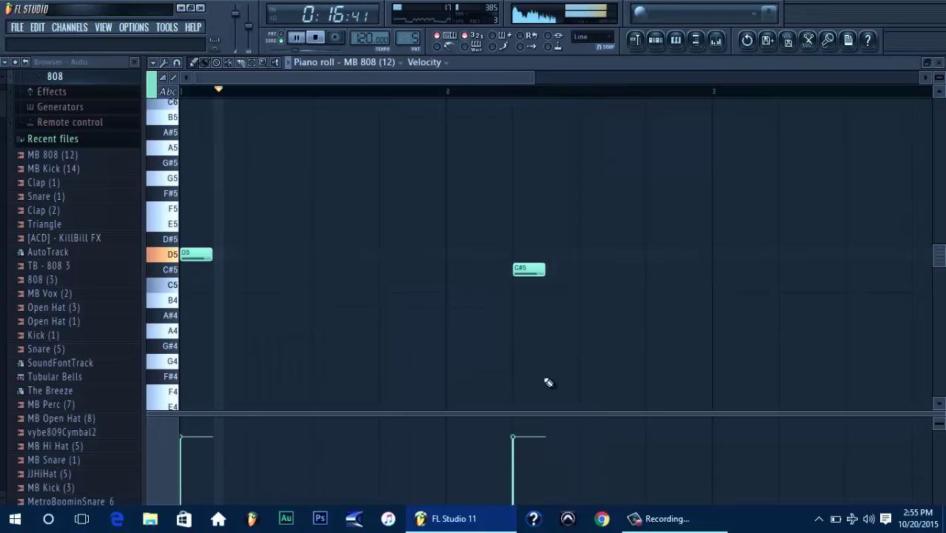
# Add an 808 note on beat 3 of bar 2, raise it to F5, and lower the beat 2 note to C5
pyautogui.click(590, 238)
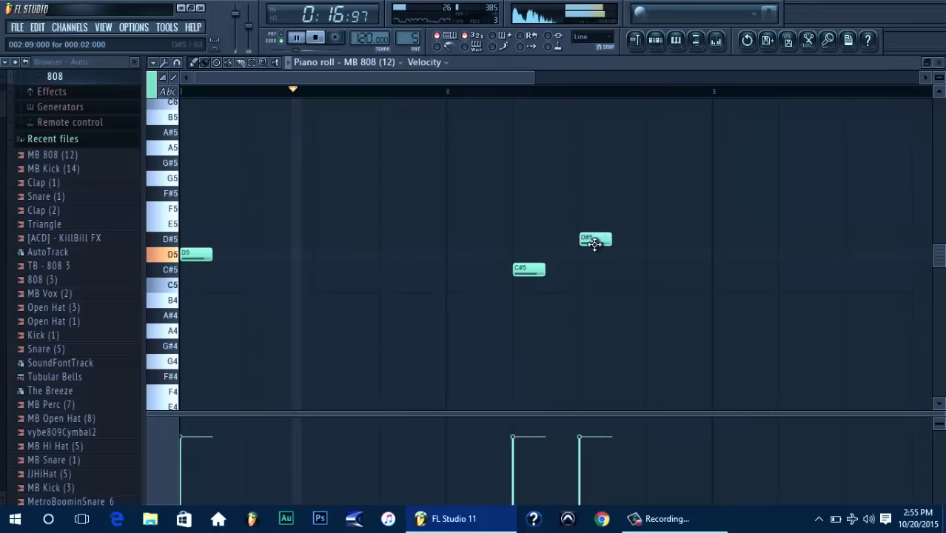
pyautogui.moveTo(595, 230); pyautogui.dragTo(594, 214)
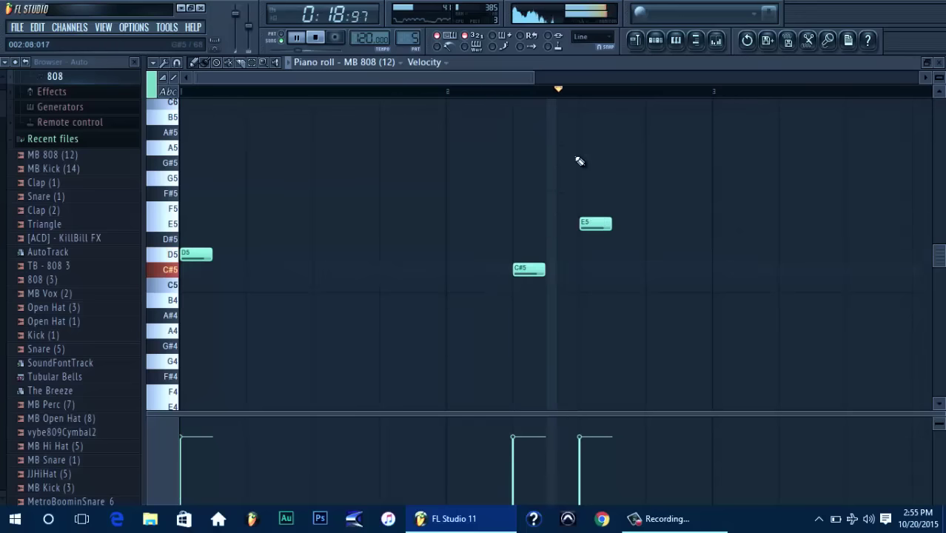
pyautogui.press('space')
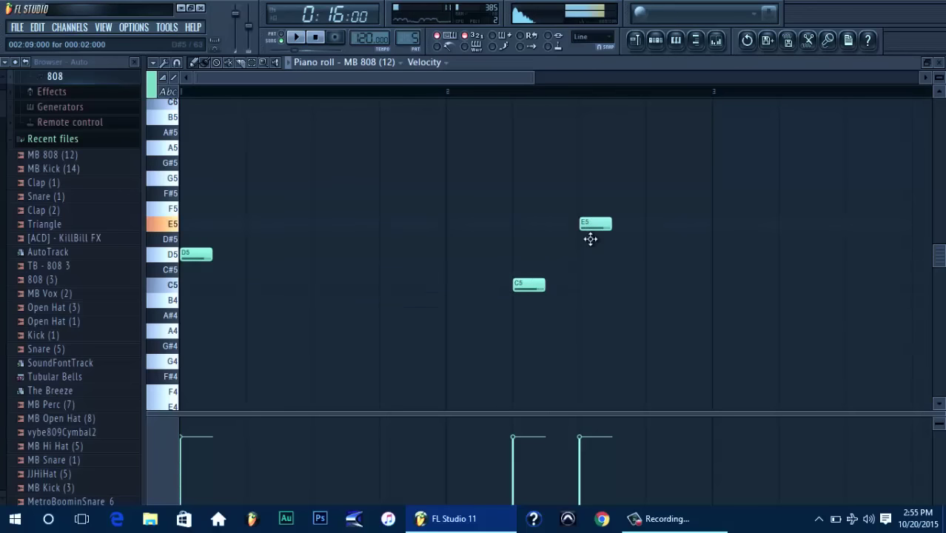
pyautogui.press('space')
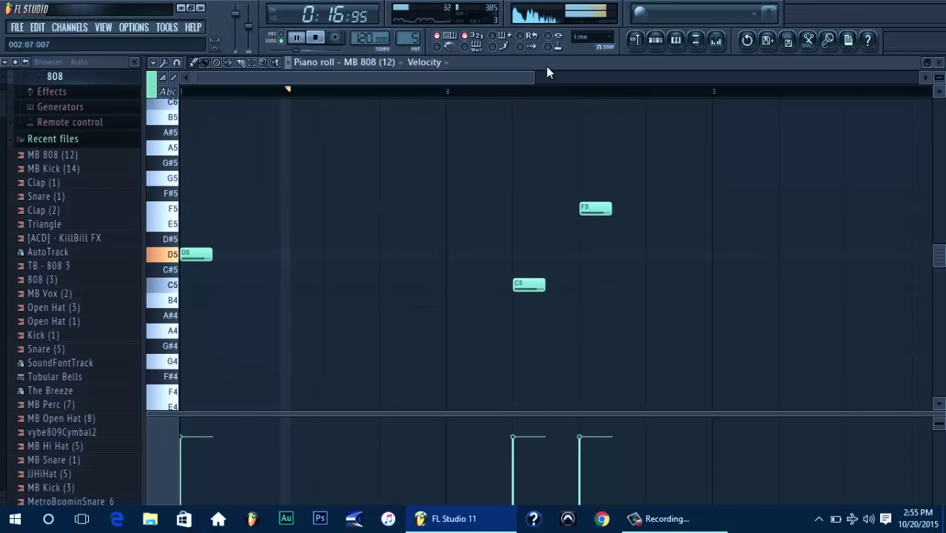
# Add a C5 note on beat 4 of bar 1 and lower the beat 3 note of bar 2 to D5 while replaying the pattern
pyautogui.moveTo(534, 78); pyautogui.dragTo(623, 92)
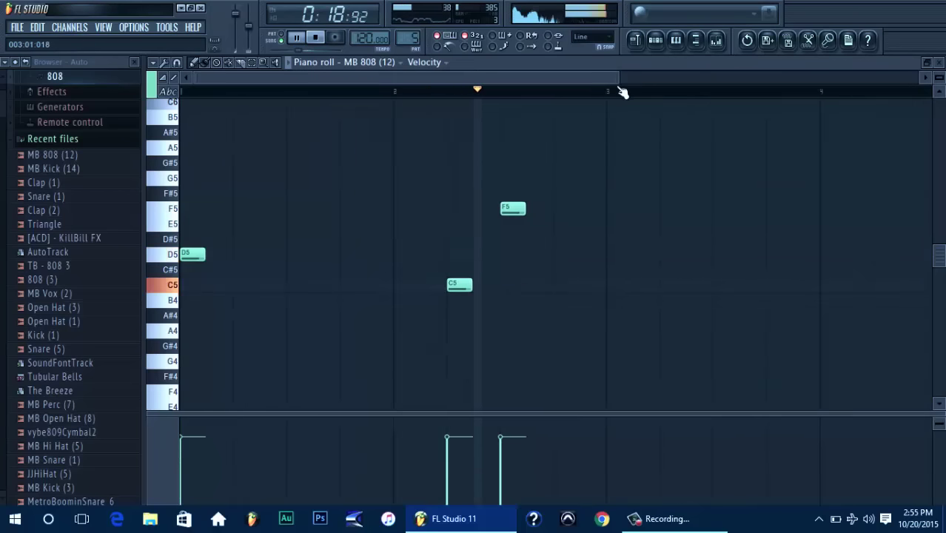
pyautogui.moveTo(508, 210); pyautogui.dragTo(509, 239)
pyautogui.press('space')
pyautogui.press('space')
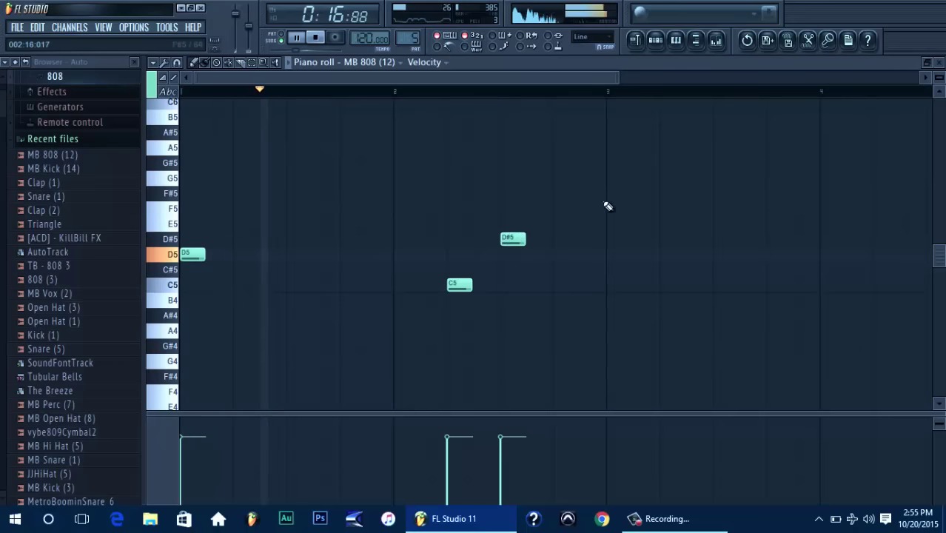
pyautogui.click(351, 285)
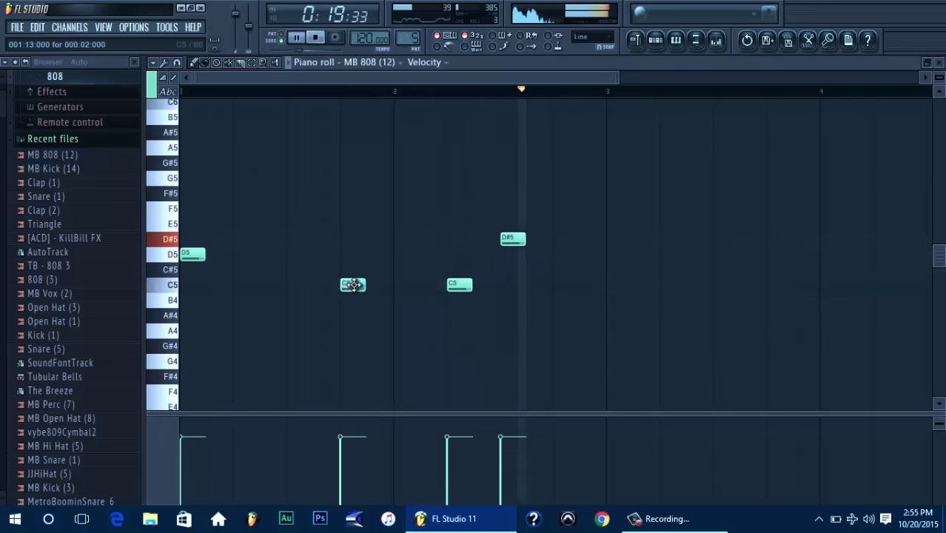
pyautogui.press('space')
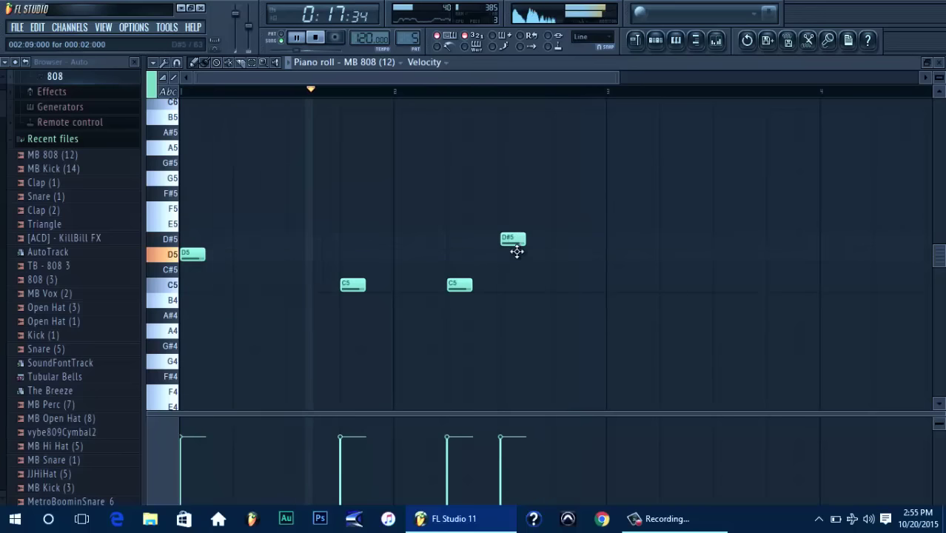
pyautogui.moveTo(515, 242); pyautogui.dragTo(516, 255)
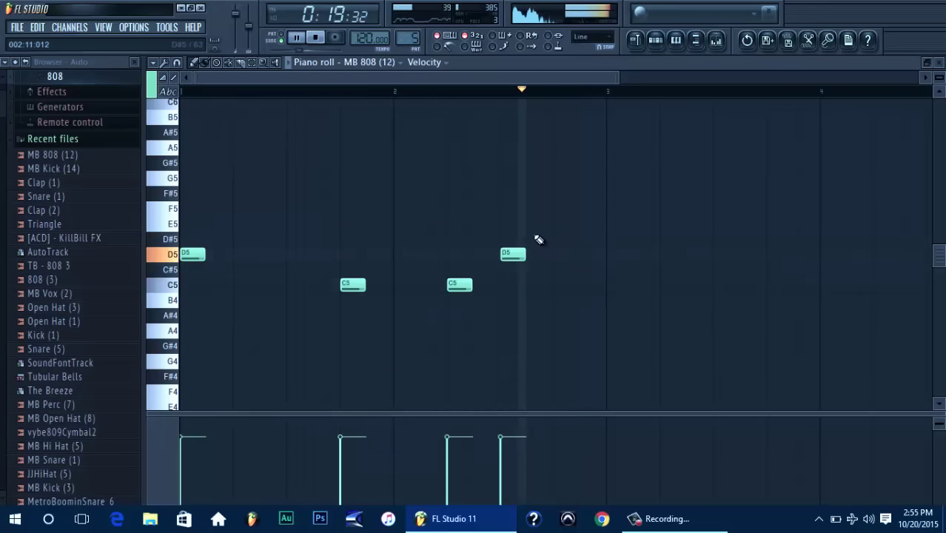
# Duplicate all 808 notes of bars 1 and 2 into bars 3 and 4 of the piano roll
pyautogui.moveTo(619, 75); pyautogui.dragTo(717, 75)
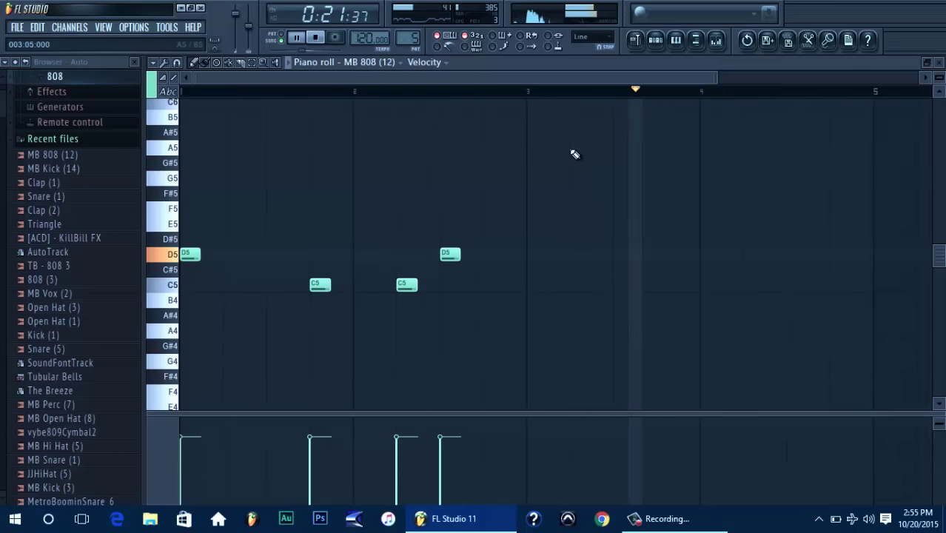
pyautogui.moveTo(580, 157); pyautogui.dragTo(181, 323)
pyautogui.moveTo(190, 273); pyautogui.dragTo(534, 238)
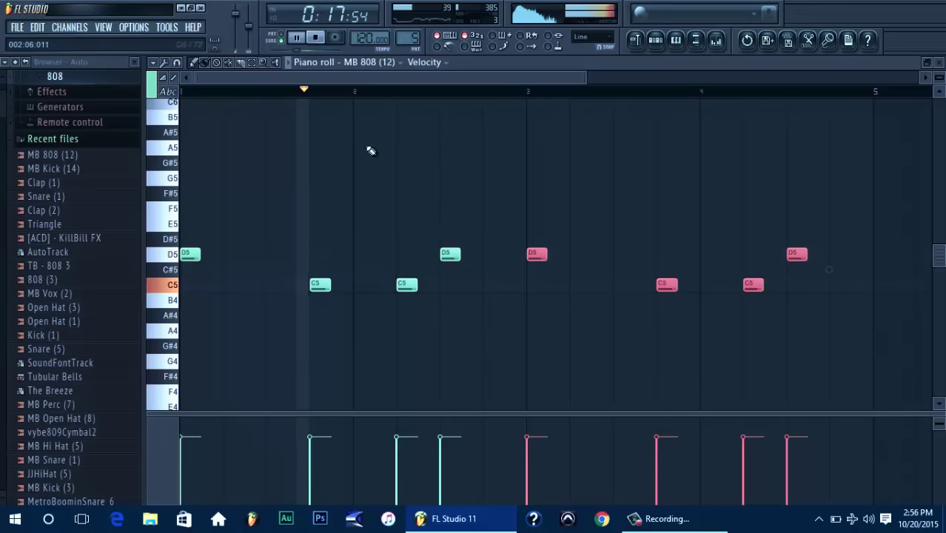
# Replace the C5 note on beat 4 of bar 1 with a D5 note and replay the pattern
pyautogui.click(315, 239)
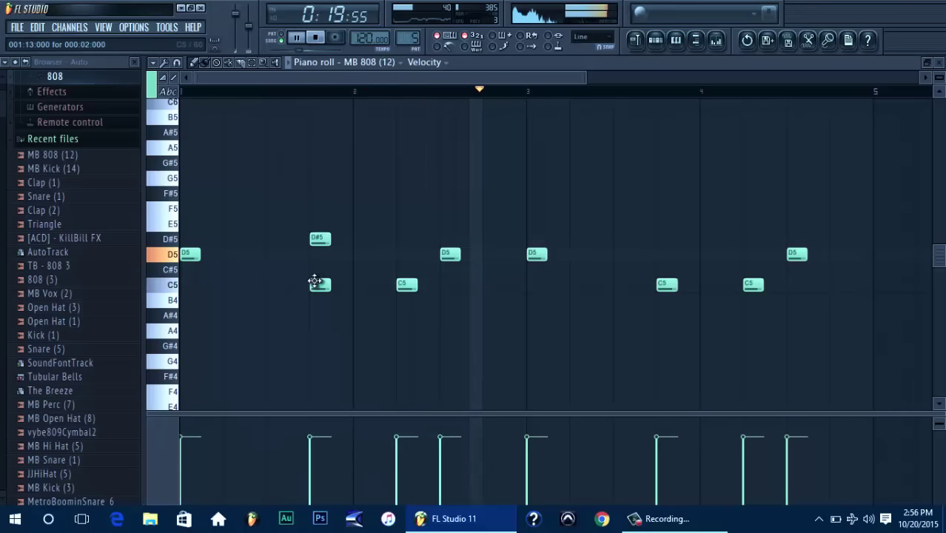
pyautogui.rightClick(314, 282)
pyautogui.press('space')
pyautogui.press('space')
pyautogui.moveTo(319, 241); pyautogui.dragTo(319, 257)
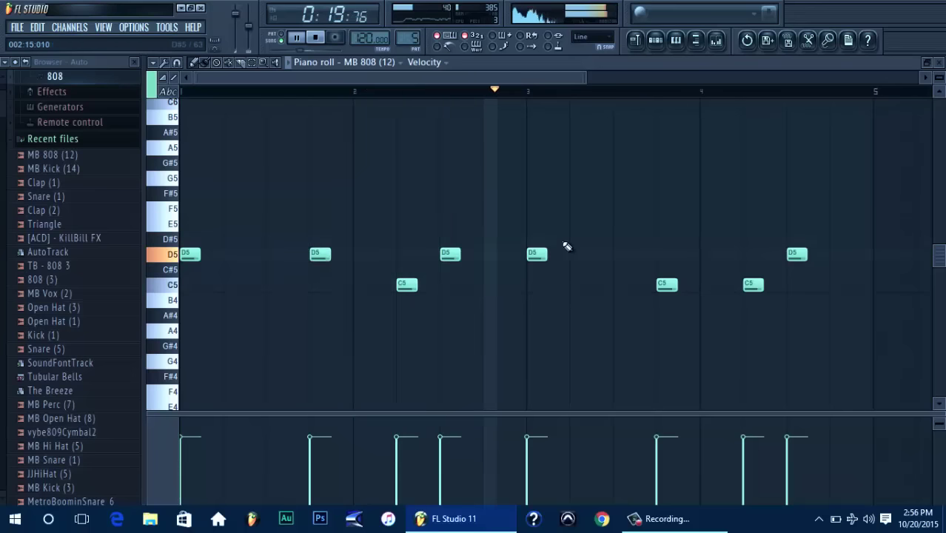
# Raise the C5 note on beat 4 of bar 3 to D5 to match bar 1
pyautogui.scroll(-1, 603, 91)
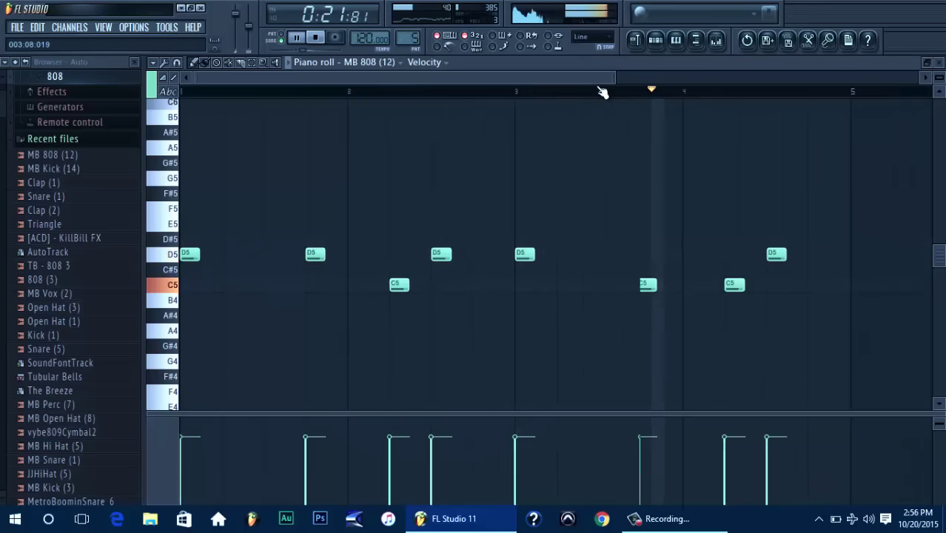
pyautogui.scroll(-1, 603, 92)
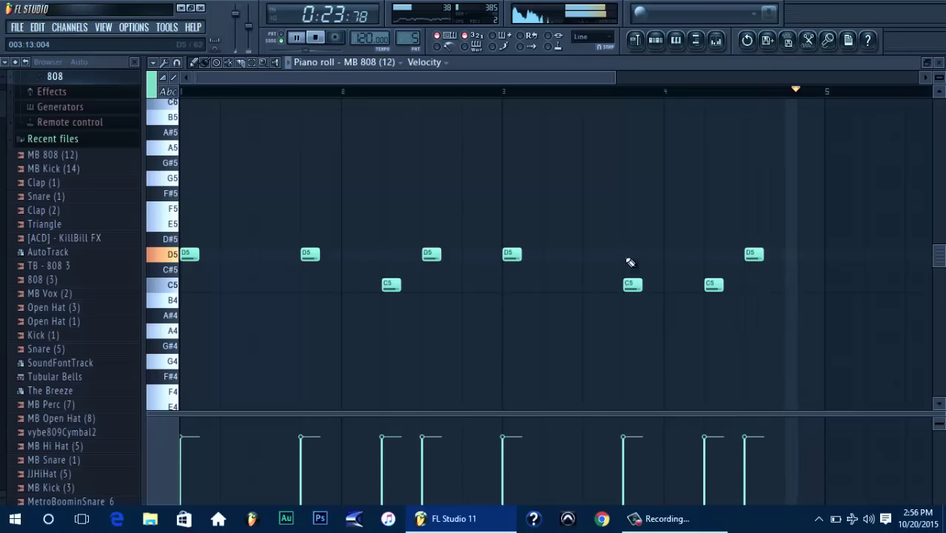
pyautogui.click(629, 256)
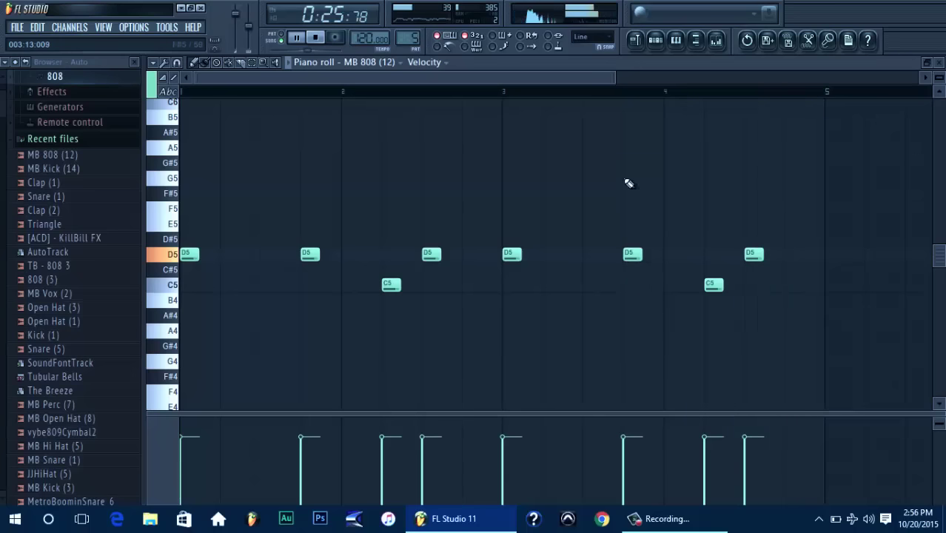
# Duplicate the four bars of 808 notes so the copy fills bars 5 to 8
pyautogui.moveTo(615, 81); pyautogui.dragTo(723, 81)
pyautogui.moveTo(757, 156); pyautogui.dragTo(144, 326)
pyautogui.moveTo(188, 257); pyautogui.dragTo(702, 234)
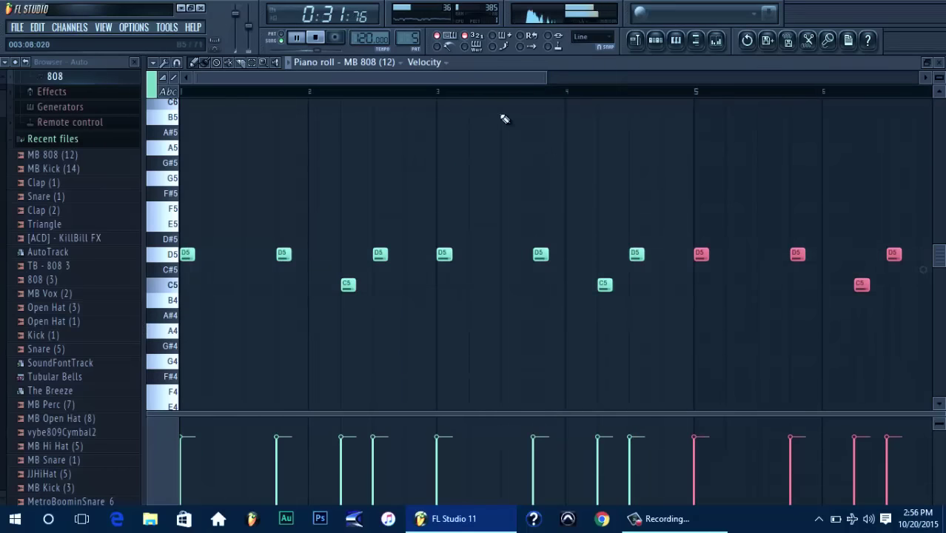
pyautogui.moveTo(548, 85); pyautogui.dragTo(665, 83)
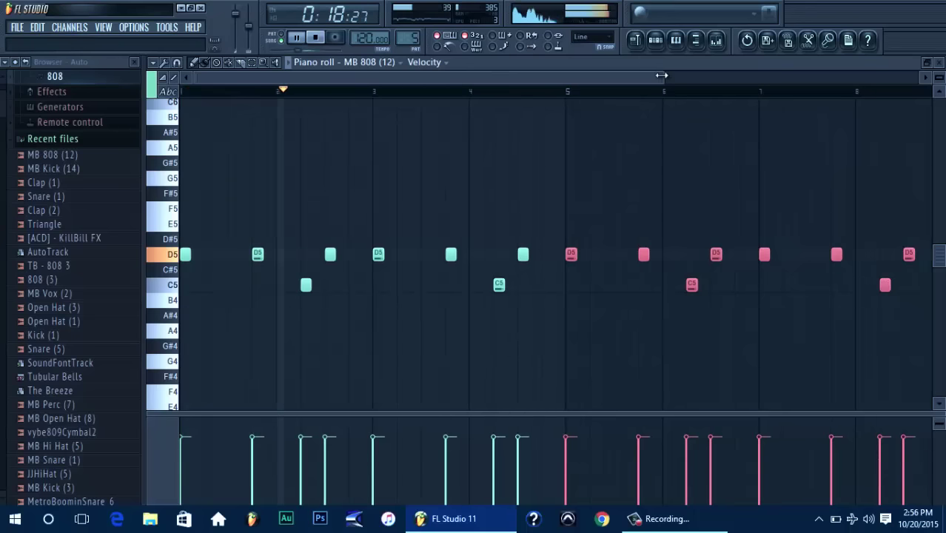
pyautogui.moveTo(662, 75); pyautogui.dragTo(648, 75)
pyautogui.click(655, 524)
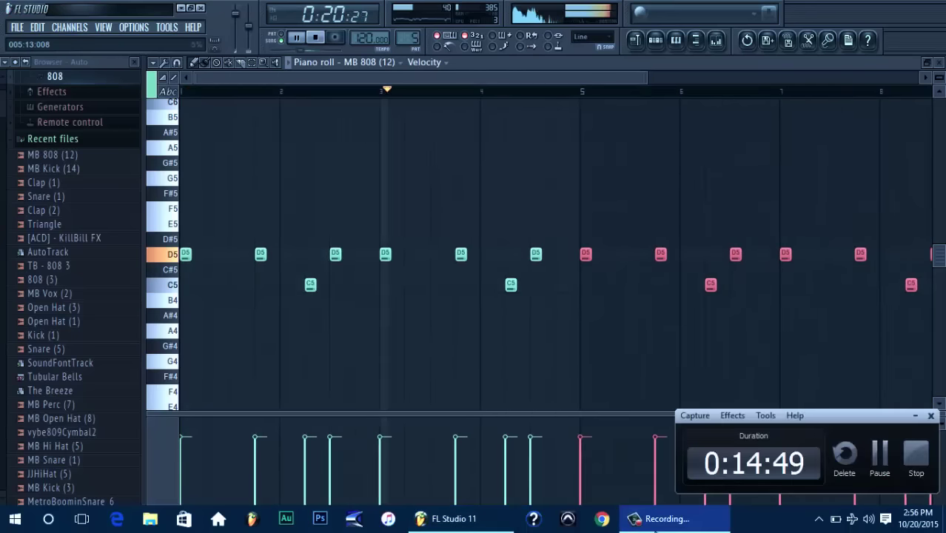
pyautogui.click(656, 524)
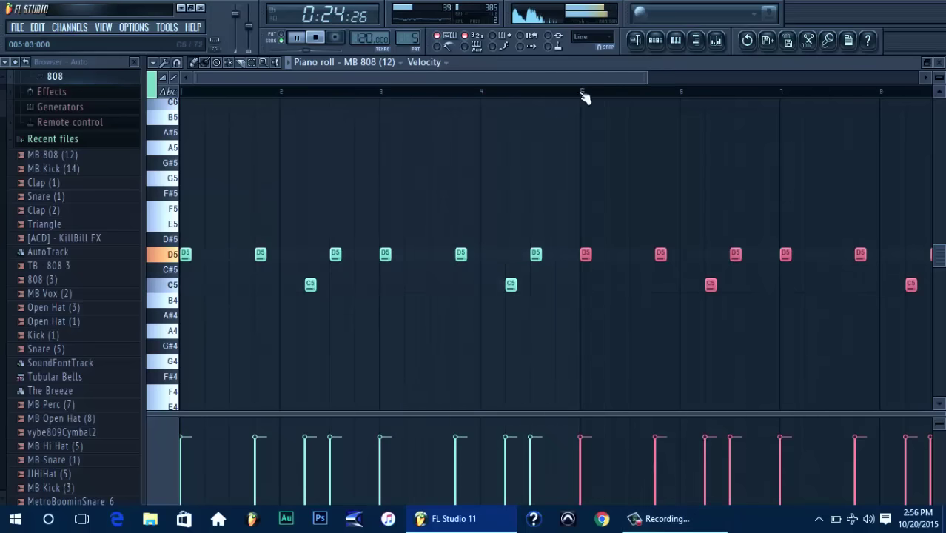
# Extend the 808 clip on Track 5 of the playlist to eight bars, ending at bar 17
pyautogui.click(656, 41)
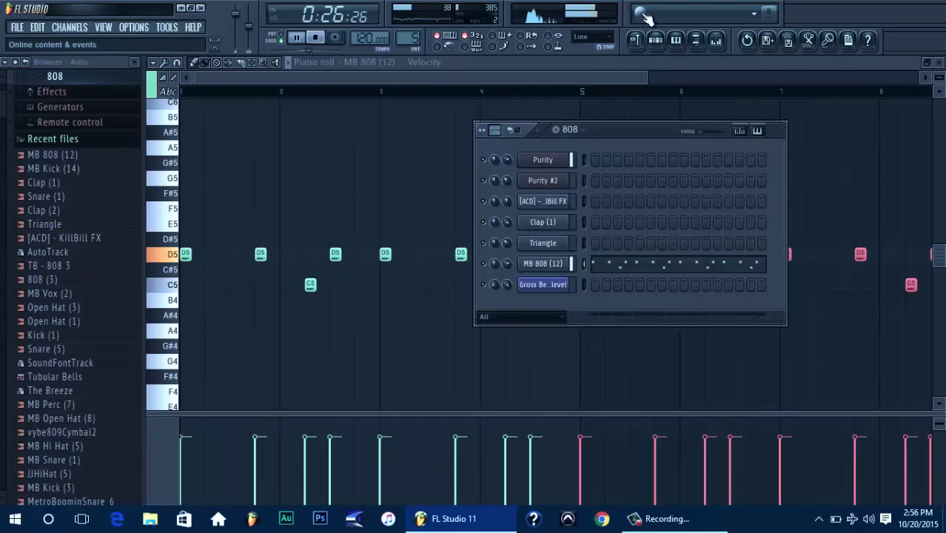
pyautogui.click(655, 40)
pyautogui.moveTo(466, 272); pyautogui.dragTo(554, 274)
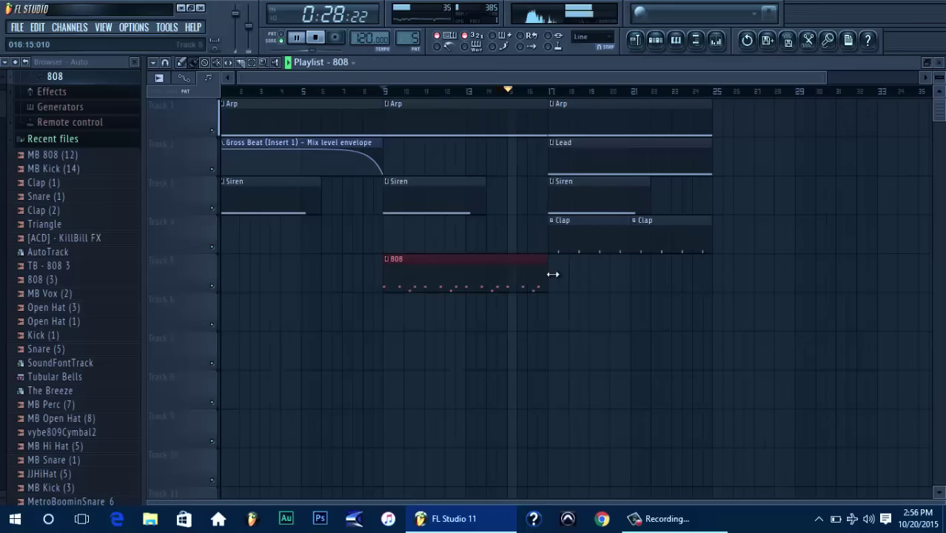
pyautogui.click(661, 42)
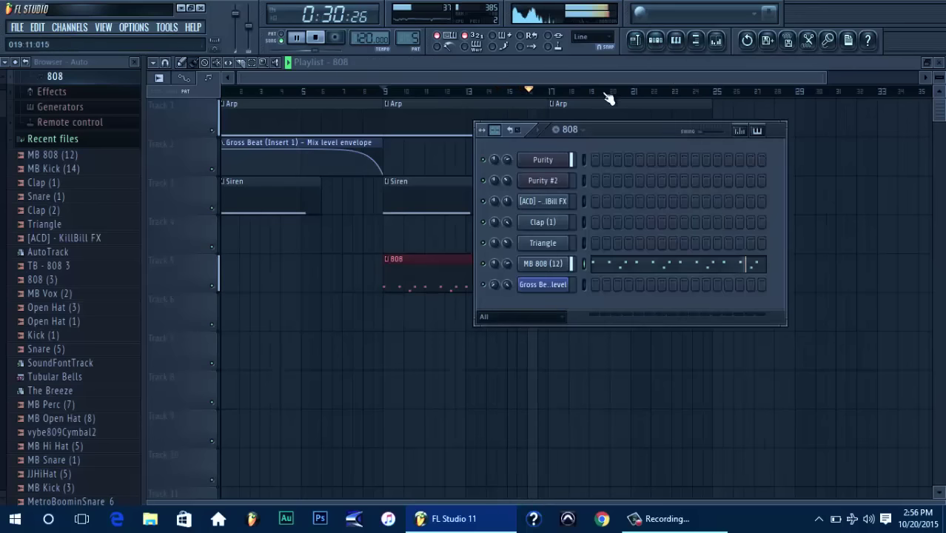
pyautogui.click(656, 41)
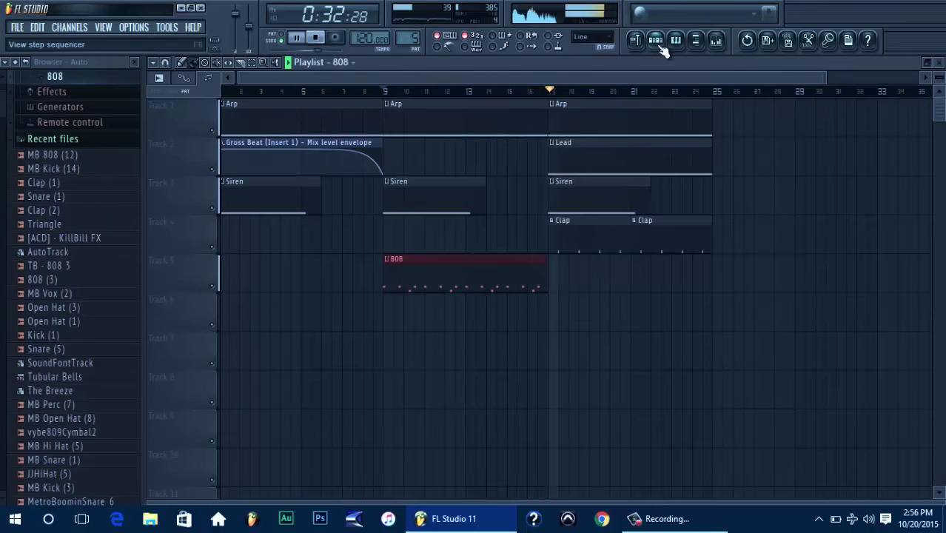
# Reopen the MB 808 (12) piano roll and add a D5 note halfway between beats 2 and 3 of bar 5
pyautogui.click(677, 42)
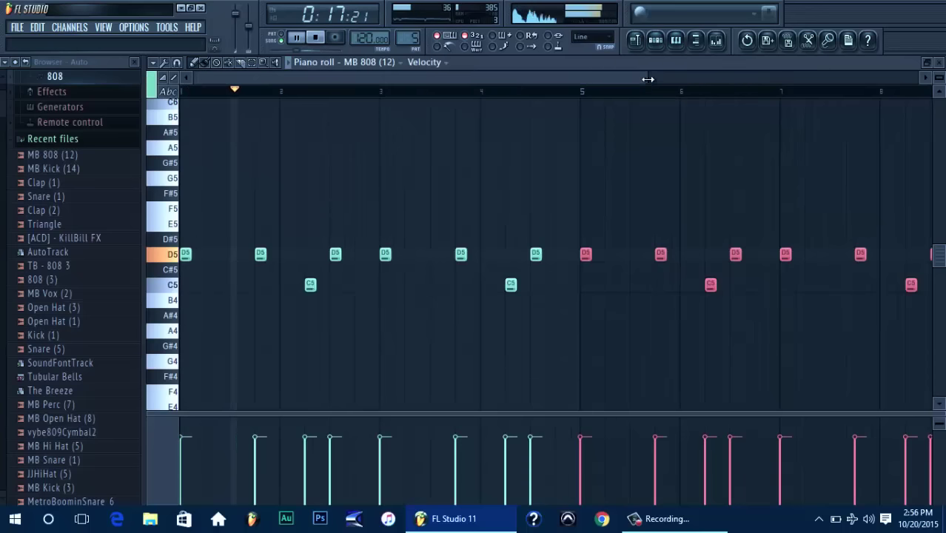
pyautogui.moveTo(646, 78); pyautogui.dragTo(849, 96)
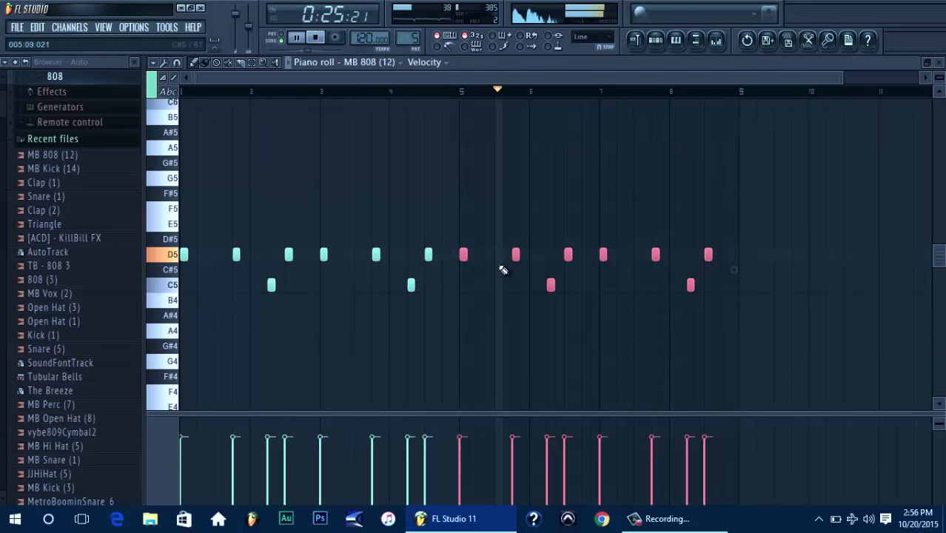
pyautogui.click(435, 105)
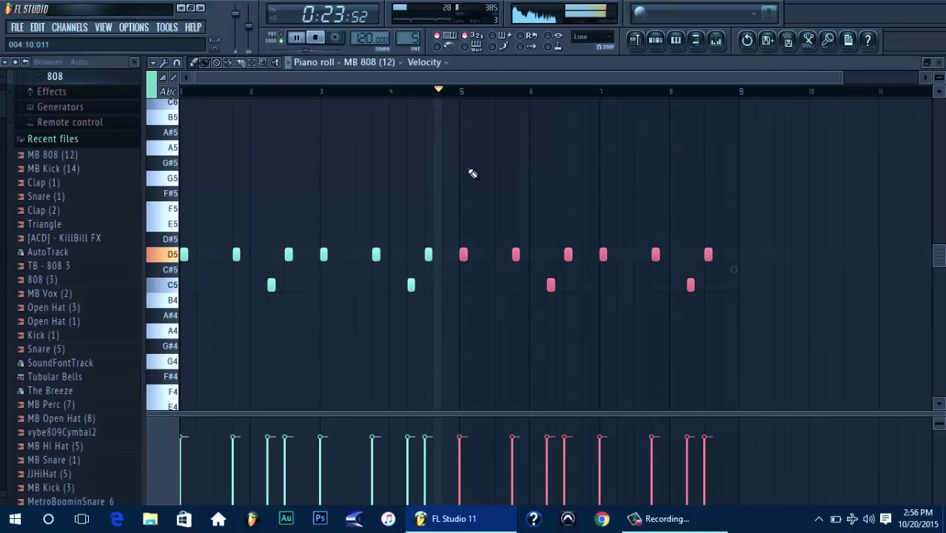
pyautogui.press('space')
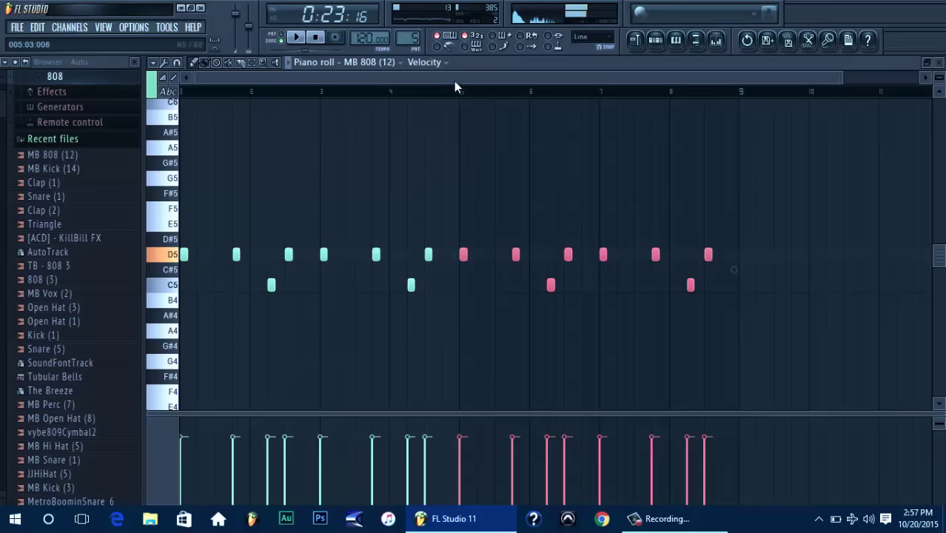
pyautogui.click(492, 261)
pyautogui.press('space')
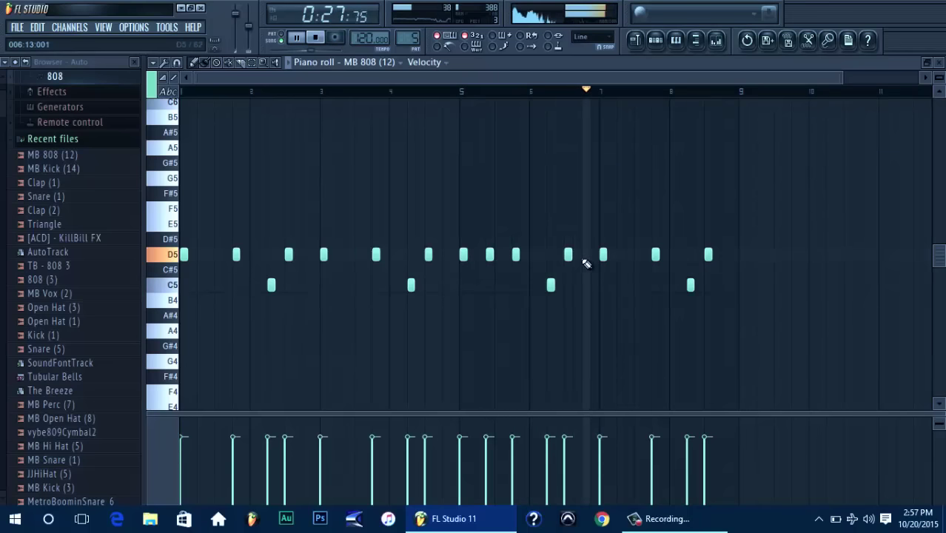
# Add a D5 note on step 15 of bar 6 and copy it to step 15 of bar 8
pyautogui.click(557, 287)
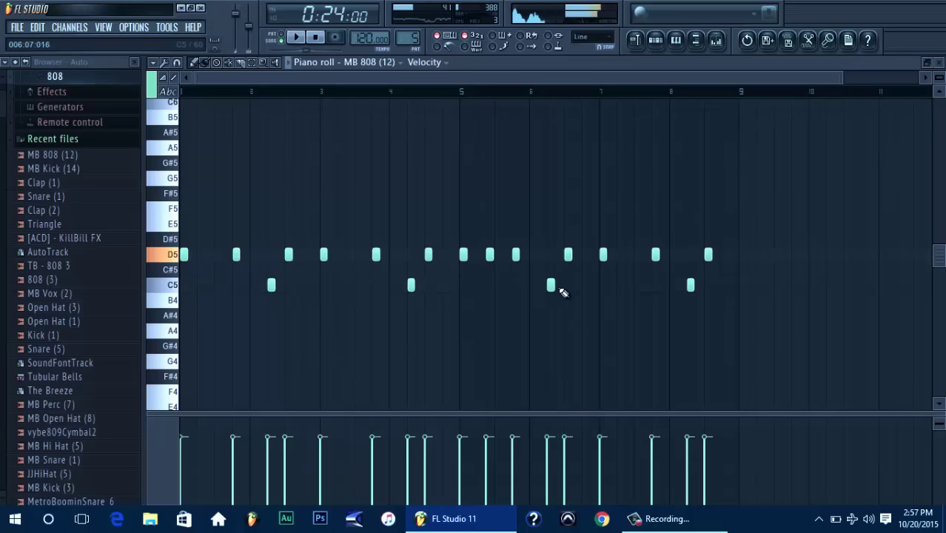
pyautogui.press('space')
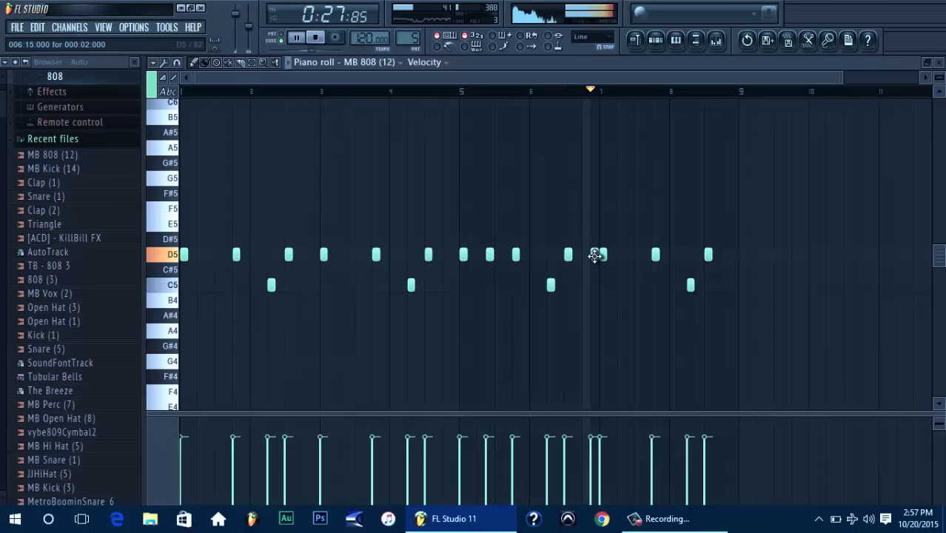
pyautogui.click(595, 256)
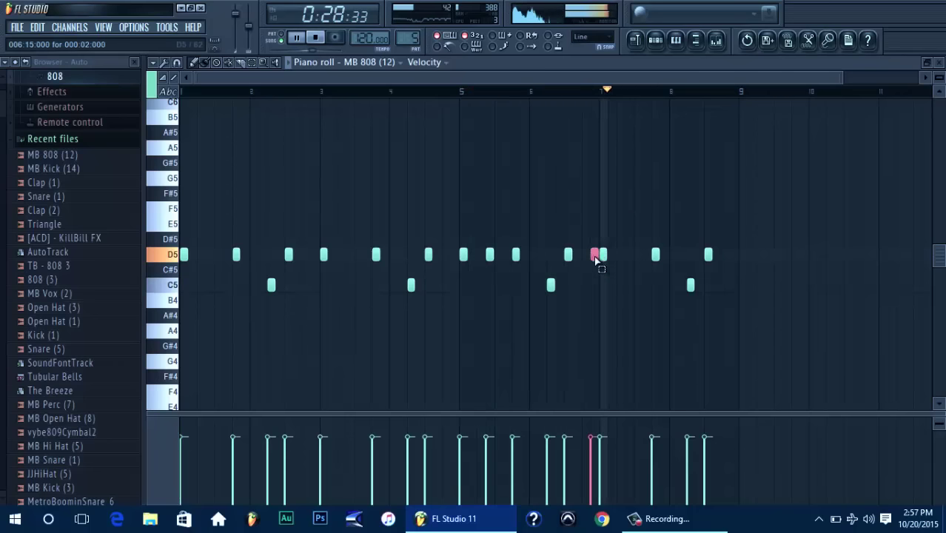
pyautogui.click(737, 255)
pyautogui.moveTo(737, 259); pyautogui.dragTo(733, 257)
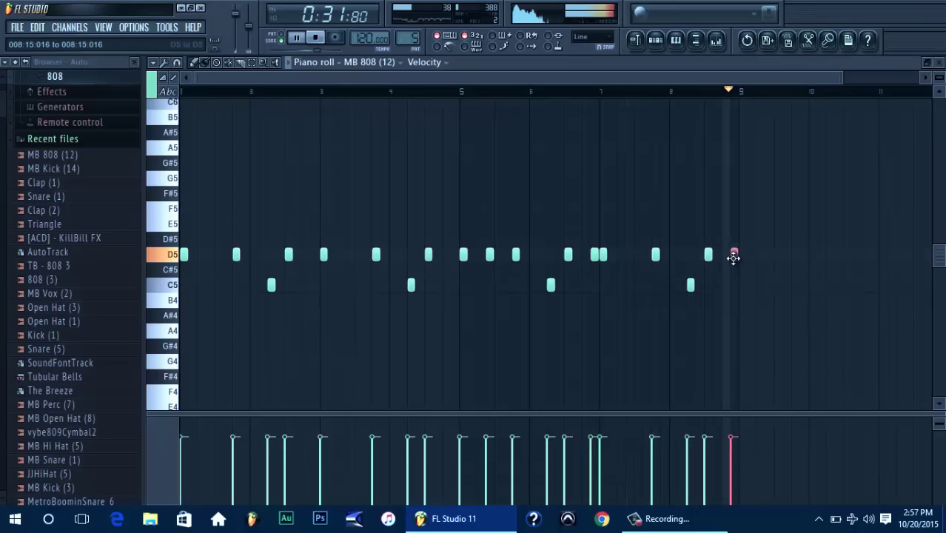
# Raise the bar 8 copy one octave to D6, copy it to step 15 of bar 3, and show the step sequencer
pyautogui.hotkey('ctrl', 'Up')
pyautogui.press('space')
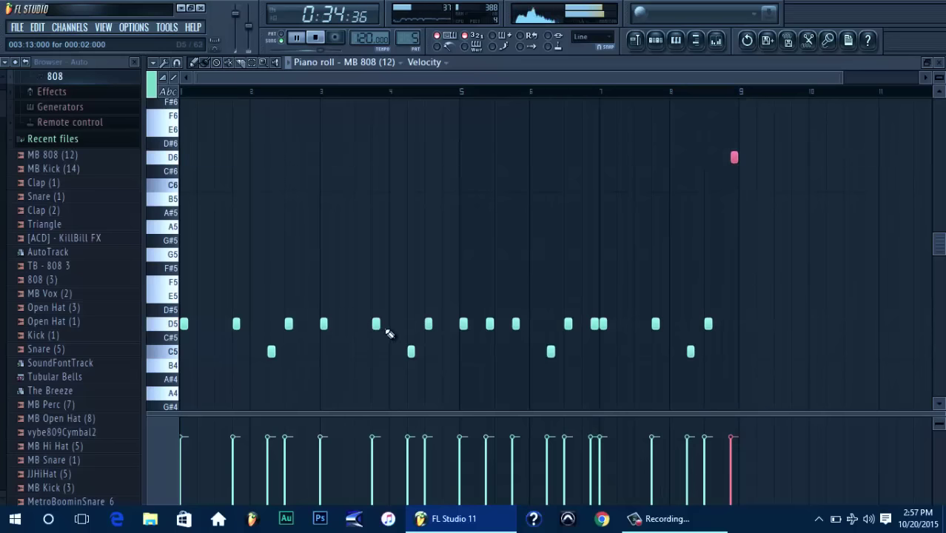
pyautogui.click(658, 44)
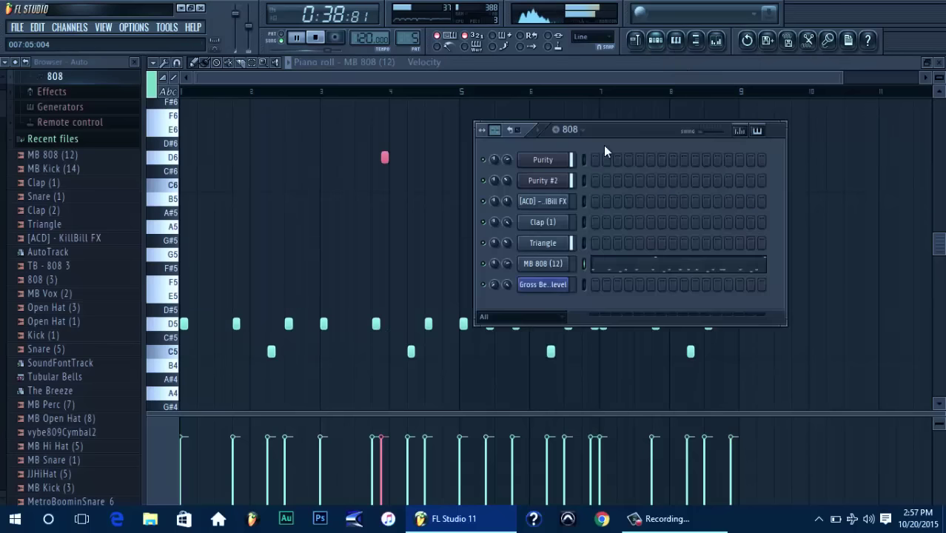
# Place a second eight-bar 808 clip on Track 5 of the playlist at bar 17 and show the step sequencer
pyautogui.click(645, 42)
pyautogui.click(558, 281)
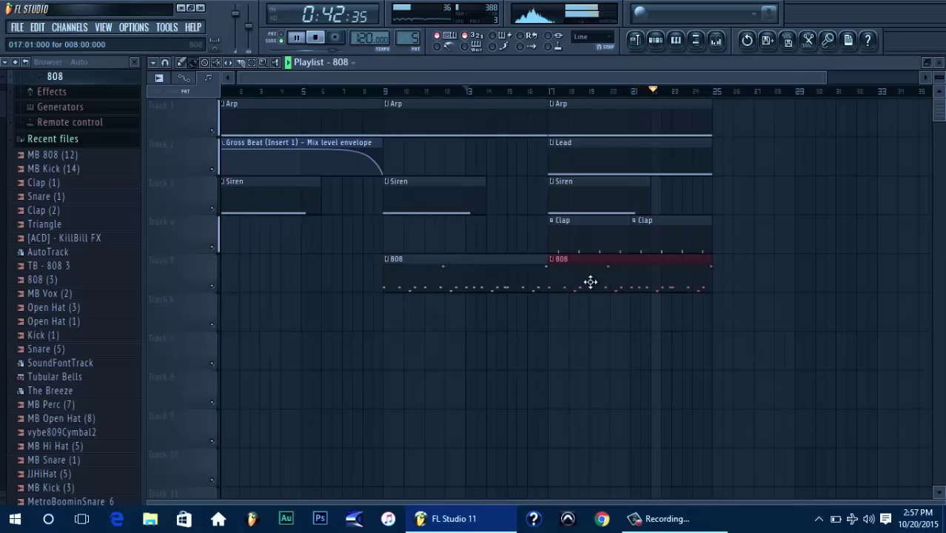
pyautogui.click(658, 41)
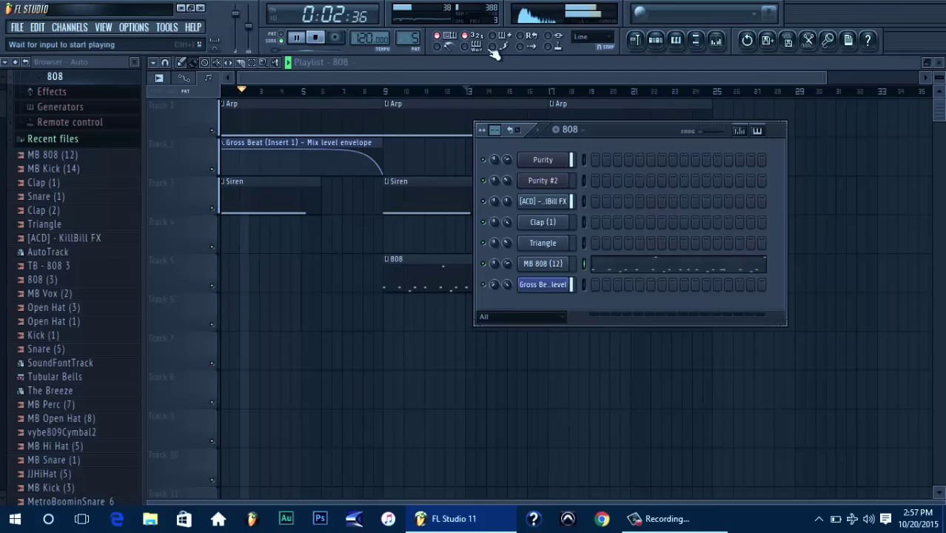
pyautogui.press('F6')
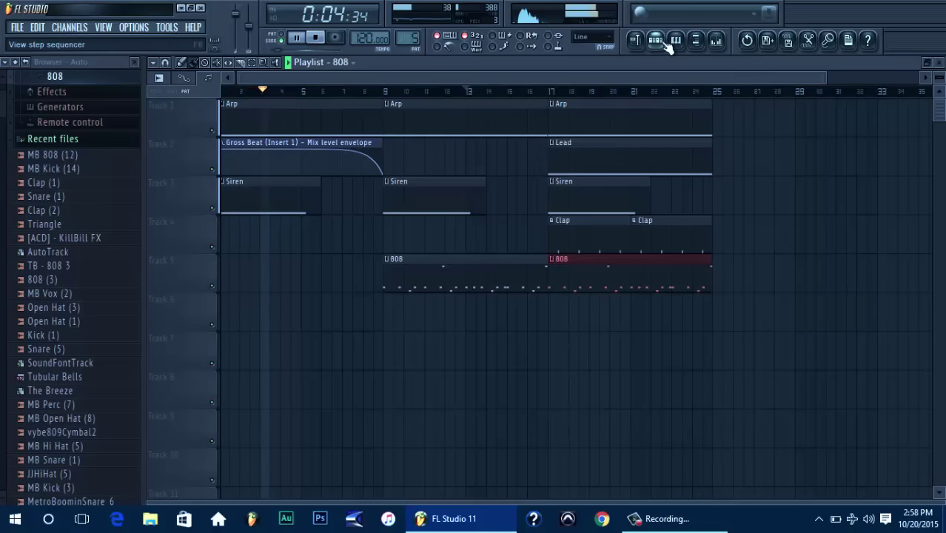
pyautogui.click(665, 45)
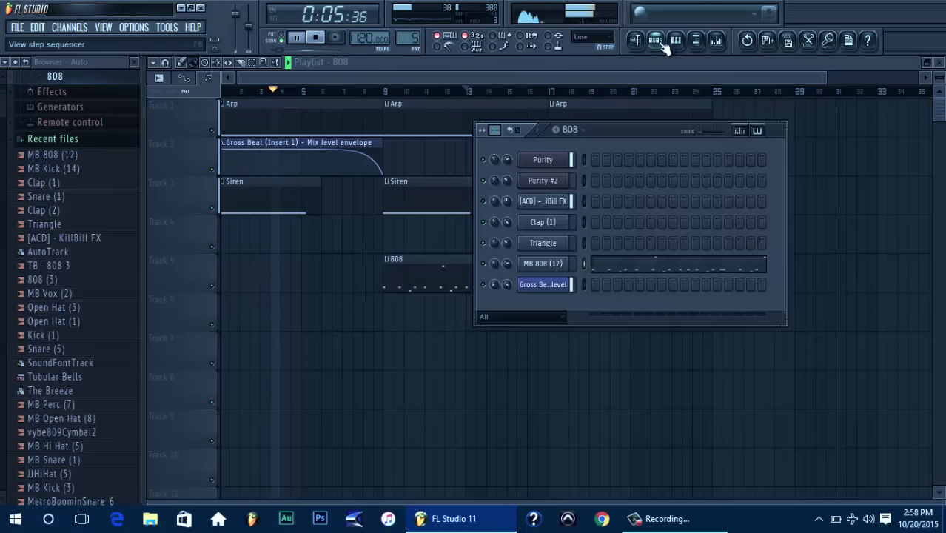
# Name empty pattern 6 kick and add the MB Kick (14) sample as a new channel below MB 808 (12)
pyautogui.click(556, 129)
pyautogui.write('kick')
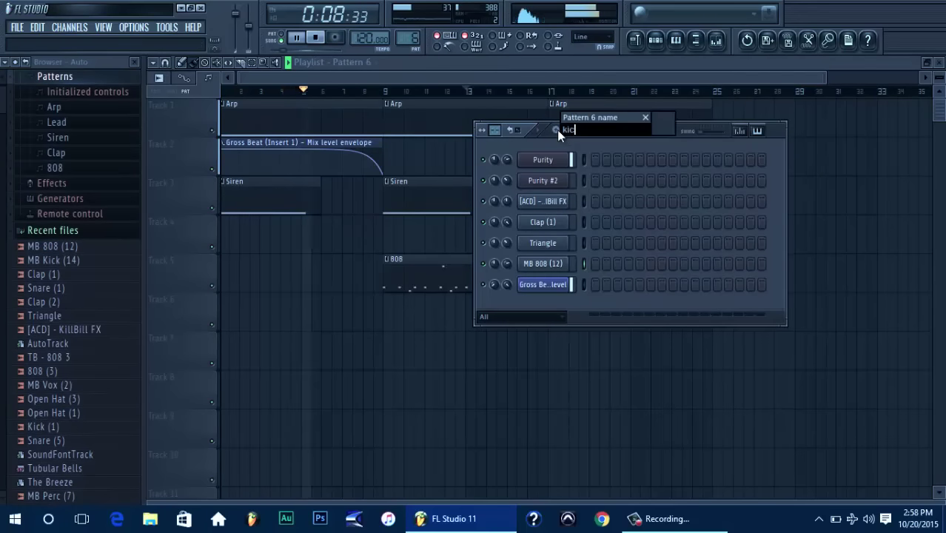
pyautogui.press('Return')
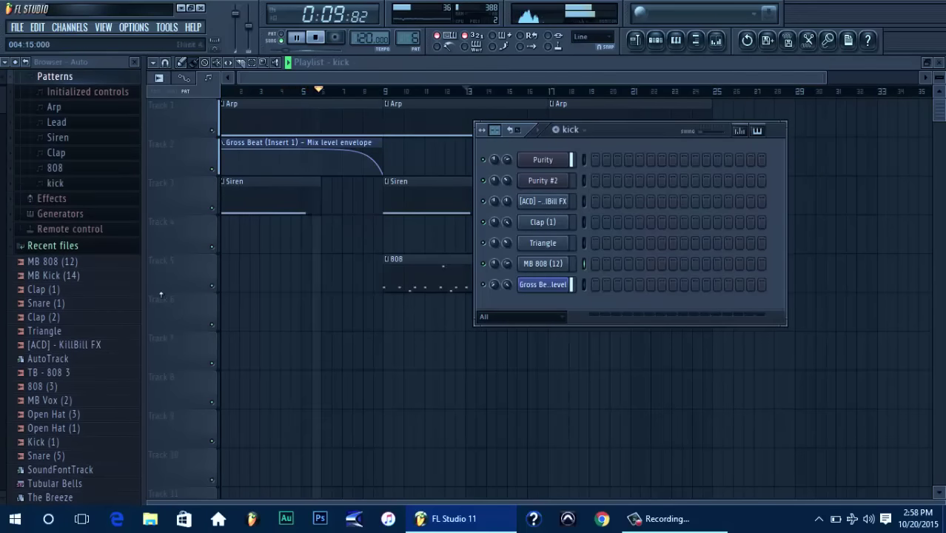
pyautogui.click(95, 275)
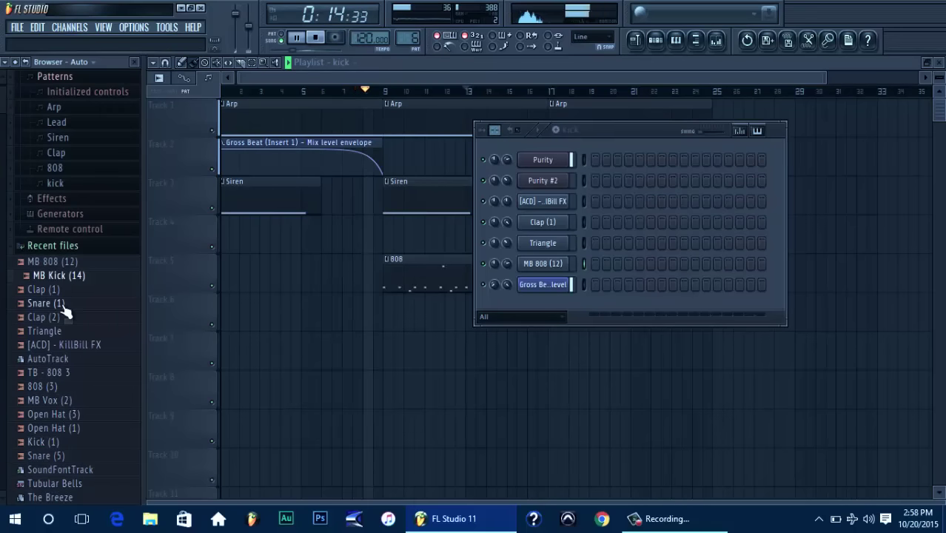
pyautogui.moveTo(487, 282); pyautogui.dragTo(581, 272)
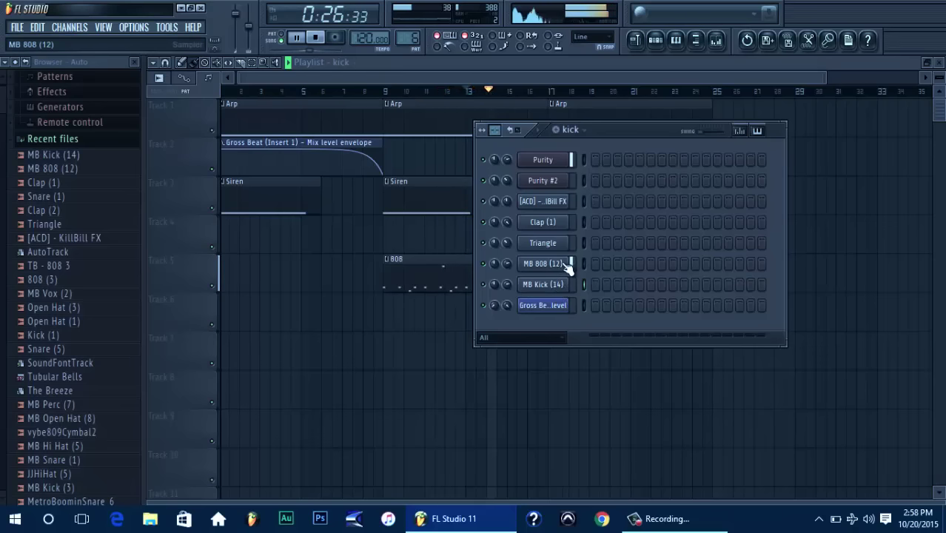
# In the 808 pattern's MB 808 (12) piano roll, move the D6 note from step 15 of bar 3 to step 15 of bar 4
pyautogui.click(585, 132)
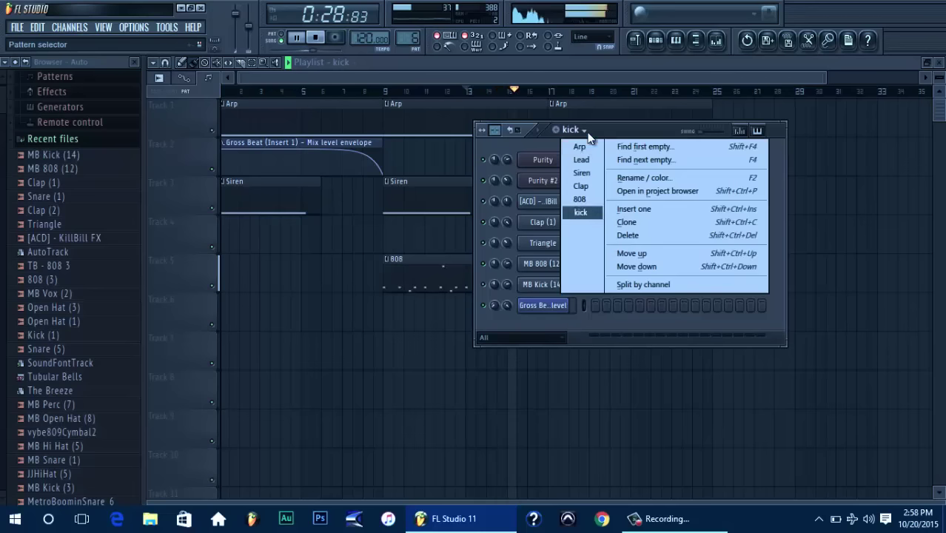
pyautogui.click(585, 199)
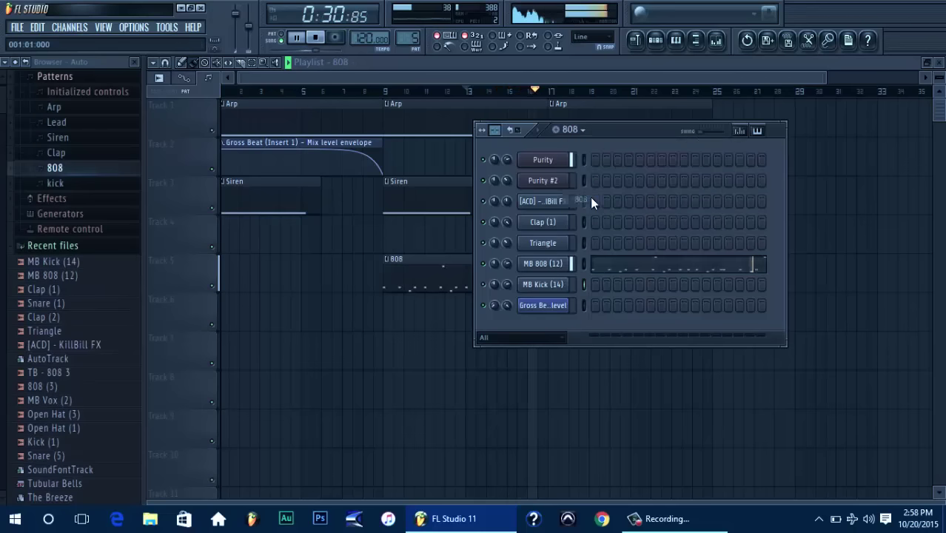
pyautogui.click(640, 271)
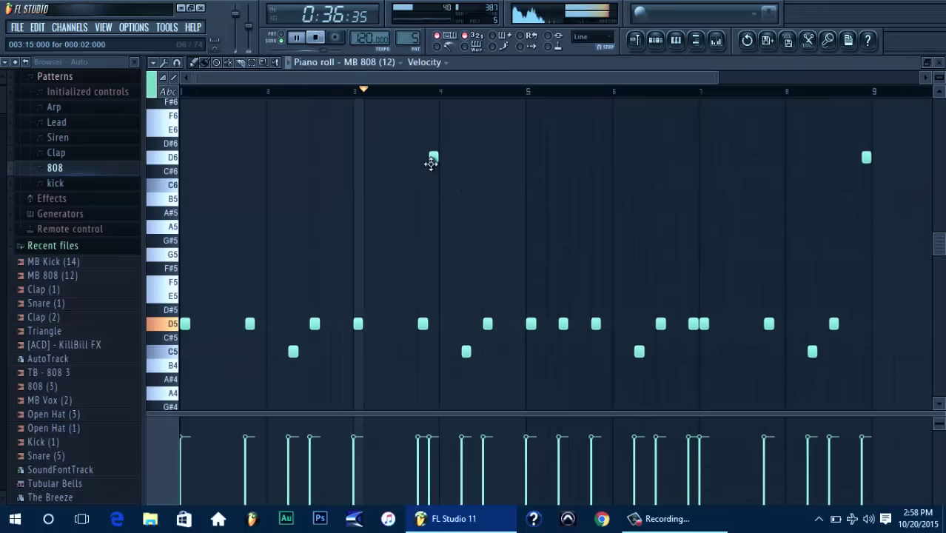
pyautogui.moveTo(432, 161); pyautogui.dragTo(517, 157)
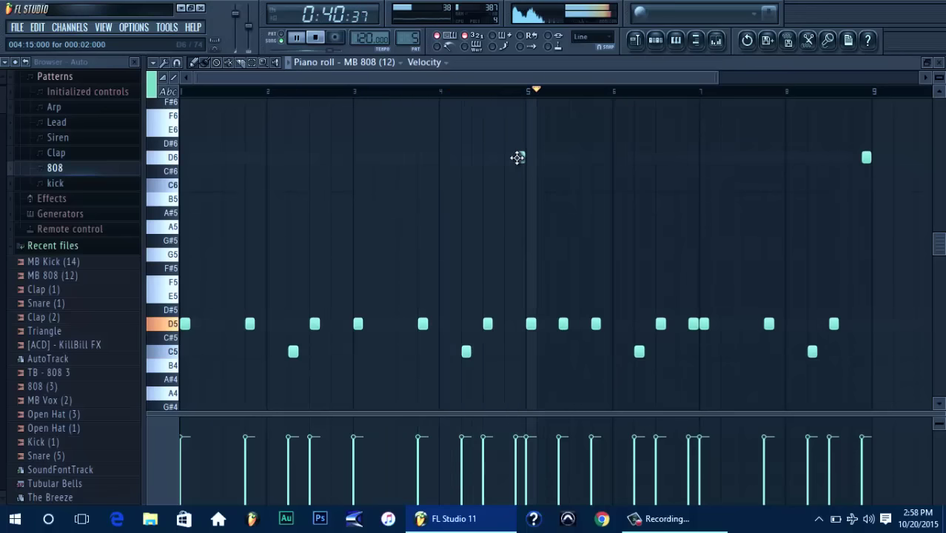
# Copy the MB 808 (12) notes from the 808 pattern into the MB Kick (14) channel of the kick pattern
pyautogui.click(718, 41)
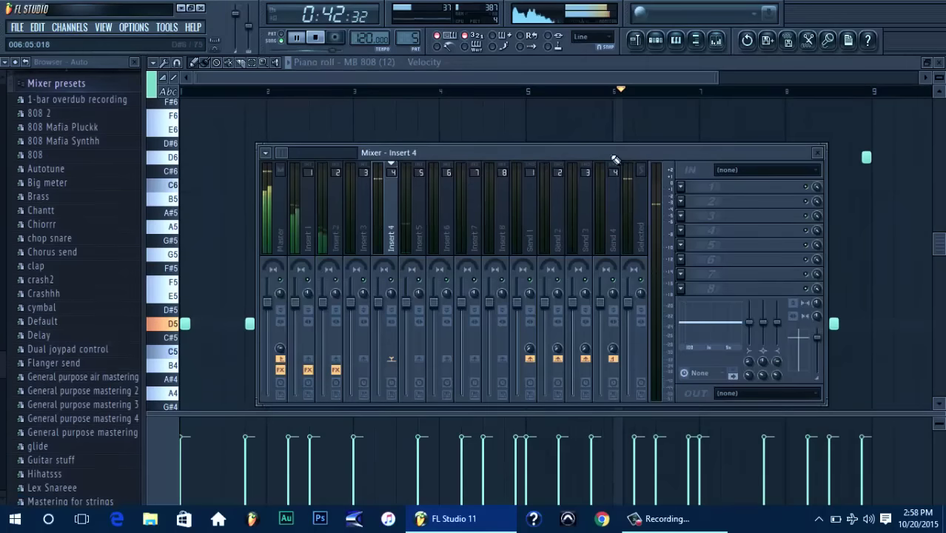
pyautogui.click(656, 39)
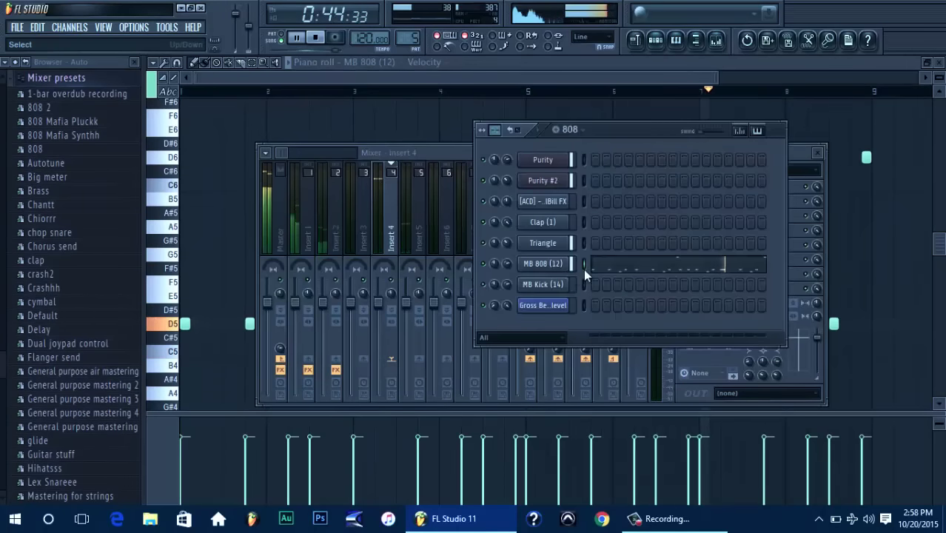
pyautogui.click(581, 131)
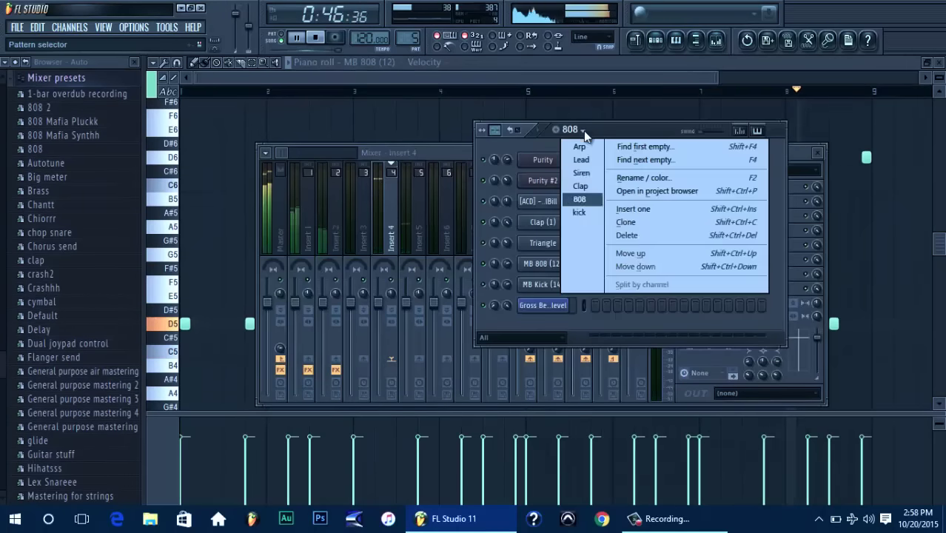
pyautogui.click(591, 213)
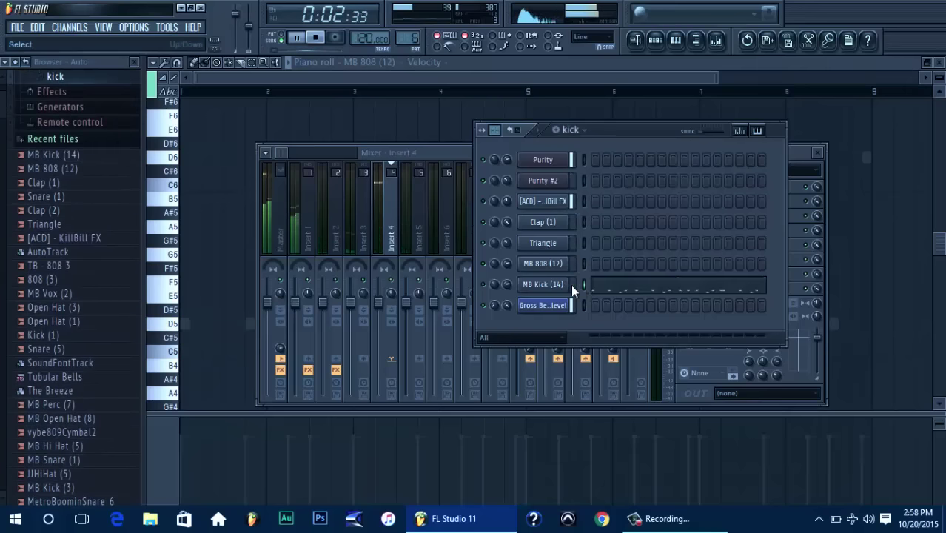
# Look through the MB Kick (14) channel's miscellaneous and sample settings and return to the step sequencer
pyautogui.click(569, 288)
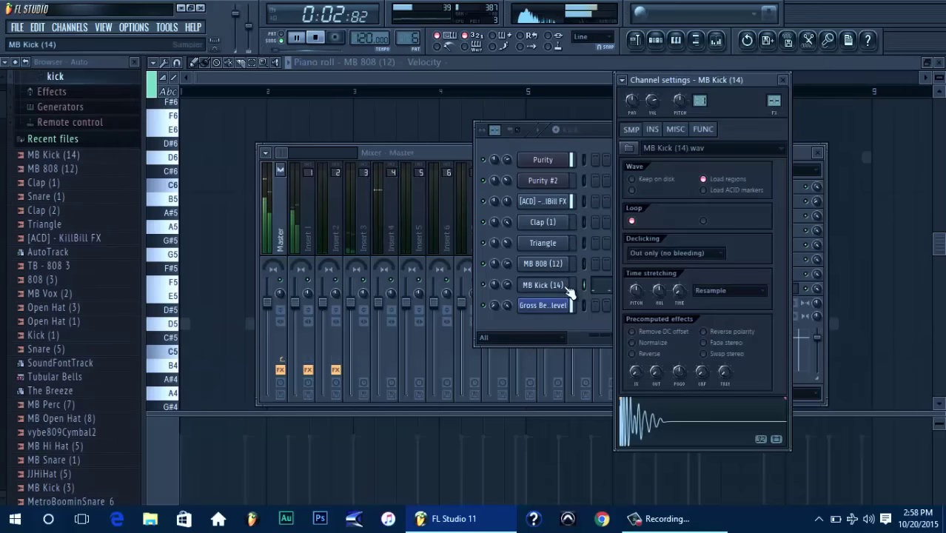
pyautogui.click(677, 131)
pyautogui.click(631, 130)
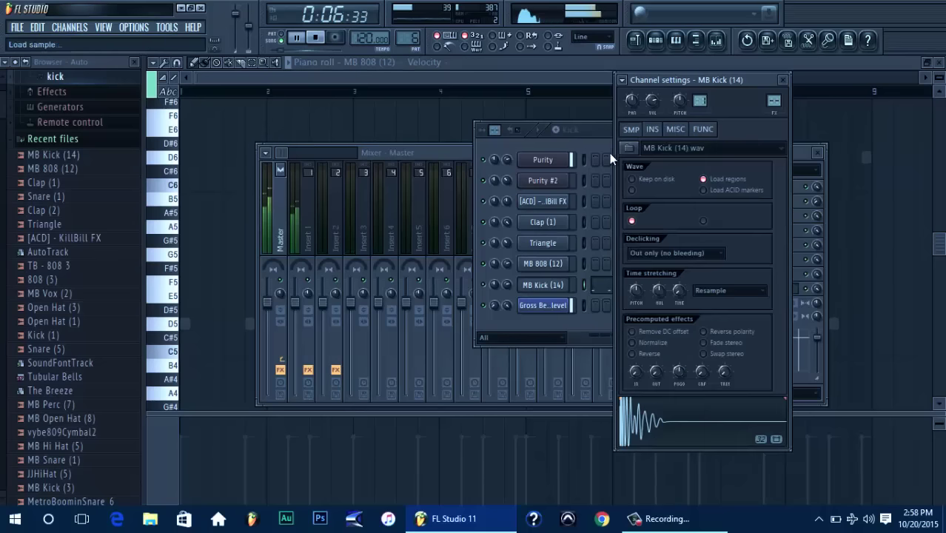
pyautogui.click(577, 132)
pyautogui.click(542, 143)
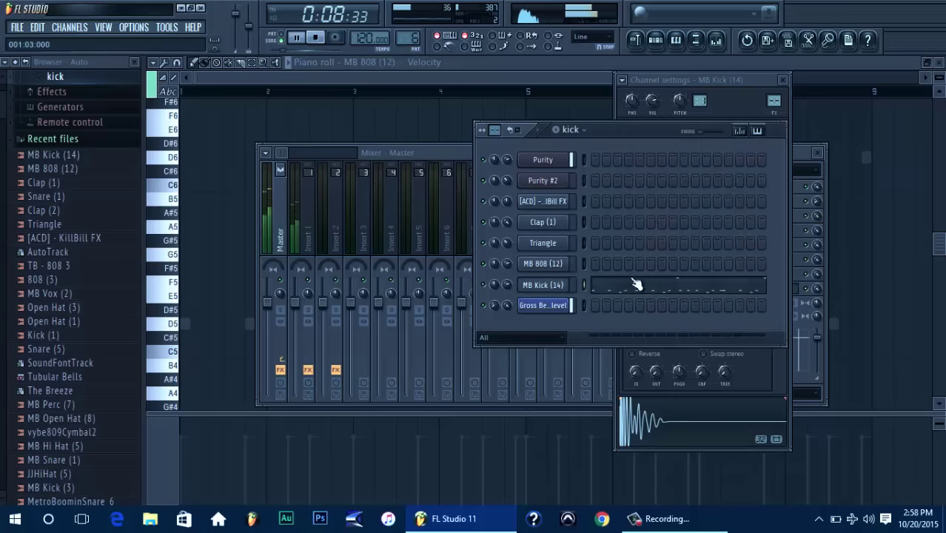
# In the MB Kick (14) piano roll, delete the beat 4 D5 notes in bars 1 and 3 and the D6 note in bar 4
pyautogui.click(650, 289)
pyautogui.moveTo(364, 78); pyautogui.dragTo(634, 78)
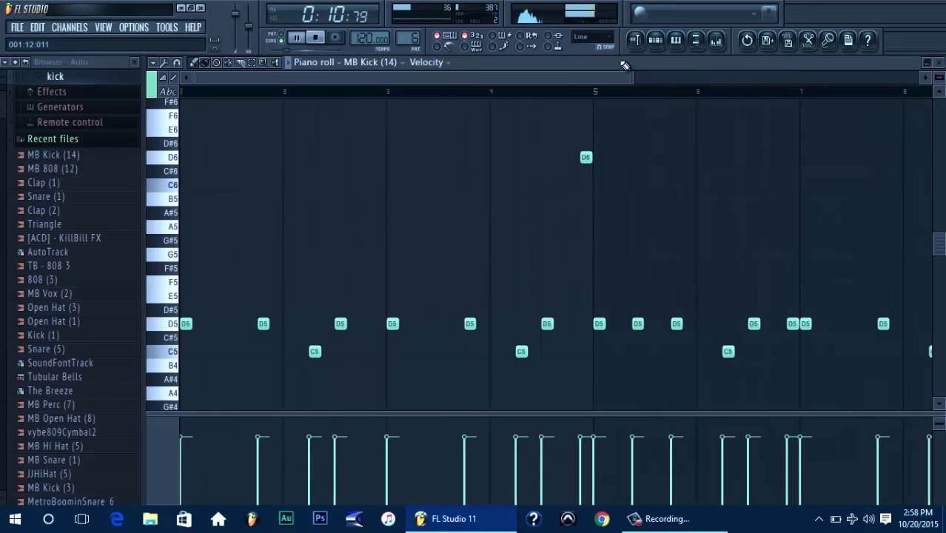
pyautogui.rightClick(263, 324)
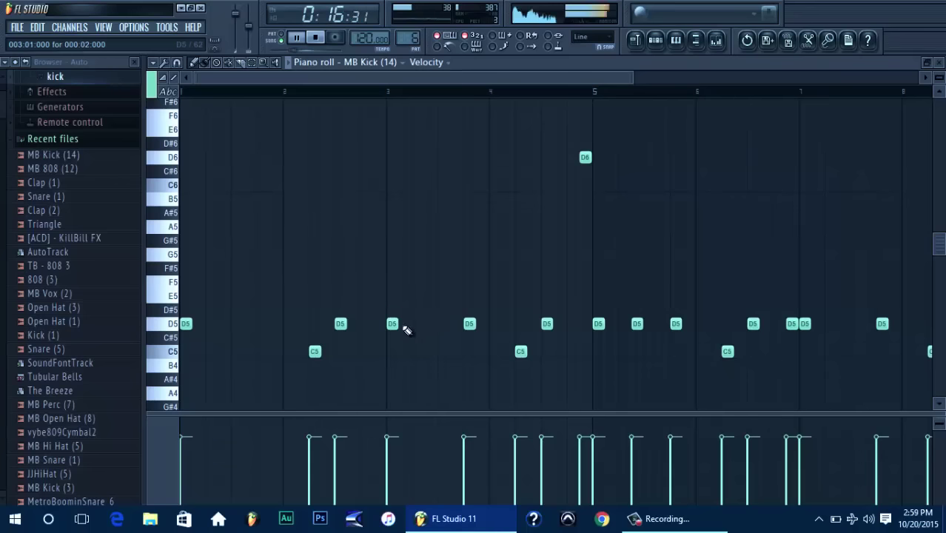
pyautogui.rightClick(474, 324)
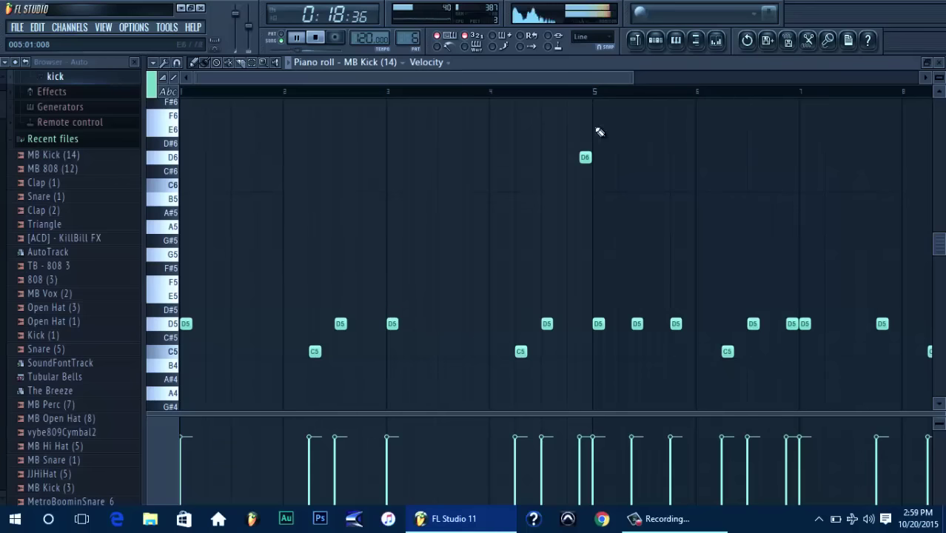
pyautogui.rightClick(586, 157)
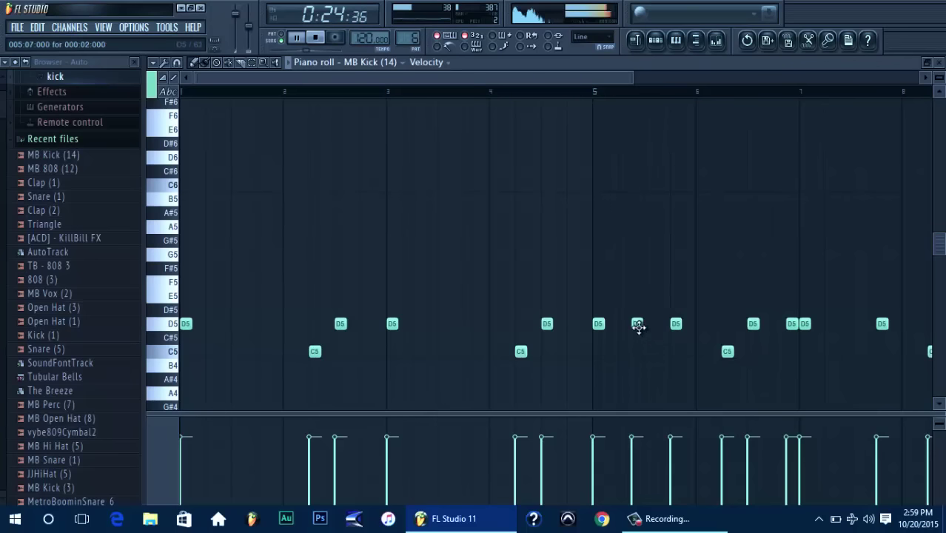
# Delete the beat 4 D5 notes in bars 5 and 7 and the C5 note in bar 6 of the kick part
pyautogui.rightClick(675, 326)
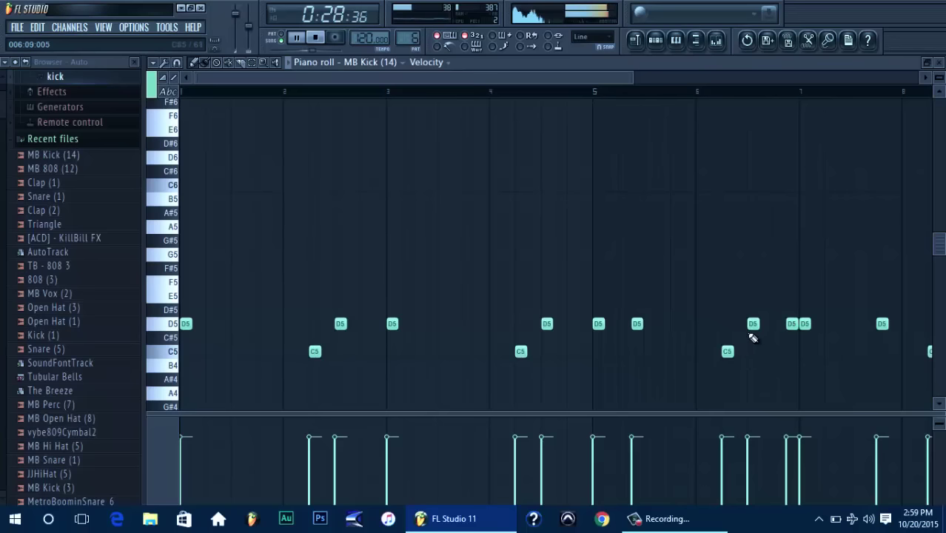
pyautogui.rightClick(728, 350)
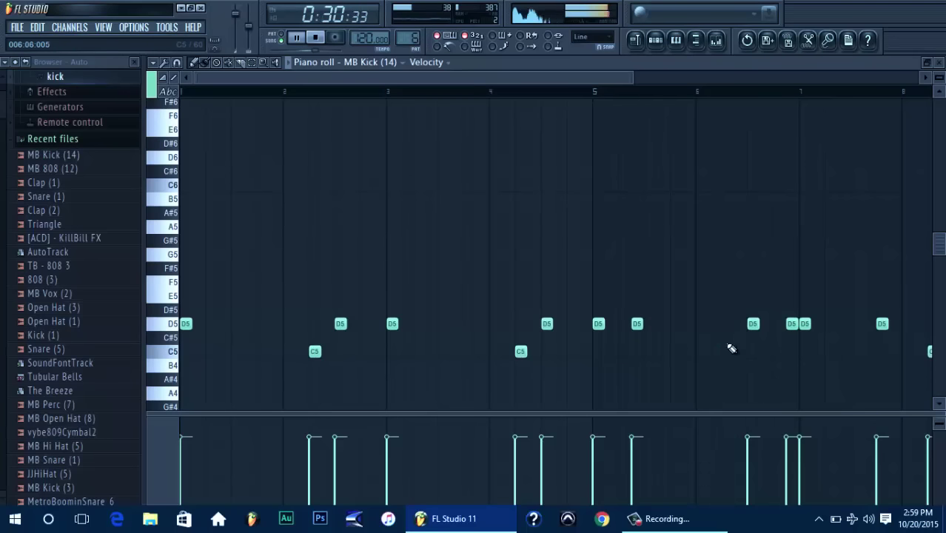
pyautogui.moveTo(630, 80); pyautogui.dragTo(725, 79)
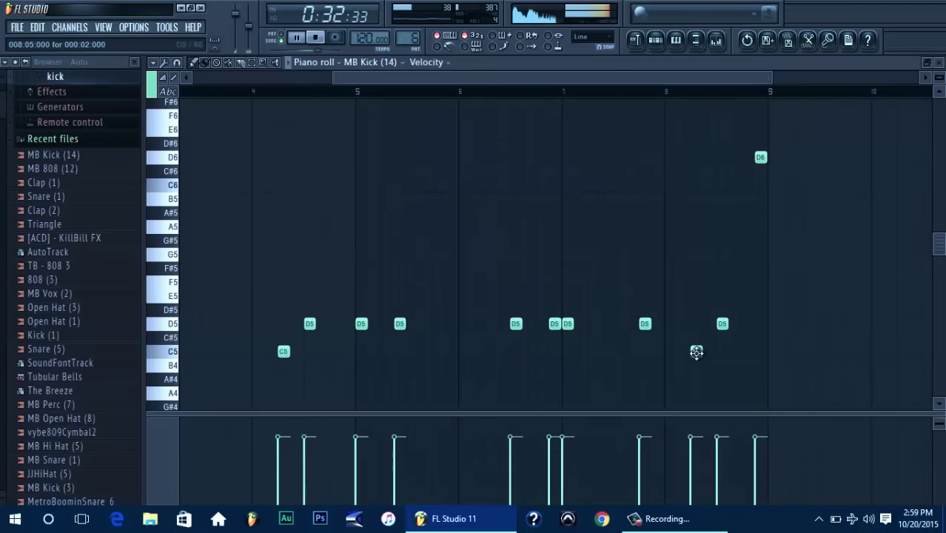
pyautogui.rightClick(645, 326)
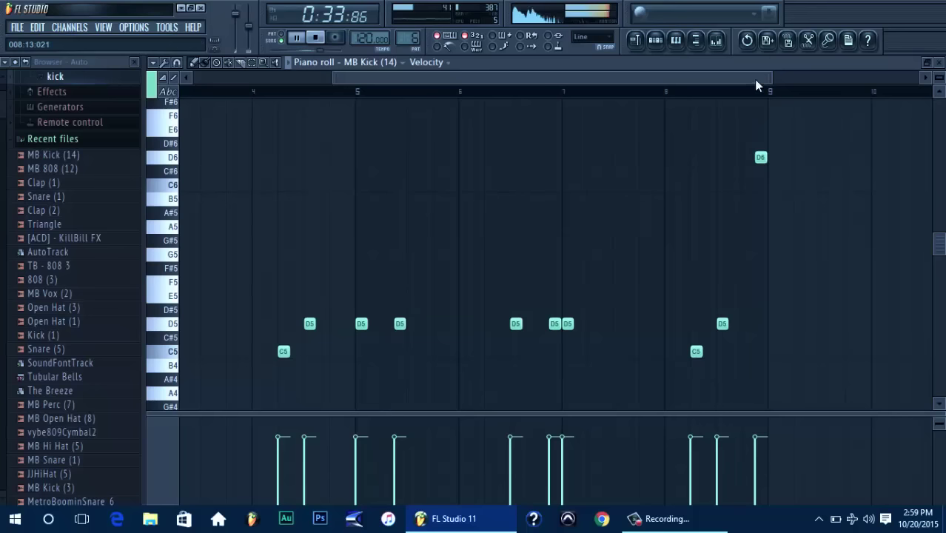
# In the playlist, duplicate the eight-bar section starting at bar 17 to bar 25 and place a kick clip on Track 6 at bar 25
pyautogui.click(666, 39)
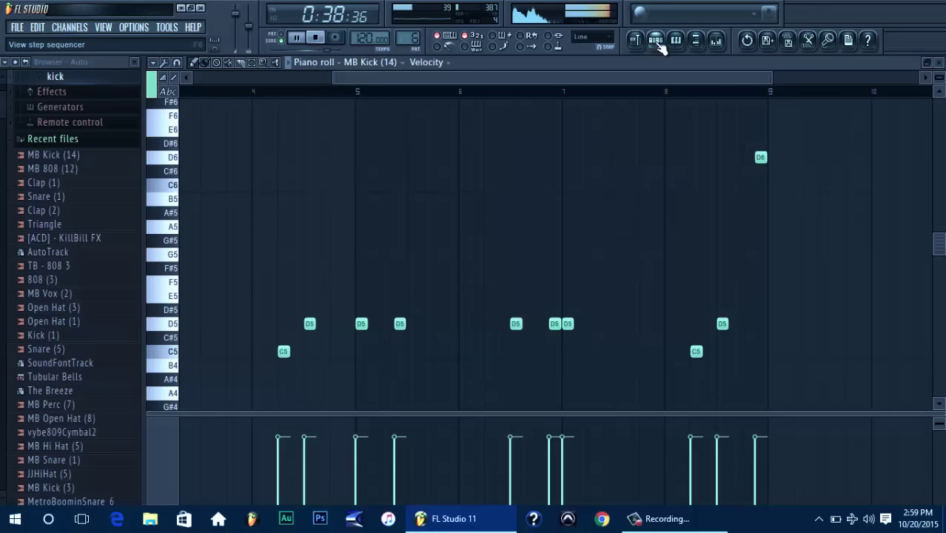
pyautogui.click(656, 42)
pyautogui.click(635, 40)
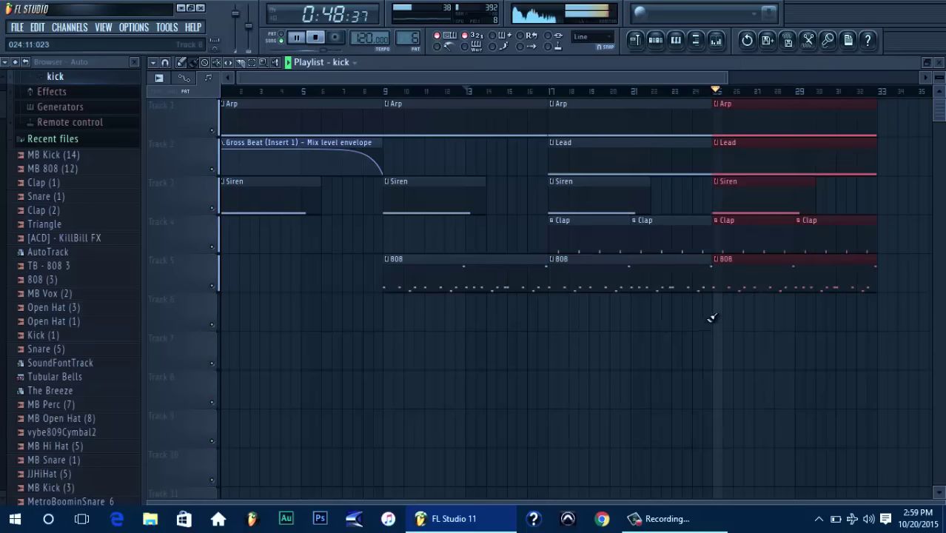
pyautogui.click(713, 318)
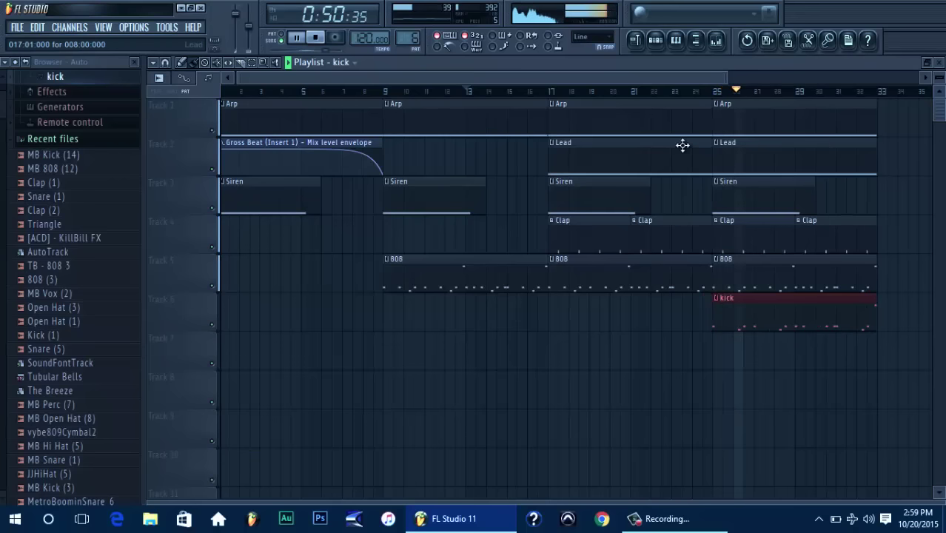
# Duplicate all clips on Tracks 1 to 6 in the eight-bar section starting at bar 25 to bar 33
pyautogui.moveTo(727, 78); pyautogui.dragTo(797, 64)
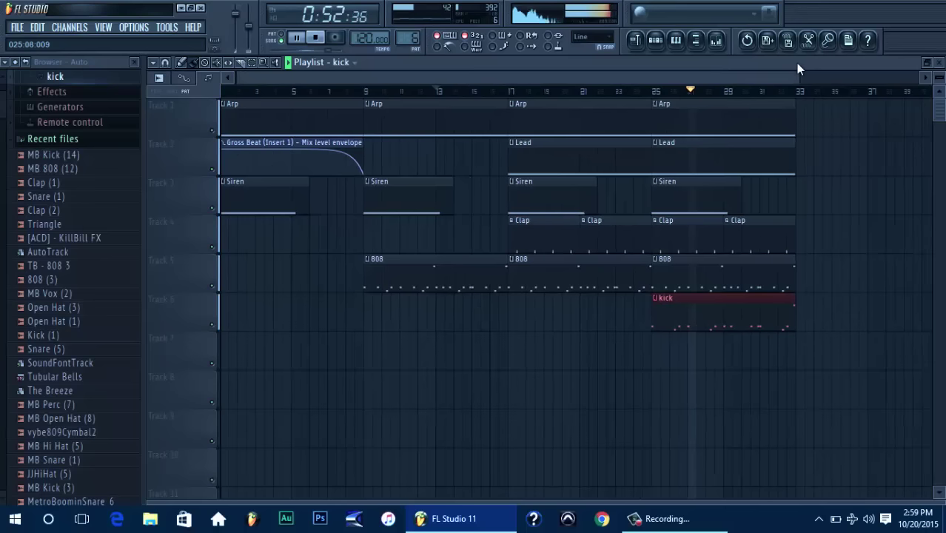
pyautogui.click(656, 41)
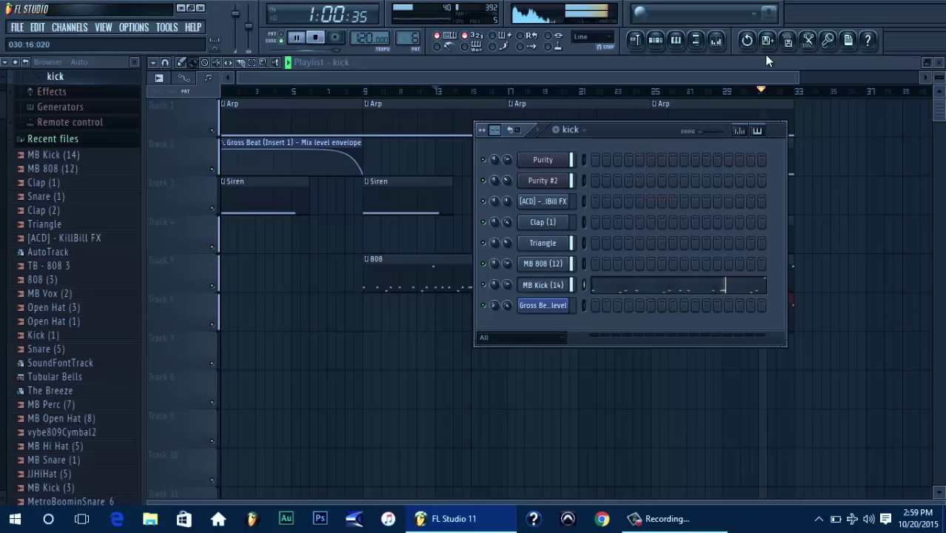
pyautogui.click(753, 75)
pyautogui.moveTo(801, 407); pyautogui.dragTo(661, 101)
pyautogui.hotkey('ctrl', 'b')
pyautogui.hscroll(1, 659, 98)
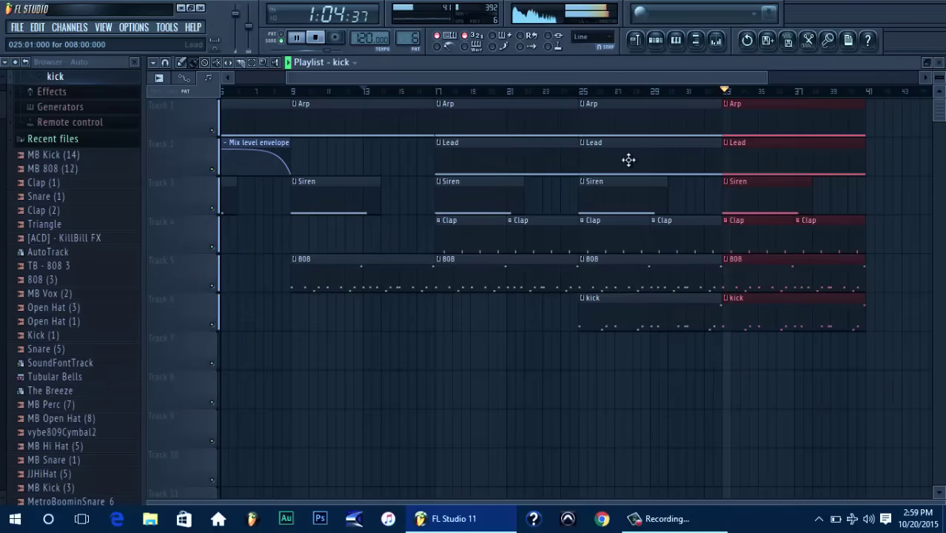
# Delete the Lead clip at bar 25 on Track 2 and stop playback
pyautogui.rightClick(628, 158)
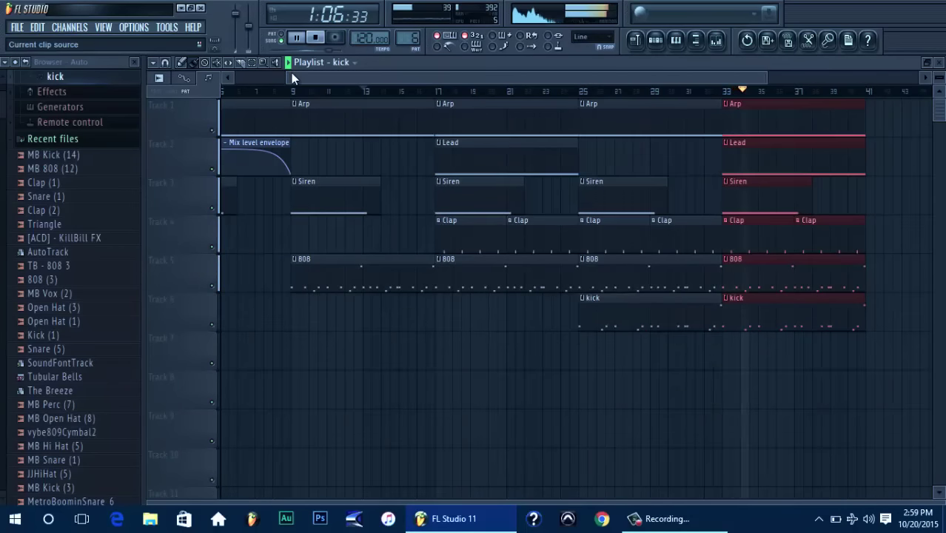
pyautogui.moveTo(287, 77); pyautogui.dragTo(228, 75)
pyautogui.press('space')
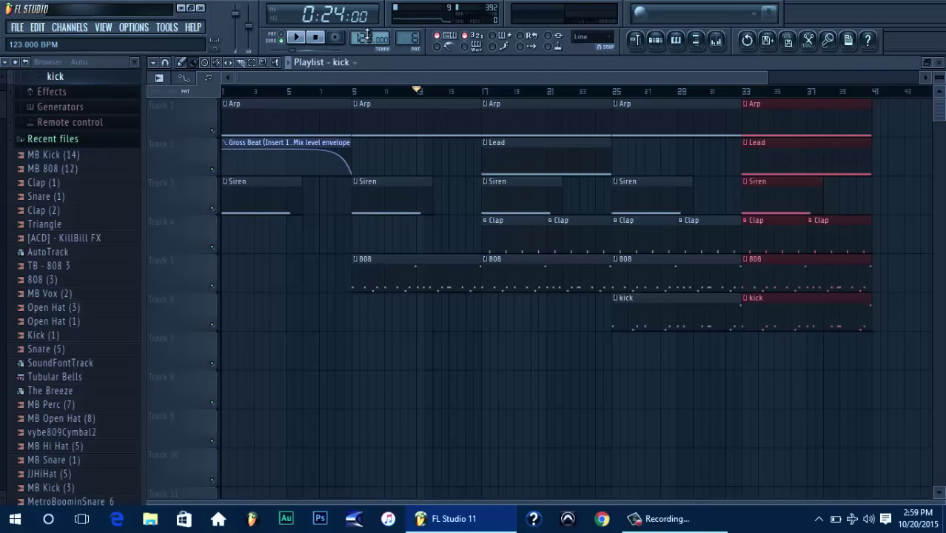
# Set the project tempo to 123 BPM, restretching all channels, and set the first Purity instrument's BPM to 123
pyautogui.moveTo(368, 35); pyautogui.dragTo(368, 34)
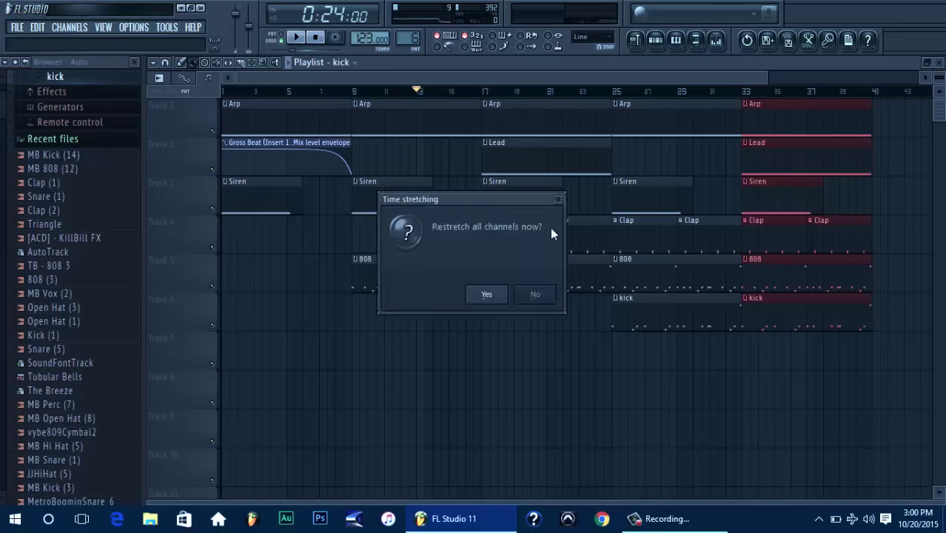
pyautogui.click(489, 295)
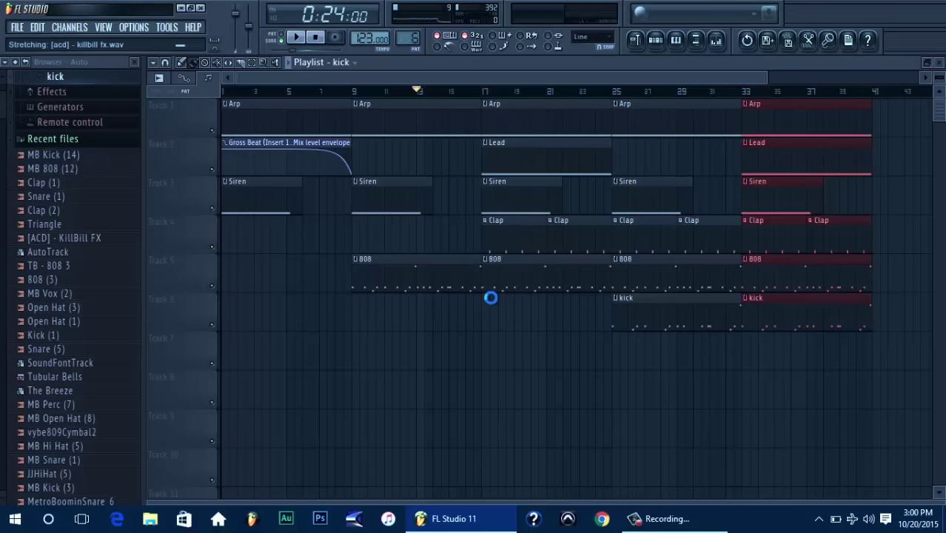
pyautogui.click(659, 41)
pyautogui.click(543, 160)
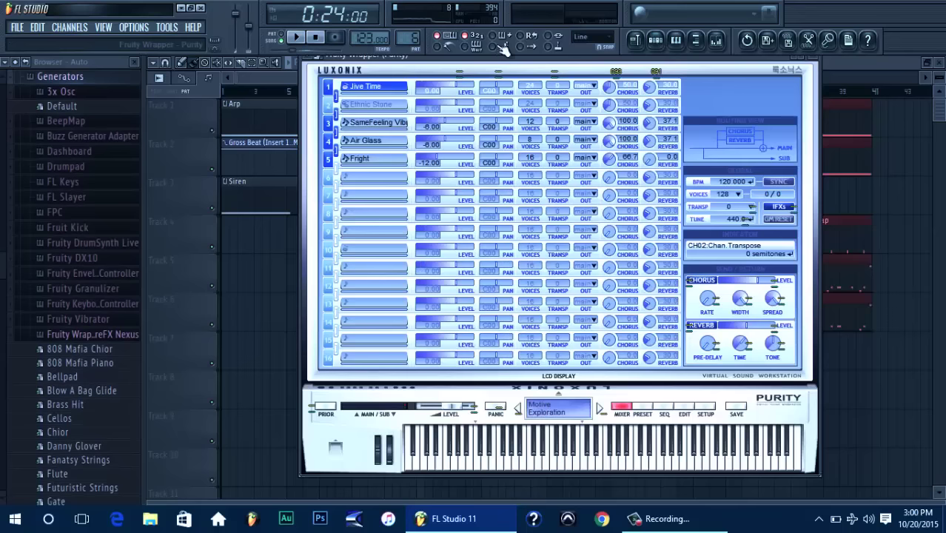
pyautogui.click(648, 407)
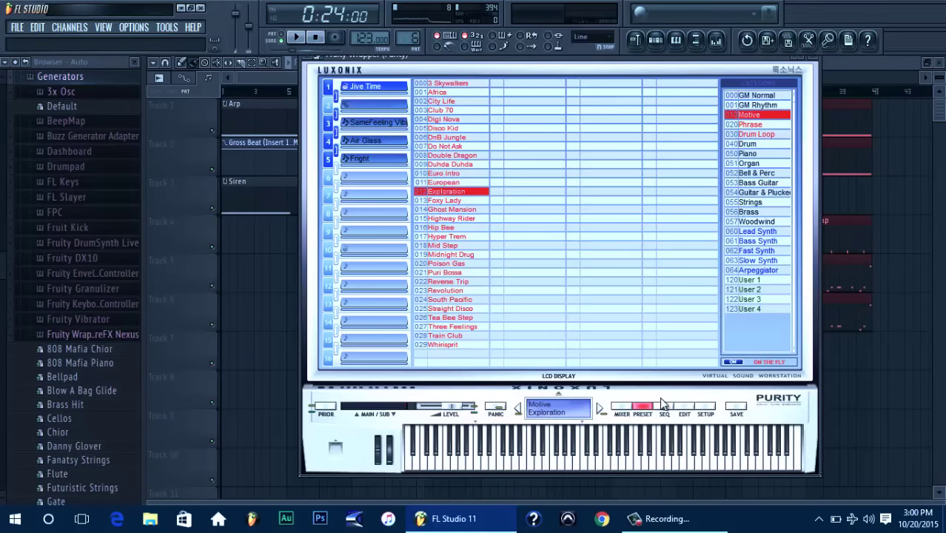
pyautogui.click(620, 407)
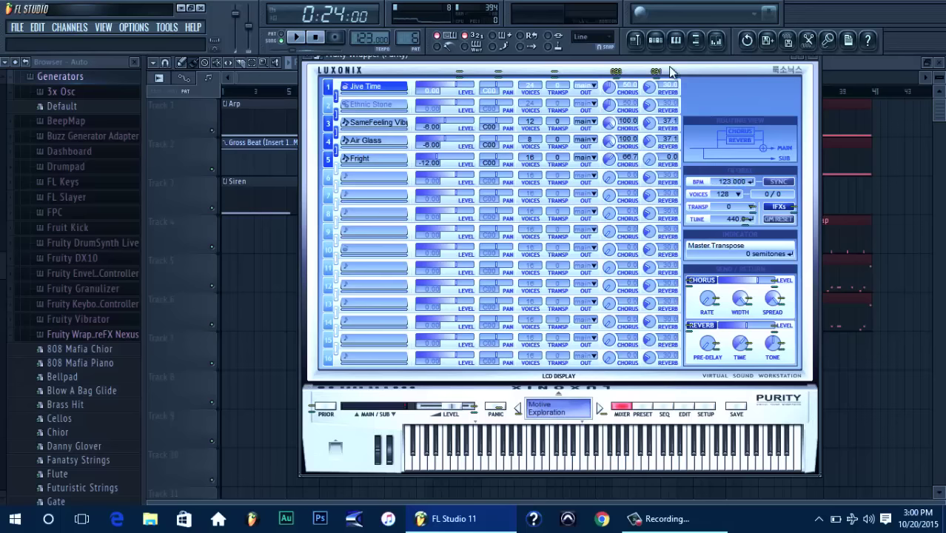
# Set the Purity #2 instrument's BPM to 123 and play back the arrangement at the new tempo
pyautogui.click(656, 42)
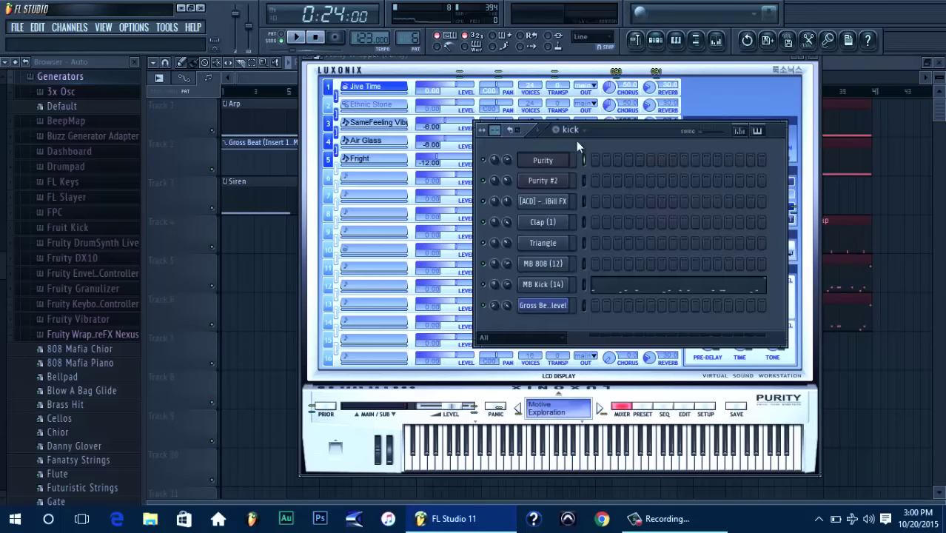
pyautogui.click(561, 188)
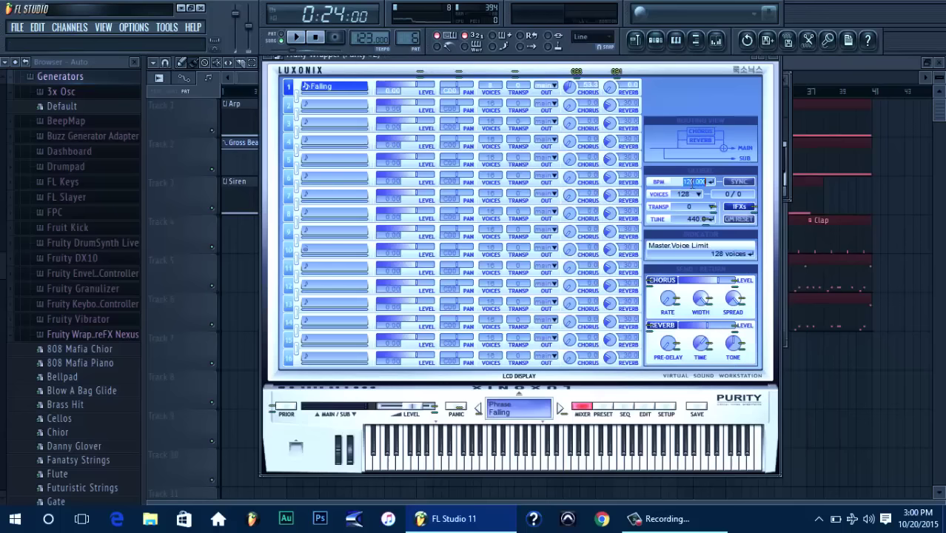
pyautogui.scroll(3, 710, 183)
pyautogui.press('space')
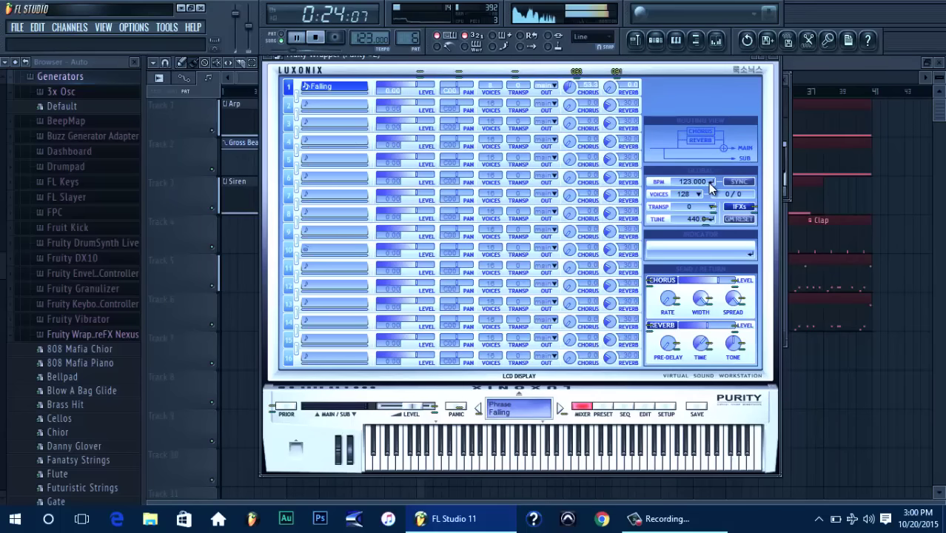
pyautogui.click(649, 43)
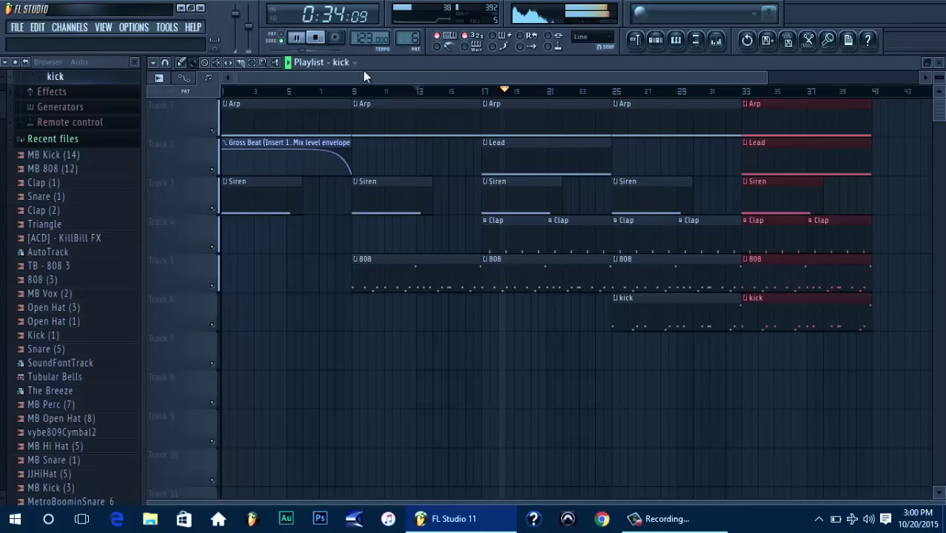
pyautogui.click(319, 38)
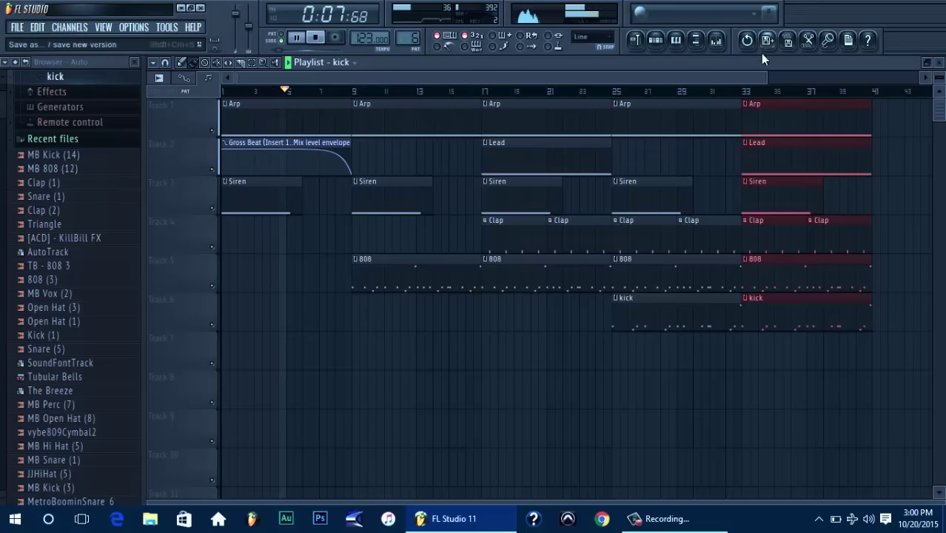
# Audition drum samples from the recent files and add JJHiHat (5) as a new channel below MB Kick (14)
pyautogui.moveTo(767, 77); pyautogui.dragTo(863, 78)
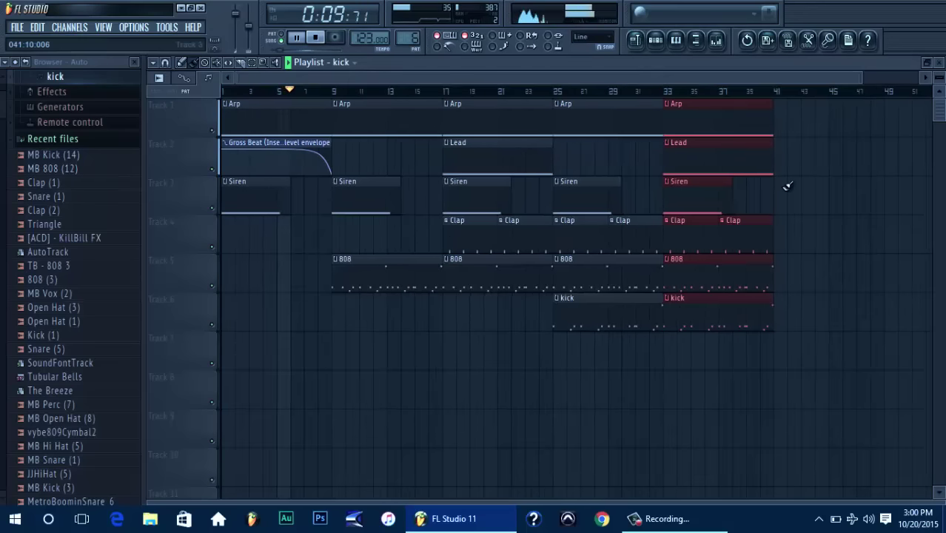
pyautogui.click(655, 39)
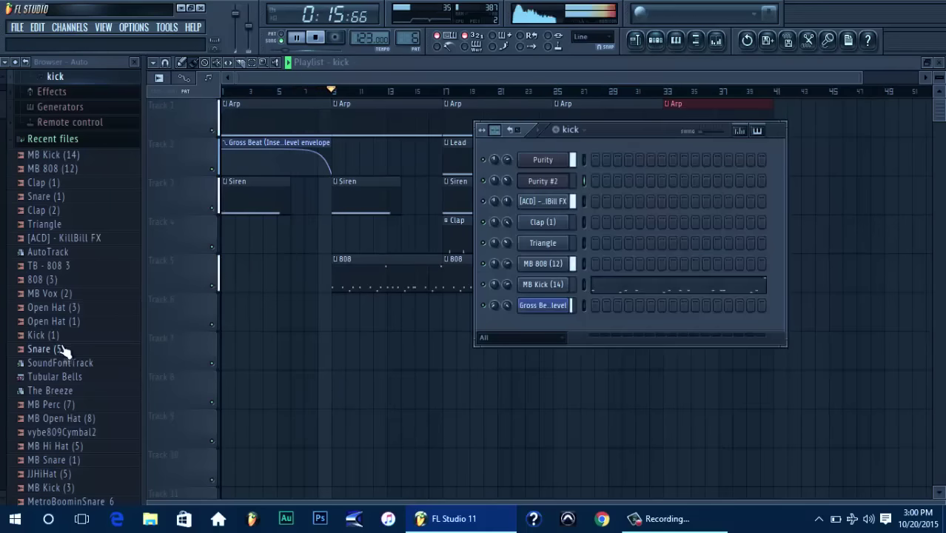
pyautogui.click(75, 309)
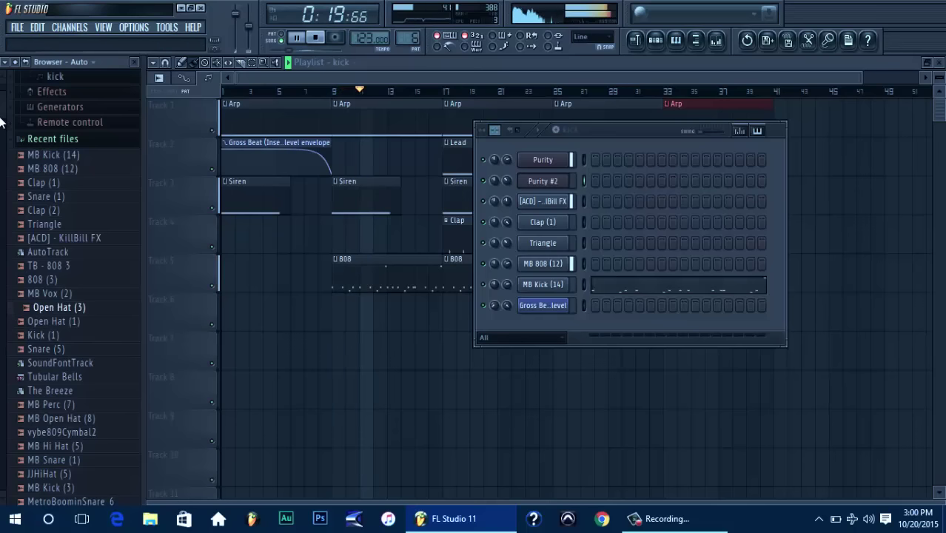
pyautogui.scroll(-10, 2, 122)
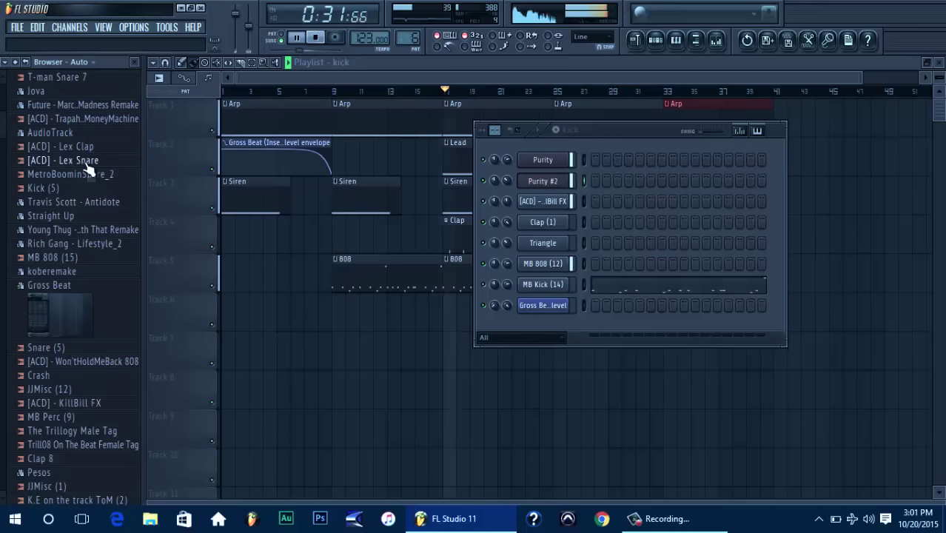
pyautogui.press('space')
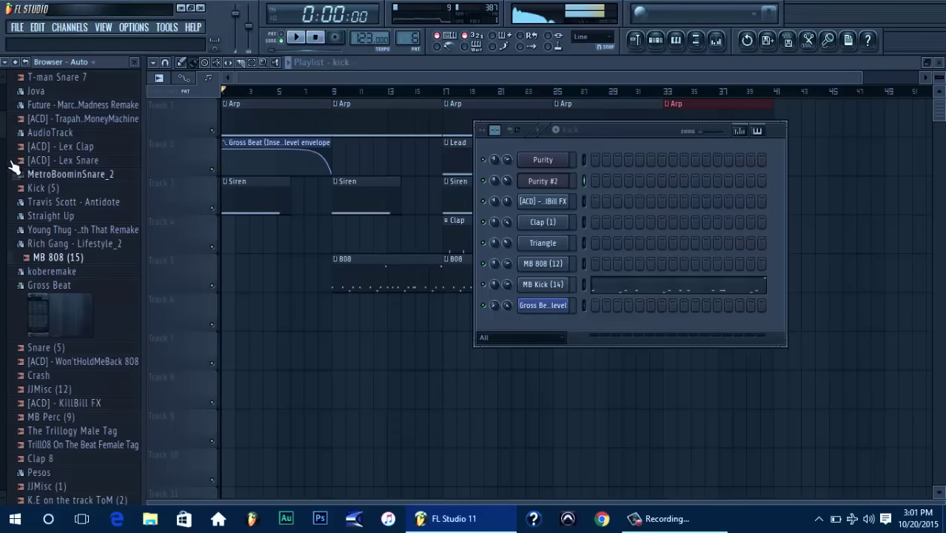
pyautogui.scroll(2, 1, 114)
pyautogui.scroll(4, 74, 211)
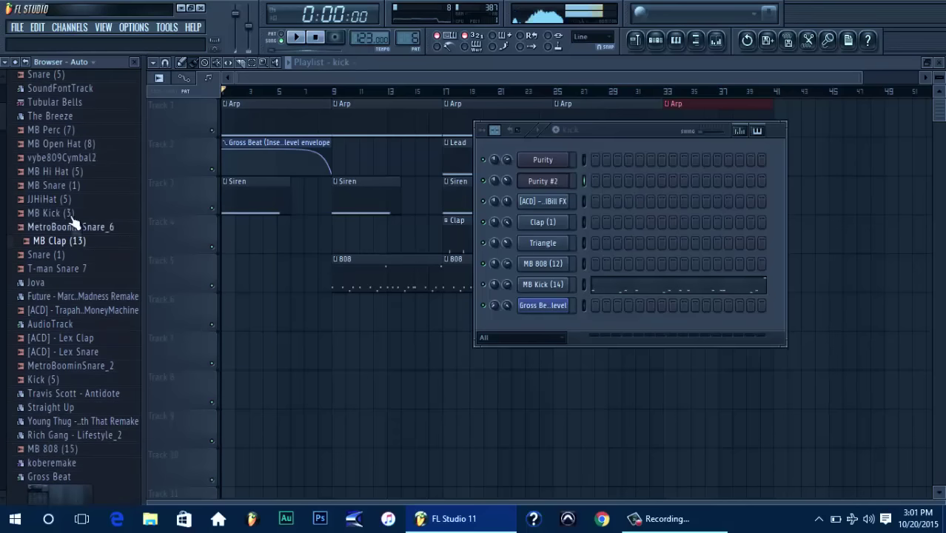
pyautogui.moveTo(66, 199); pyautogui.dragTo(581, 301)
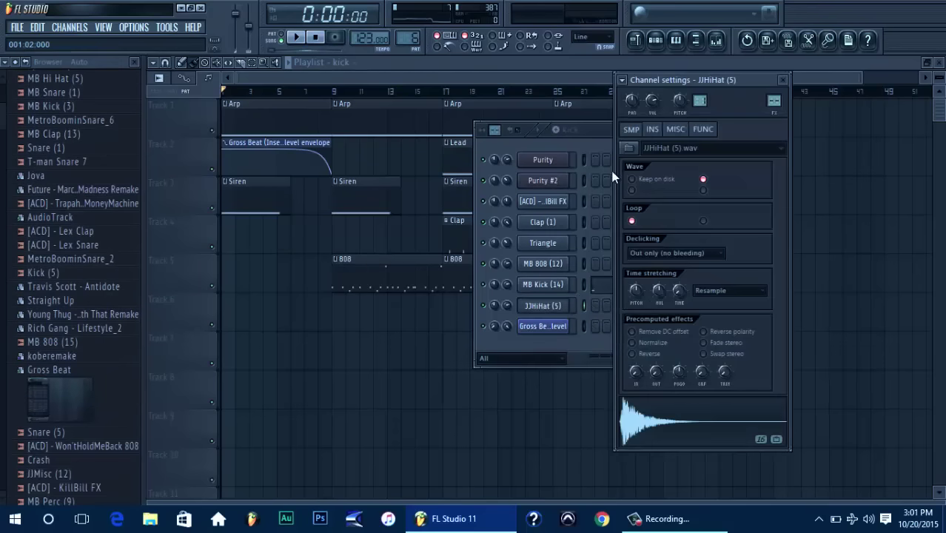
# Create a new empty pattern and name it hihats
pyautogui.click(584, 130)
pyautogui.click(585, 136)
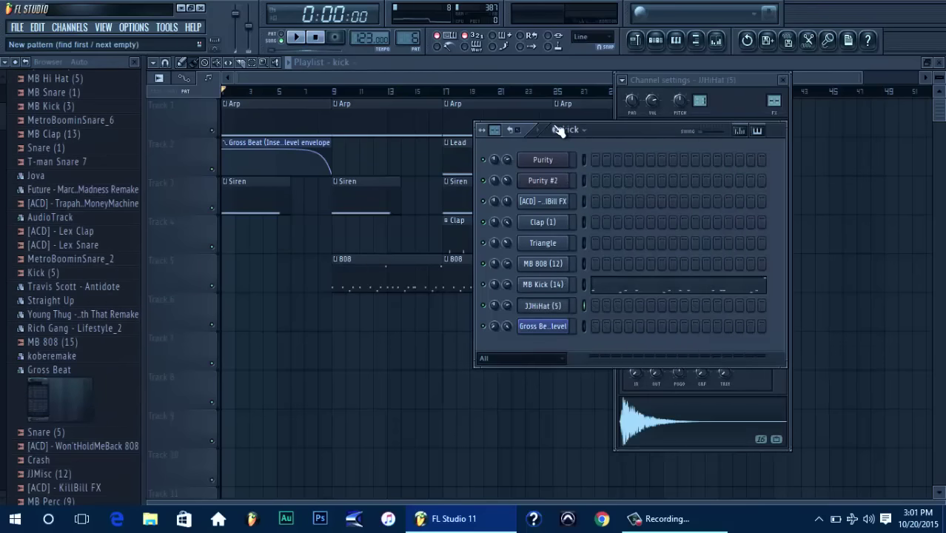
pyautogui.click(557, 131)
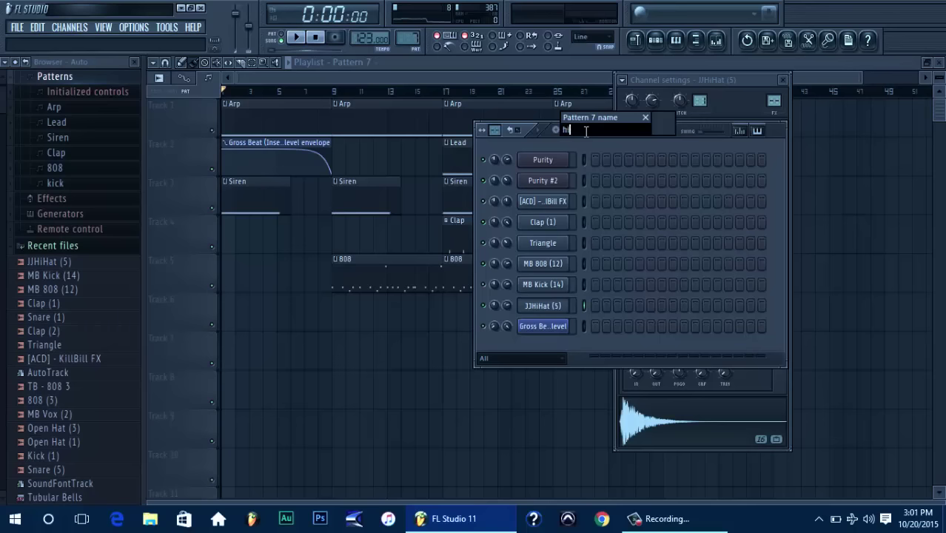
pyautogui.press('Return')
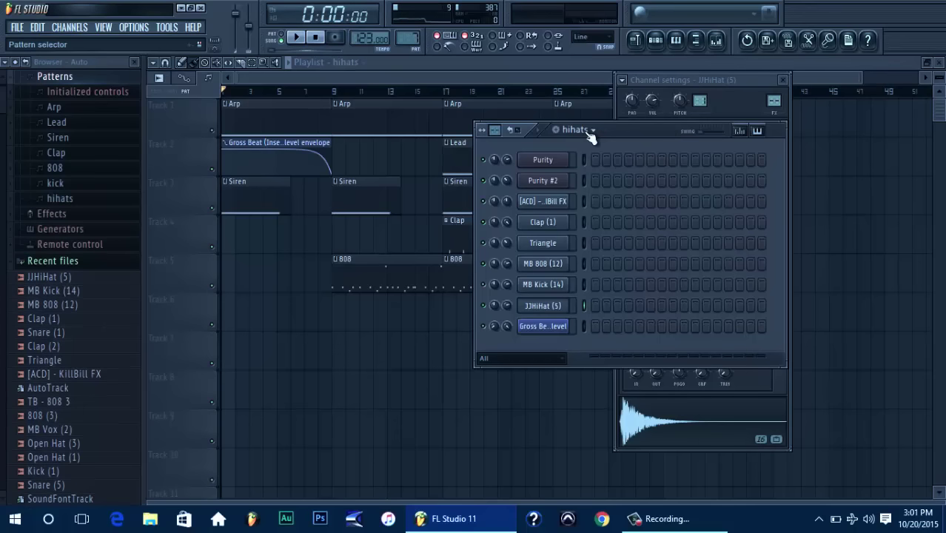
# Fill the JJHiHat (5) channel on every 2 steps and send the hits to the piano roll as notes
pyautogui.rightClick(570, 305)
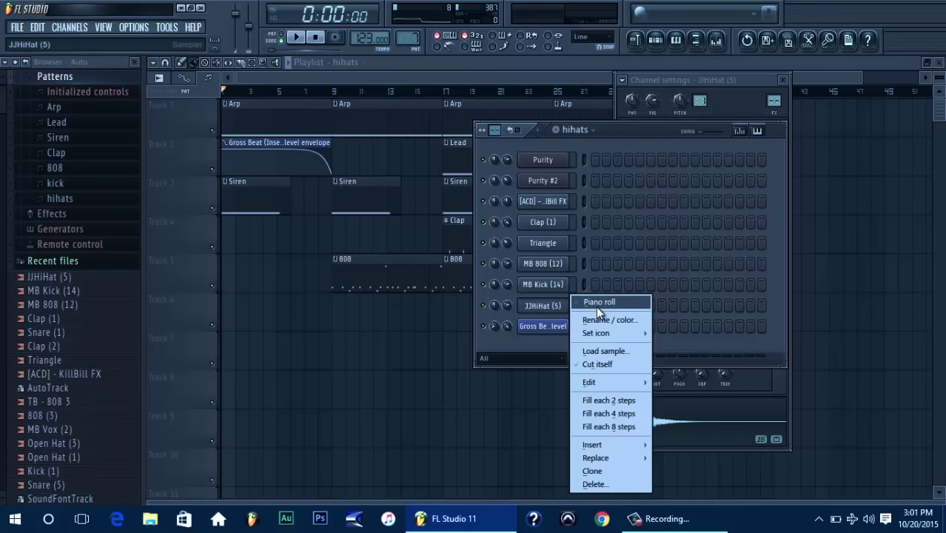
pyautogui.click(609, 400)
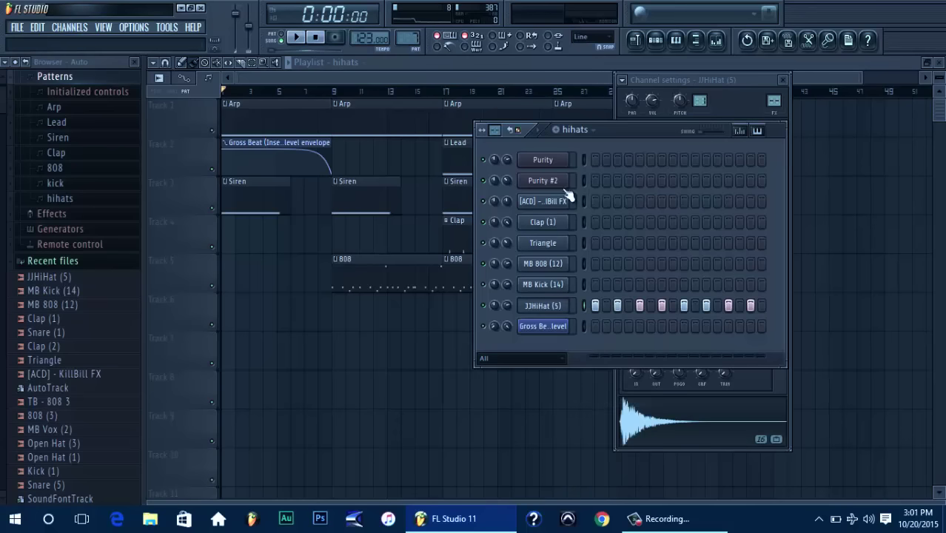
pyautogui.rightClick(567, 304)
pyautogui.click(592, 302)
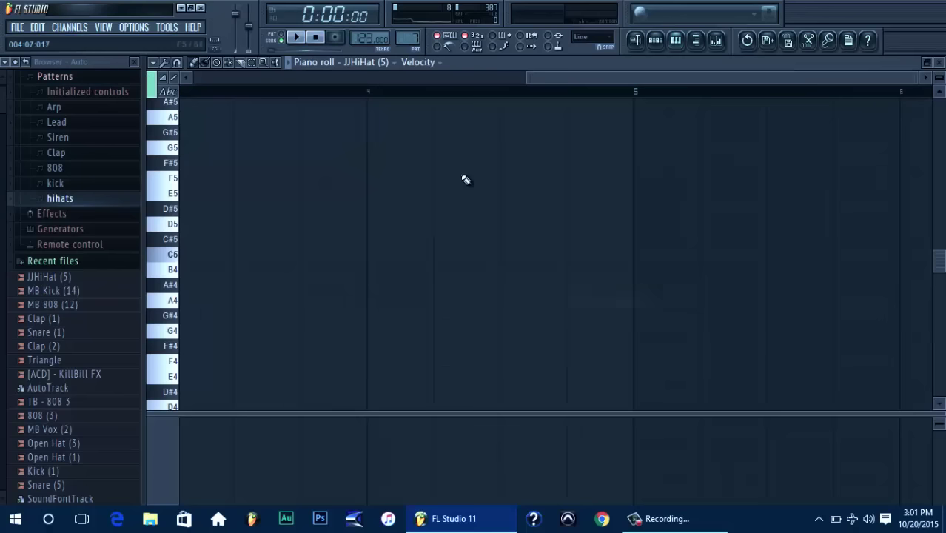
pyautogui.click(656, 41)
pyautogui.click(633, 306)
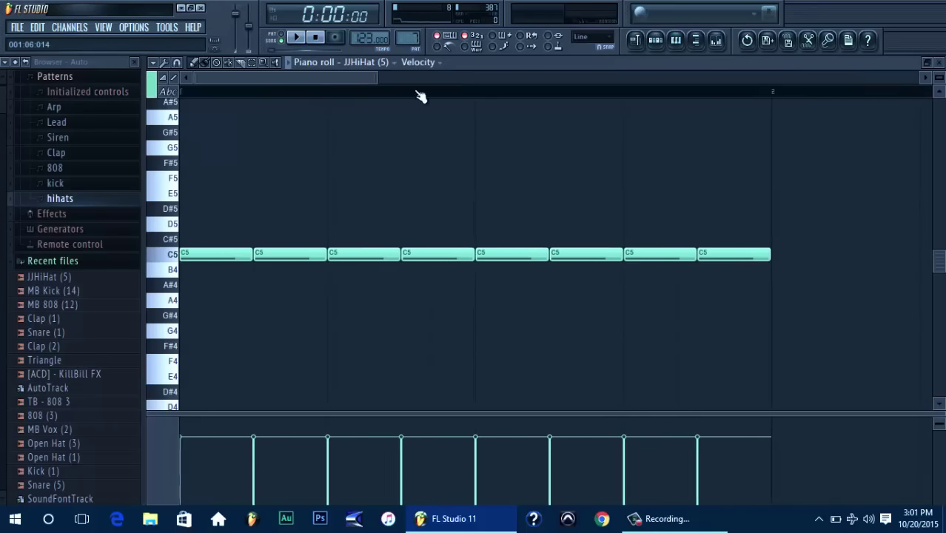
pyautogui.moveTo(379, 77); pyautogui.dragTo(559, 76)
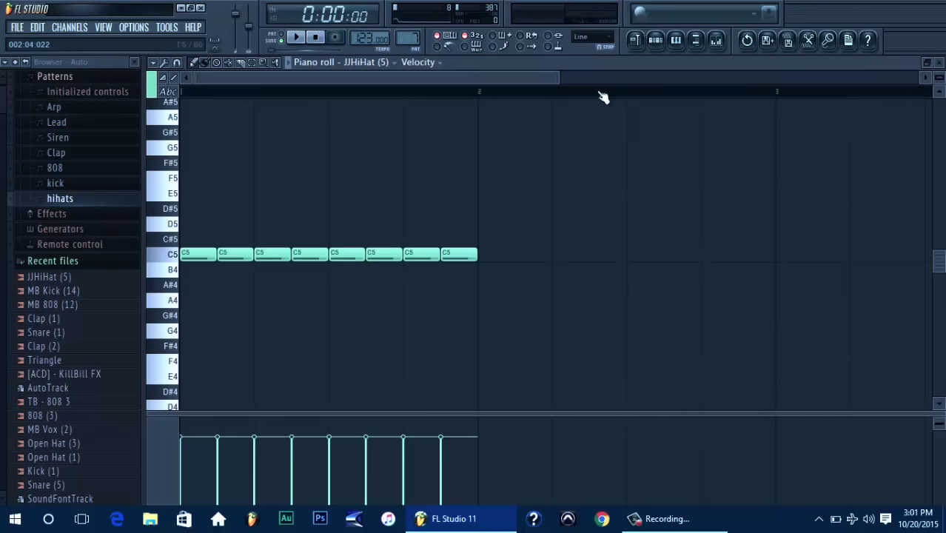
# Place a hihats clip on Track 7 of the playlist at bar 9, resized to four bars long
pyautogui.click(656, 41)
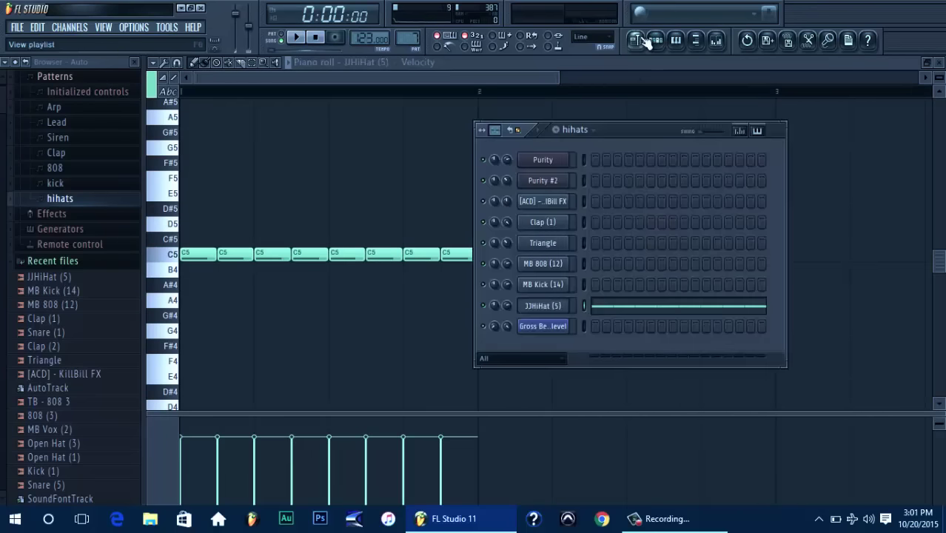
pyautogui.click(638, 40)
pyautogui.click(337, 361)
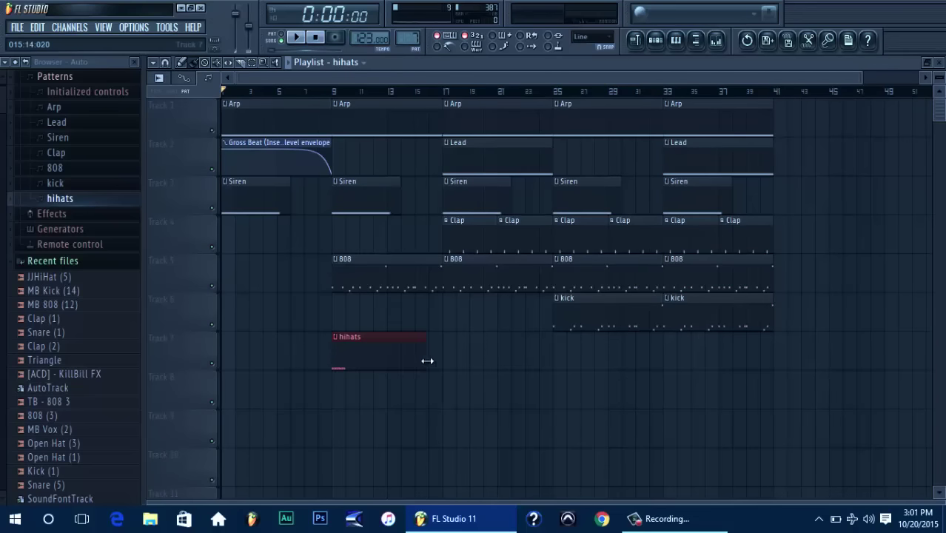
pyautogui.moveTo(362, 355); pyautogui.dragTo(401, 358)
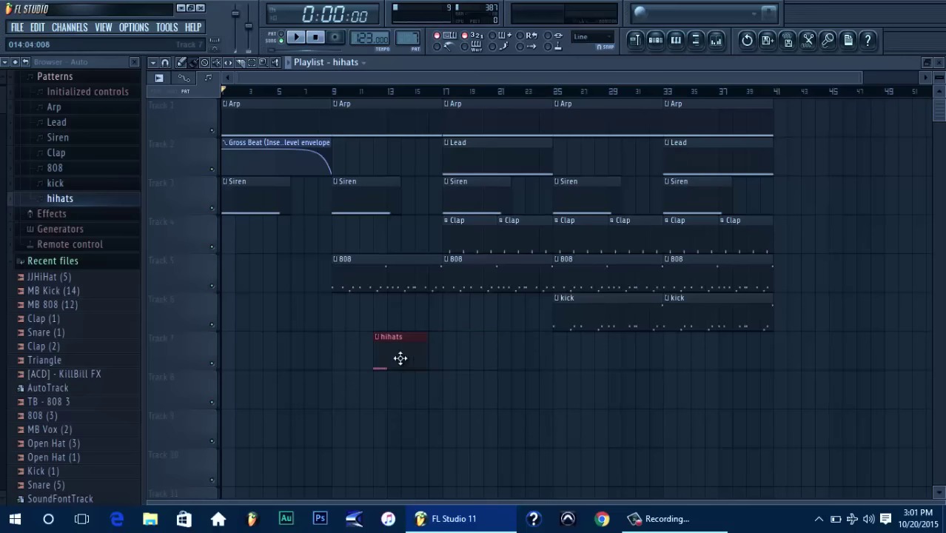
# Chop the first C5 note of the JJHiHat (5) part into three 1/6-beat notes while the song plays
pyautogui.click(658, 41)
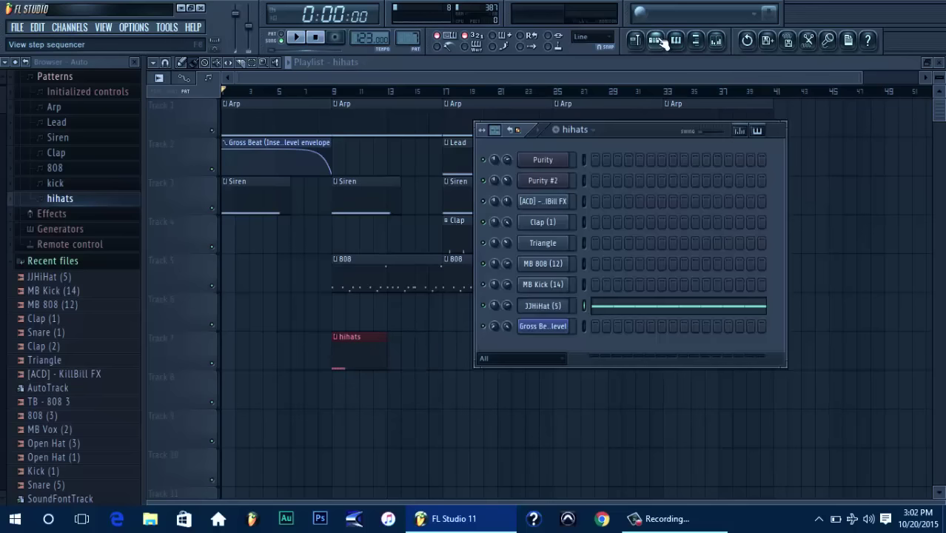
pyautogui.click(607, 307)
pyautogui.press('space')
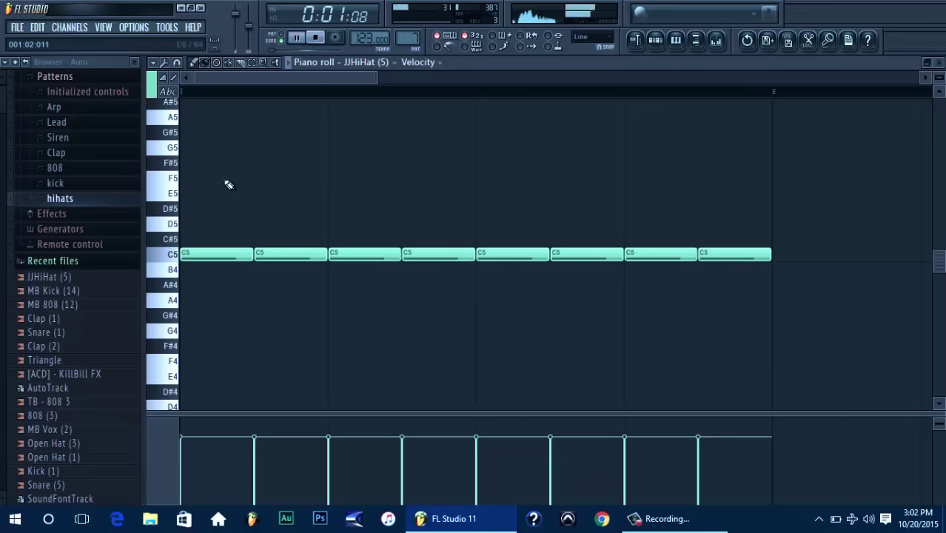
pyautogui.click(226, 259)
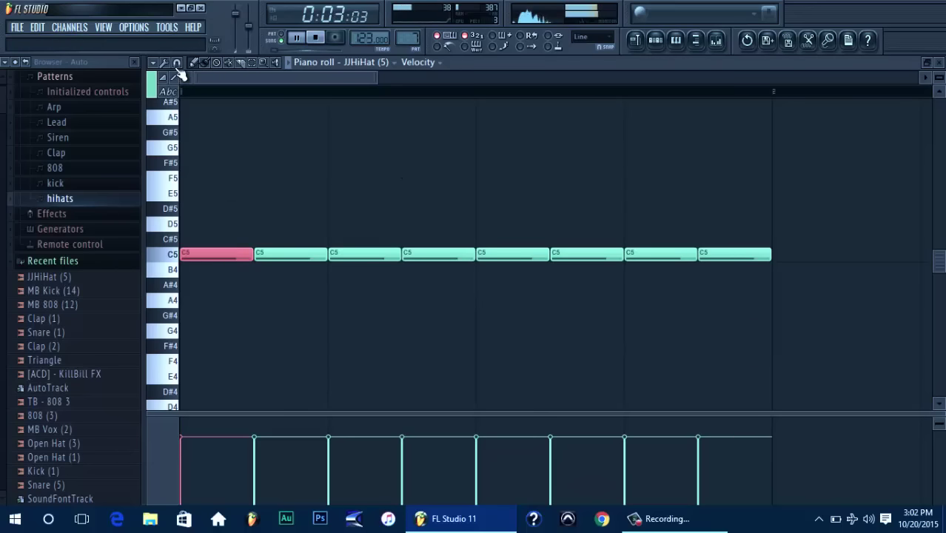
pyautogui.click(176, 65)
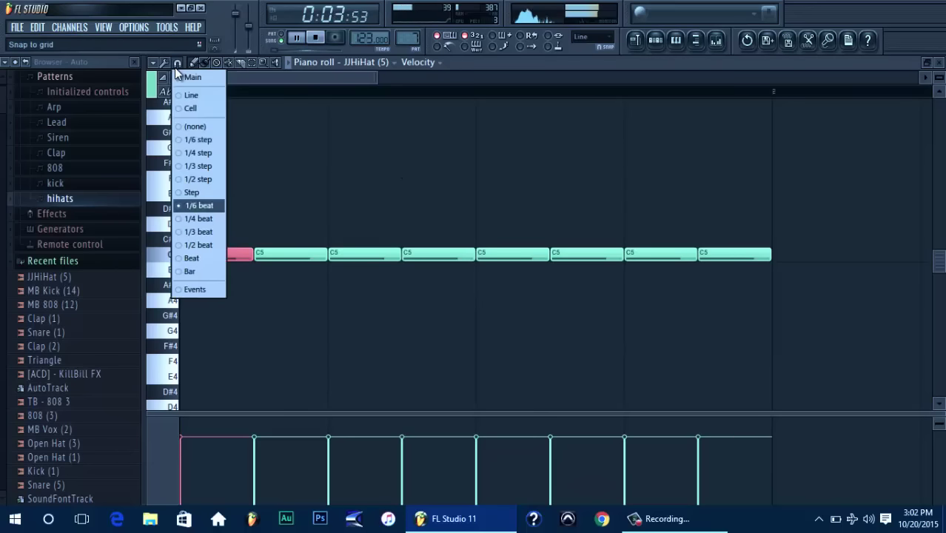
pyautogui.click(332, 71)
pyautogui.hotkey('ctrl', 'u')
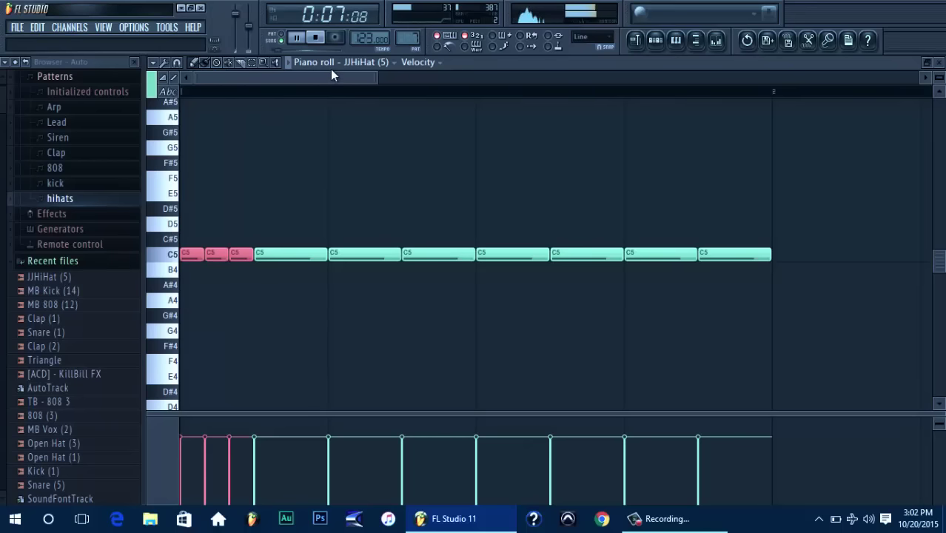
pyautogui.rightClick(302, 255)
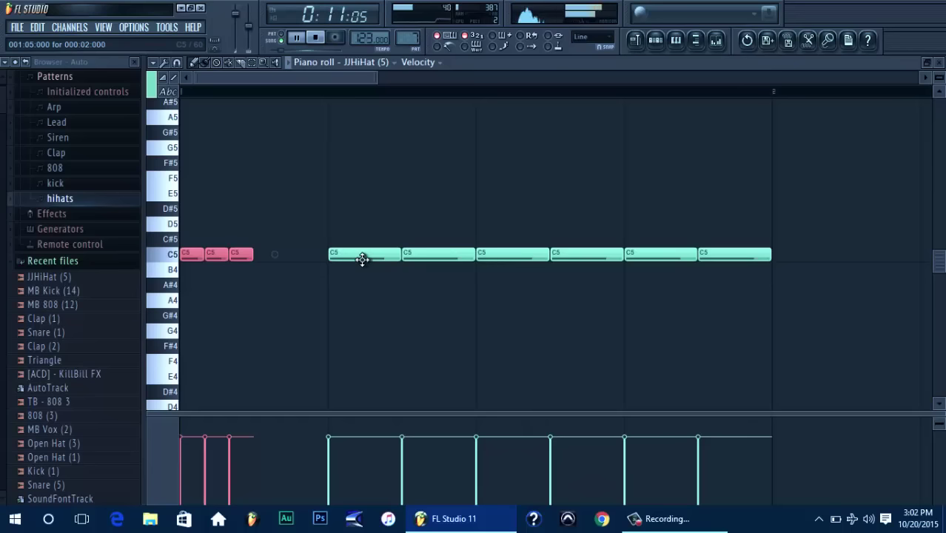
pyautogui.hotkey('ctrl', 'z')
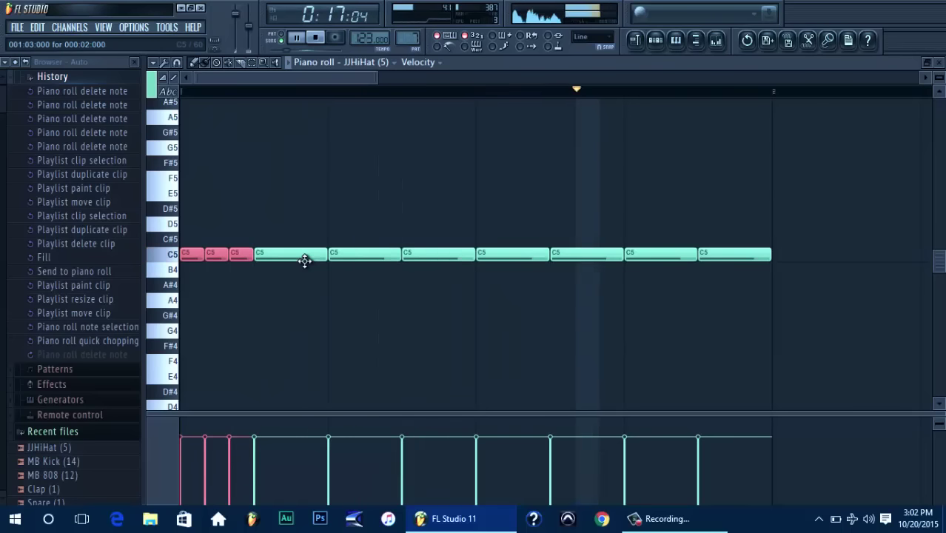
# Chop the first remaining long C5 note, right after the triplet roll, into four 1/2-step notes and play back the roll
pyautogui.press('space')
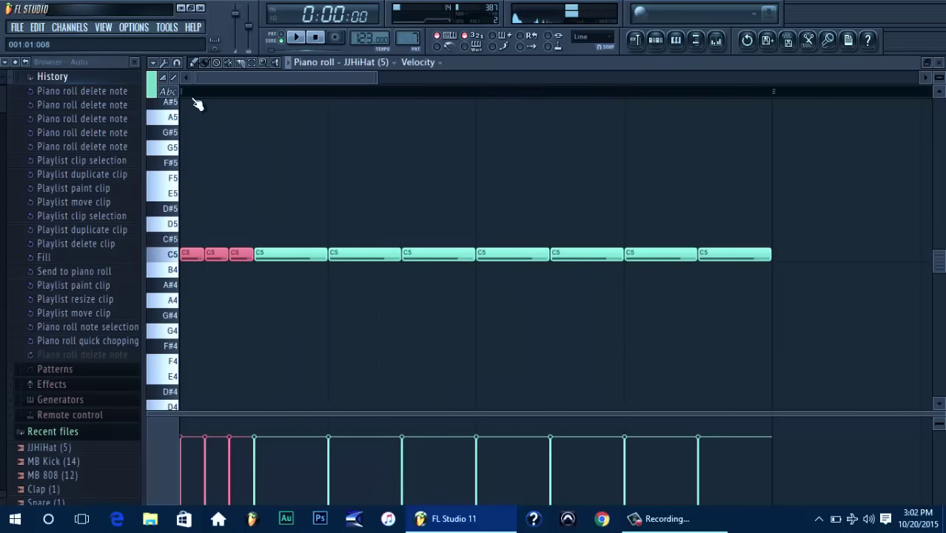
pyautogui.press('space')
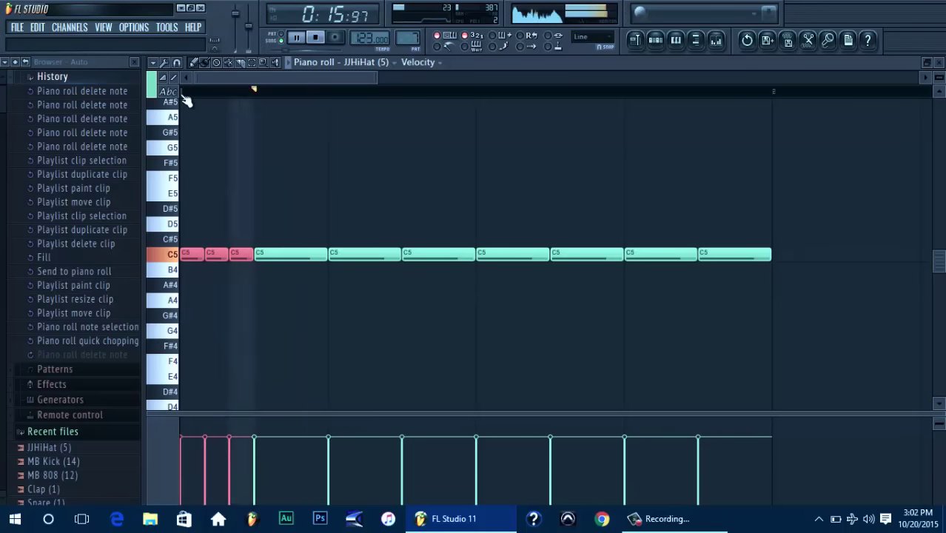
pyautogui.click(271, 256)
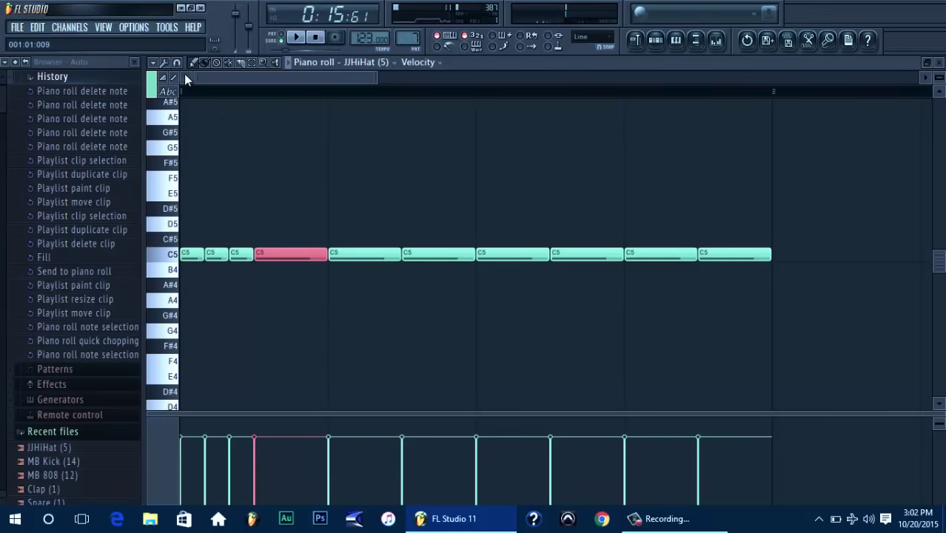
pyautogui.click(184, 74)
pyautogui.click(210, 181)
pyautogui.hotkey('ctrl', 'u')
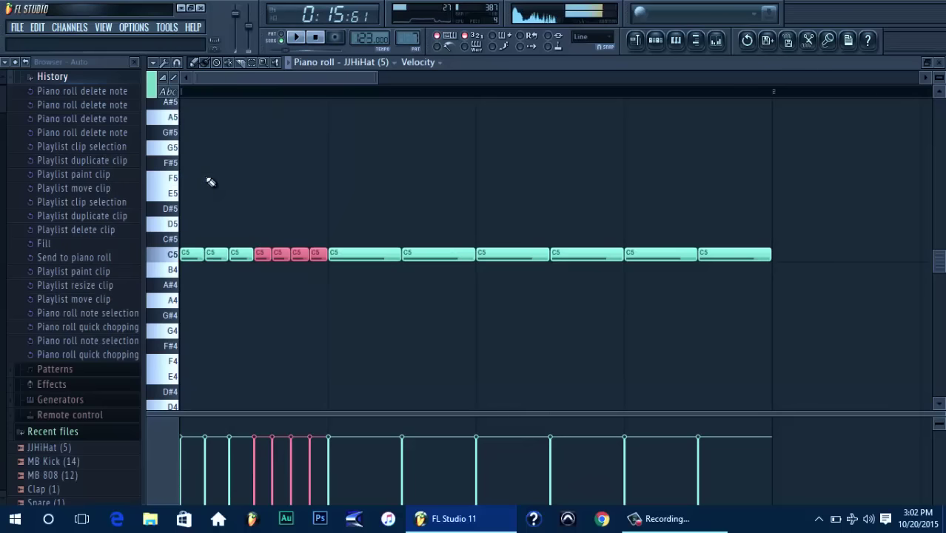
pyautogui.press('space')
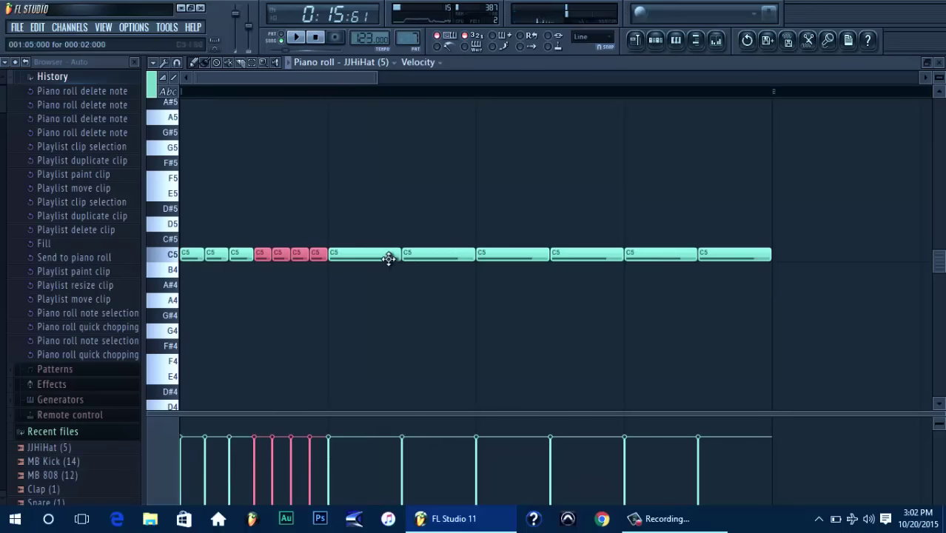
# Chop the next two long C5 notes with a 1/3-beat snap, audition them, and cut the resulting notes from the part
pyautogui.moveTo(360, 233); pyautogui.dragTo(412, 270)
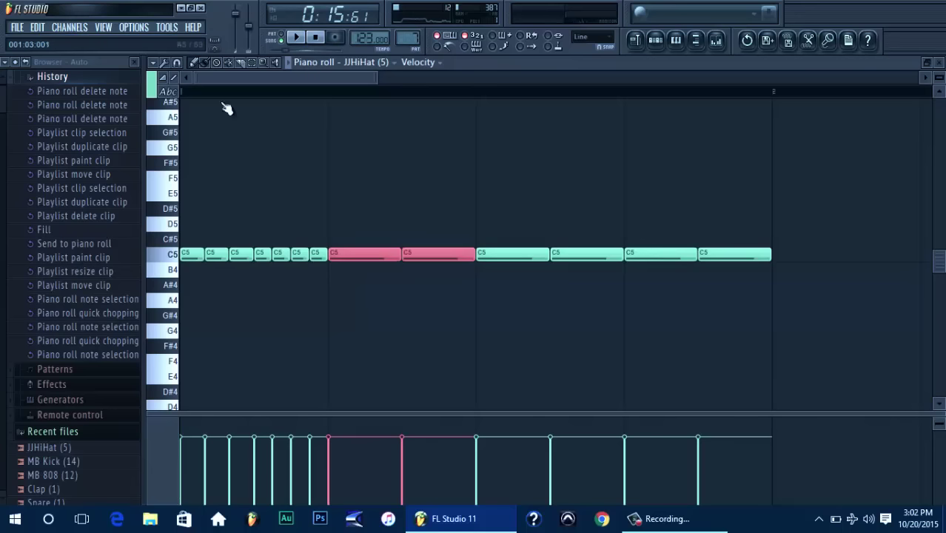
pyautogui.click(179, 62)
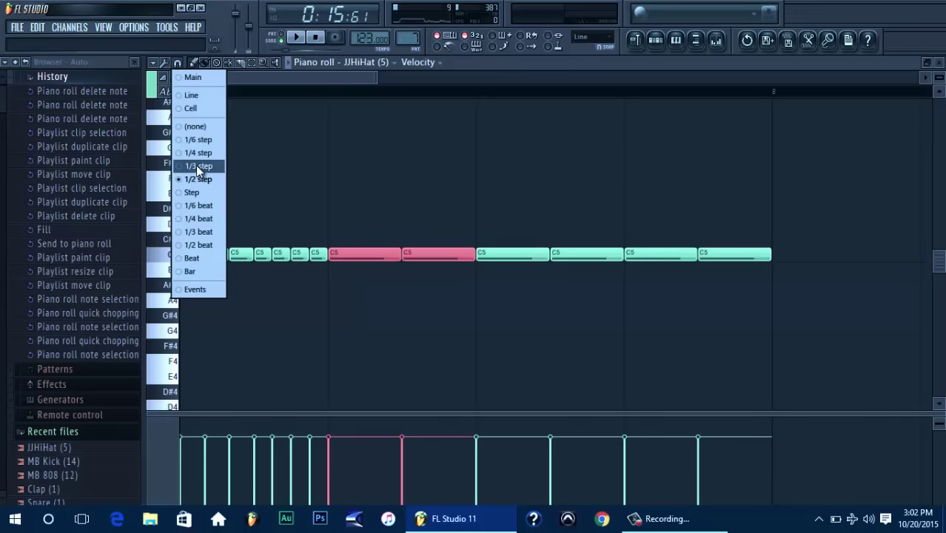
pyautogui.click(210, 234)
pyautogui.hotkey('ctrl', 'u')
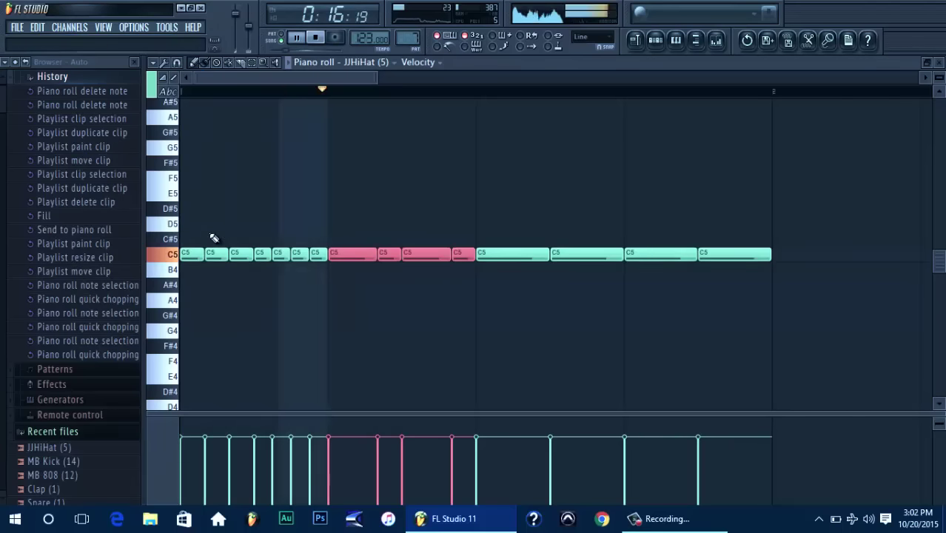
pyautogui.hotkey('ctrl', 'x')
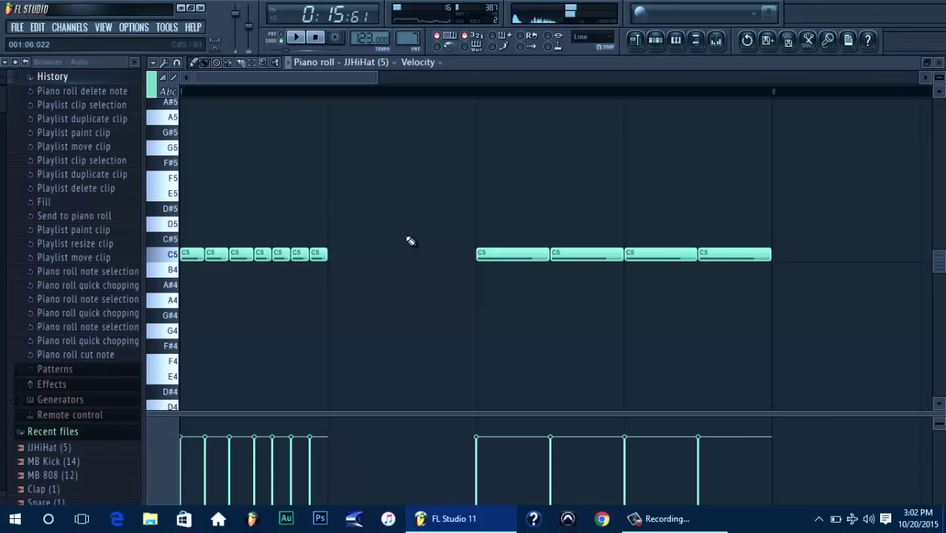
# Add a C5 note in the empty second beat, extend it to the next note, and chop it into 1/3-beat notes
pyautogui.click(340, 257)
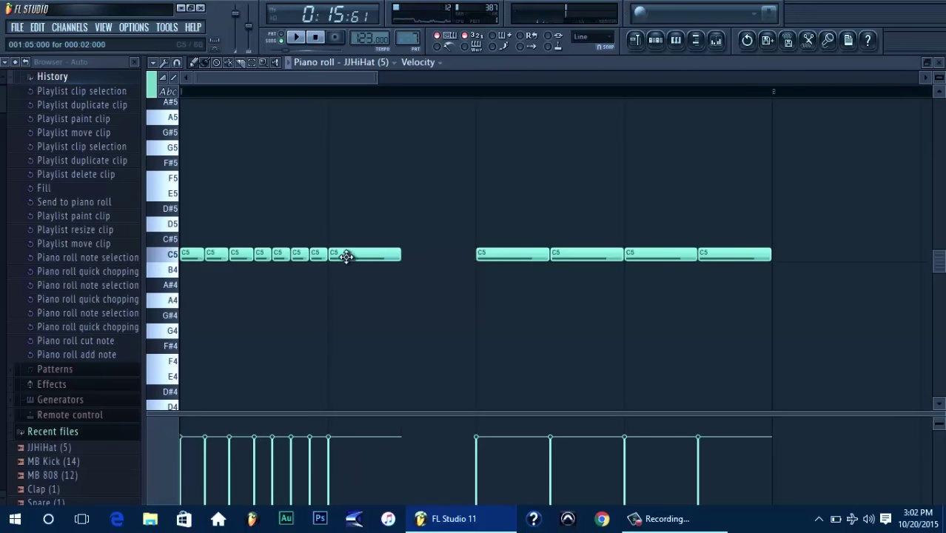
pyautogui.click(346, 256)
pyautogui.hotkey('ctrl', 'l')
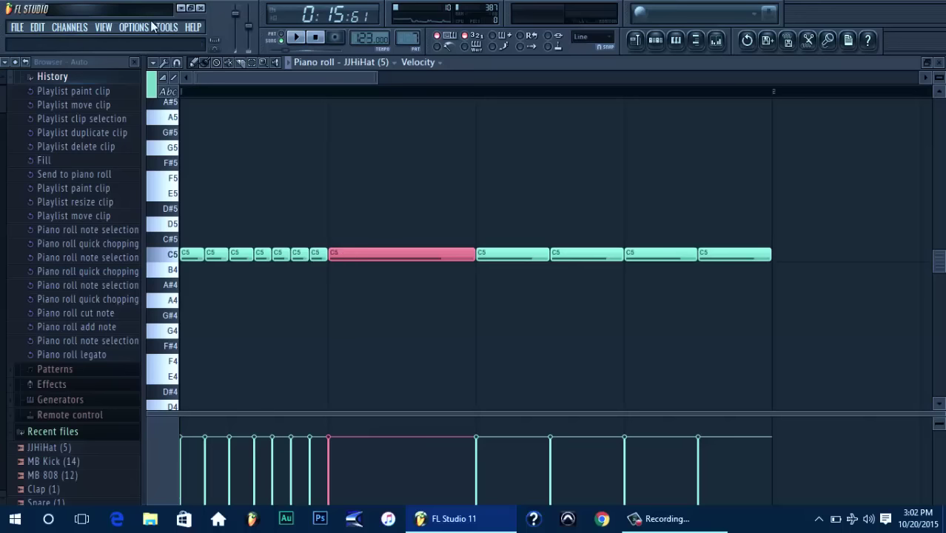
pyautogui.click(177, 64)
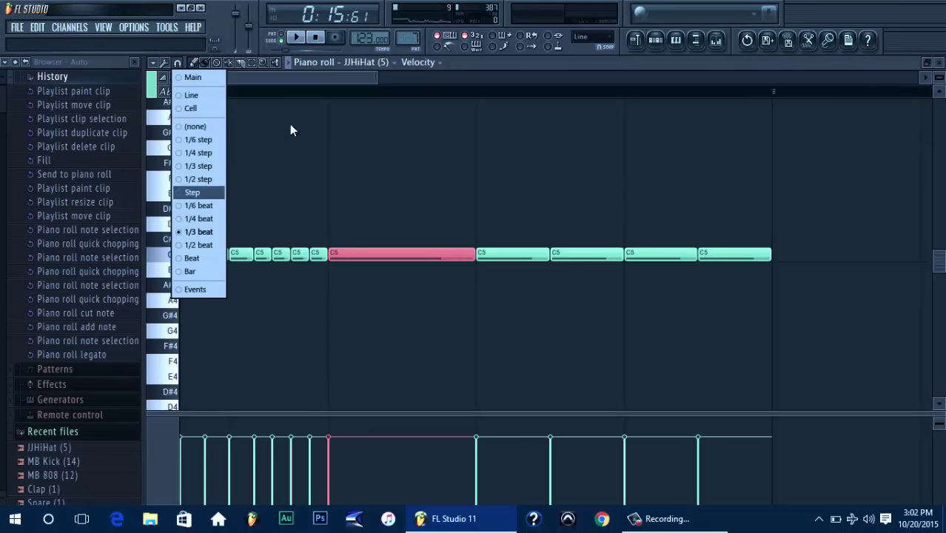
pyautogui.click(346, 74)
pyautogui.hotkey('ctrl', 'u')
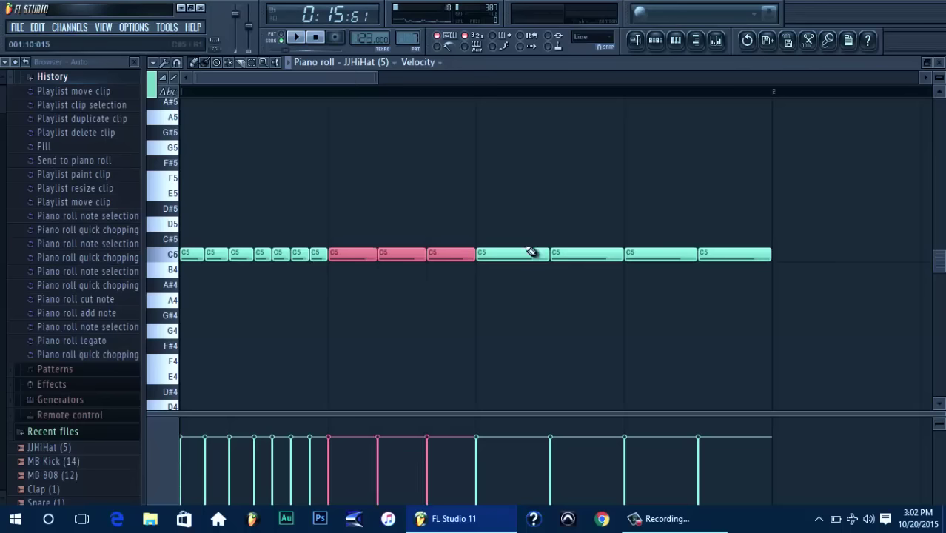
# Delete the four C5 notes in beats three and four, and duplicate the last 1/3-beat note onto the start of beat three
pyautogui.press('space')
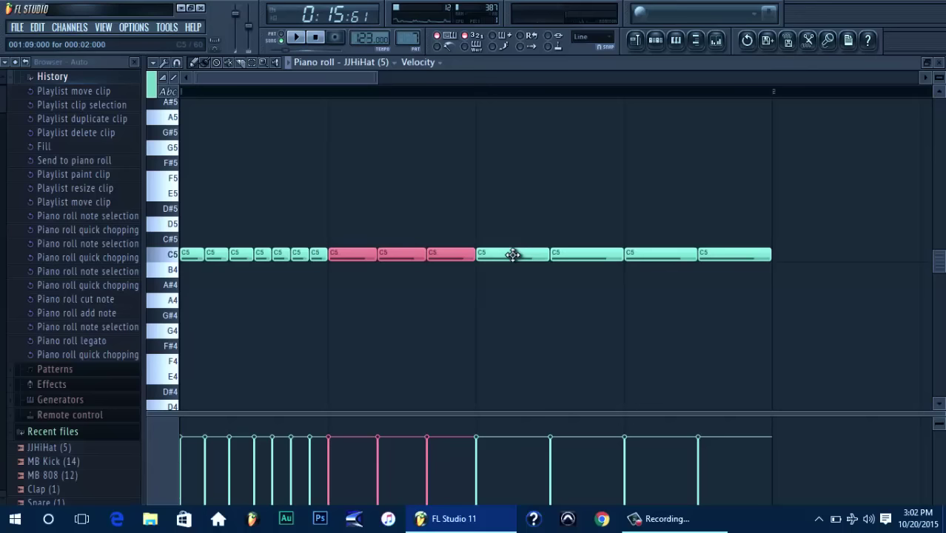
pyautogui.press('space')
pyautogui.rightClick(513, 255)
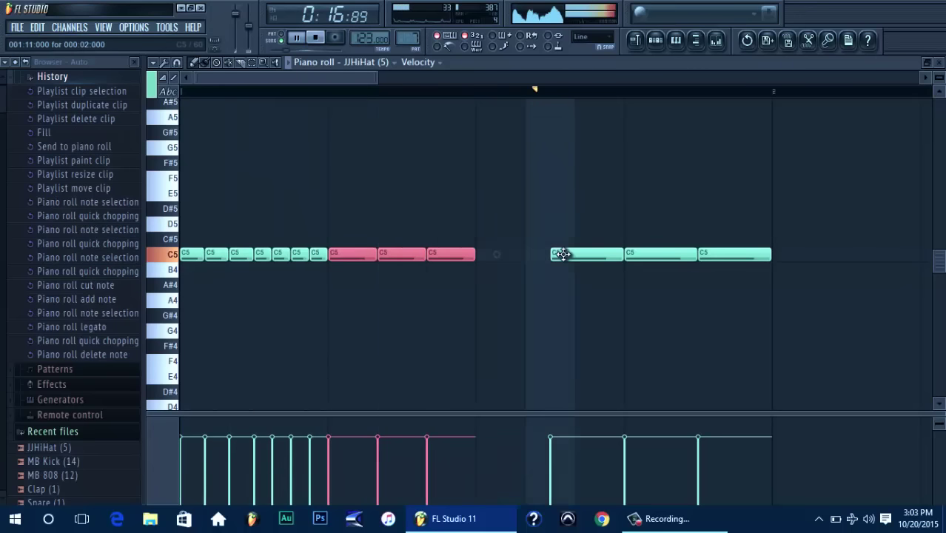
pyautogui.rightClick(562, 254)
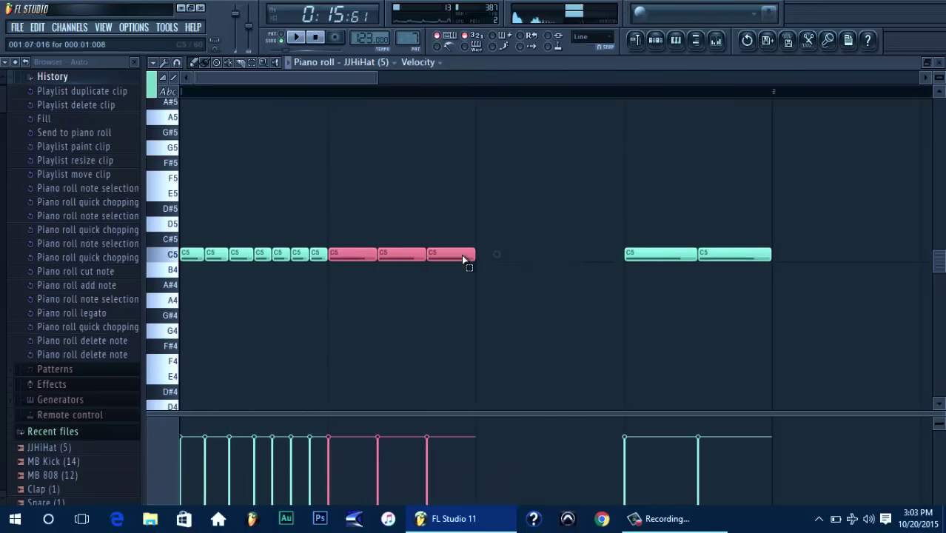
pyautogui.click(461, 254)
pyautogui.hotkey('ctrl', 'b')
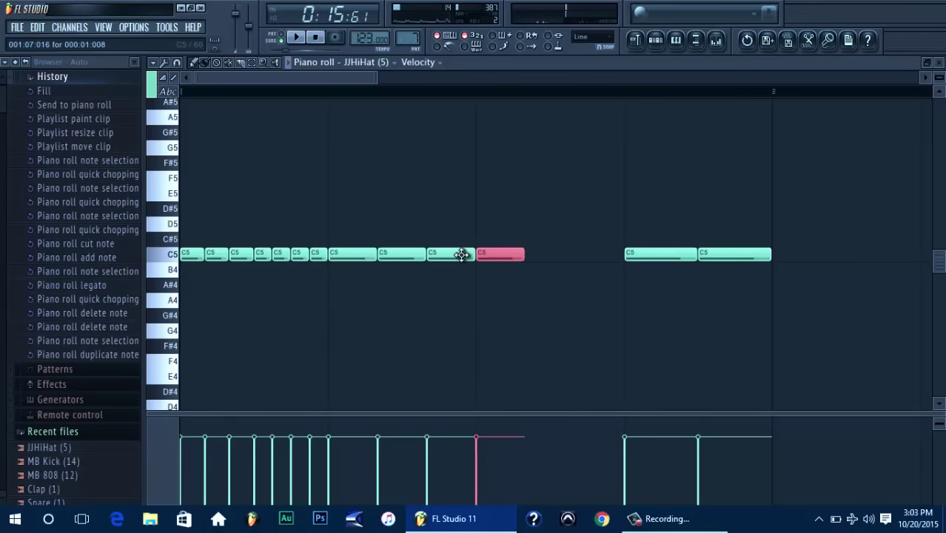
pyautogui.rightClick(652, 256)
pyautogui.rightClick(715, 257)
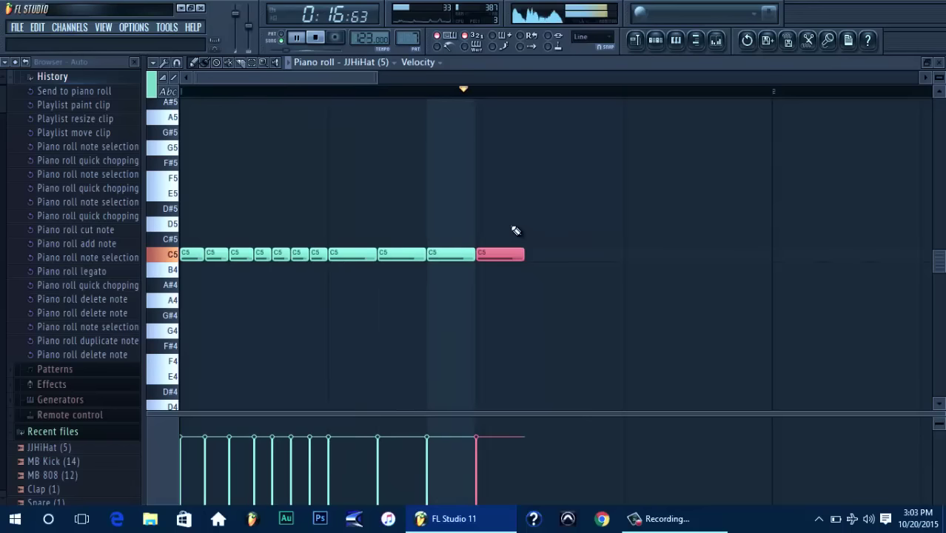
# Copy all the bar 1 hi-hat notes and place the copy at the start of bar 2
pyautogui.moveTo(511, 217); pyautogui.dragTo(182, 288)
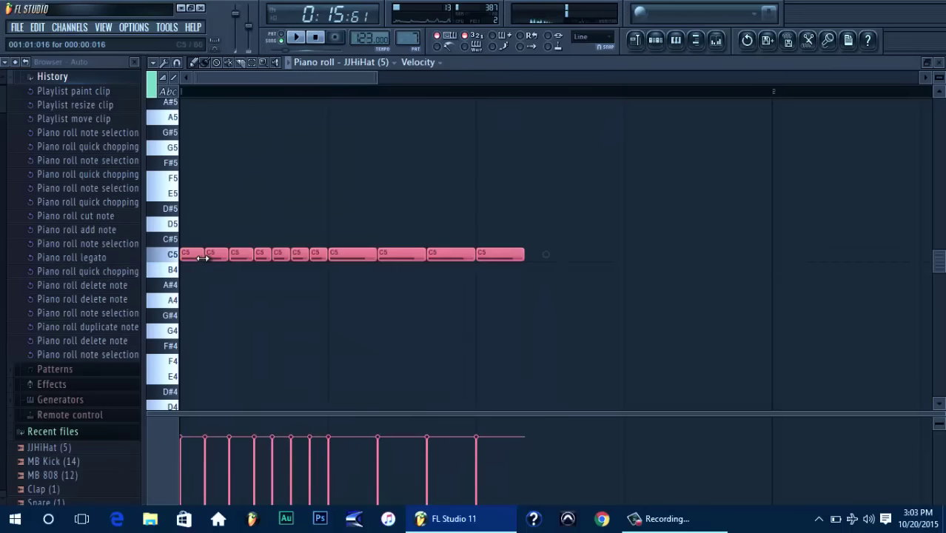
pyautogui.hotkey('ctrl', 'b')
pyautogui.moveTo(591, 245); pyautogui.dragTo(637, 239)
pyautogui.press('space')
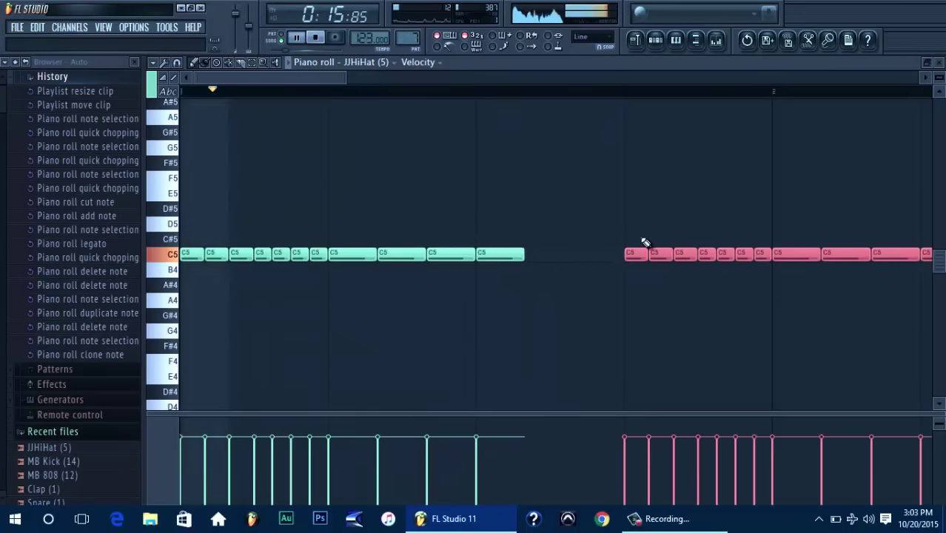
pyautogui.moveTo(346, 77); pyautogui.dragTo(615, 88)
pyautogui.press('space')
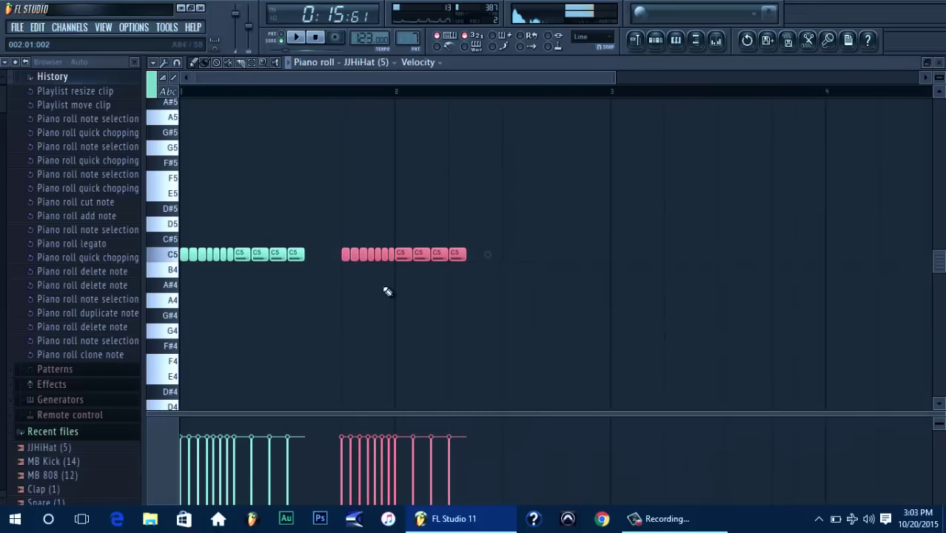
pyautogui.moveTo(351, 254); pyautogui.dragTo(404, 253)
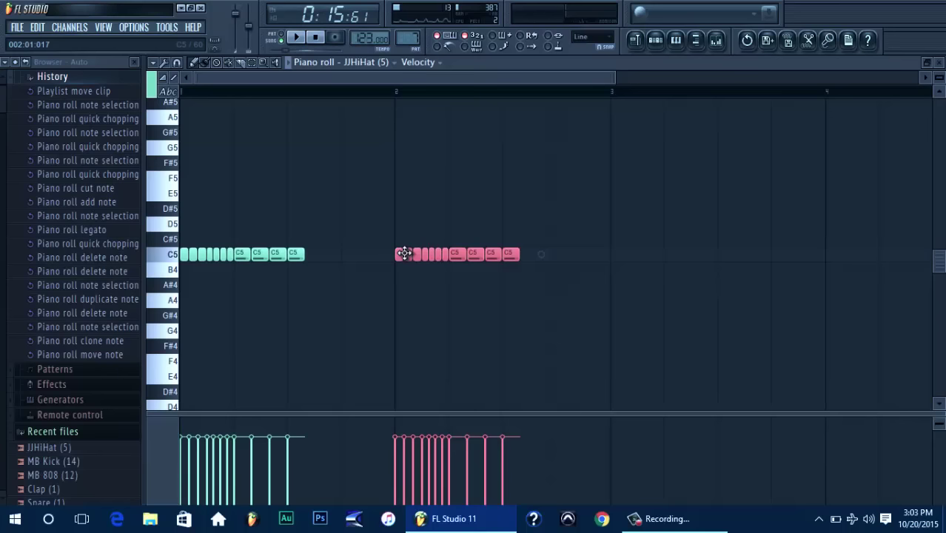
# Add a C5 note on beat four of bar 1, extend it to bar 2, chop it into 1/6-beat notes, and play the pattern
pyautogui.click(342, 257)
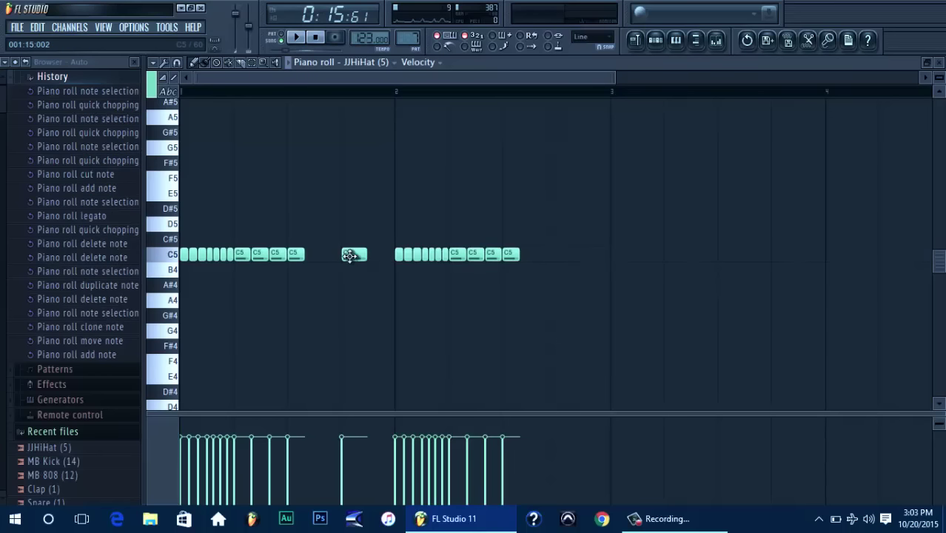
pyautogui.click(350, 255)
pyautogui.hotkey('ctrl', 'l')
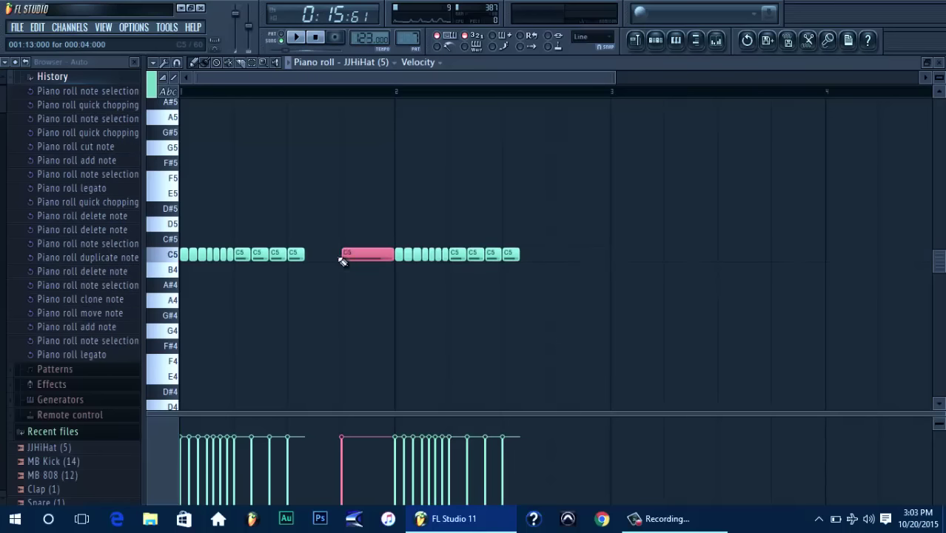
pyautogui.click(177, 63)
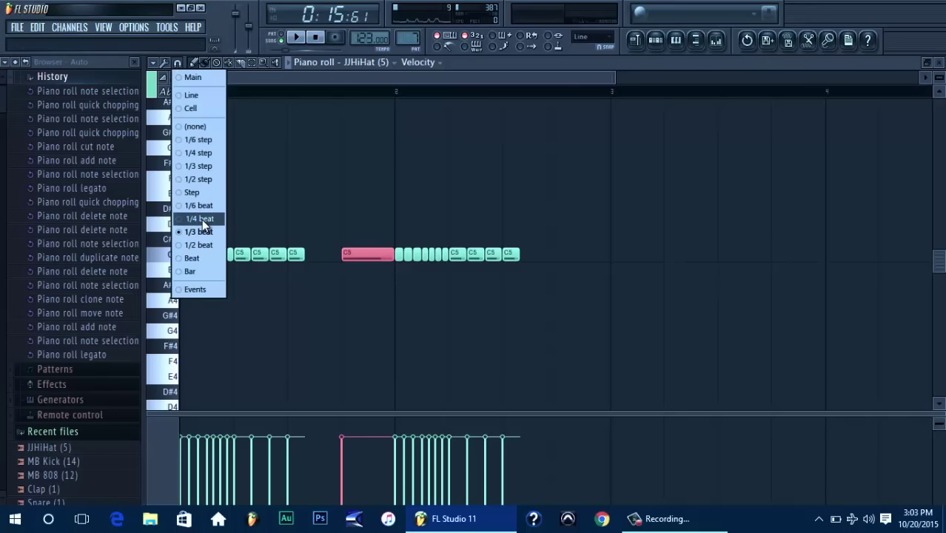
pyautogui.click(200, 206)
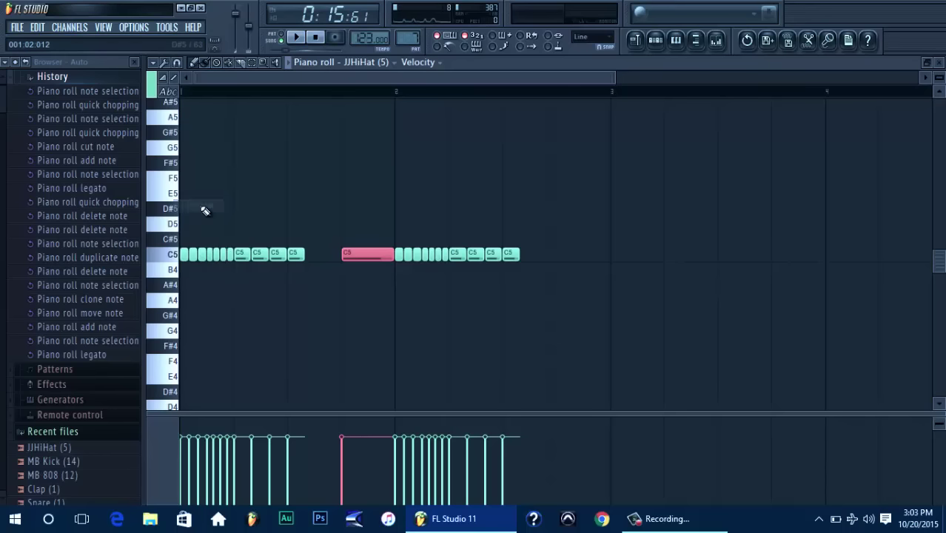
pyautogui.hotkey('ctrl', 'u')
pyautogui.press('space')
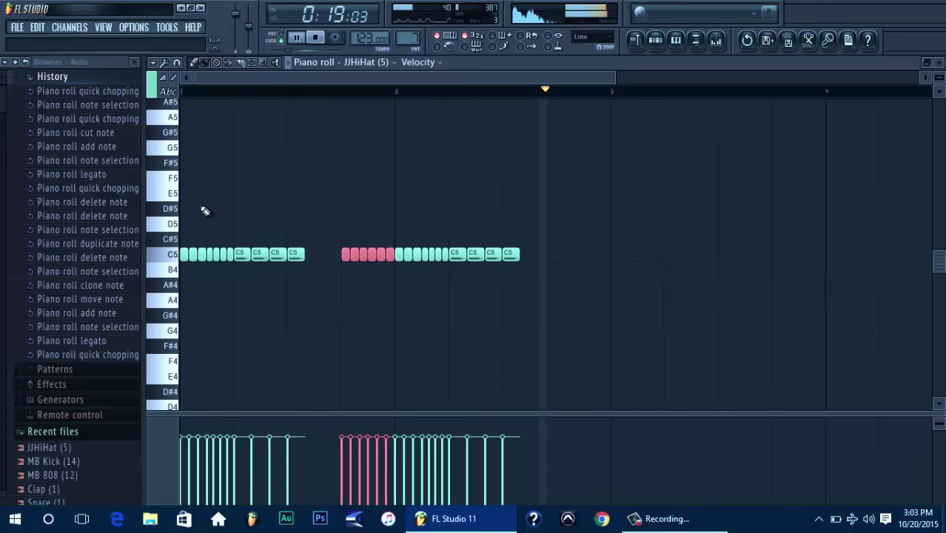
# Duplicate the last two C5 notes of bar 2 directly after them, and repeat the final note once more
pyautogui.moveTo(542, 233); pyautogui.dragTo(492, 257)
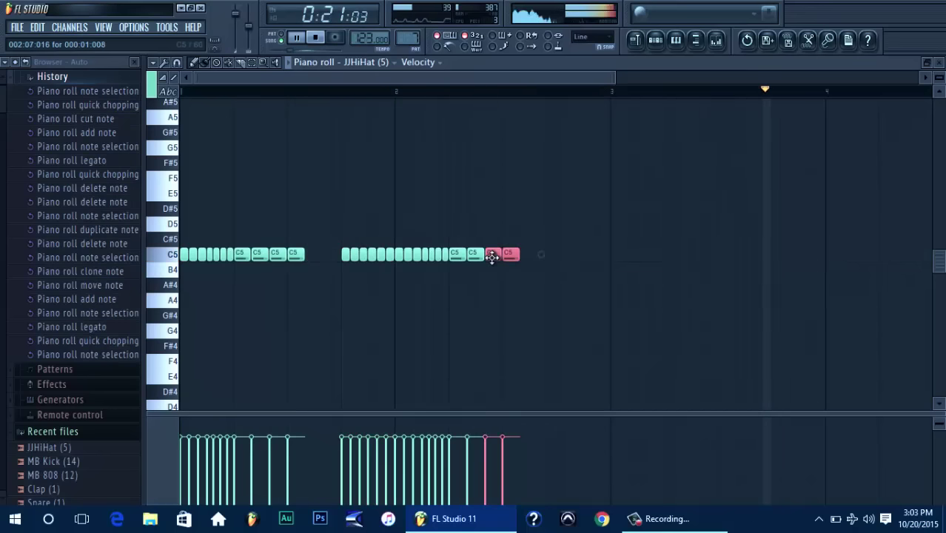
pyautogui.hotkey('ctrl', 'b')
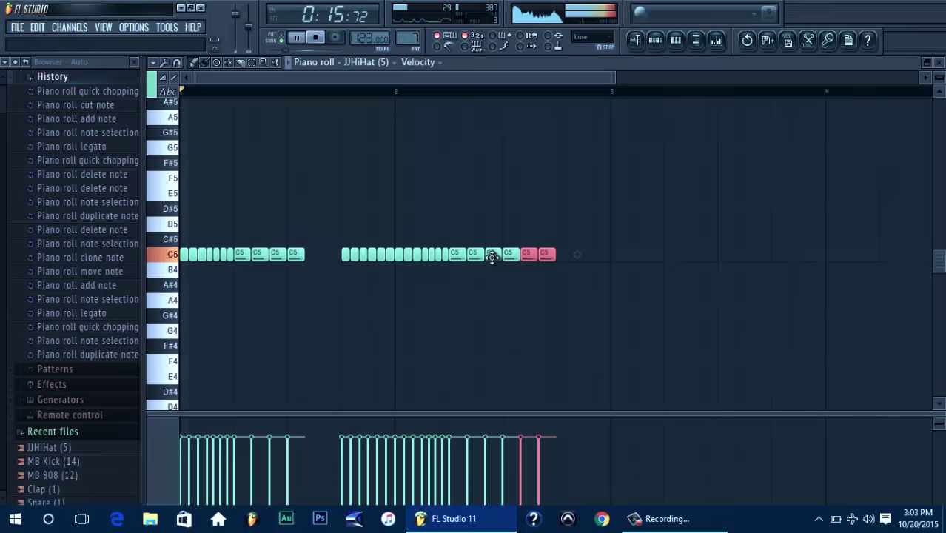
pyautogui.click(545, 256)
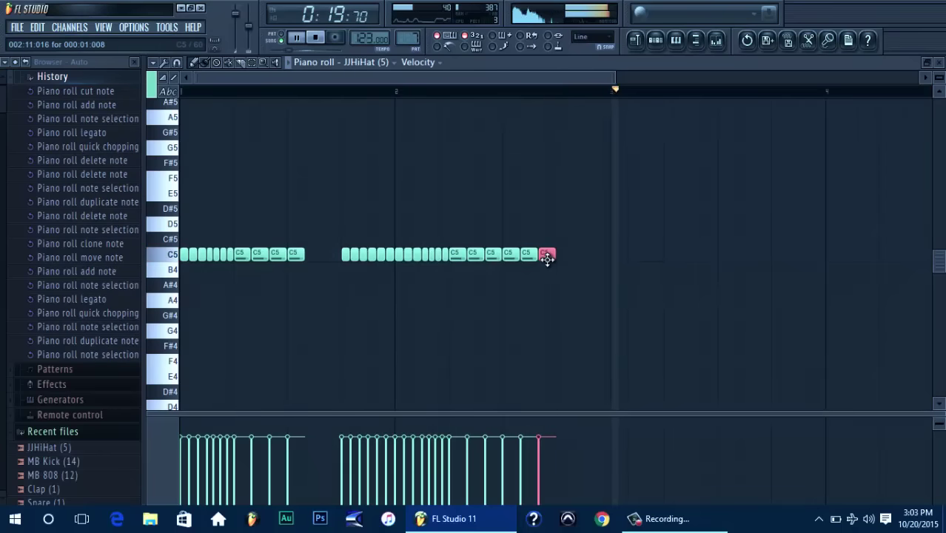
pyautogui.hotkey('ctrl', 'b')
# Copy the whole two-bar hi-hat pattern to bar 3, and add one more duplicated note at the end of bars 2 and 4
pyautogui.moveTo(628, 201); pyautogui.dragTo(211, 253)
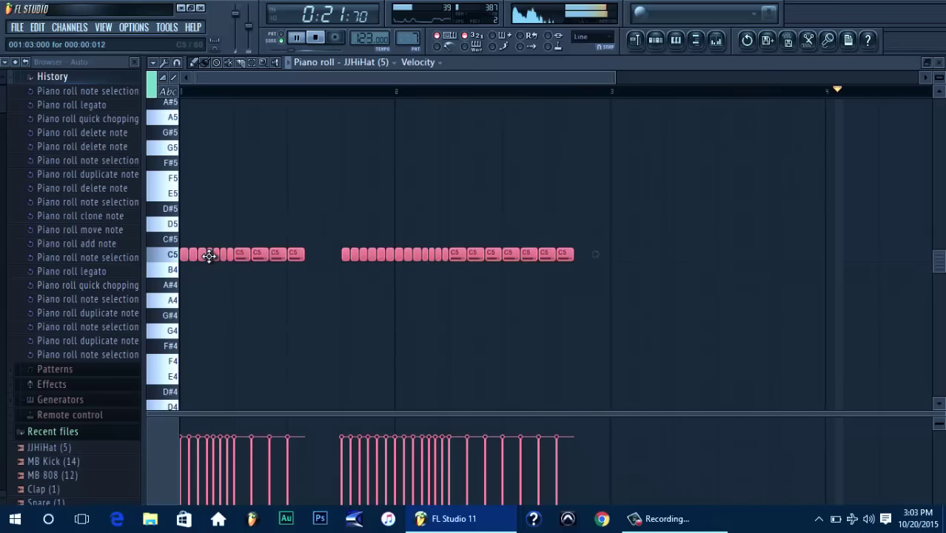
pyautogui.hotkey('ctrl', 'b')
pyautogui.moveTo(462, 229); pyautogui.dragTo(639, 224)
pyautogui.moveTo(511, 78); pyautogui.dragTo(918, 78)
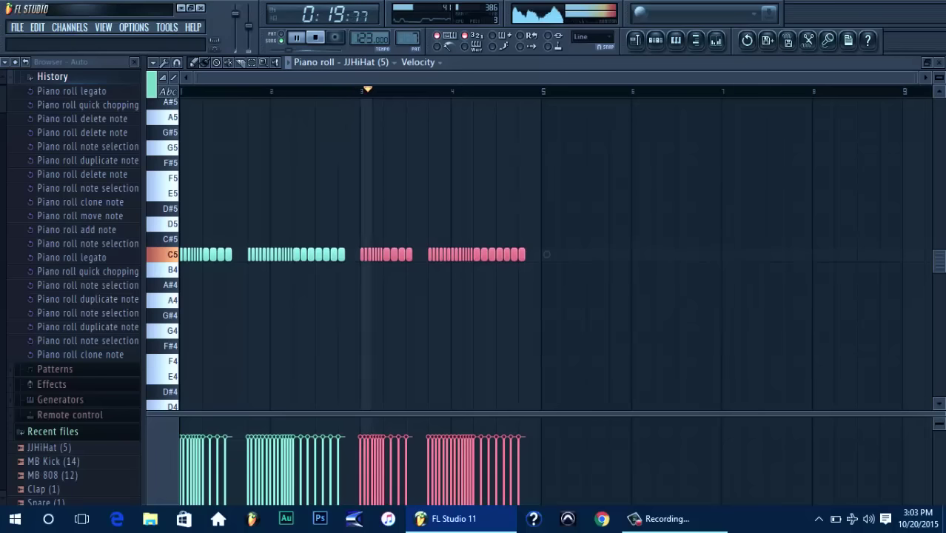
pyautogui.moveTo(352, 251); pyautogui.dragTo(351, 257)
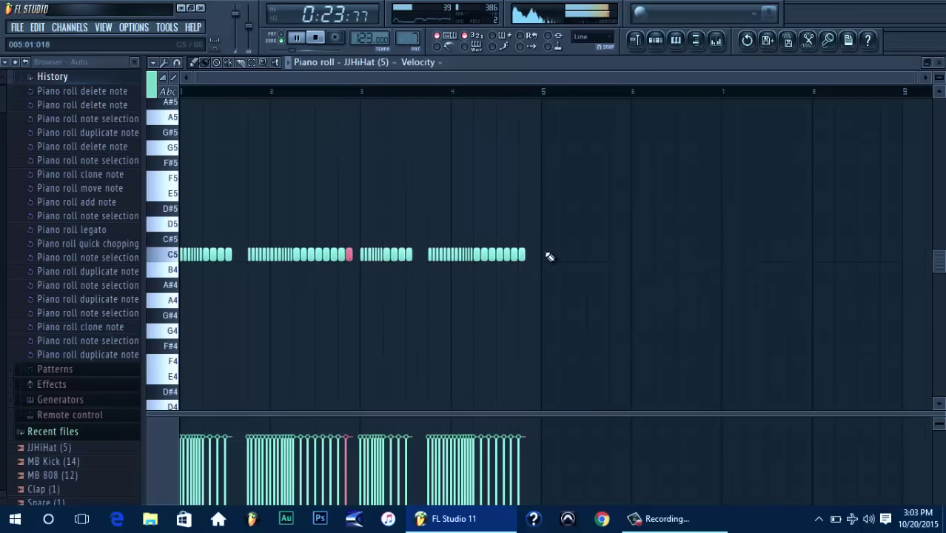
pyautogui.moveTo(539, 257); pyautogui.dragTo(522, 259)
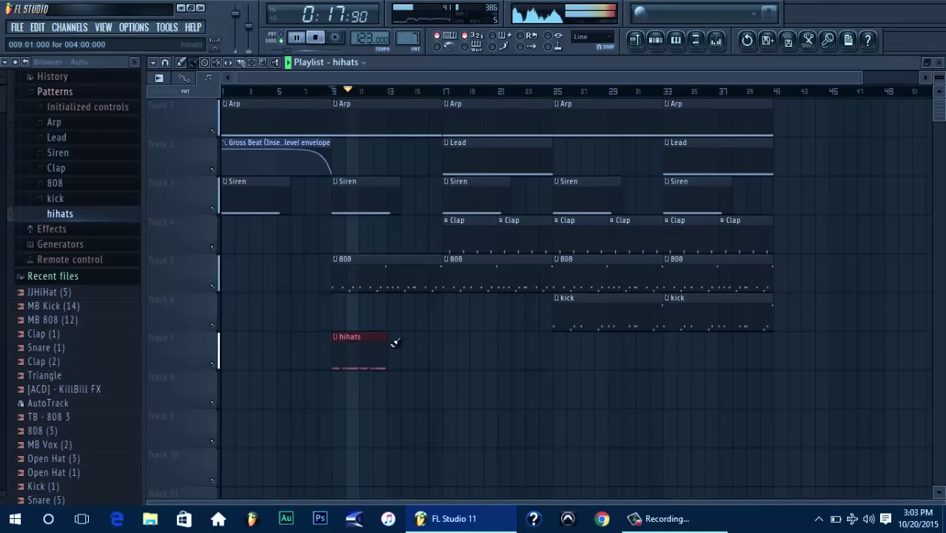
# Duplicate the hihats clip on Track 7 so that copies run continuously from bar 9 to bar 41
pyautogui.hotkey('ctrl', 'b')
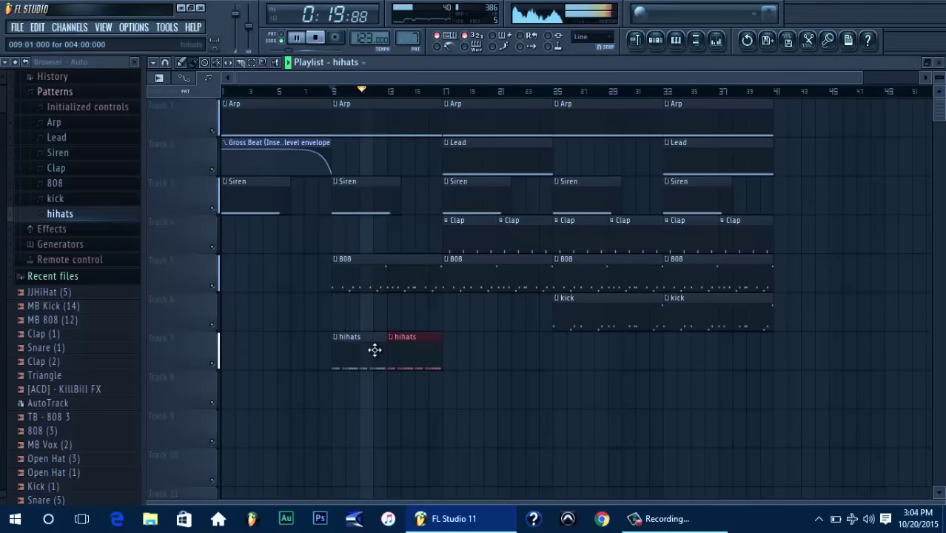
pyautogui.click(655, 40)
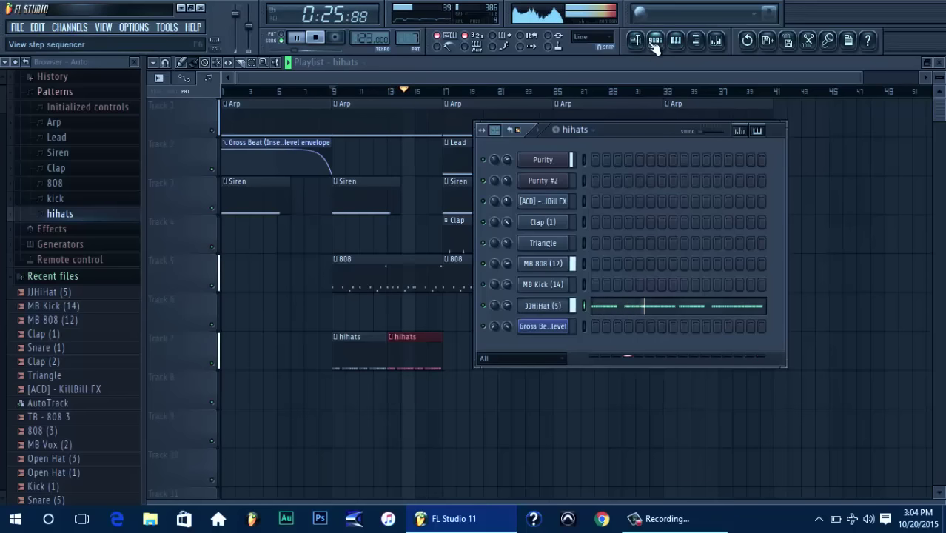
pyautogui.click(655, 40)
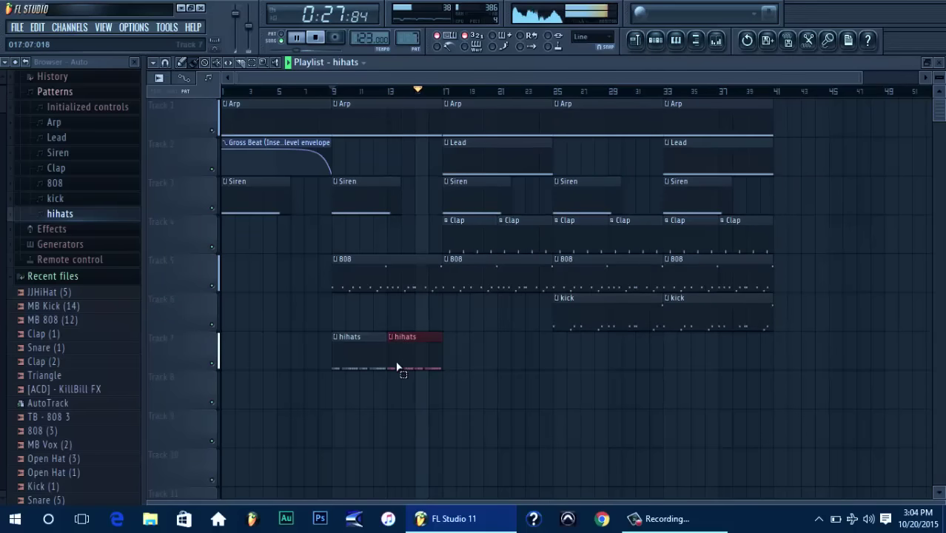
pyautogui.moveTo(397, 366); pyautogui.dragTo(329, 366)
pyautogui.hotkey('ctrl', 'b')
pyautogui.hotkey('ctrl', 'b')
pyautogui.hotkey('ctrl', 'b')
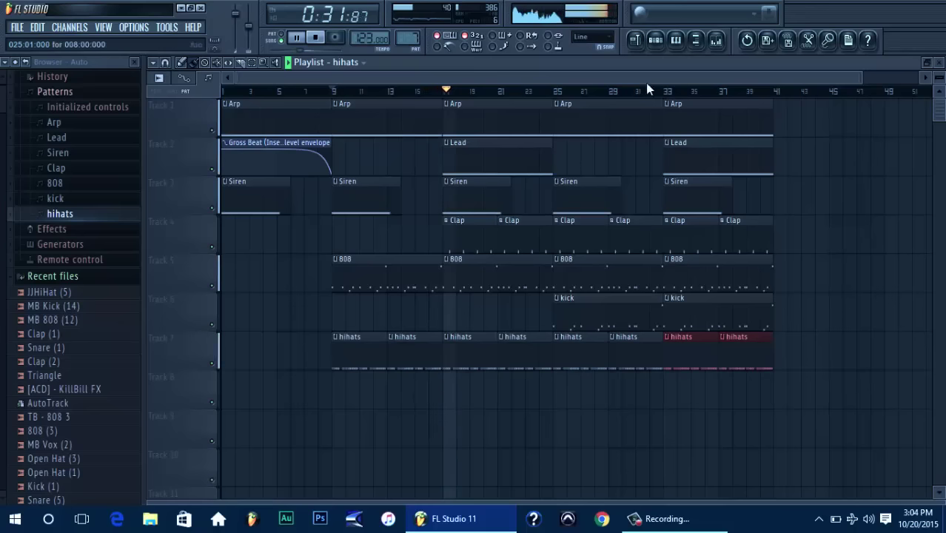
# Examine the sample settings and precomputed effects of the JJHiHat (5) channel
pyautogui.click(656, 41)
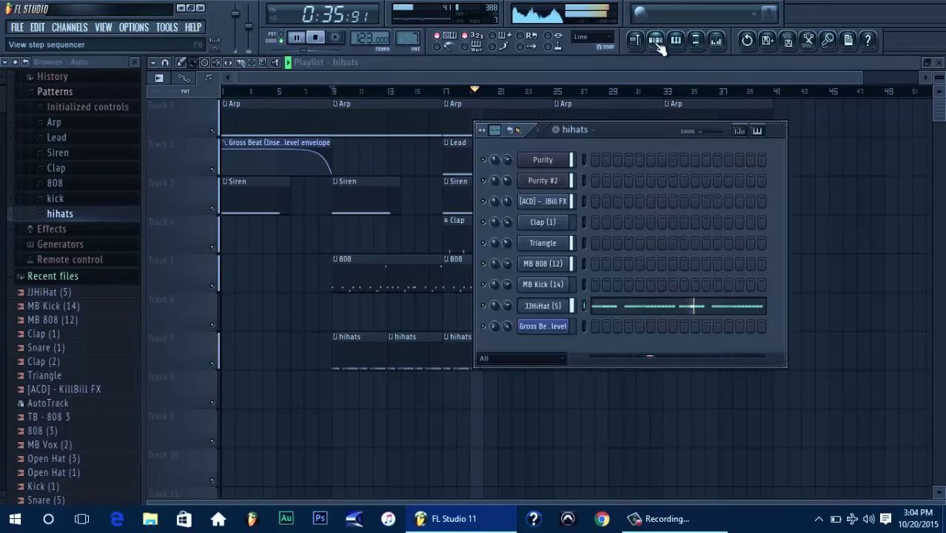
pyautogui.click(537, 306)
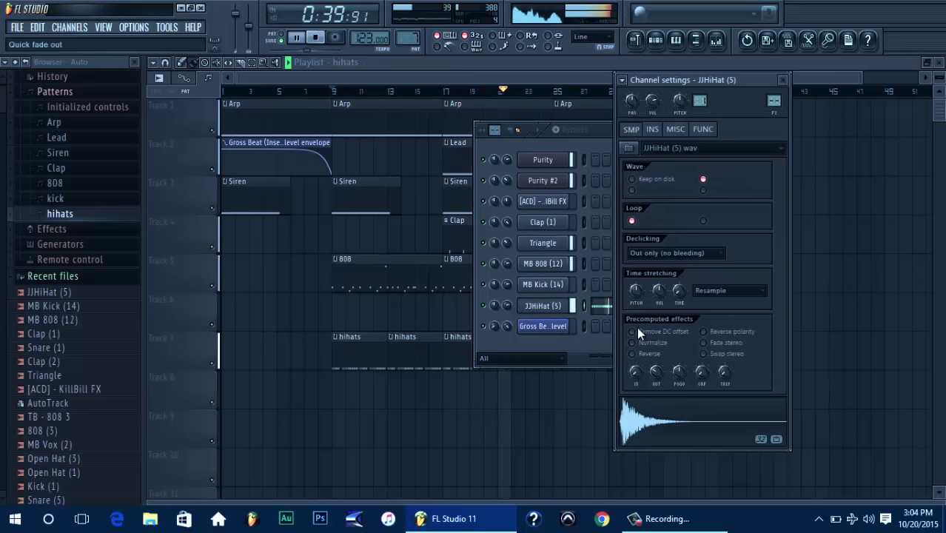
pyautogui.click(542, 309)
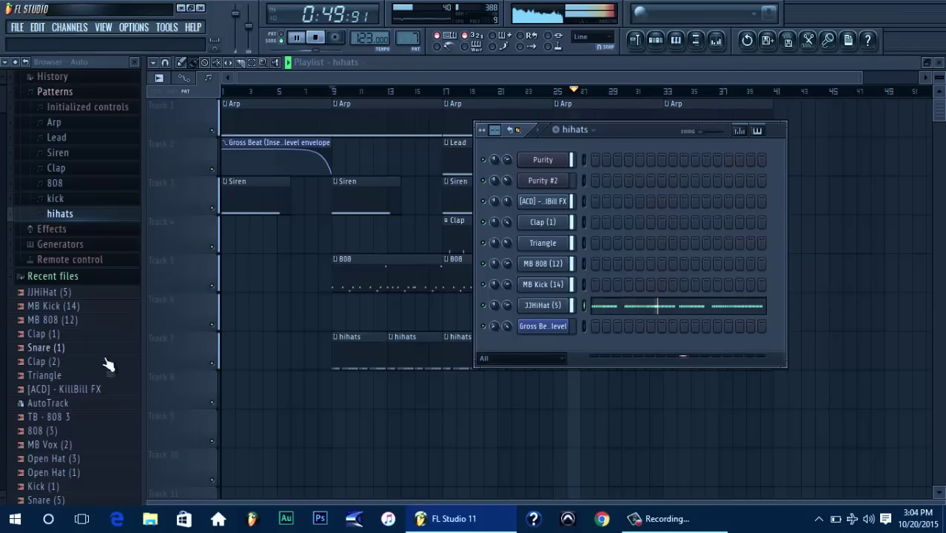
# Stop playback, open the MB Kick (14) channel settings, and preview the MB 808 (12) sample from the recent files
pyautogui.click(557, 288)
pyautogui.press('space')
pyautogui.rightClick(557, 288)
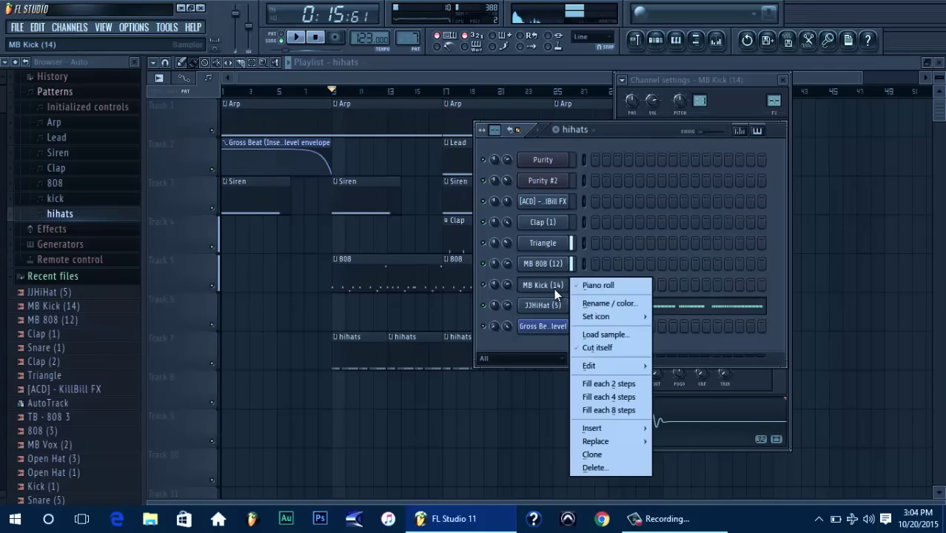
pyautogui.press('Escape')
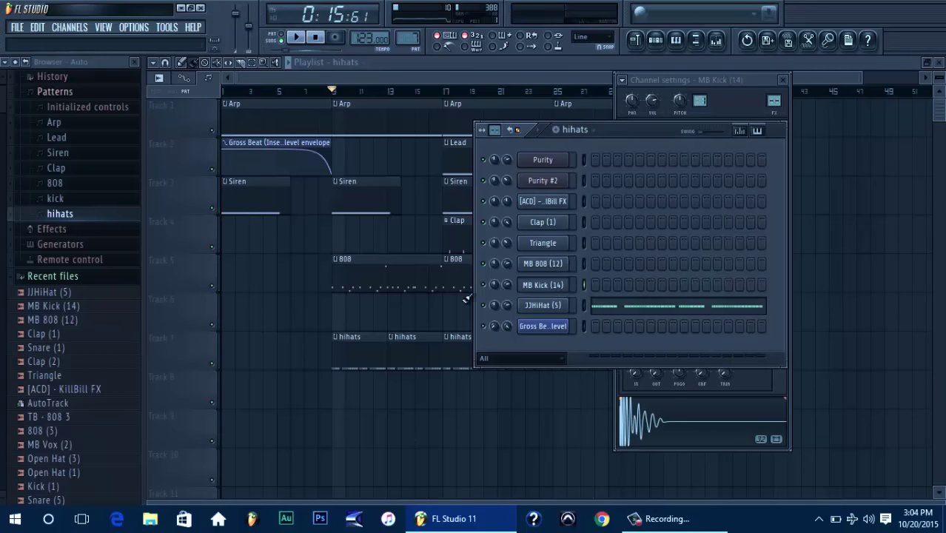
pyautogui.click(59, 320)
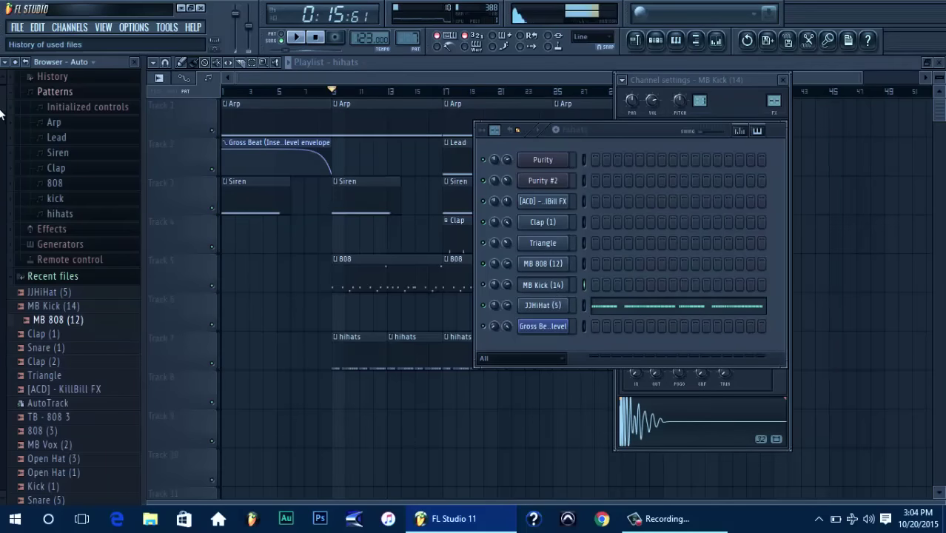
# Replace the MB Kick (14) channel's sample with MB Kick (3) and play the song from bar 25
pyautogui.moveTo(0, 109); pyautogui.dragTo(0, 130)
pyautogui.click(73, 261)
pyautogui.click(77, 275)
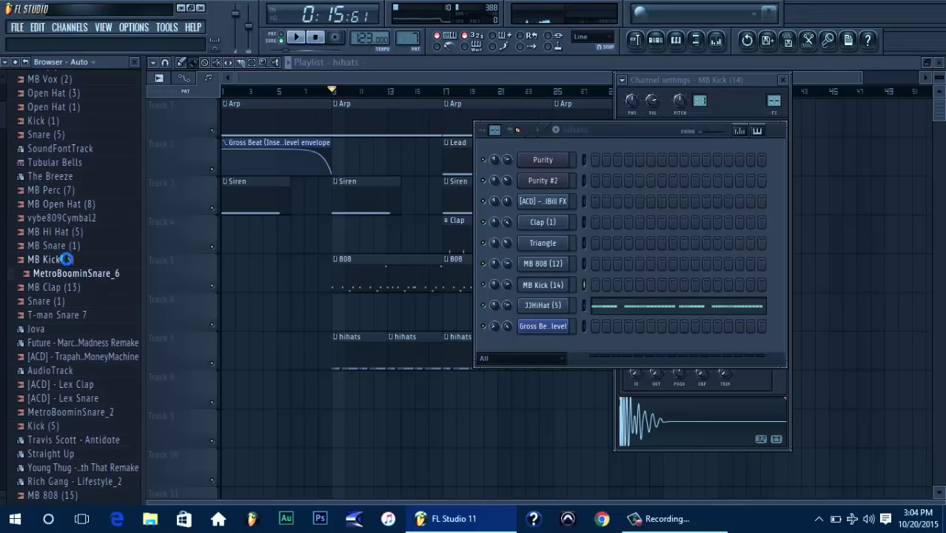
pyautogui.moveTo(66, 260); pyautogui.dragTo(532, 287)
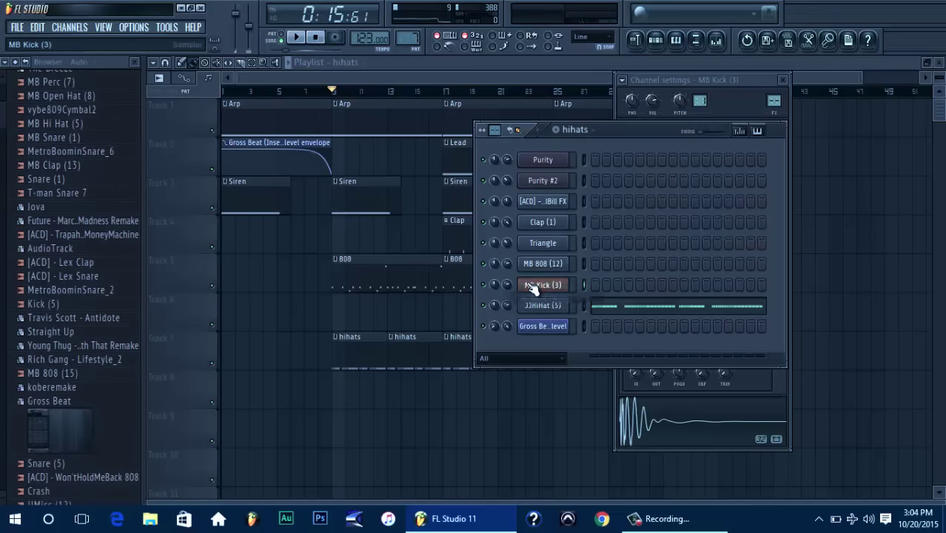
pyautogui.press('space')
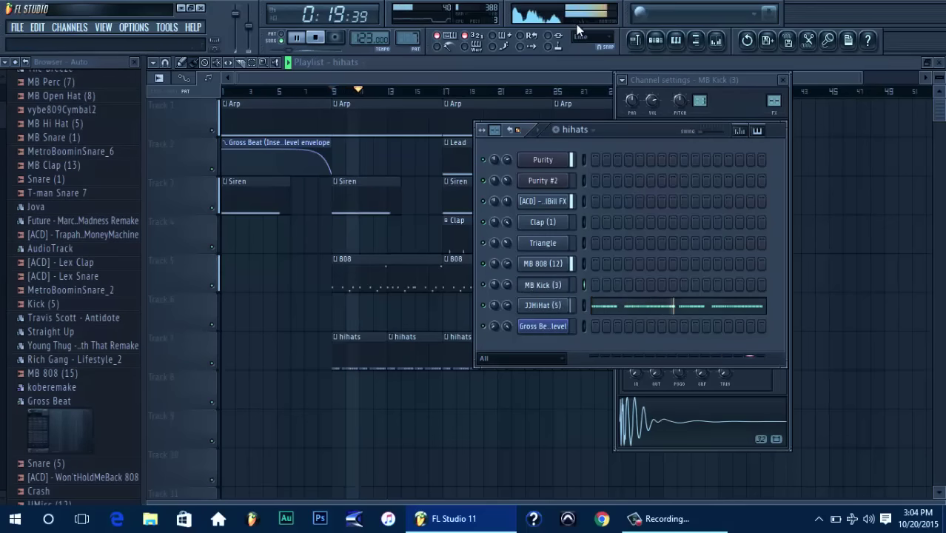
pyautogui.click(513, 71)
pyautogui.click(554, 91)
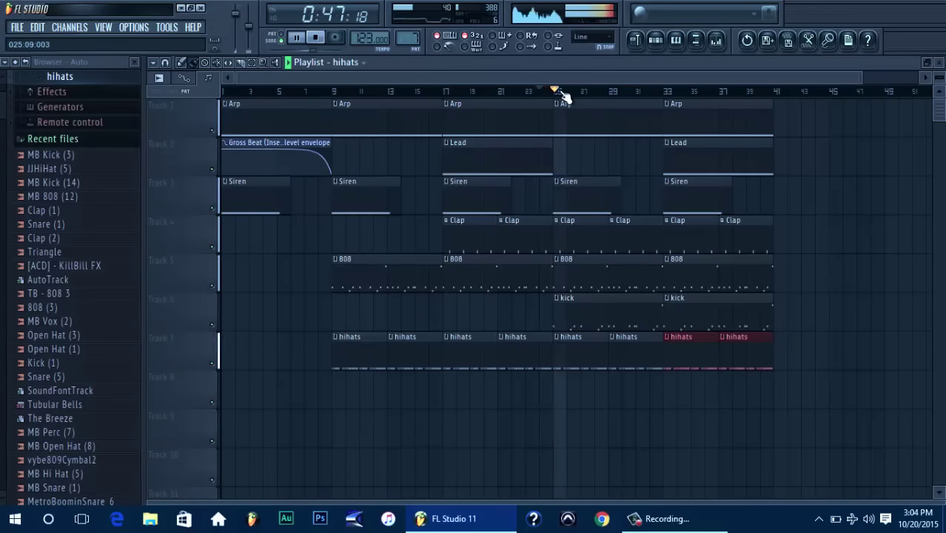
# Switch to the empty pattern 8 and name it "open hats"
pyautogui.click(676, 40)
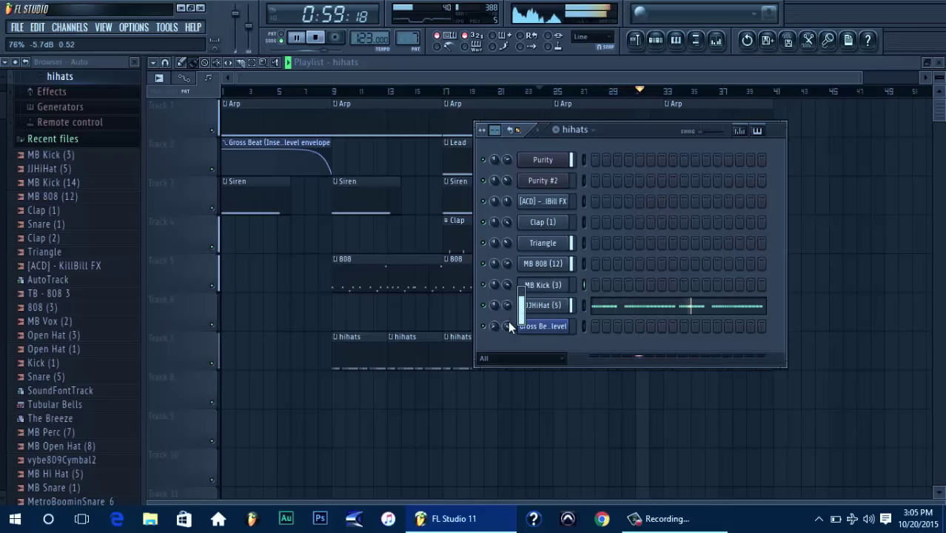
pyautogui.click(557, 129)
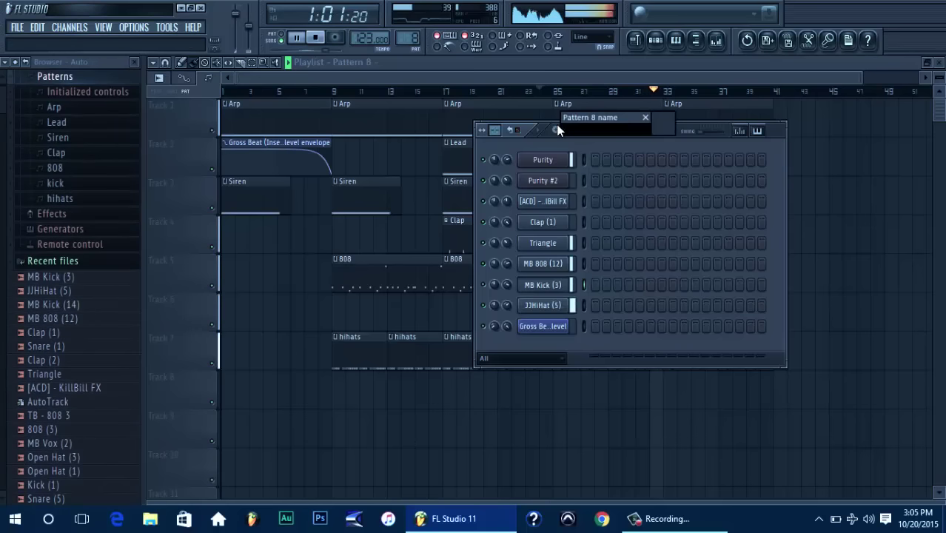
pyautogui.write('open hats')
pyautogui.press('Return')
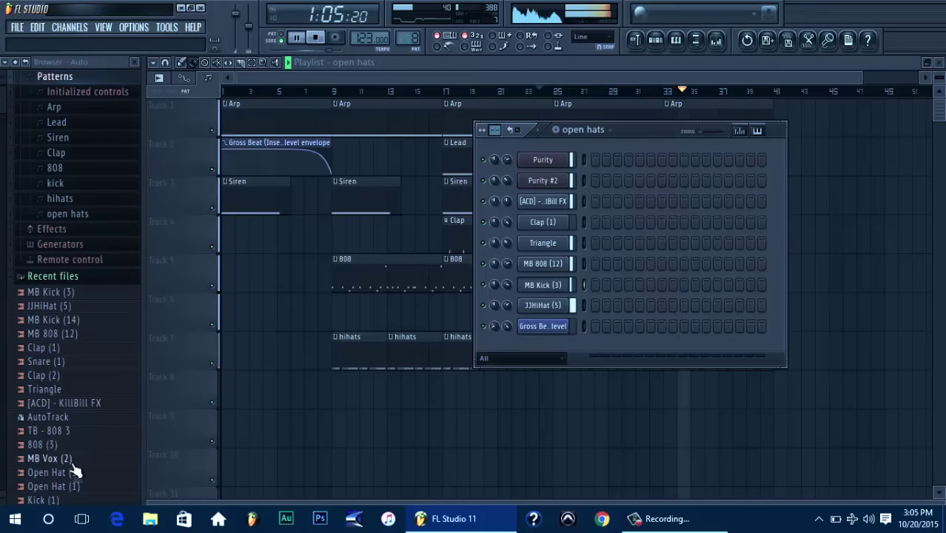
# Find the MetroBoominHatOpen_1 sample among the browser's files and load it as a new channel below JJHiHat (5)
pyautogui.scroll(-15, 2, 160)
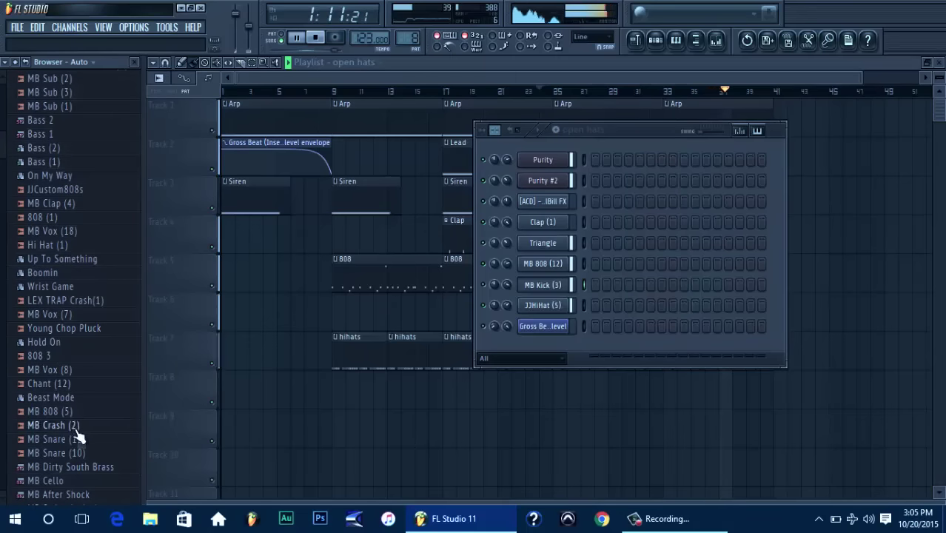
pyautogui.moveTo(2, 151); pyautogui.dragTo(6, 453)
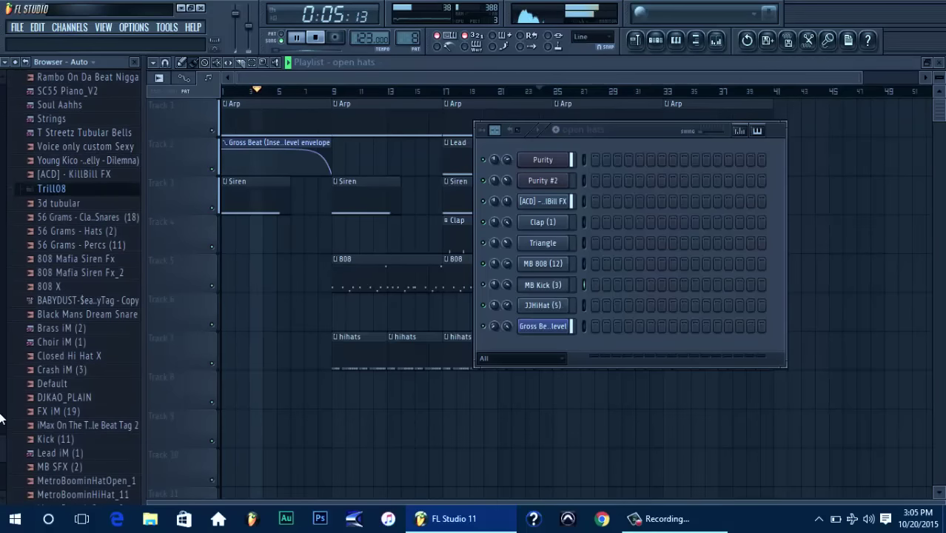
pyautogui.moveTo(2, 418); pyautogui.dragTo(6, 507)
pyautogui.click(104, 274)
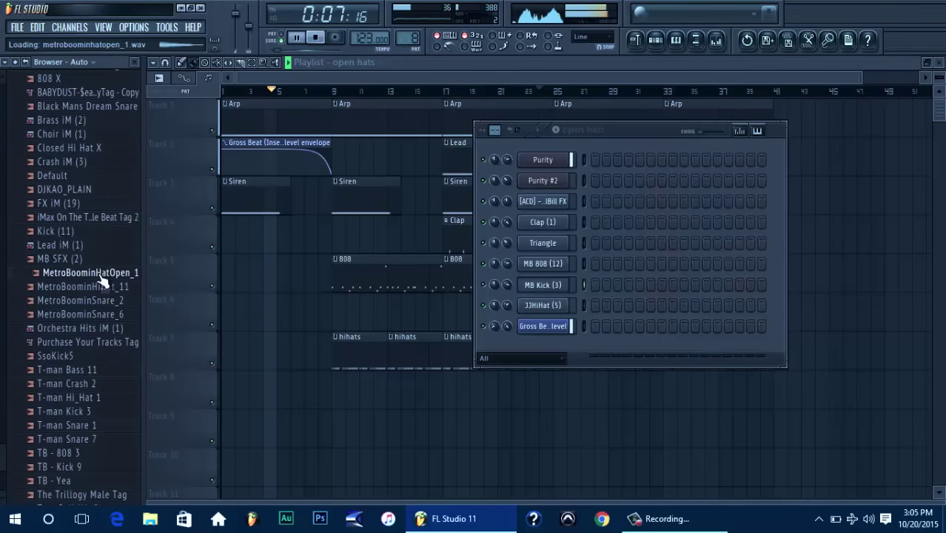
pyautogui.moveTo(103, 278); pyautogui.dragTo(582, 324)
pyautogui.moveTo(508, 327); pyautogui.dragTo(526, 370)
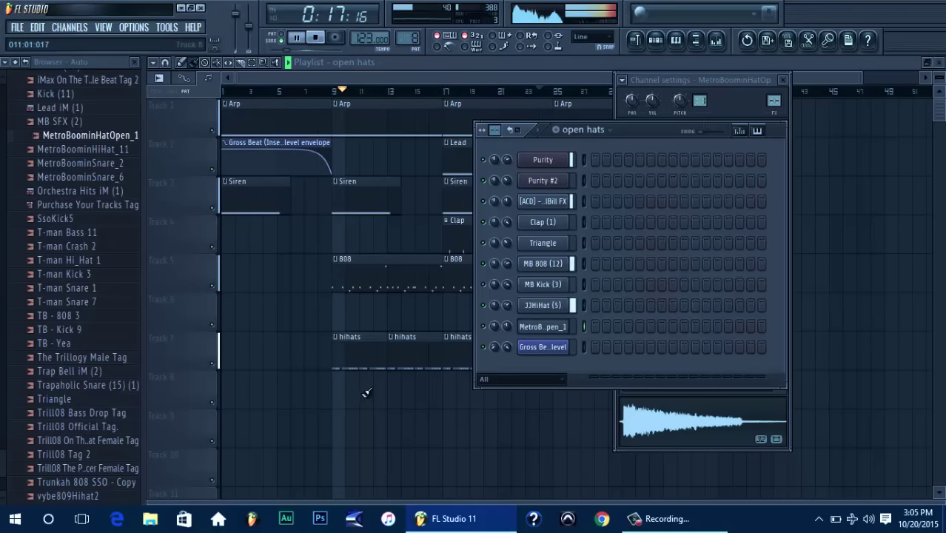
# Shorten the hihats clip starting at bar 13 on Track 7 to three bars
pyautogui.click(408, 64)
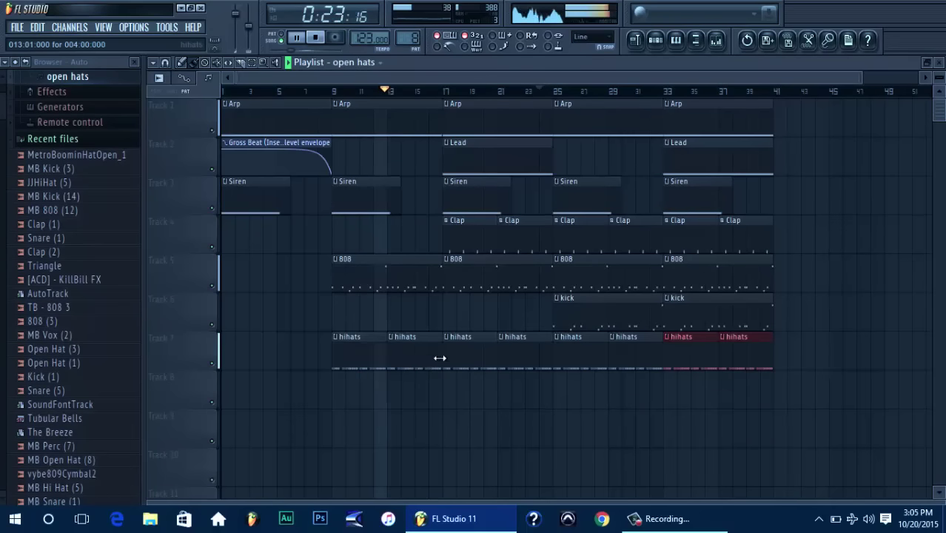
pyautogui.moveTo(440, 358); pyautogui.dragTo(429, 359)
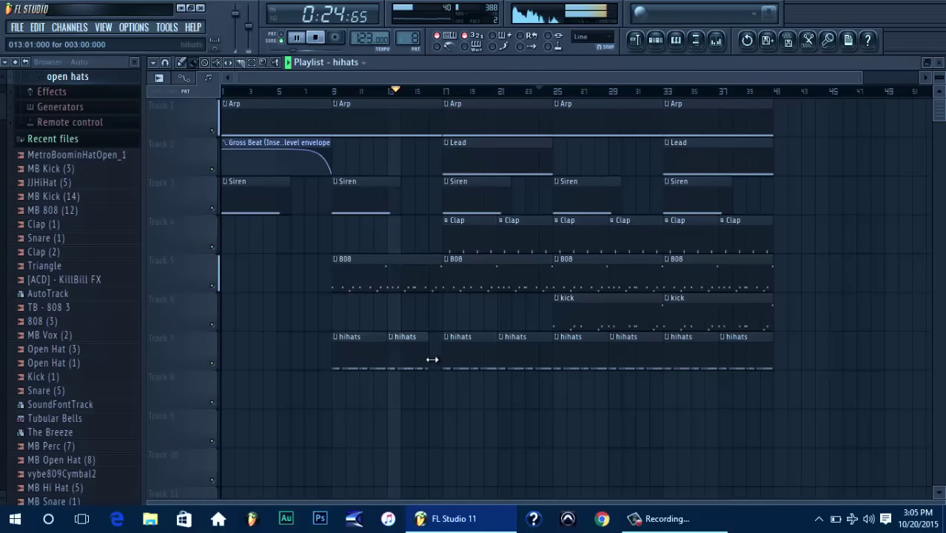
# Place an open hats pattern clip on Track 8 from bar 17 to bar 21
pyautogui.click(452, 396)
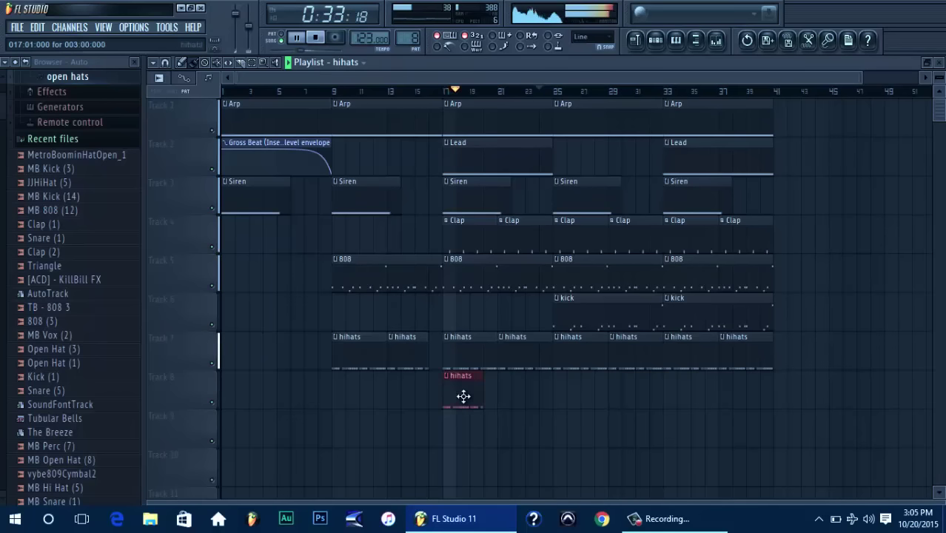
pyautogui.rightClick(463, 395)
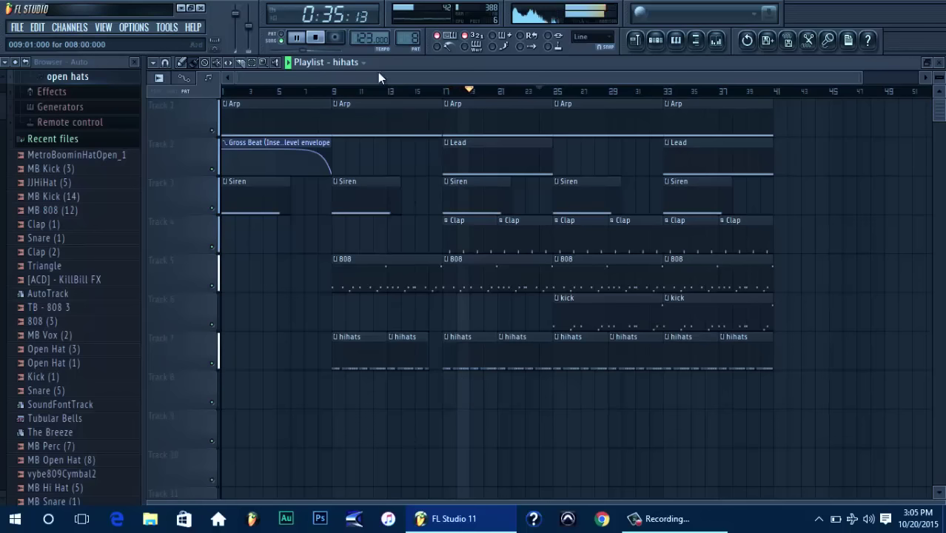
pyautogui.click(362, 62)
pyautogui.click(362, 206)
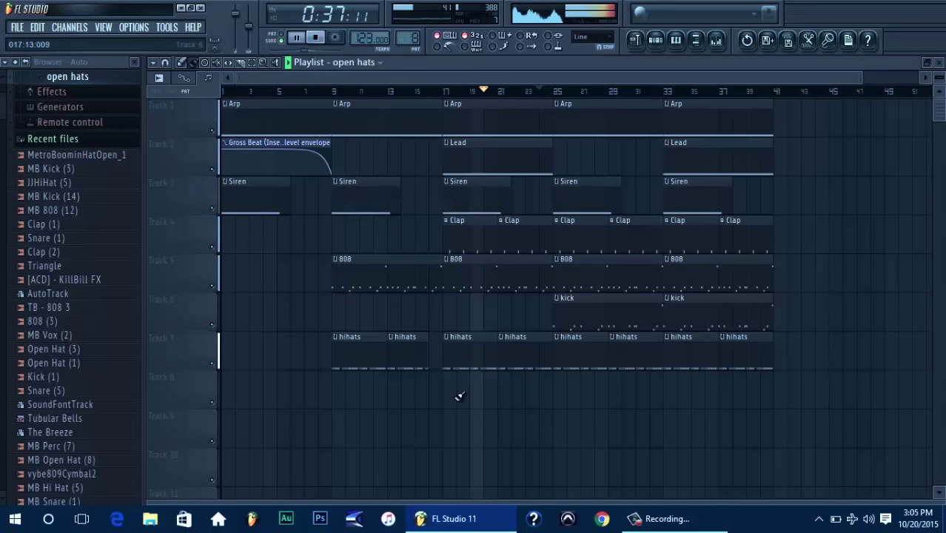
pyautogui.moveTo(456, 397); pyautogui.dragTo(501, 392)
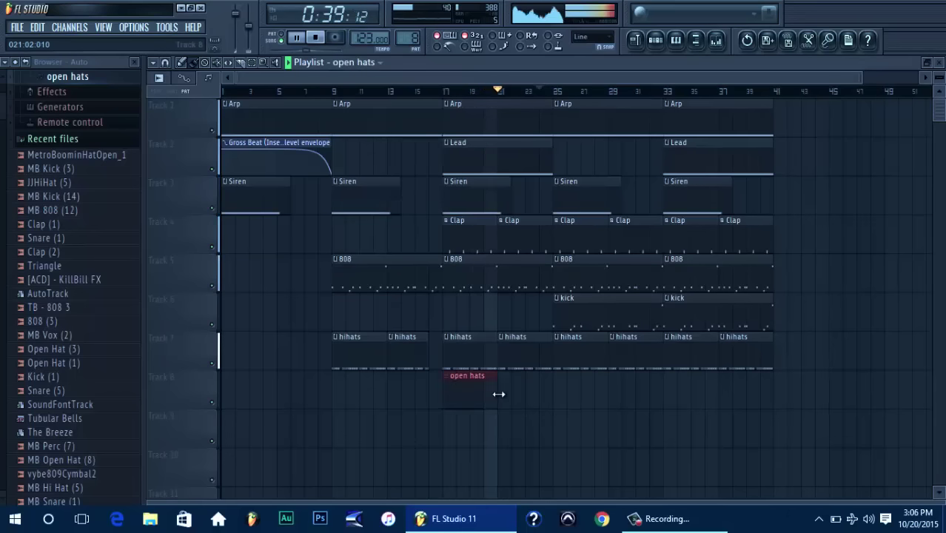
# Move the song position to bar 17, add an open hat hit on step 1, and play it with the beat
pyautogui.click(656, 39)
pyautogui.press('space')
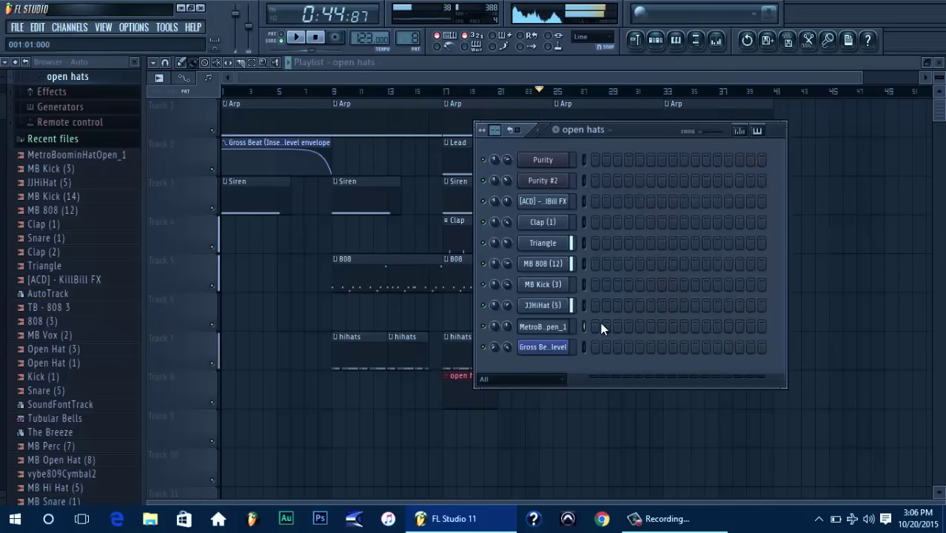
pyautogui.click(447, 93)
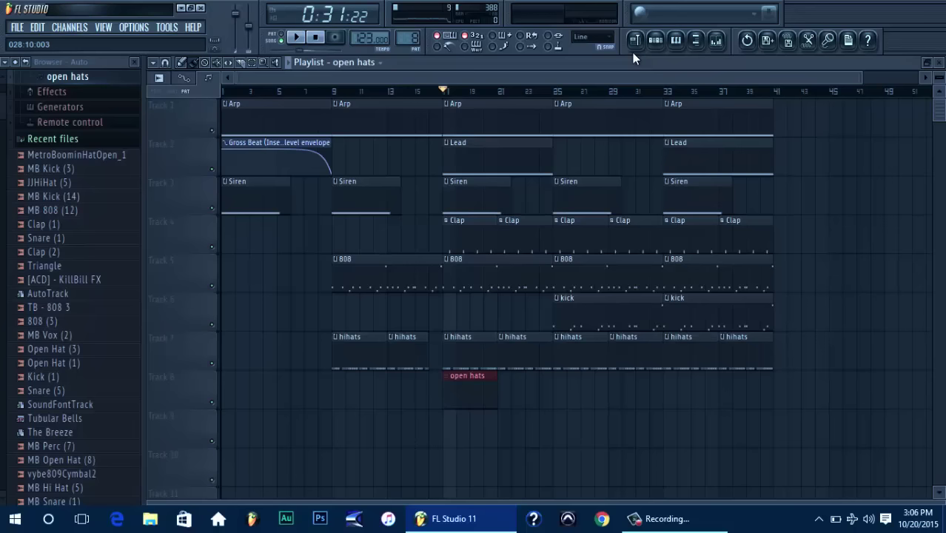
pyautogui.press('F6')
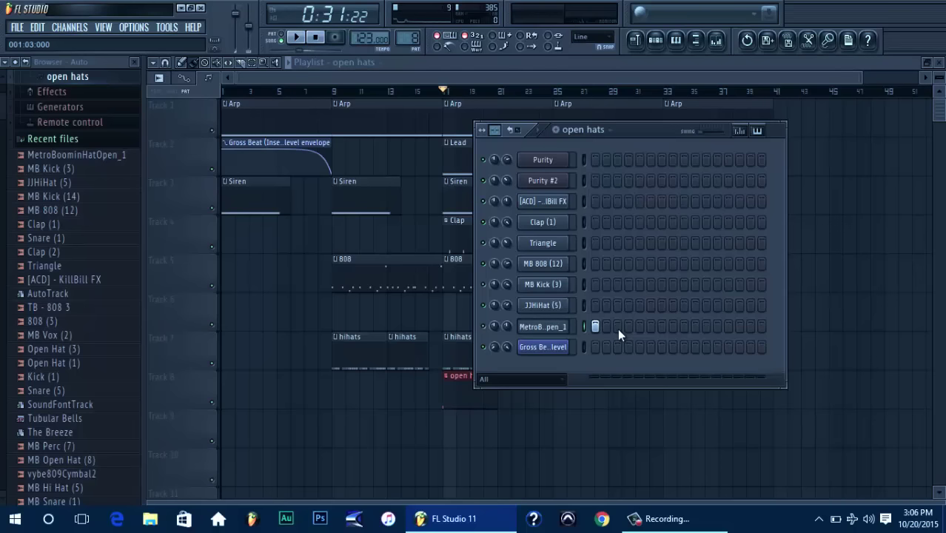
pyautogui.press('space')
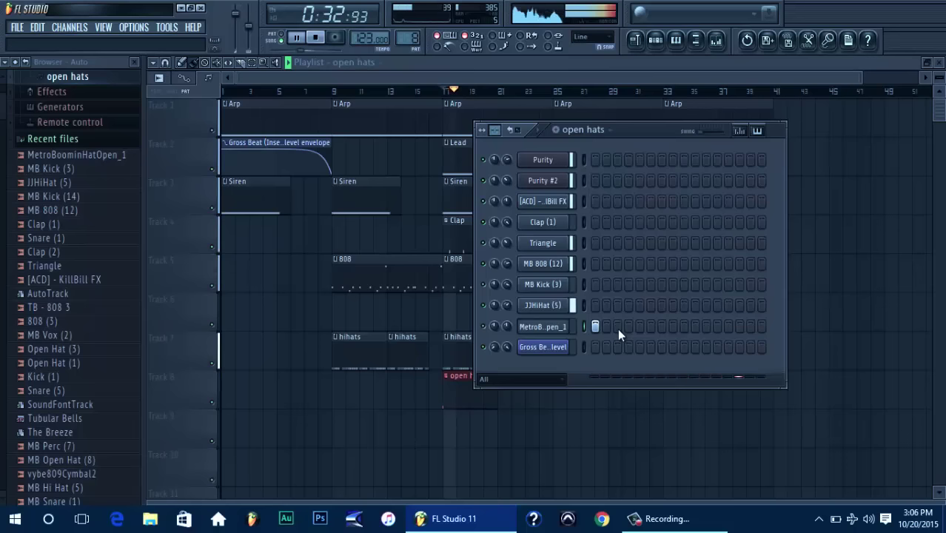
pyautogui.click(661, 527)
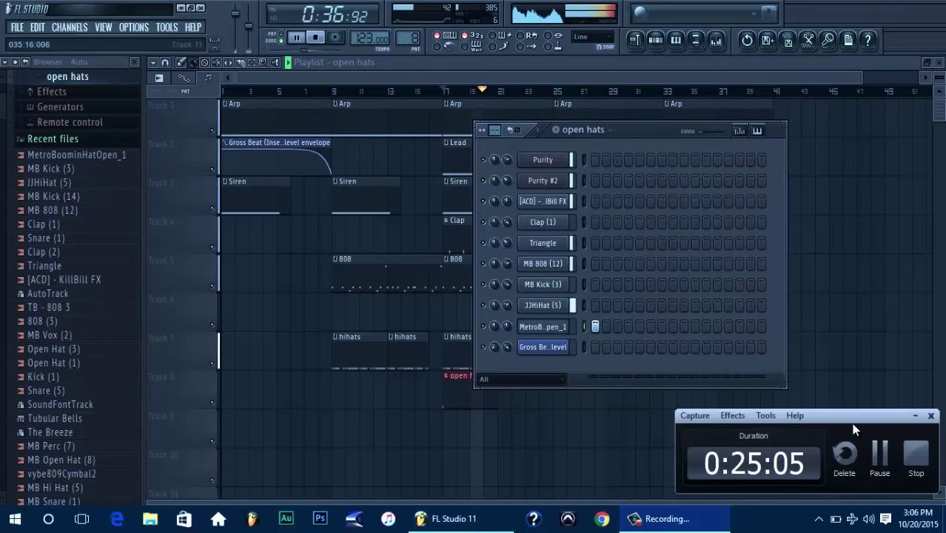
pyautogui.click(879, 453)
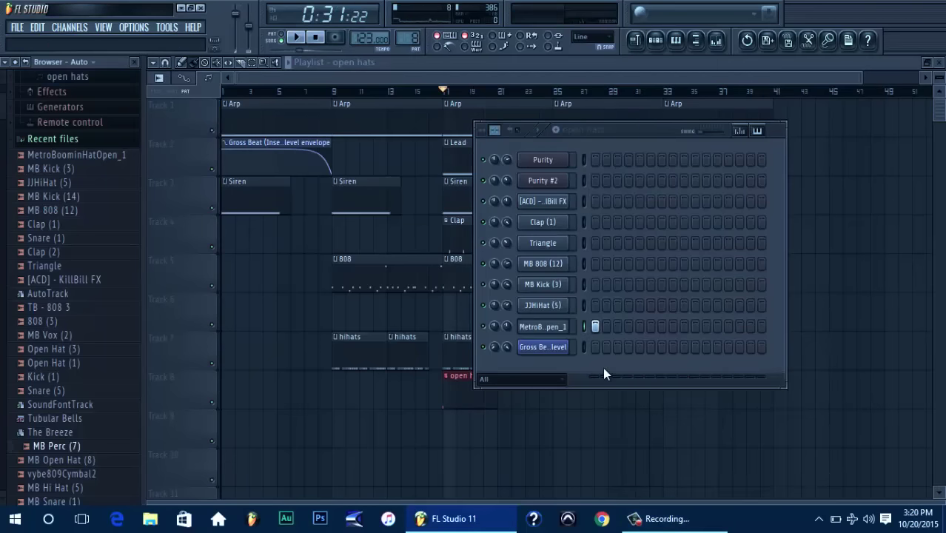
# Move the open hat hit from step 1 to step 3 and add hits on steps 5 and 9, checking against playback
pyautogui.press('space')
pyautogui.press('space')
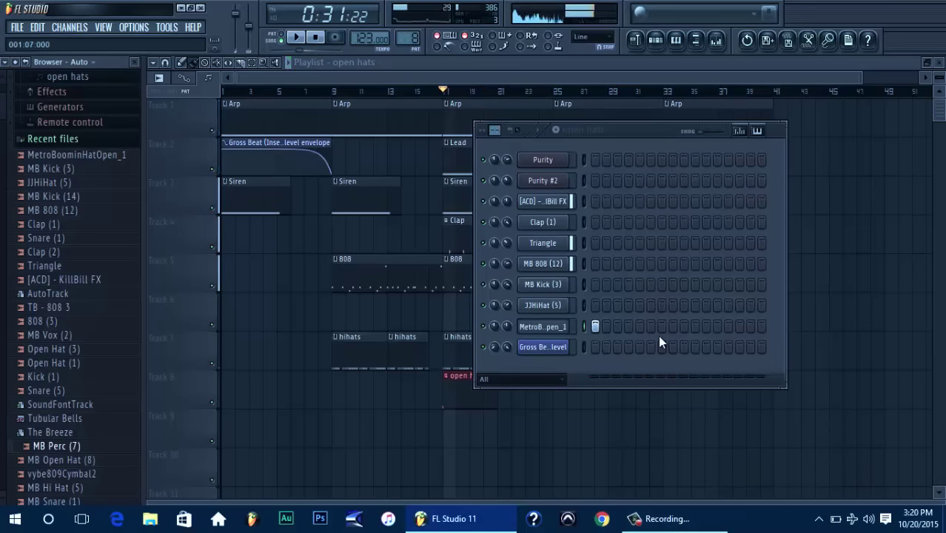
pyautogui.click(618, 327)
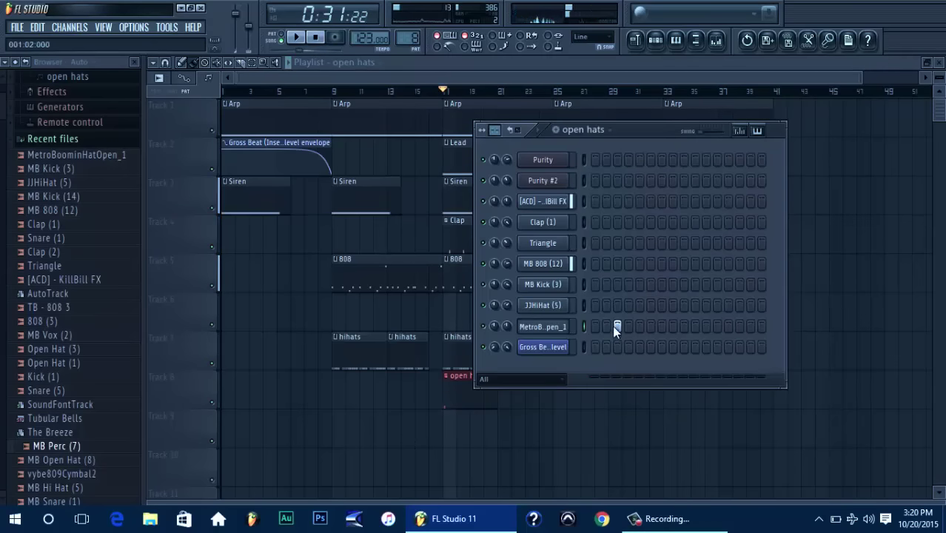
pyautogui.press('space')
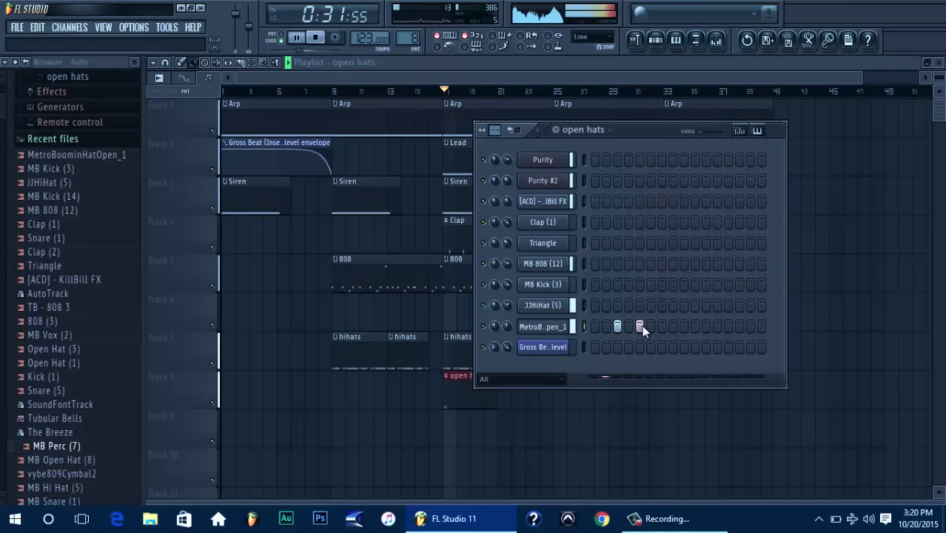
pyautogui.click(685, 327)
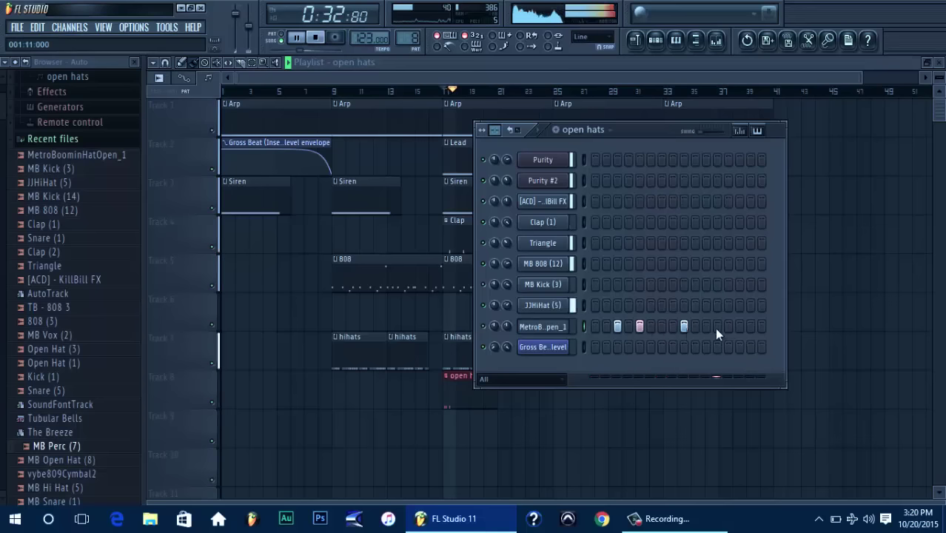
# Rework the open hat pattern by moving the step 9 hit to step 11, adding step 15, and clearing step 3
pyautogui.click(638, 326)
pyautogui.press('space')
pyautogui.click(639, 325)
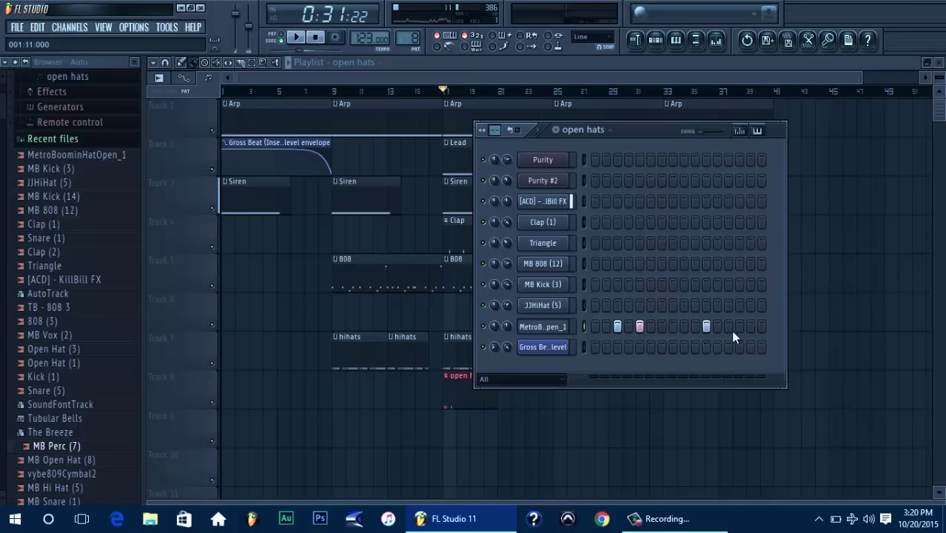
pyautogui.press('space')
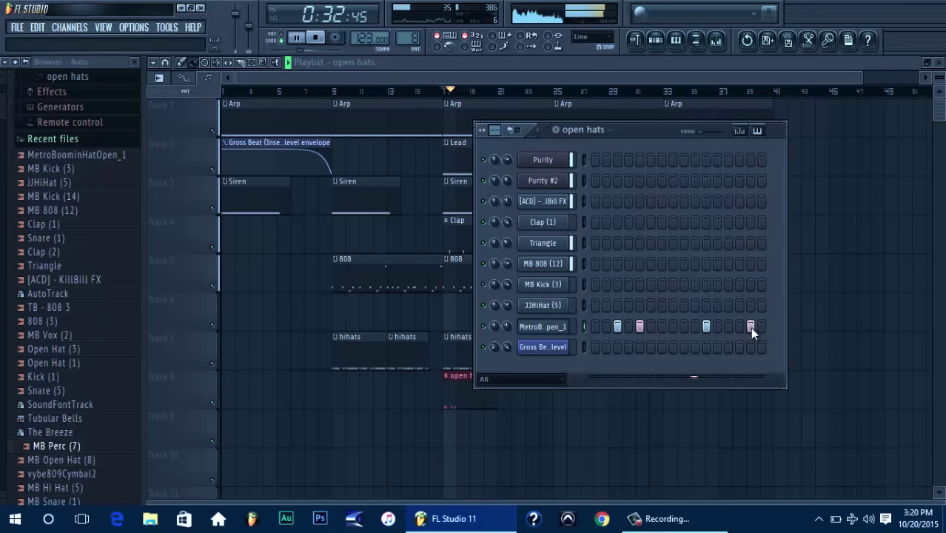
pyautogui.click(617, 326)
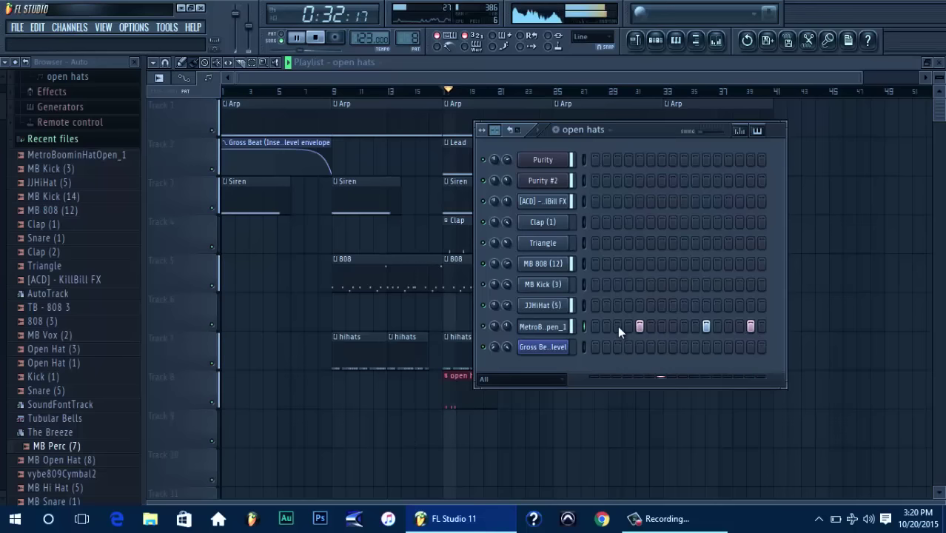
pyautogui.press('space')
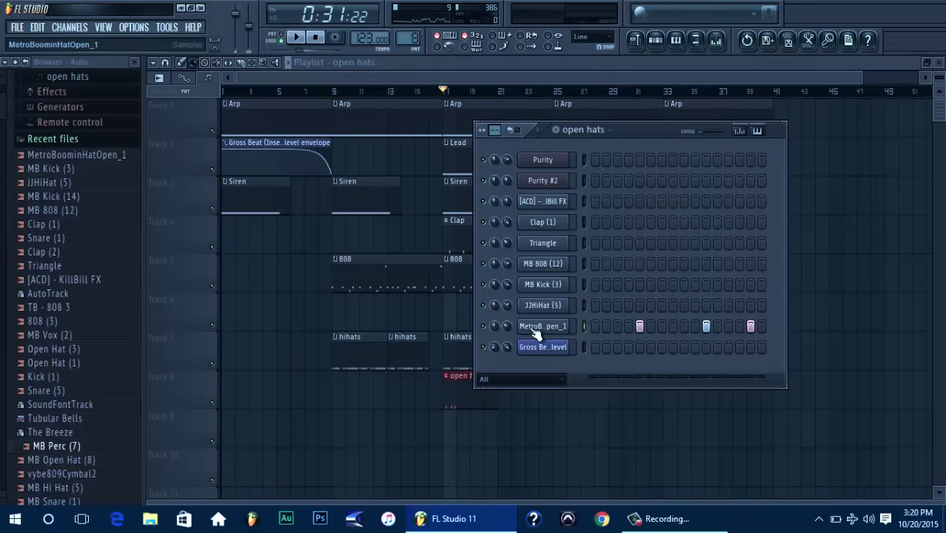
# Play the beginning of the bar 17 section repeatedly to check the open hat timing
pyautogui.press('space')
pyautogui.press('space')
pyautogui.press('space')
pyautogui.press('space')
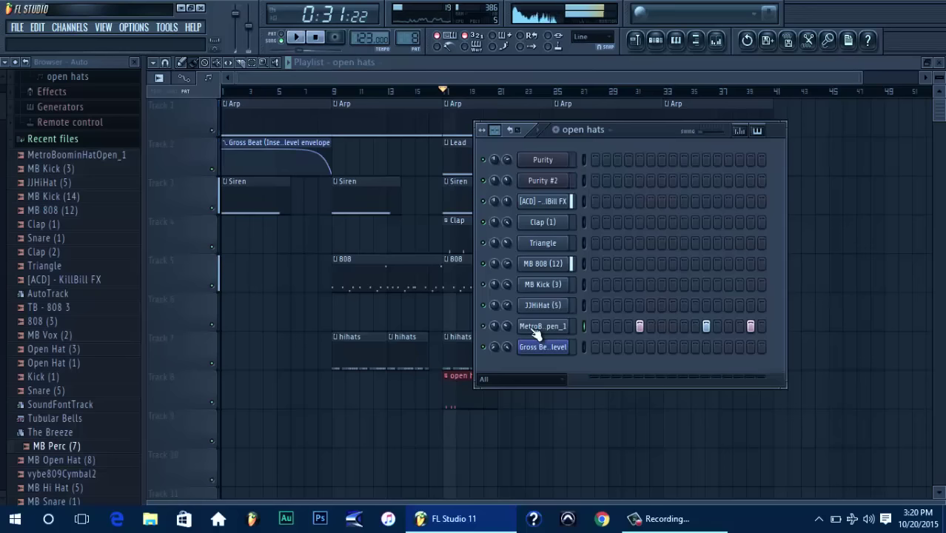
pyautogui.press('space')
pyautogui.press('space')
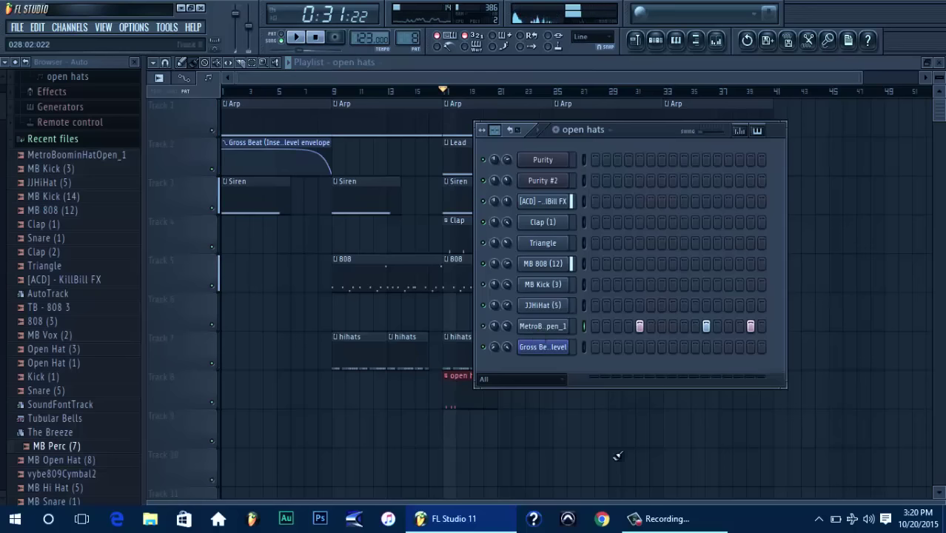
pyautogui.moveTo(644, 527)
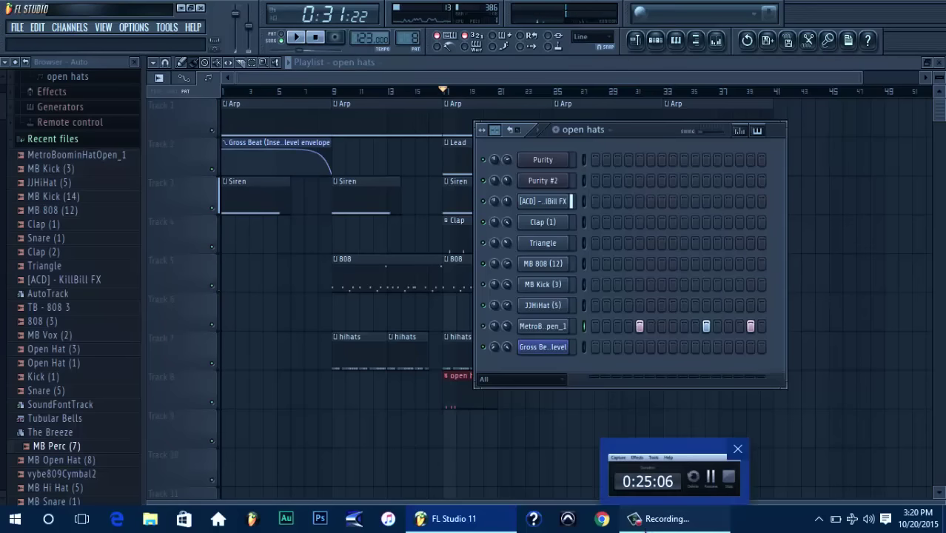
pyautogui.click(645, 529)
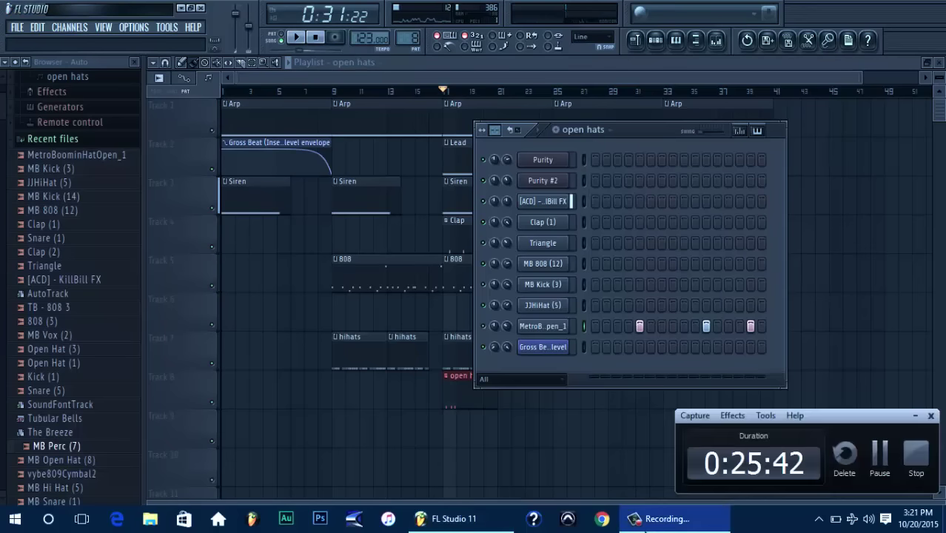
# Add an open hat hit on step 1 and play the section from bar 17 to check it
pyautogui.click(882, 463)
pyautogui.click(591, 331)
pyautogui.press('space')
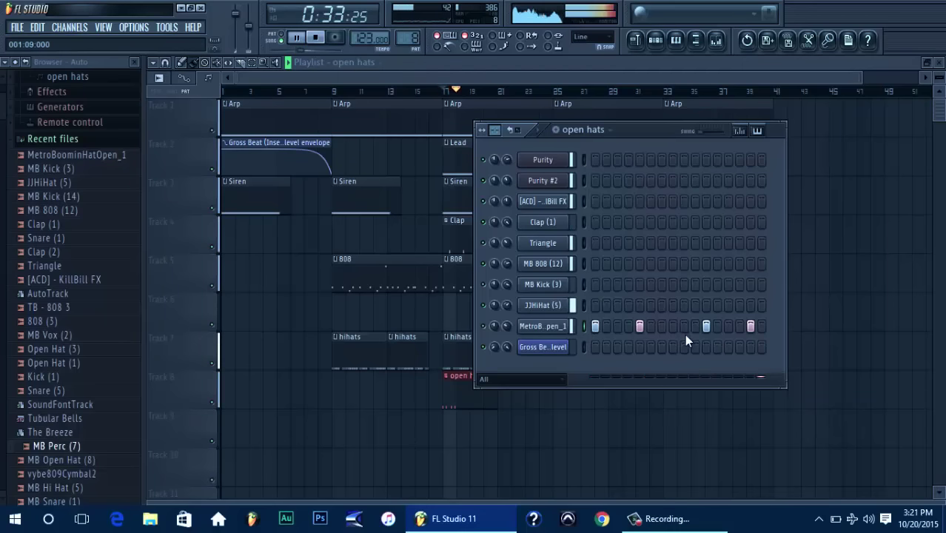
pyautogui.press('space')
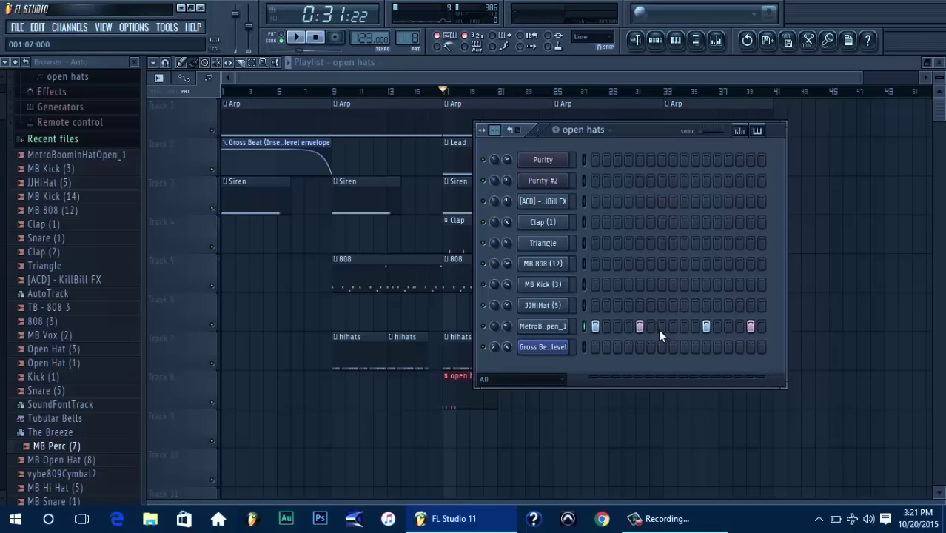
# Rework the open hat pattern by adding hits on steps 7 and 13 and clearing steps 11 and 15, checking against playback
pyautogui.click(660, 328)
pyautogui.press('space')
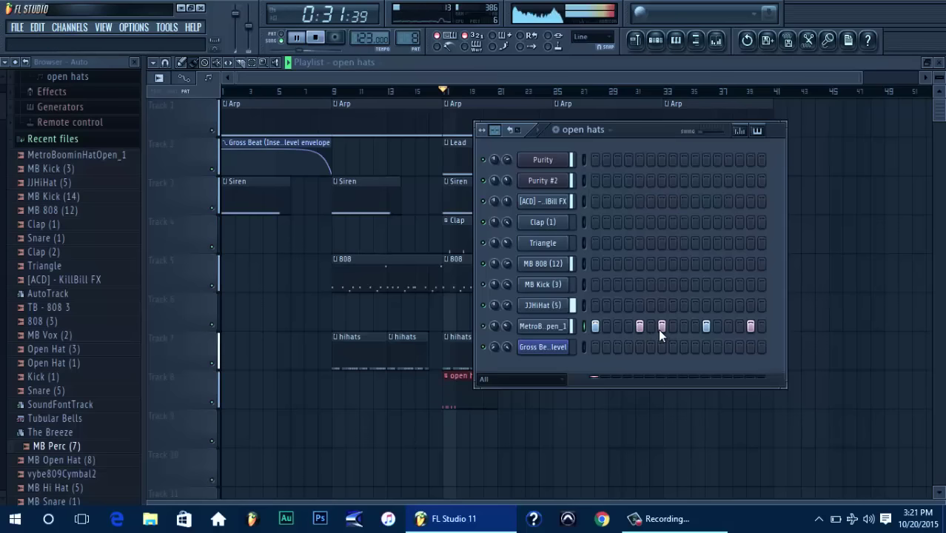
pyautogui.rightClick(707, 326)
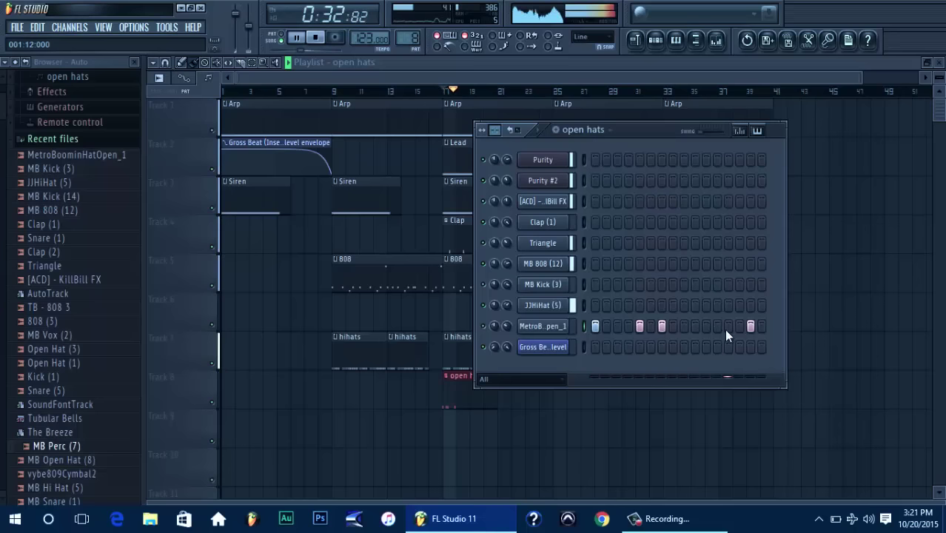
pyautogui.press('space')
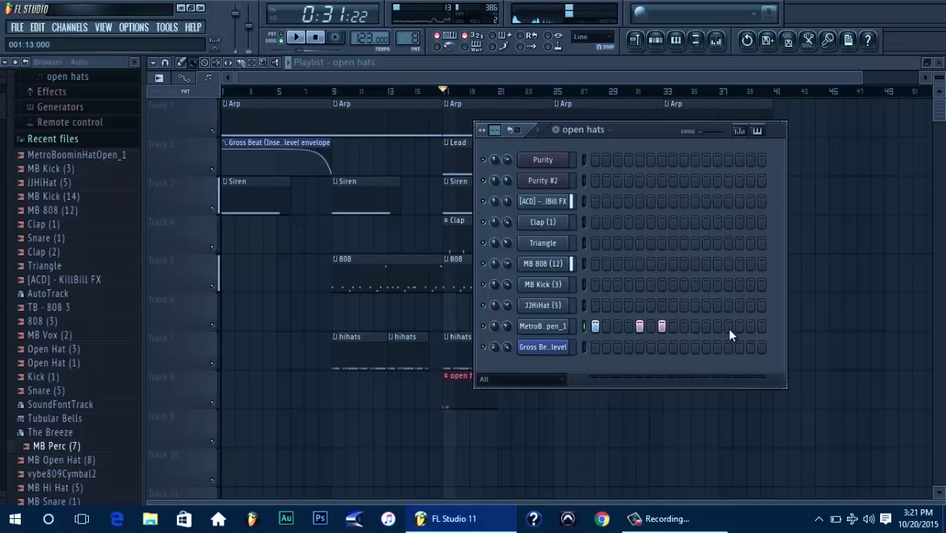
pyautogui.press('space')
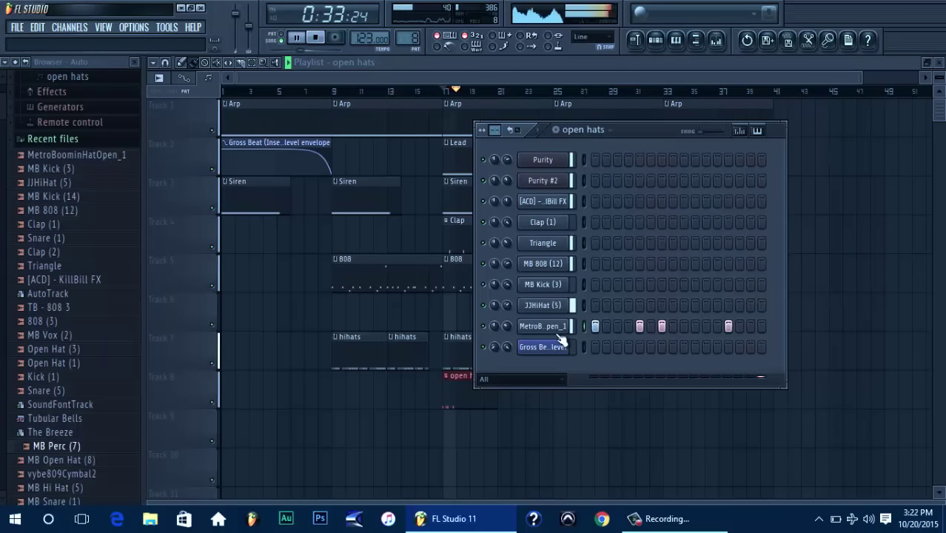
pyautogui.press('space')
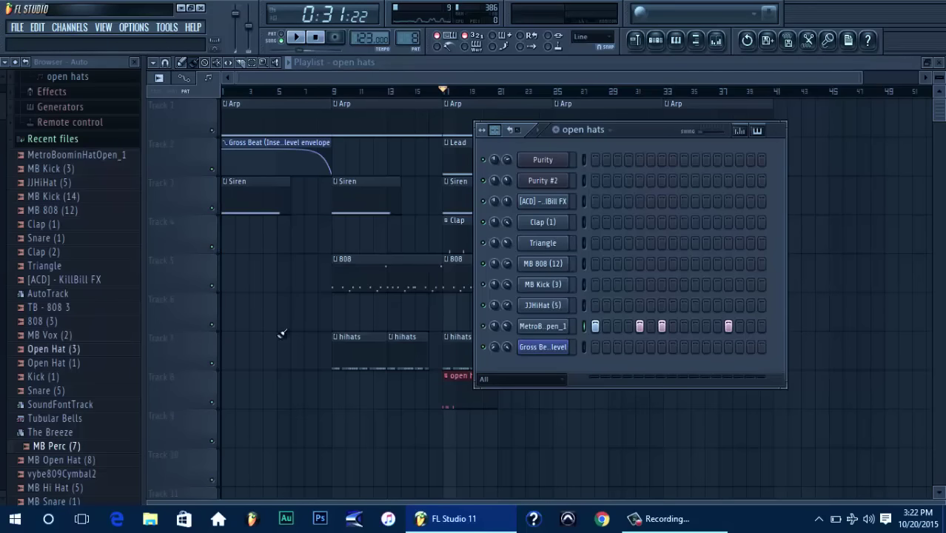
# Extend the open hats pattern to 32 steps and play it with the beat
pyautogui.rightClick(552, 326)
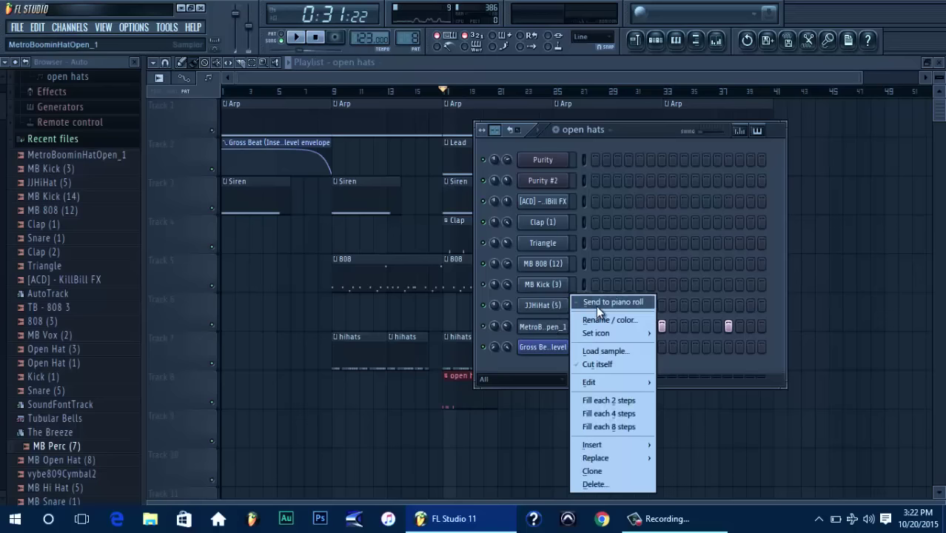
pyautogui.click(552, 331)
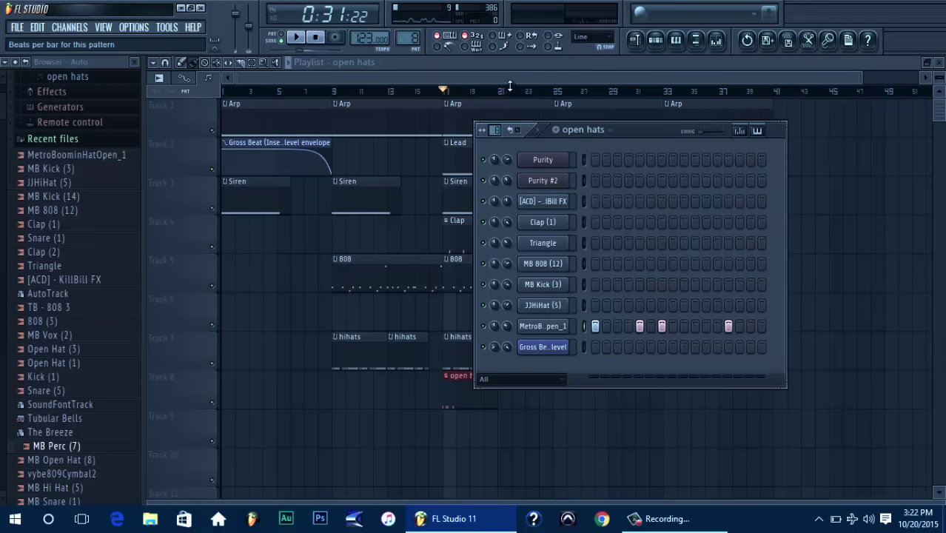
pyautogui.moveTo(510, 85); pyautogui.dragTo(510, 80)
pyautogui.press('space')
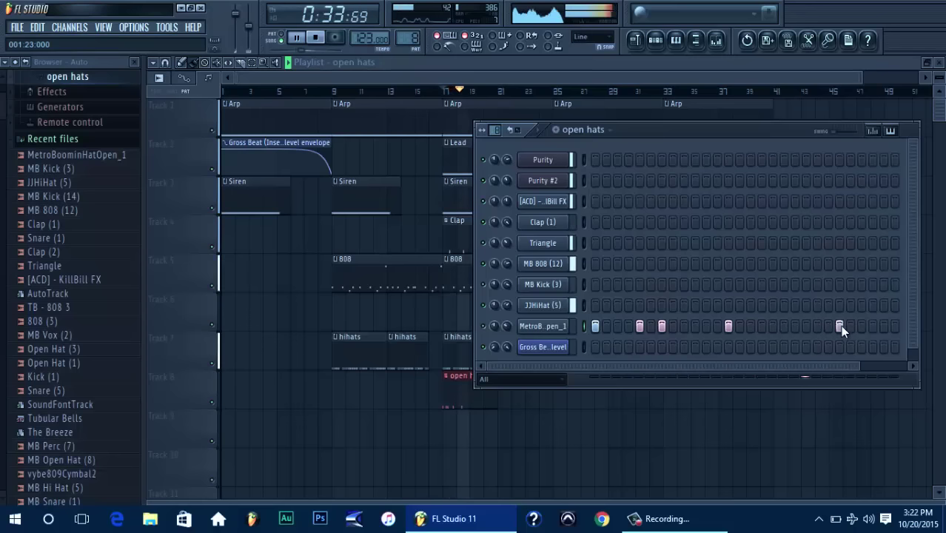
# Try an open hat hit on step 19, clear it, and add hits on steps 21 and 29 instead
pyautogui.click(796, 327)
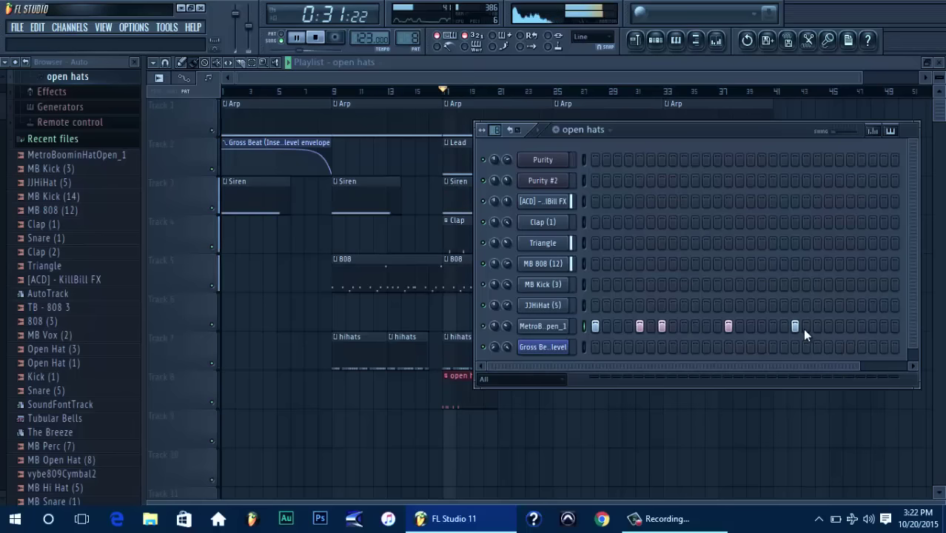
pyautogui.click(795, 326)
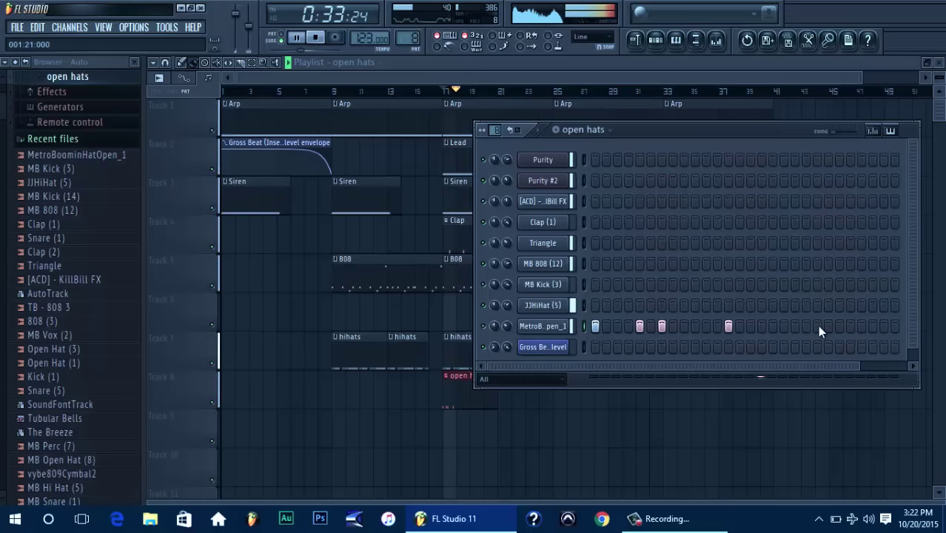
pyautogui.click(818, 326)
pyautogui.moveTo(827, 364); pyautogui.dragTo(899, 364)
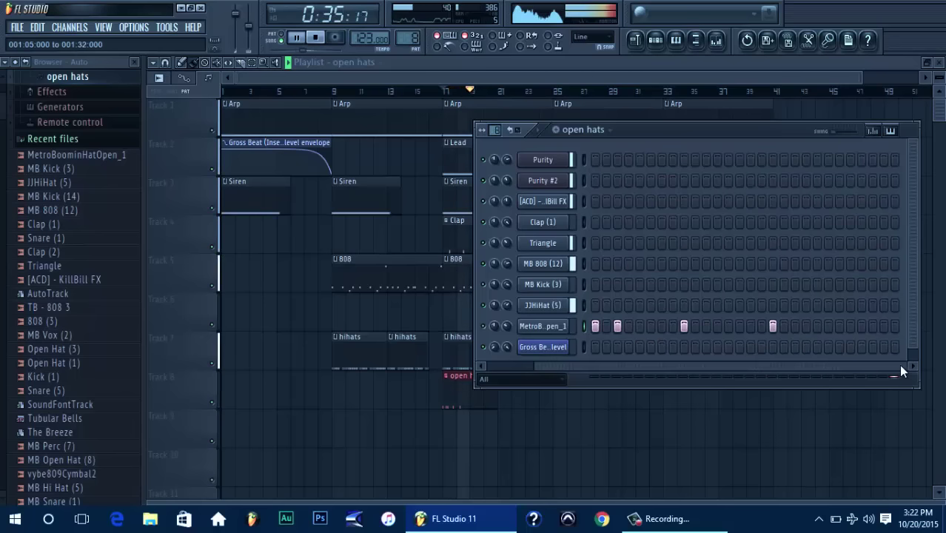
# Replace the MB Kick (3) sample with Kick (1) and the Triangle sample with Open Hat (3), checking against playback
pyautogui.press('space')
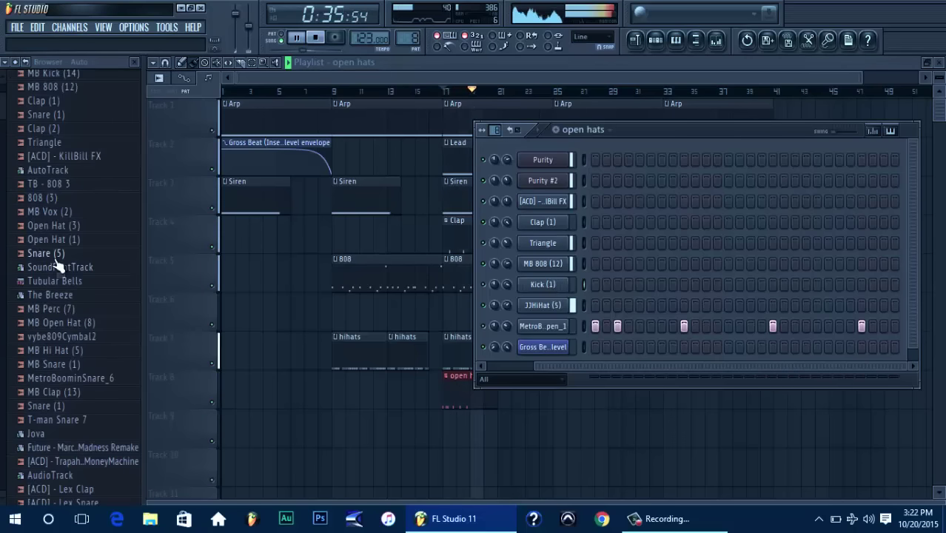
pyautogui.press('space')
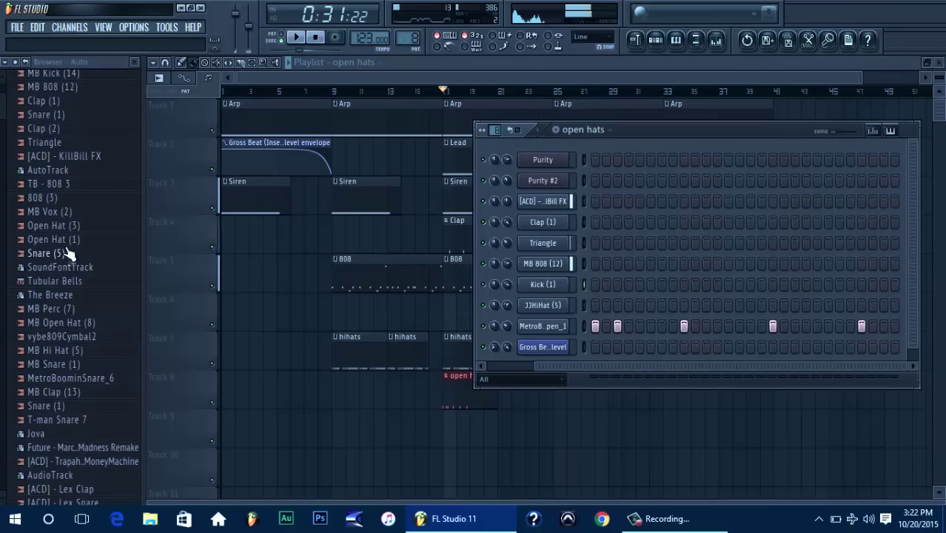
pyautogui.click(78, 226)
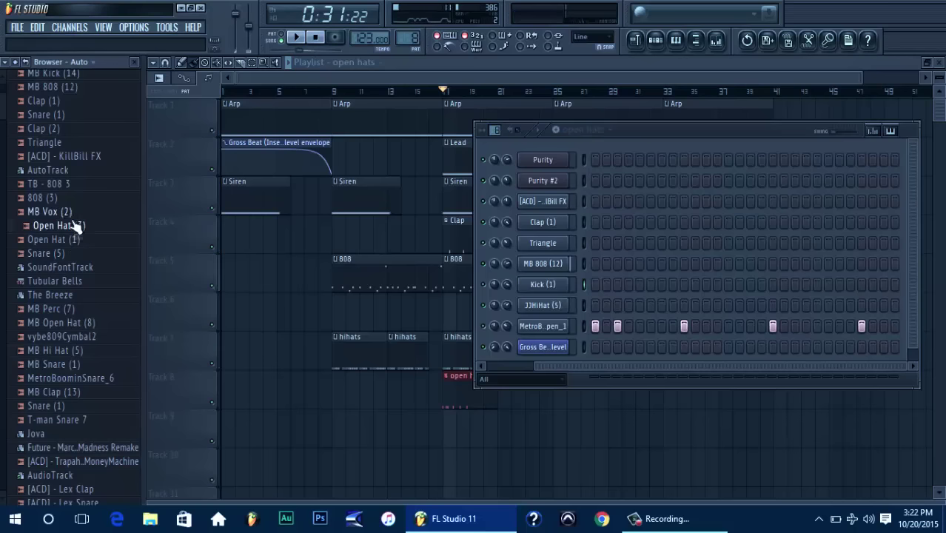
pyautogui.moveTo(461, 312); pyautogui.dragTo(539, 256)
pyautogui.press('space')
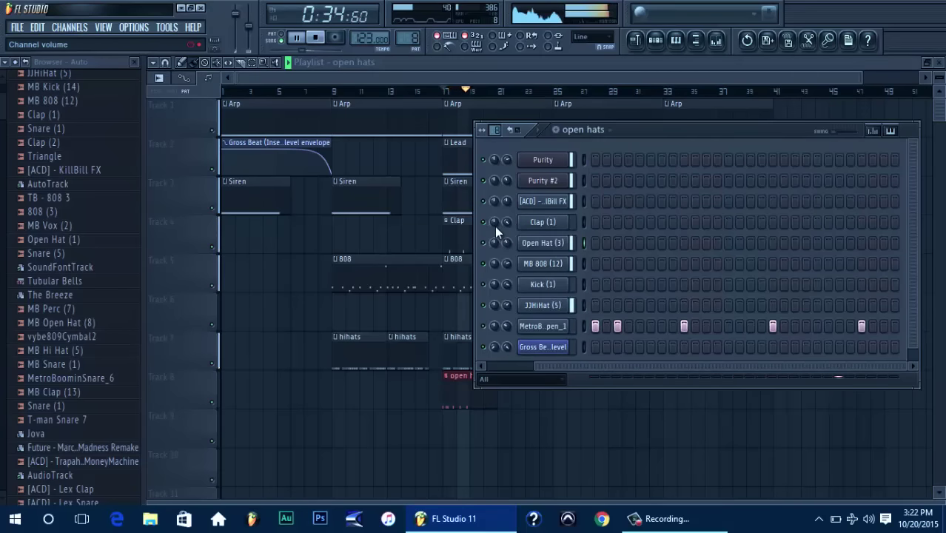
pyautogui.press('space')
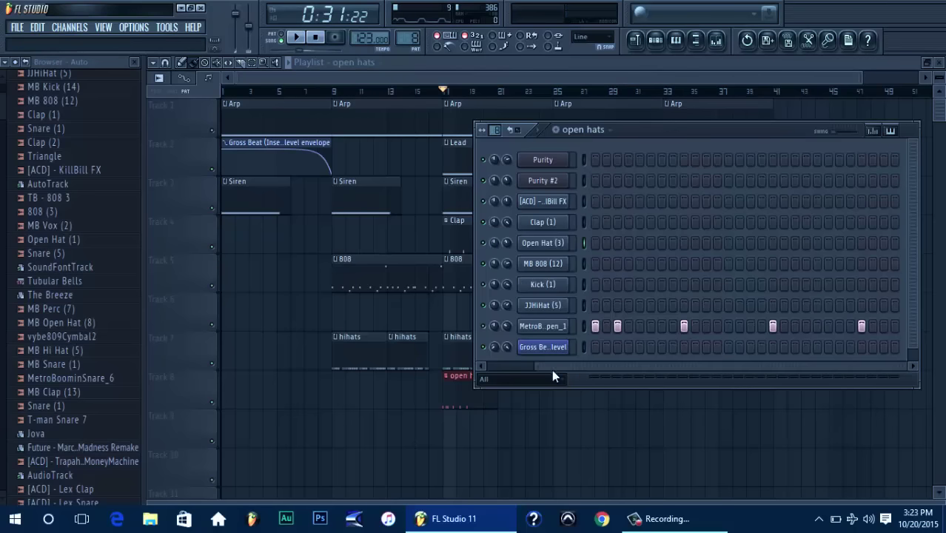
# Play the bar 17 section to check the complete open hat pattern with the replaced samples
pyautogui.moveTo(552, 368); pyautogui.dragTo(498, 370)
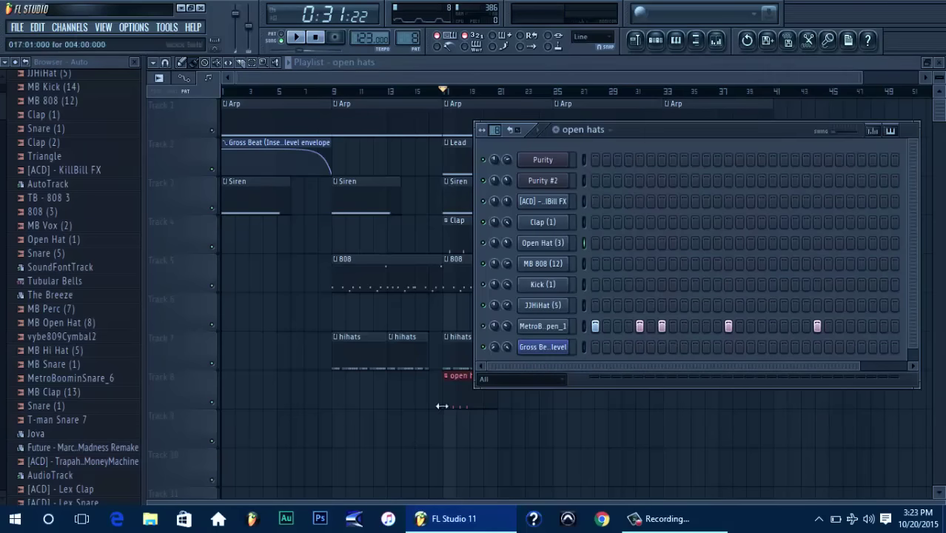
pyautogui.press('space')
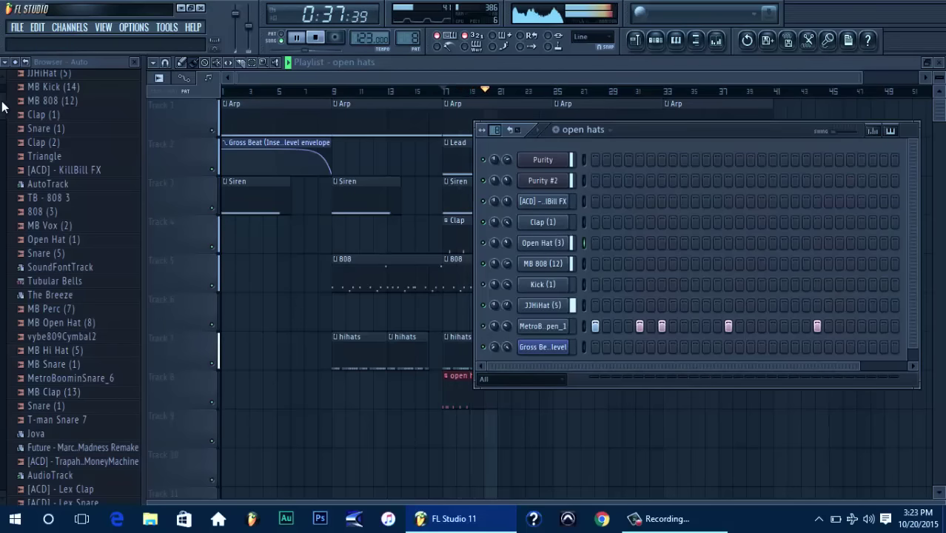
pyautogui.scroll(-6, 2, 121)
pyautogui.press('space')
# Audition the MB Clap (13) sample and place it as an audio clip on the Lead track at bar 1
pyautogui.click(75, 142)
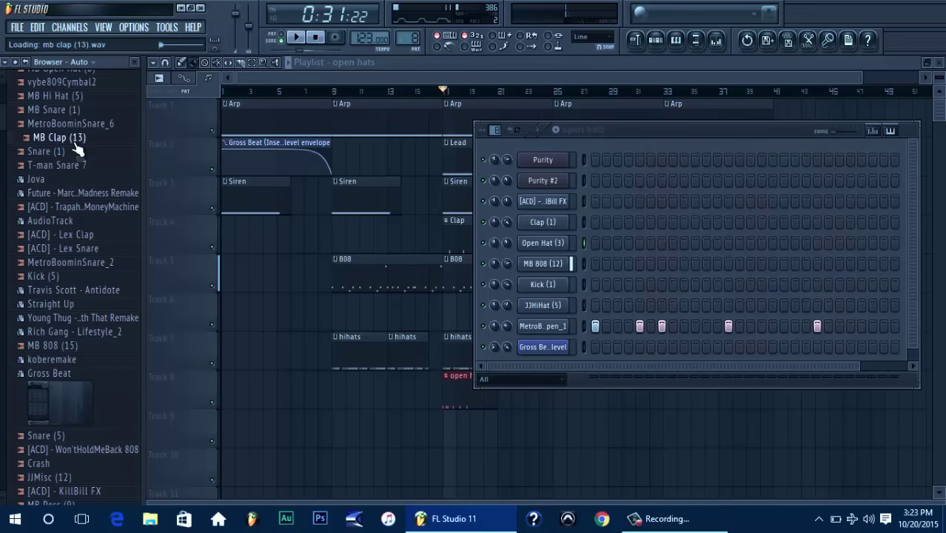
pyautogui.moveTo(74, 140); pyautogui.dragTo(154, 174)
pyautogui.scroll(6, 128, 173)
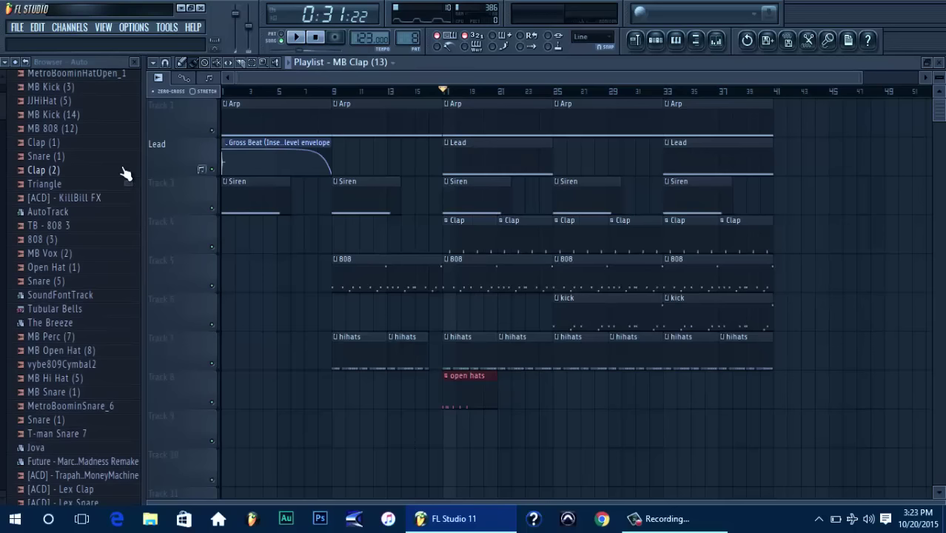
# Audition the Clap (2) and Snare (1) samples from the recent files
pyautogui.click(86, 183)
pyautogui.click(86, 174)
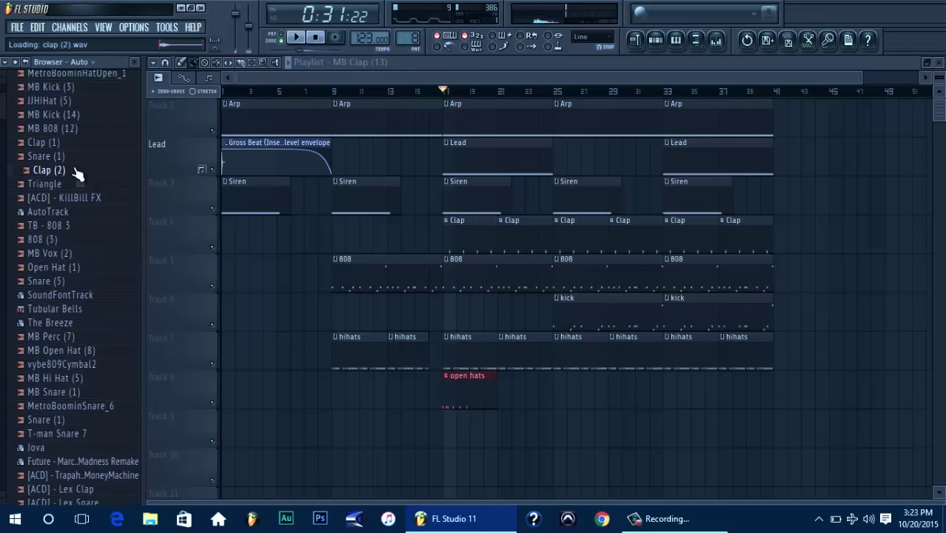
pyautogui.click(48, 156)
pyautogui.moveTo(49, 156); pyautogui.dragTo(640, 17)
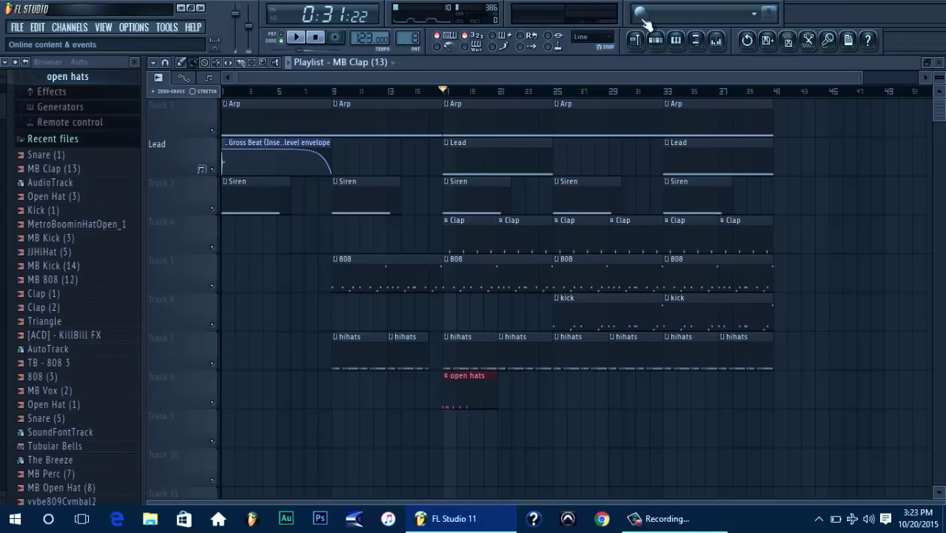
# Set the channel filter to show all channels and remove the MB Clap (13) clip from the Lead track
pyautogui.click(656, 39)
pyautogui.click(552, 205)
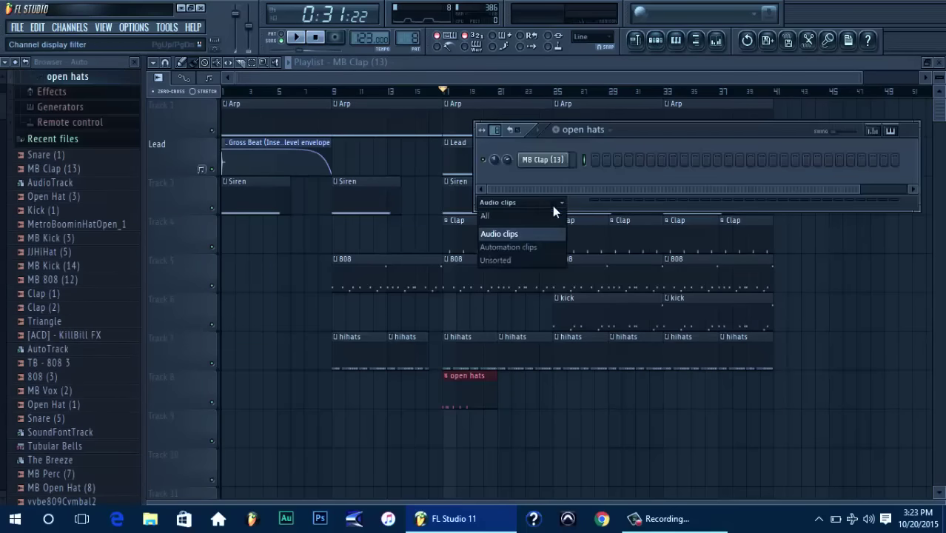
pyautogui.click(532, 218)
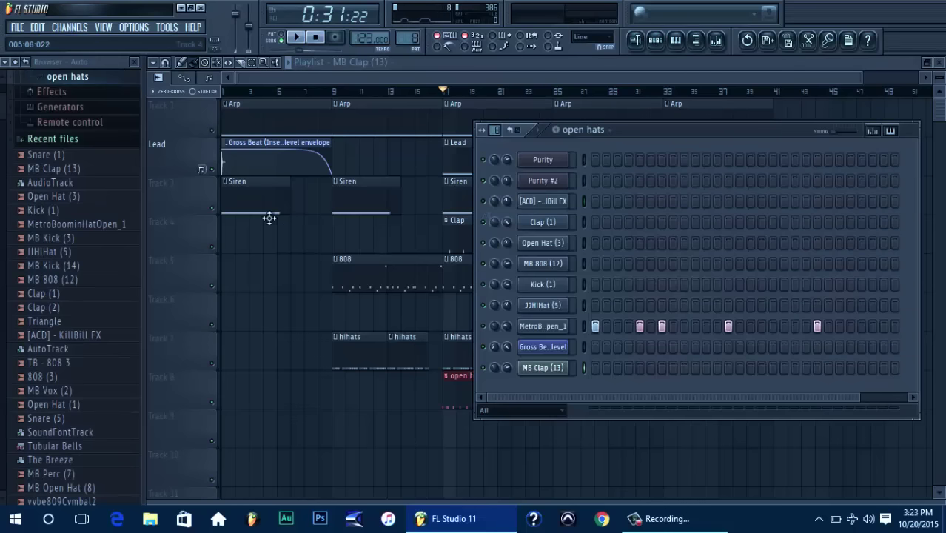
pyautogui.click(225, 148)
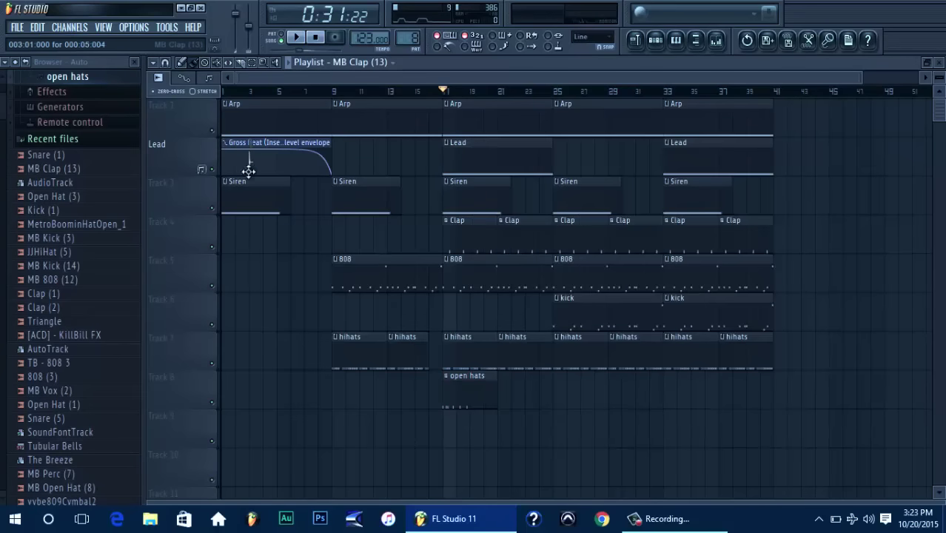
# Add Snare (1) as a channel below Clap (1), program its hits on steps 9 and 25 of the Clap pattern, and play it
pyautogui.click(657, 39)
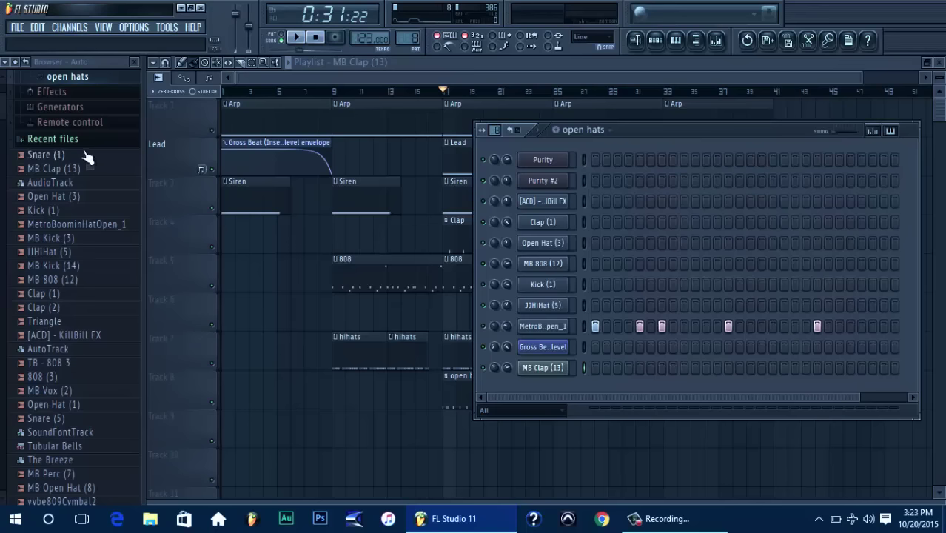
pyautogui.moveTo(89, 157); pyautogui.dragTo(584, 230)
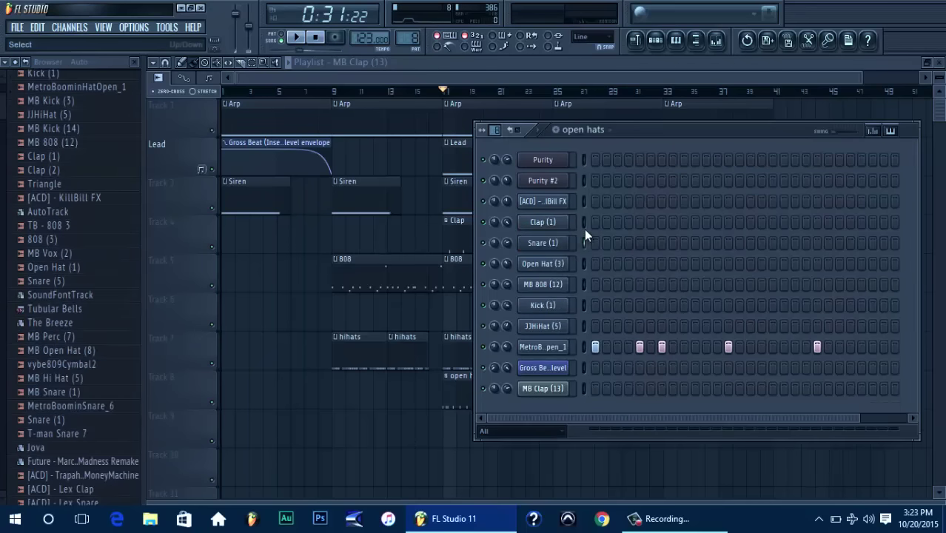
pyautogui.click(605, 129)
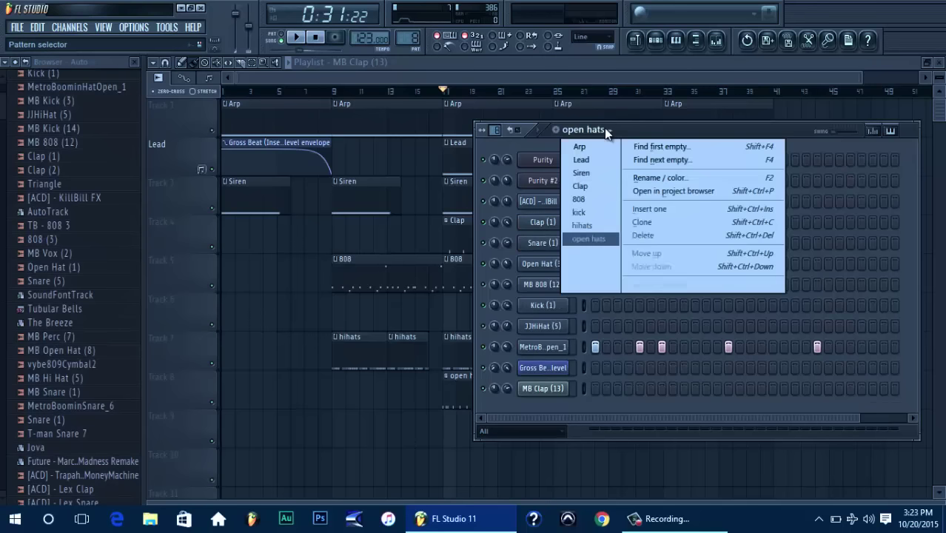
pyautogui.click(601, 187)
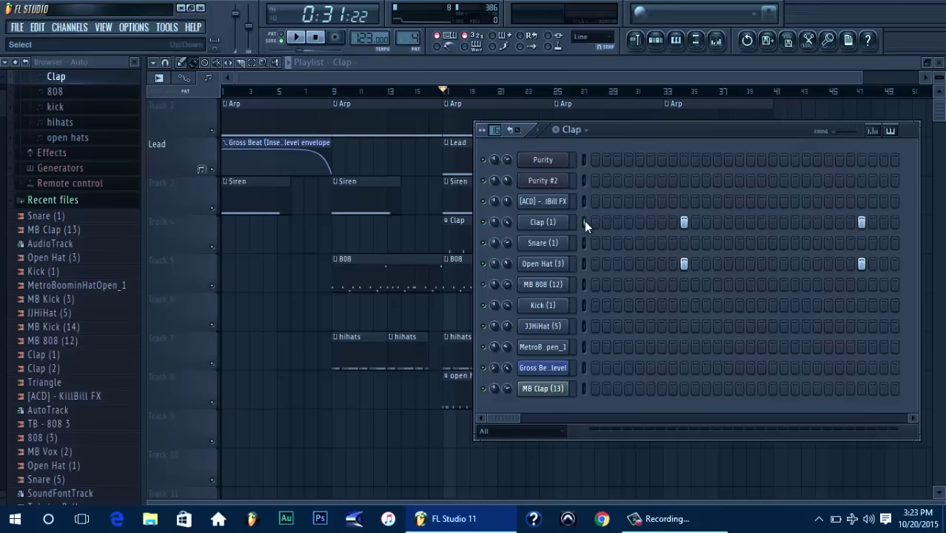
pyautogui.click(684, 243)
pyautogui.click(696, 242)
pyautogui.press('space')
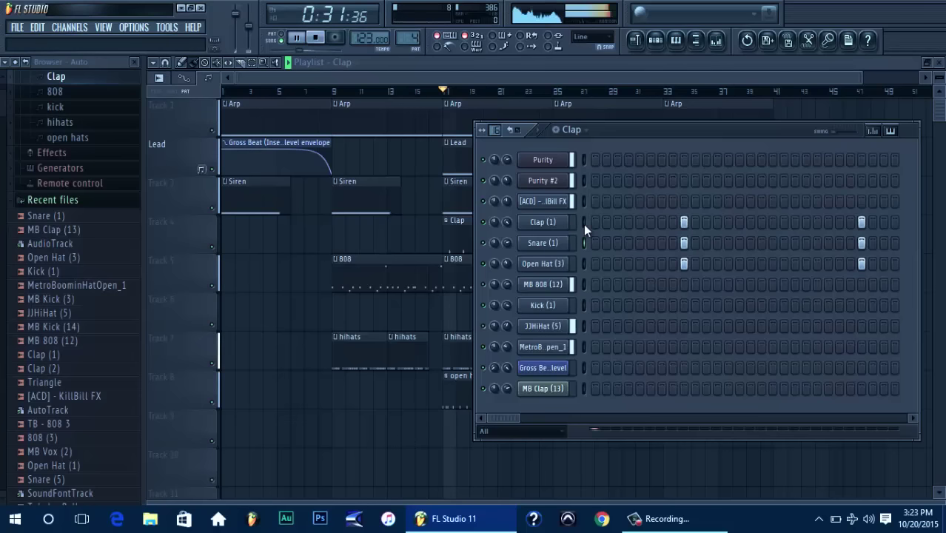
# Shorten the open hats clip at bar 17 to two bars and duplicate it three times up to bar 25
pyautogui.click(656, 39)
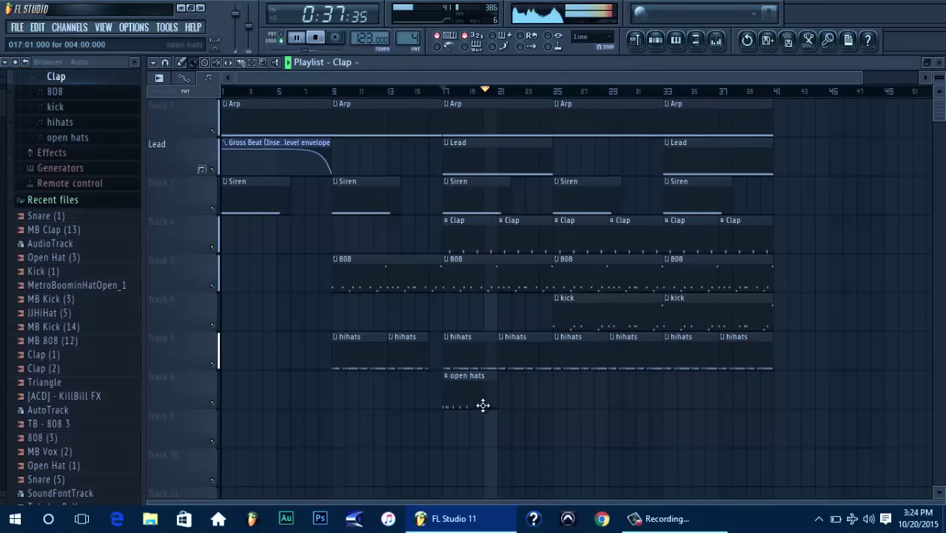
pyautogui.moveTo(496, 401); pyautogui.dragTo(471, 396)
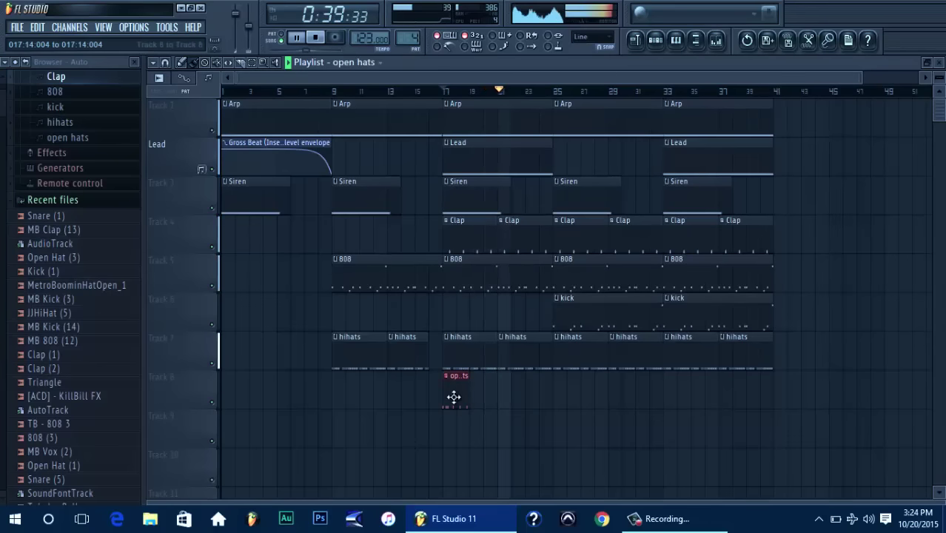
pyautogui.hotkey('ctrl', 'b')
pyautogui.hotkey('ctrl', 'b')
pyautogui.hotkey('ctrl', 'b')
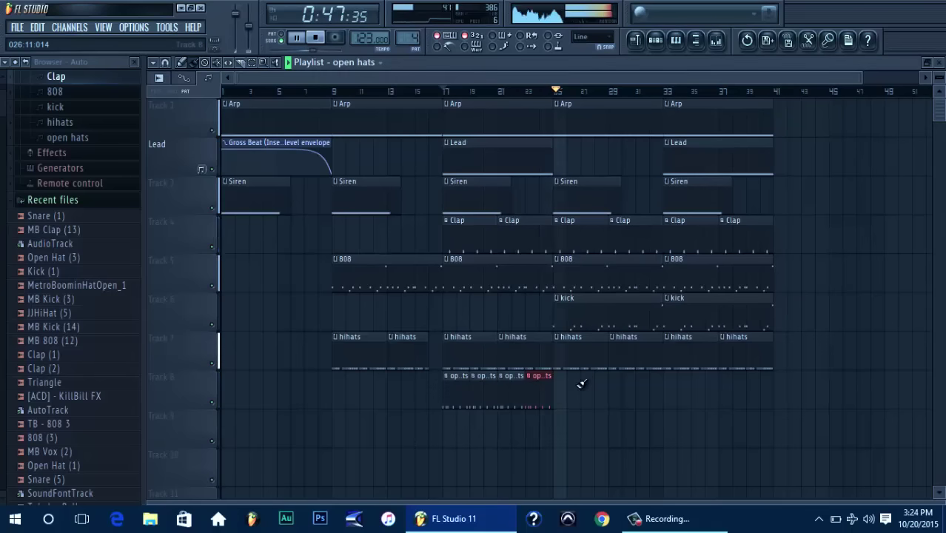
# Remove the open hats clips at bars 19 and 23, and add open hats clips at bars 25, 29, 31, 33, 35 and 37
pyautogui.rightClick(483, 391)
pyautogui.rightClick(534, 391)
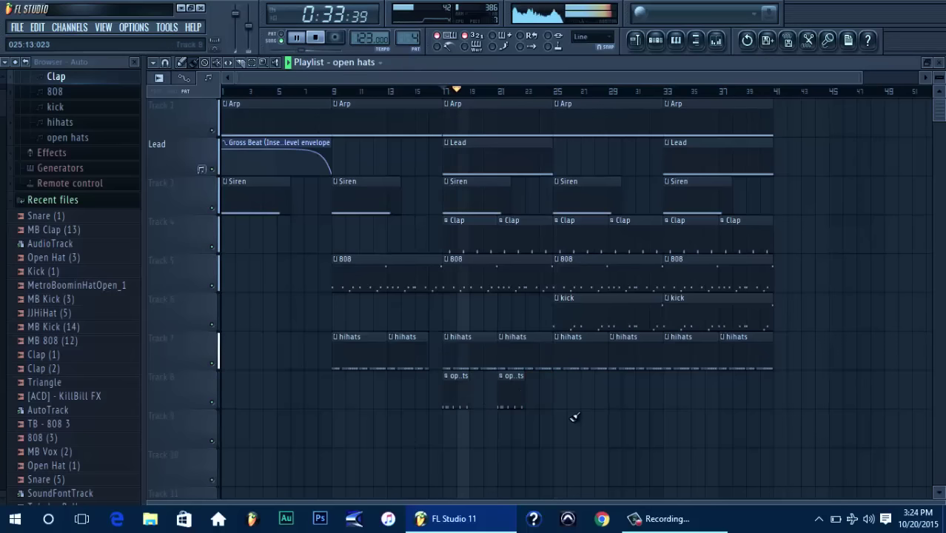
pyautogui.moveTo(571, 415); pyautogui.dragTo(674, 389)
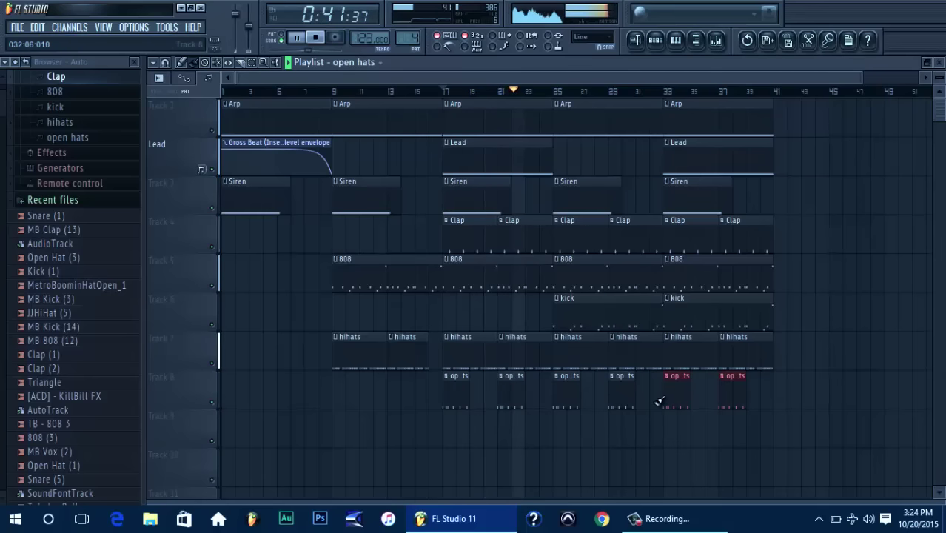
pyautogui.click(642, 402)
pyautogui.click(704, 399)
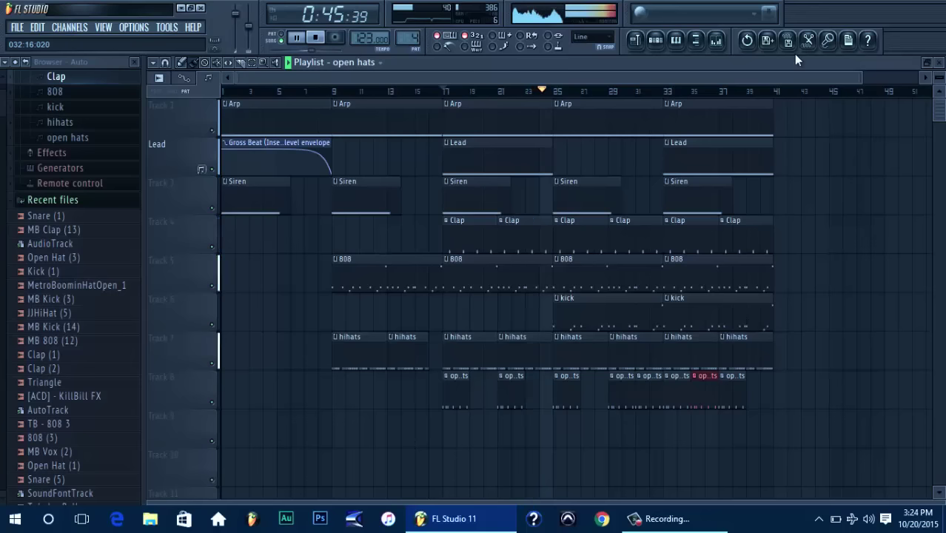
pyautogui.press('space')
pyautogui.moveTo(864, 75); pyautogui.dragTo(803, 69)
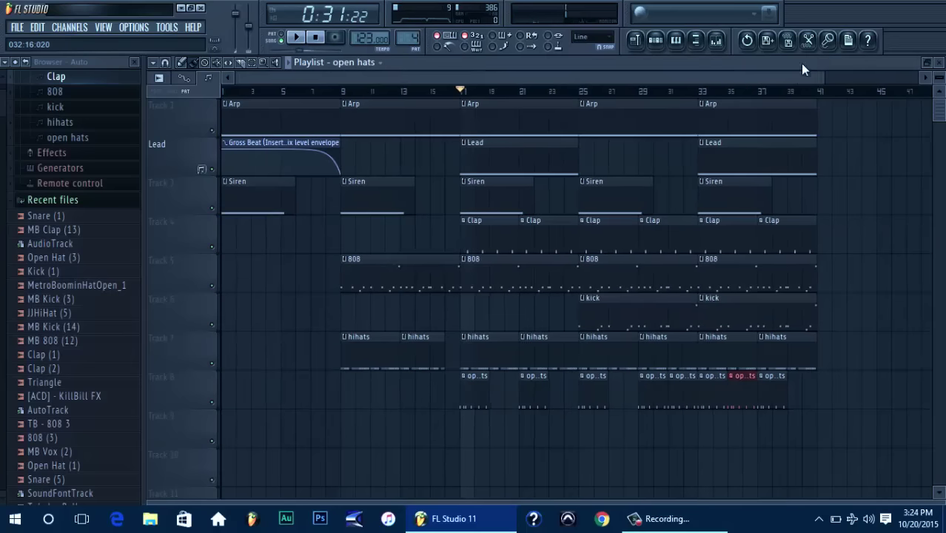
# Insert a new Purity instrument channel into the step sequencer, above the Gross Beat automation channel
pyautogui.click(656, 39)
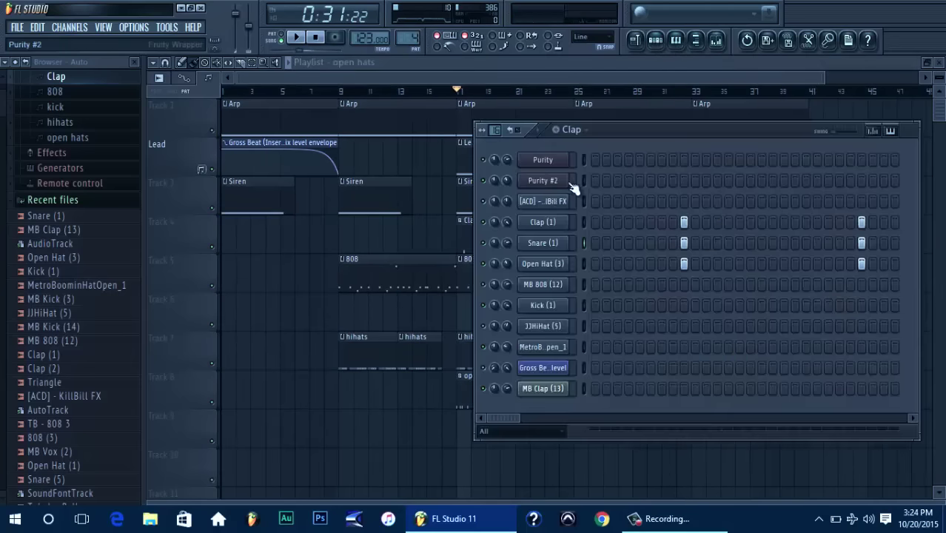
pyautogui.rightClick(566, 367)
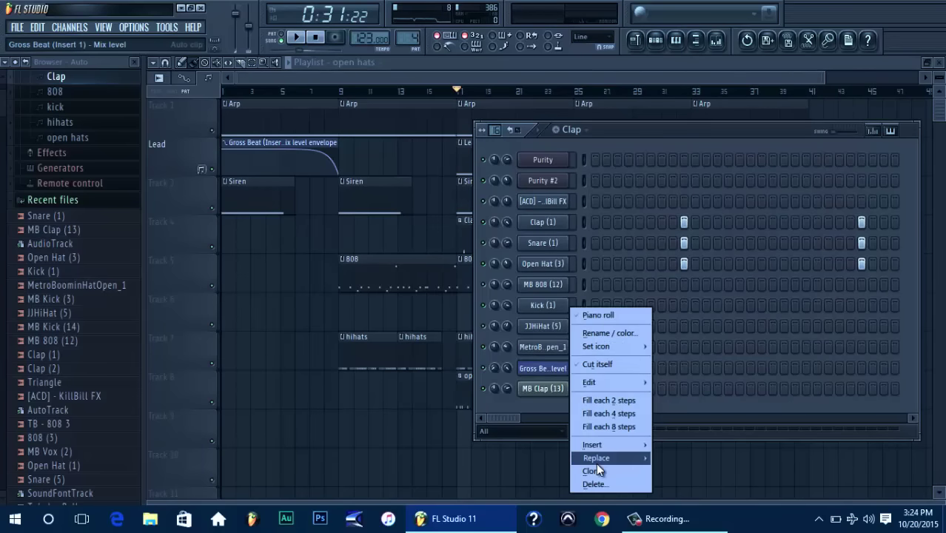
pyautogui.moveTo(608, 443)
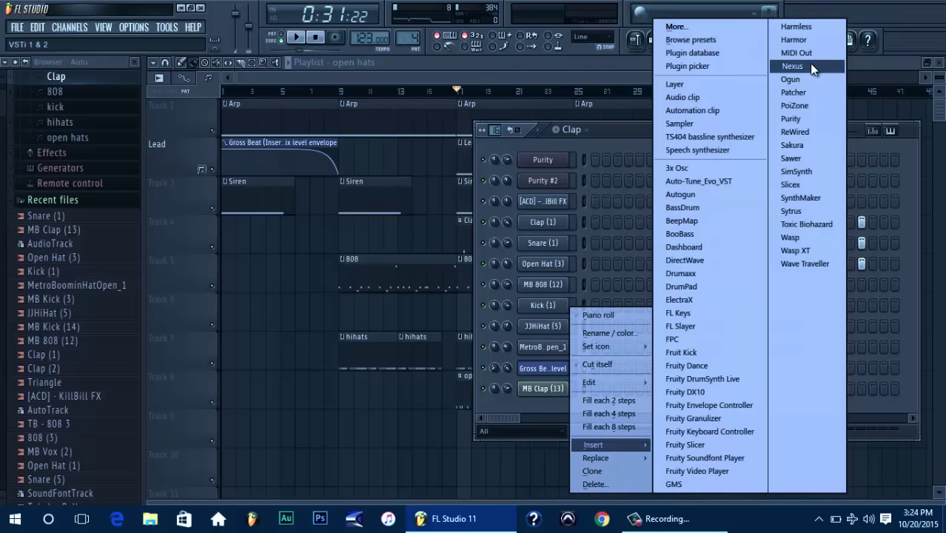
pyautogui.click(807, 119)
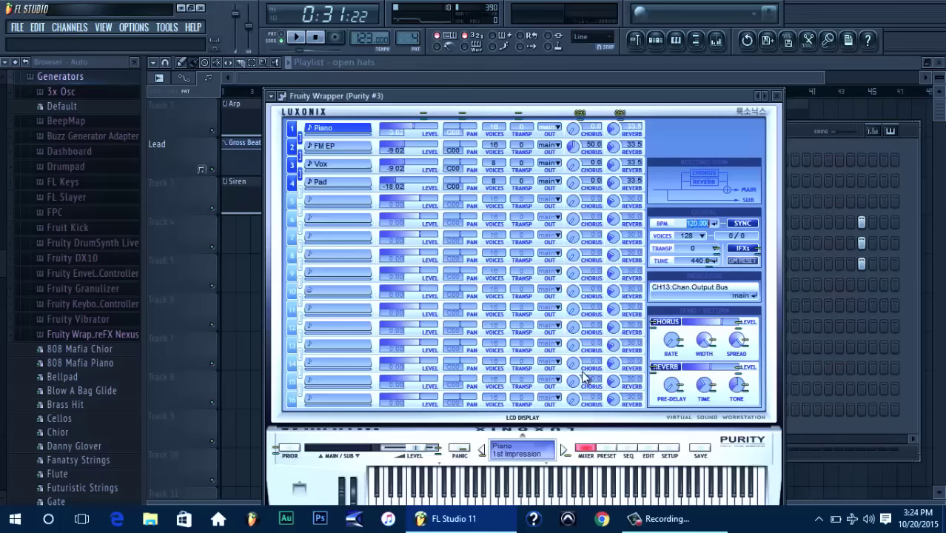
# Load the Memory Box preset from the Phrase category in Purity #3 and audition a note
pyautogui.click(609, 455)
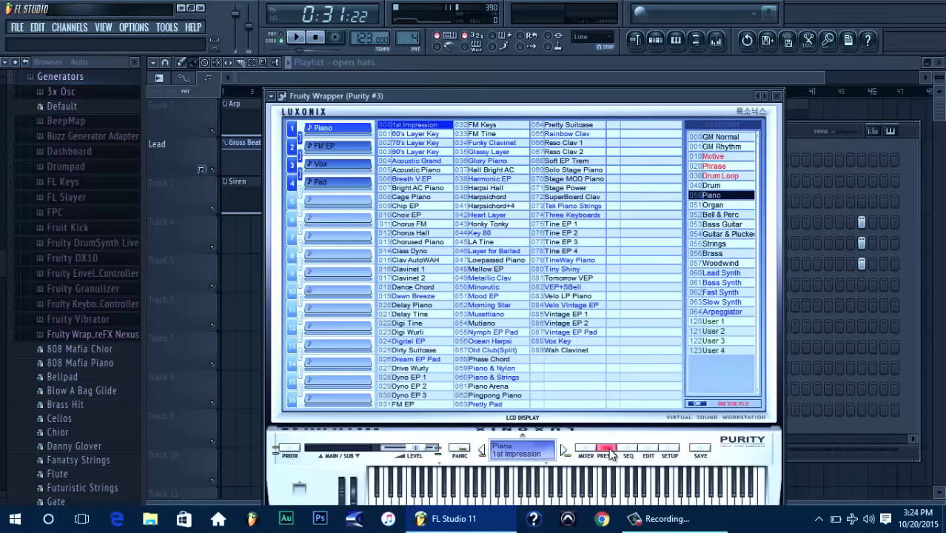
pyautogui.click(718, 157)
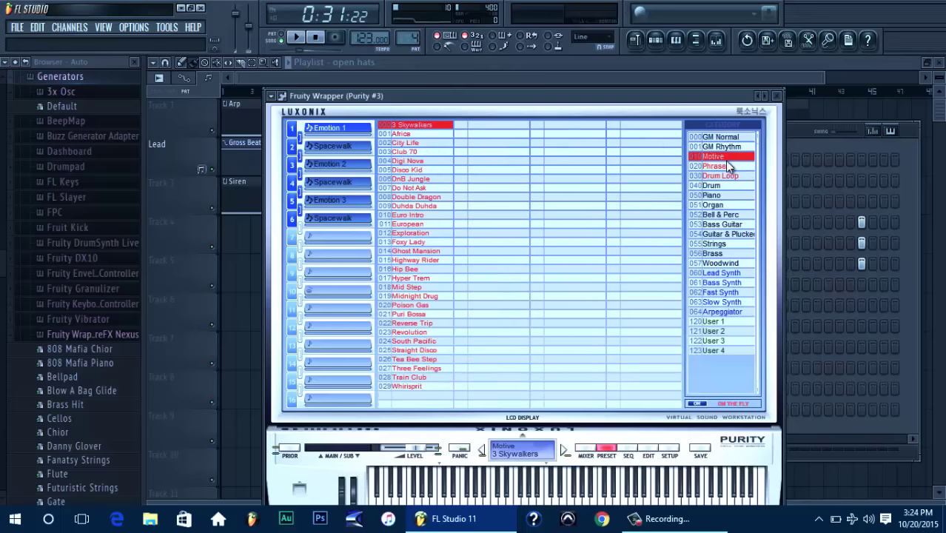
pyautogui.click(718, 166)
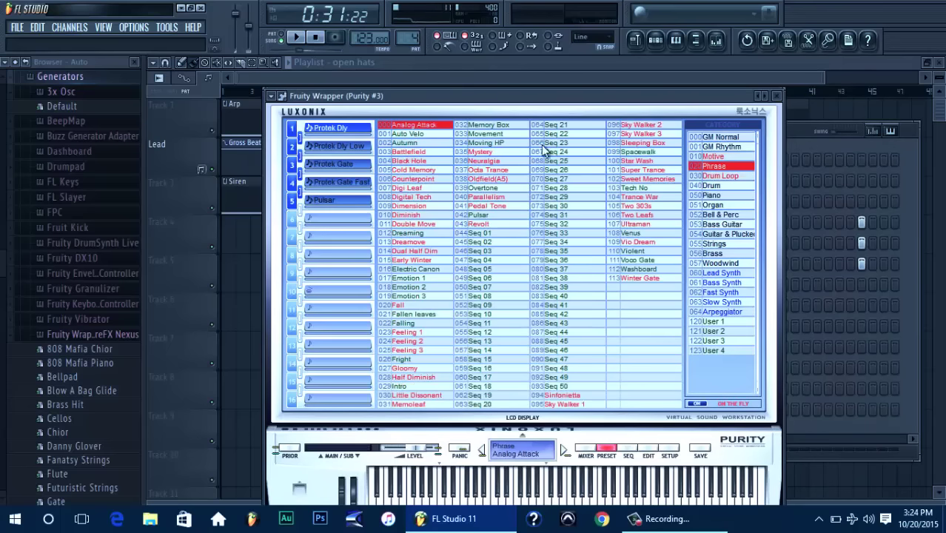
pyautogui.click(489, 126)
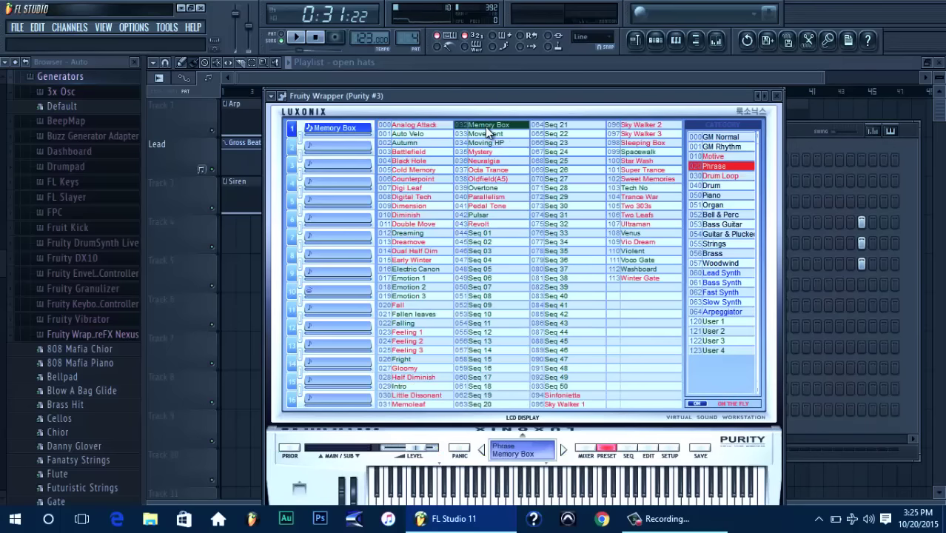
pyautogui.click(568, 500)
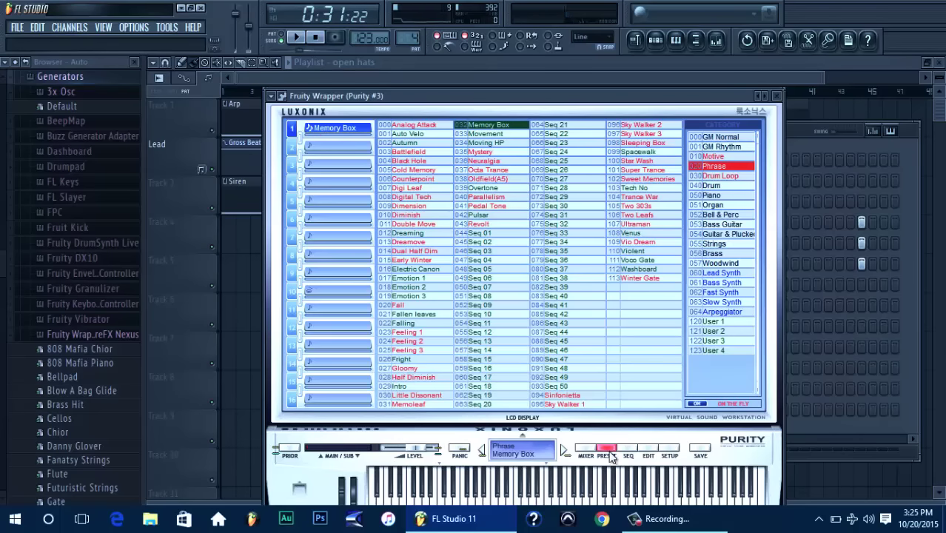
# Set the BPM of Purity #3 to 123 and return to the step sequencer
pyautogui.click(584, 450)
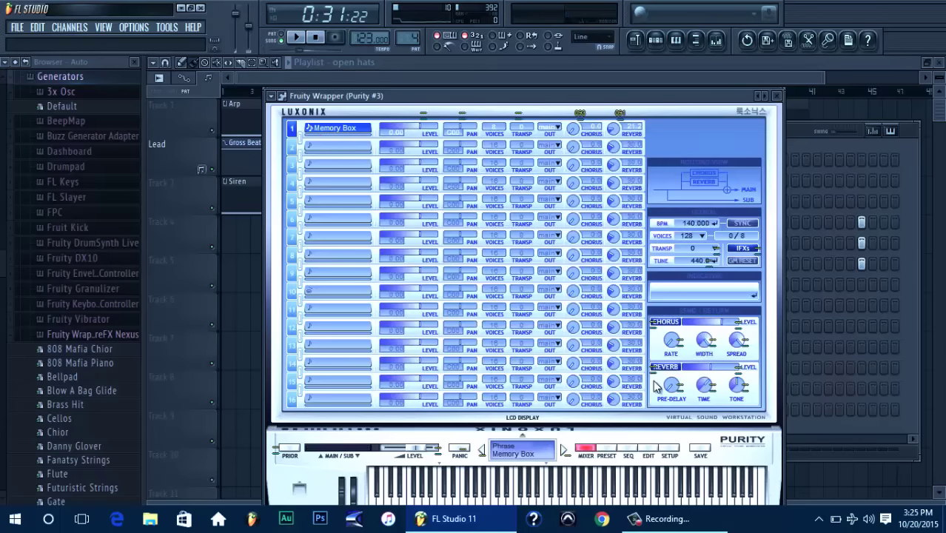
pyautogui.doubleClick(696, 225)
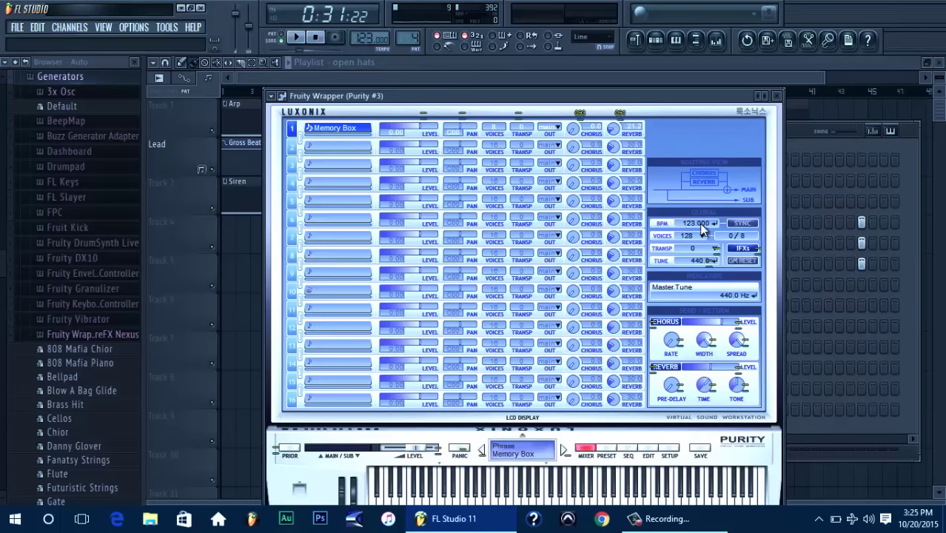
pyautogui.click(806, 135)
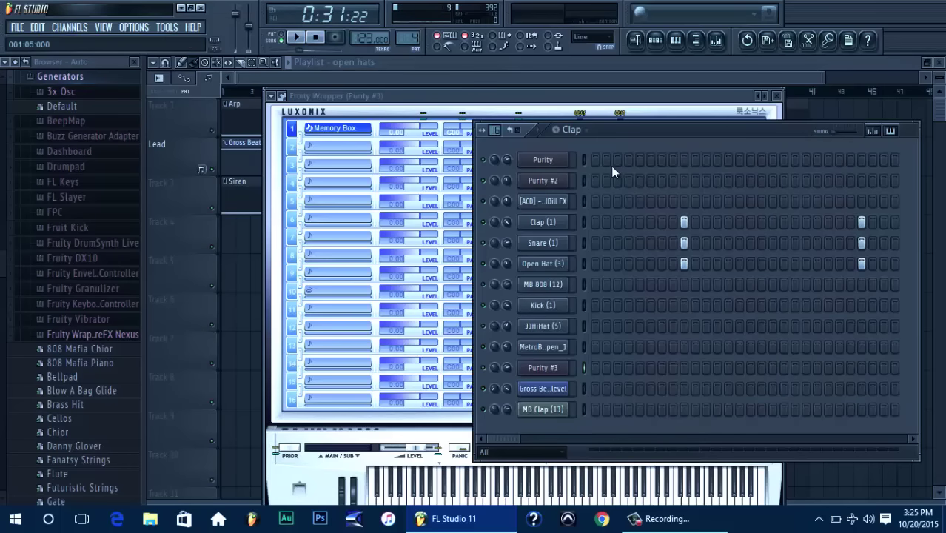
# Copy the Purity notes from the Arp pattern and create a new pattern named Bell
pyautogui.click(585, 131)
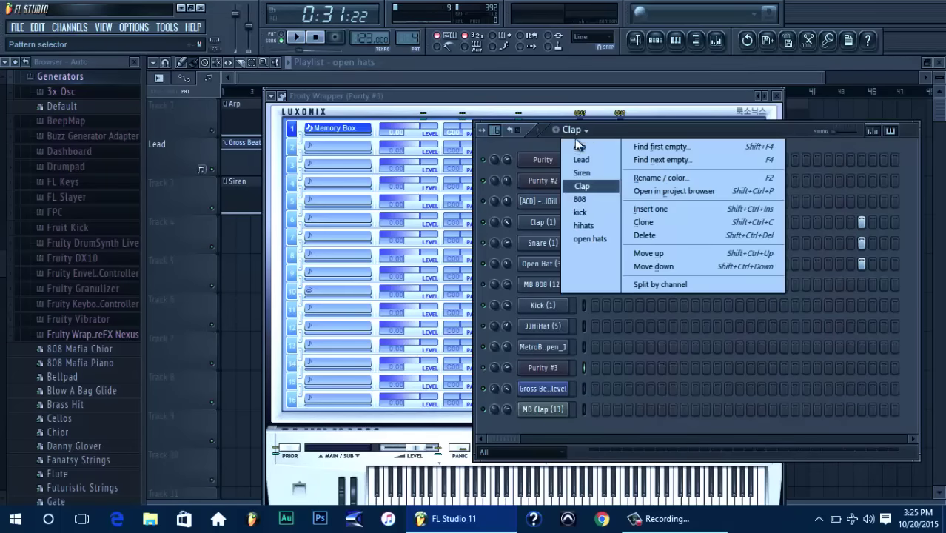
pyautogui.click(579, 147)
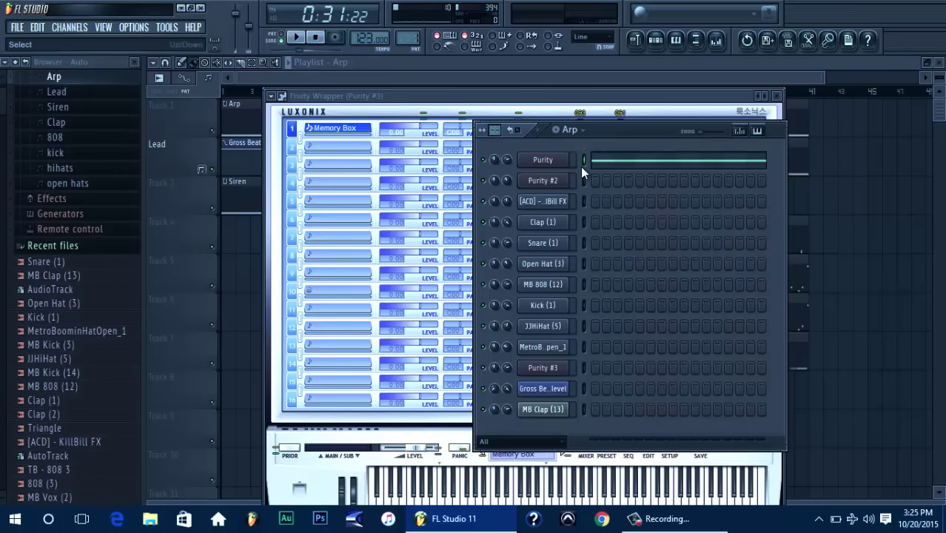
pyautogui.click(583, 130)
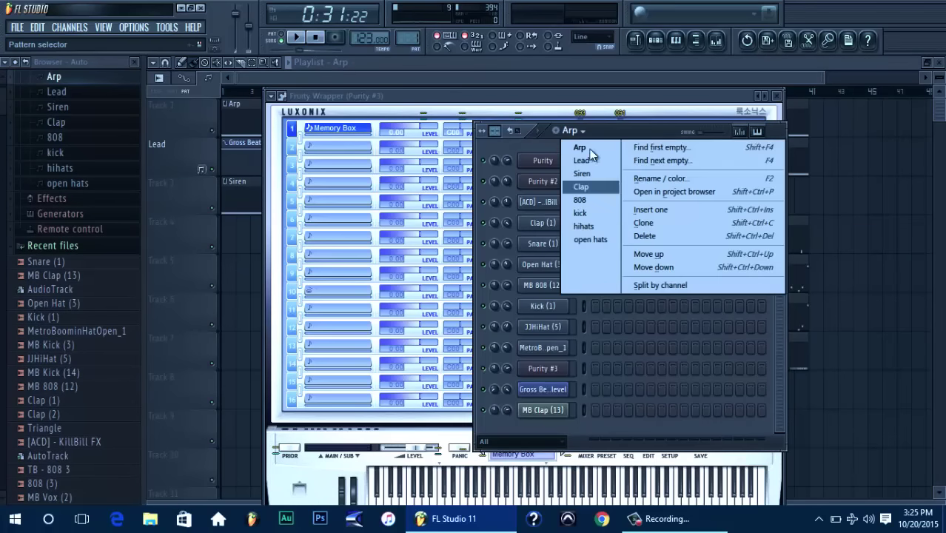
pyautogui.click(607, 128)
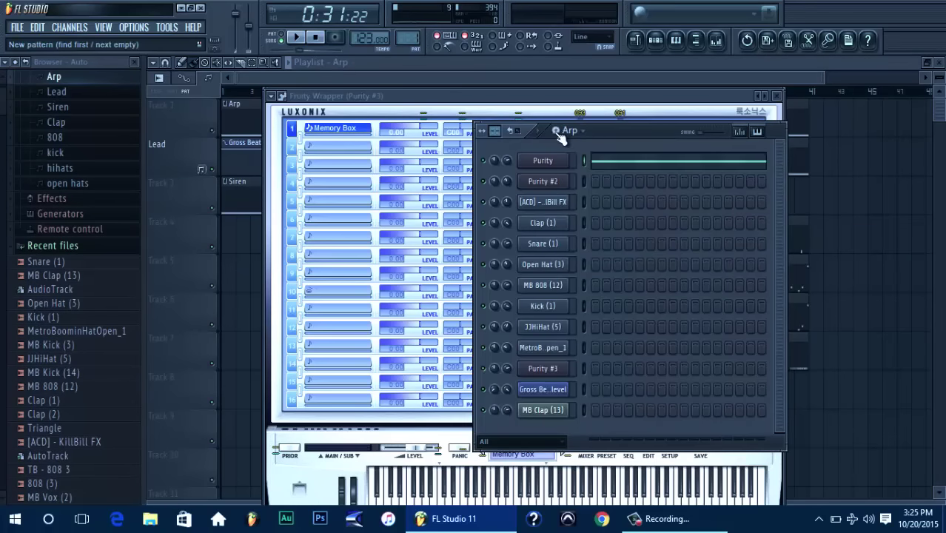
pyautogui.click(557, 132)
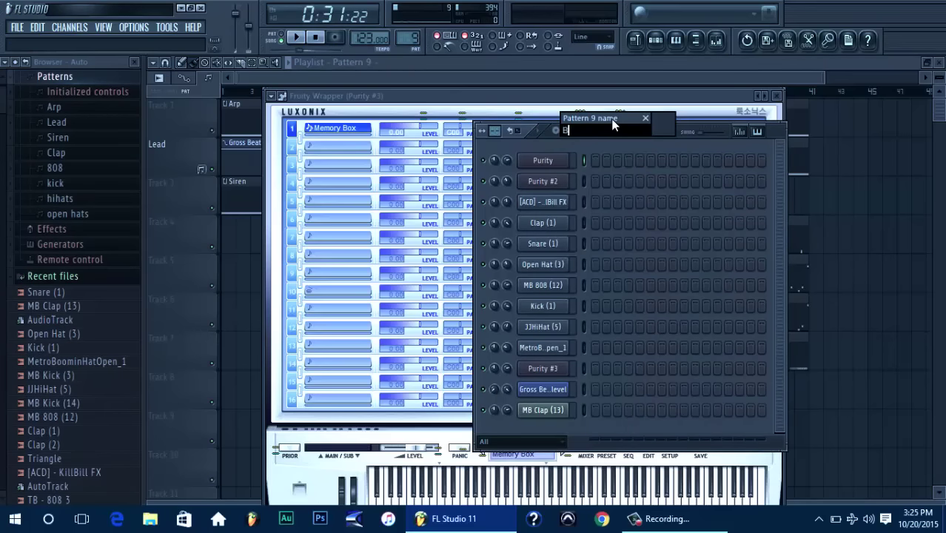
pyautogui.press('Return')
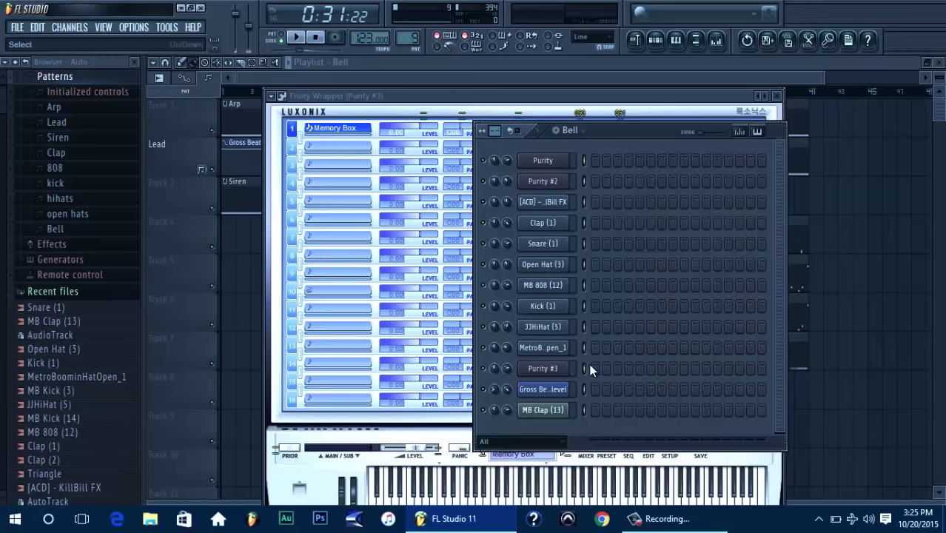
# Paste the copied arp notes into only the Purity #3 channel of the Bell pattern and play the pattern
pyautogui.hotkey('ctrl', 'v')
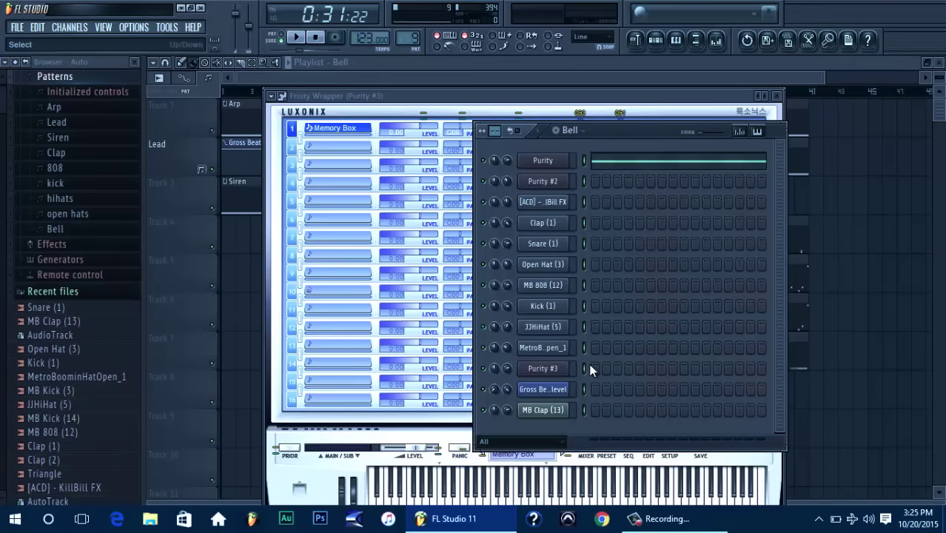
pyautogui.hotkey('ctrl', 'z')
pyautogui.click(583, 368)
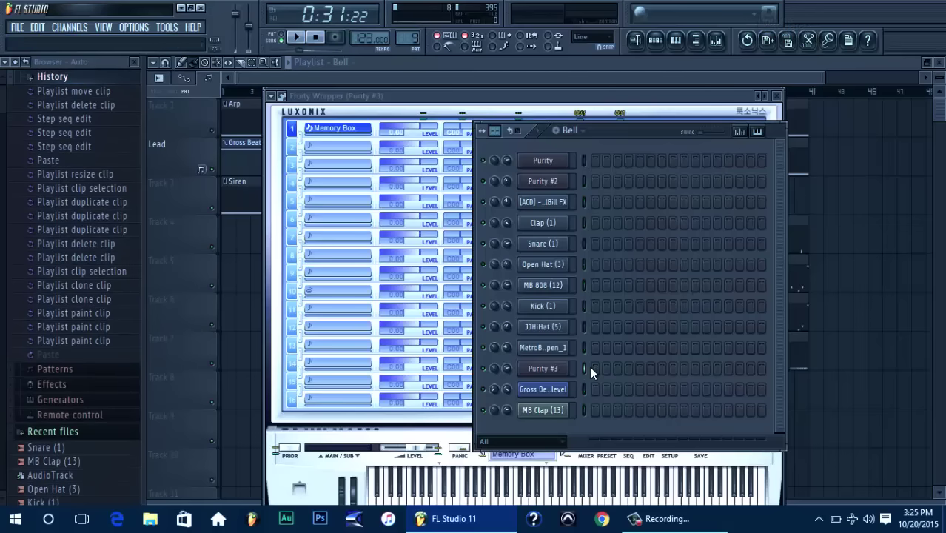
pyautogui.hotkey('ctrl', 'v')
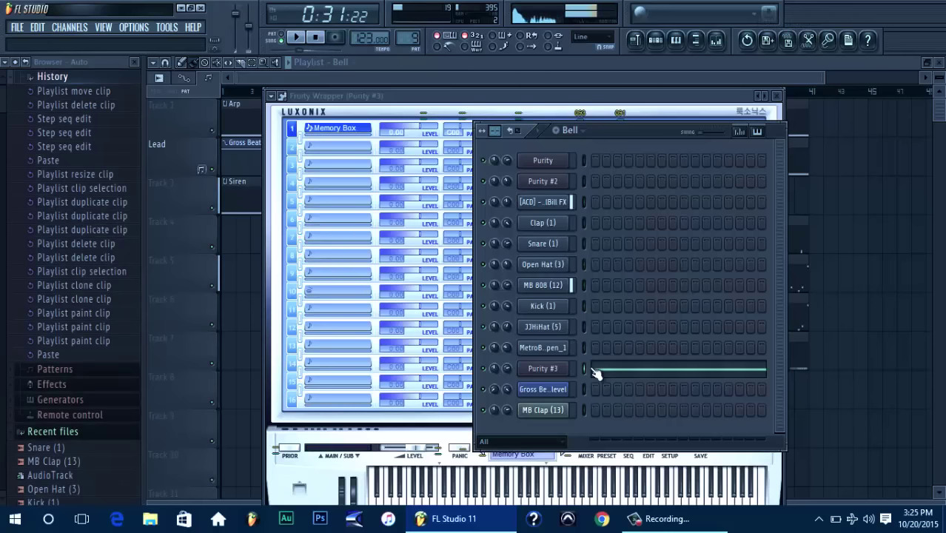
pyautogui.press('space')
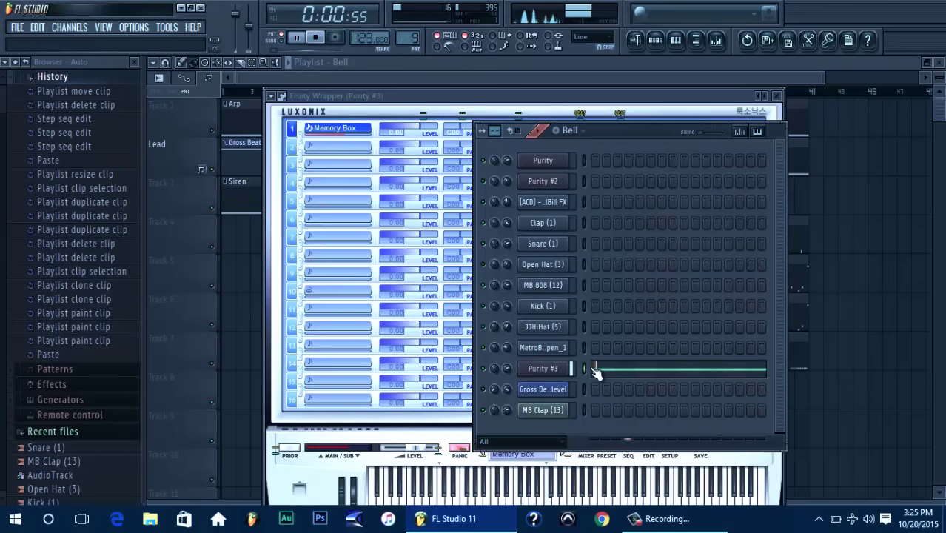
# Place a Bell clip on the empty playlist track below the open hats, move it to bar 1, and preview it in song mode
pyautogui.click(656, 41)
pyautogui.click(635, 40)
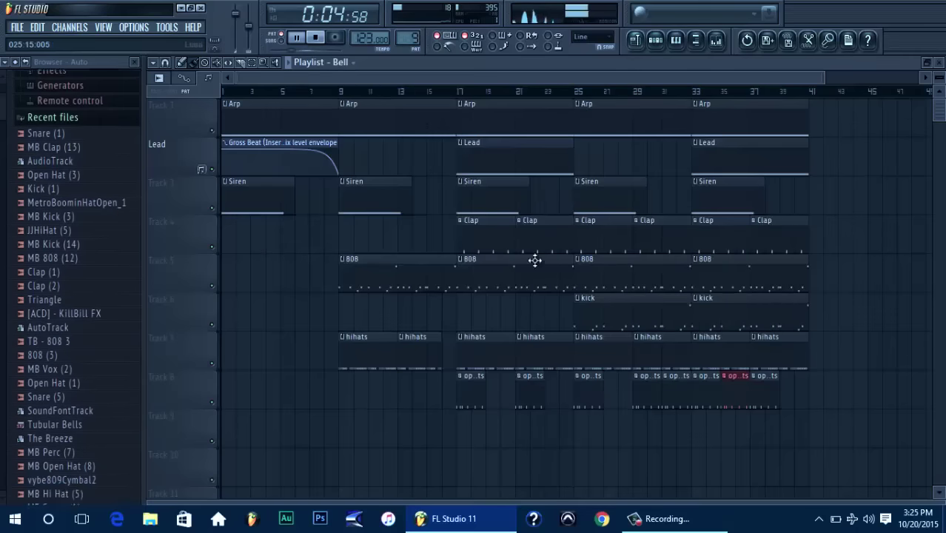
pyautogui.click(348, 418)
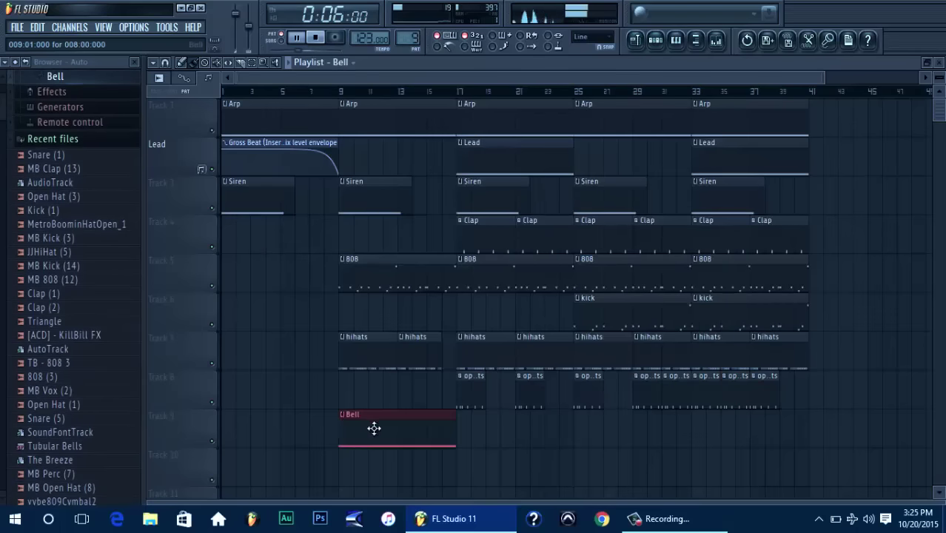
pyautogui.press('l')
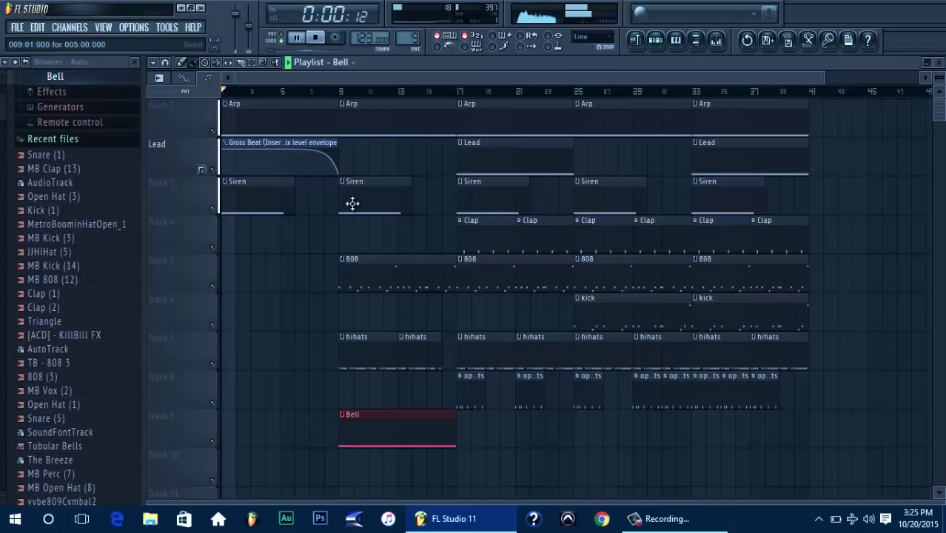
pyautogui.moveTo(401, 418); pyautogui.dragTo(223, 422)
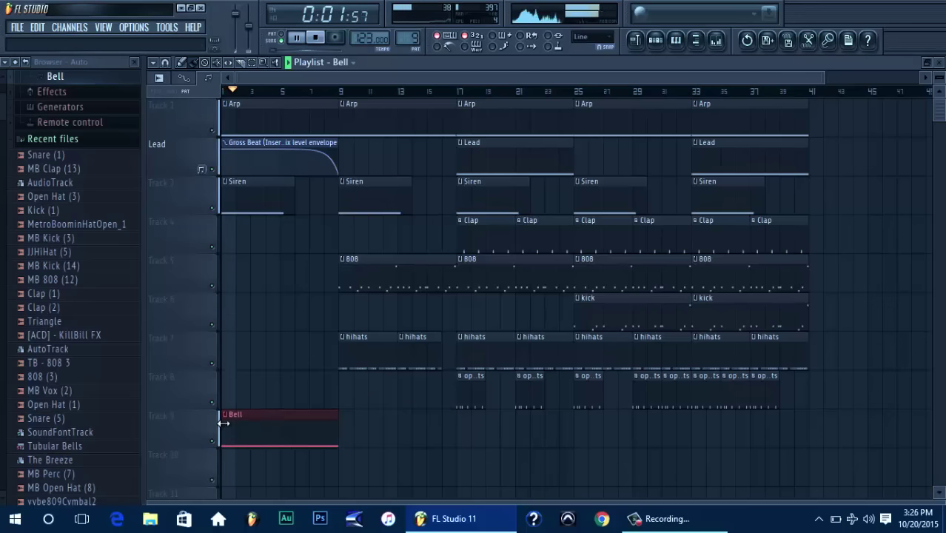
pyautogui.press('space')
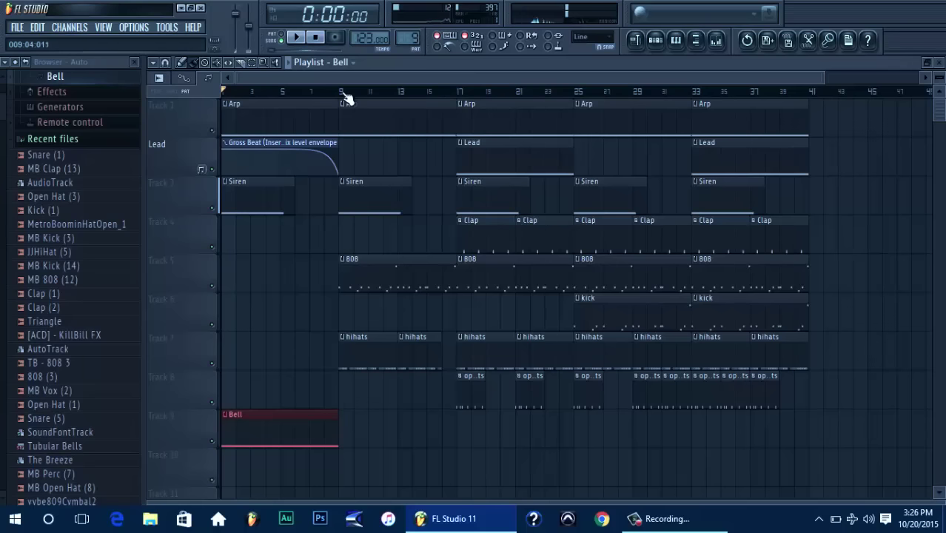
# Play the song from bar 9 and from the beginning, and bring up the step sequencer
pyautogui.click(344, 93)
pyautogui.press('space')
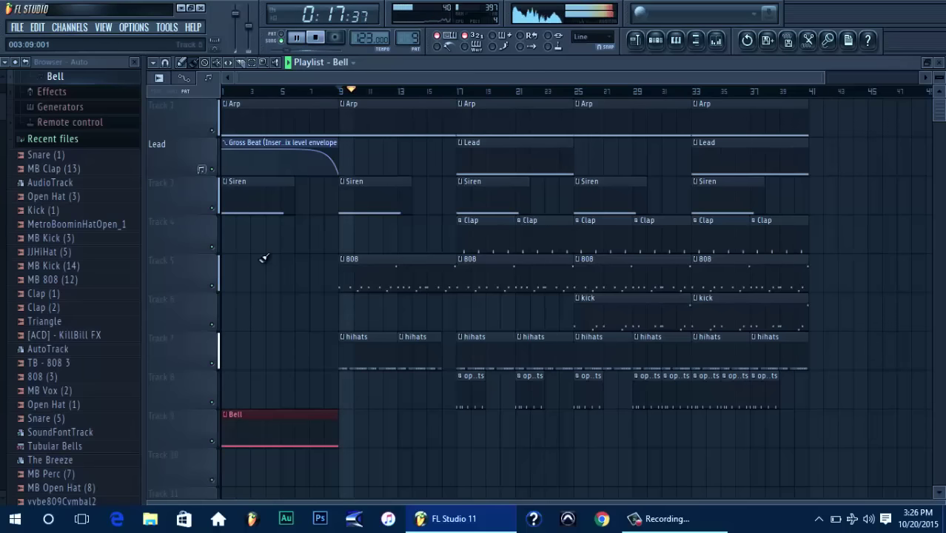
pyautogui.press('space')
pyautogui.press('space')
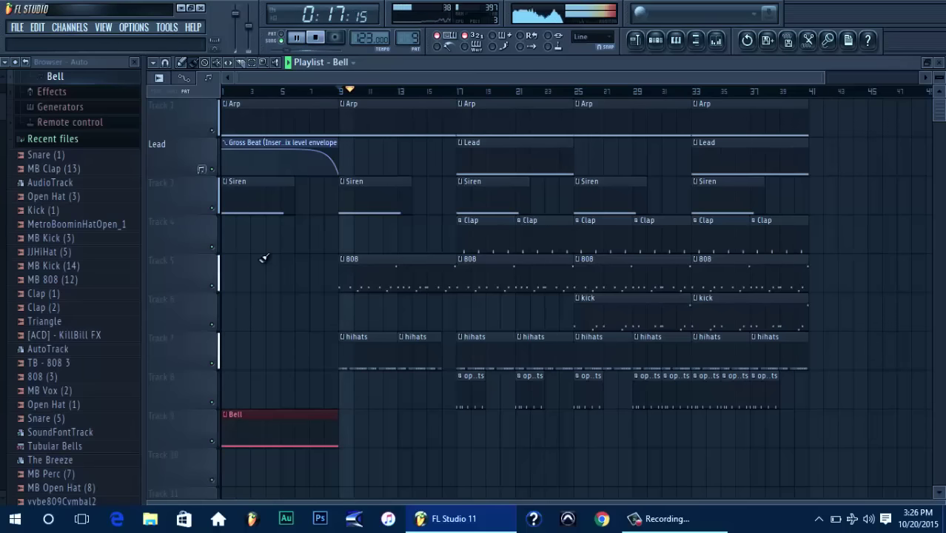
pyautogui.click(320, 38)
pyautogui.press('space')
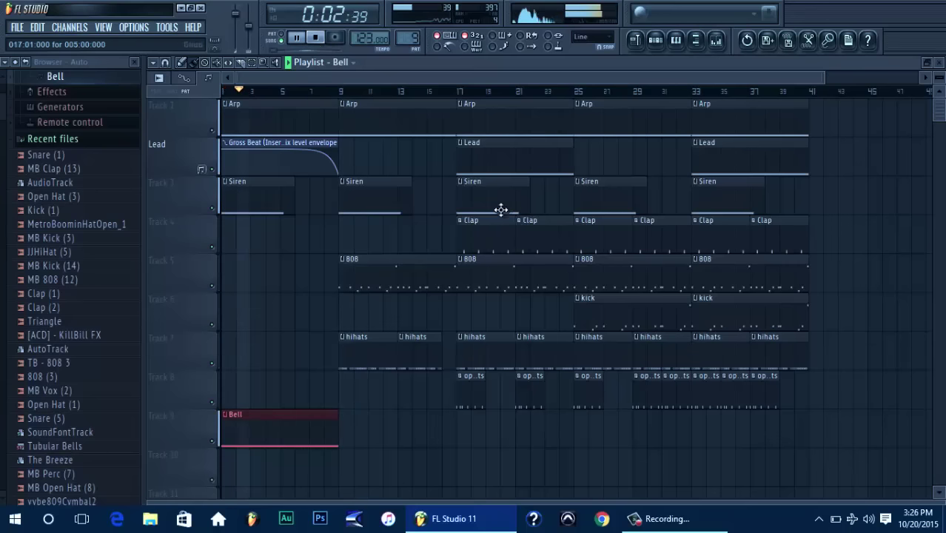
pyautogui.click(655, 41)
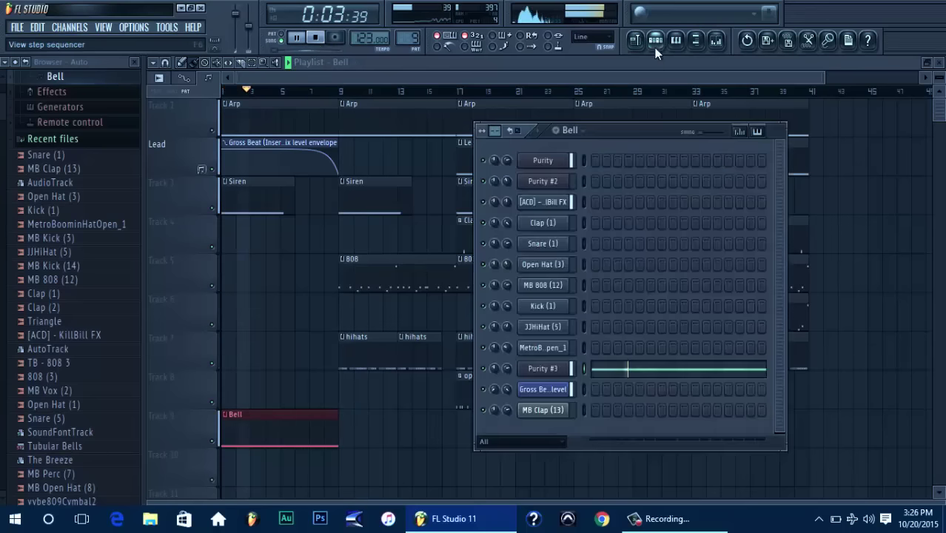
# Check the Purity #3 instrument window, close it, and play the song from bar 9
pyautogui.click(558, 368)
pyautogui.click(707, 78)
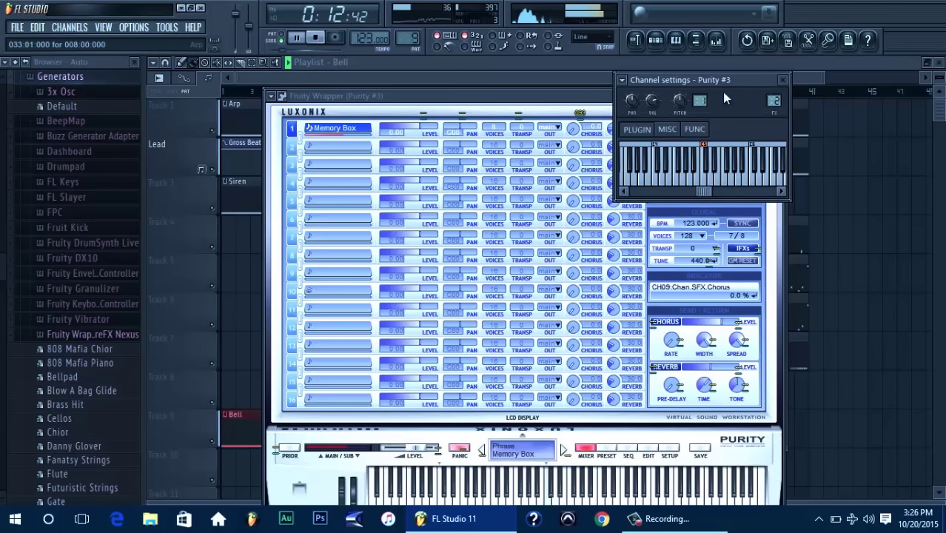
pyautogui.click(522, 74)
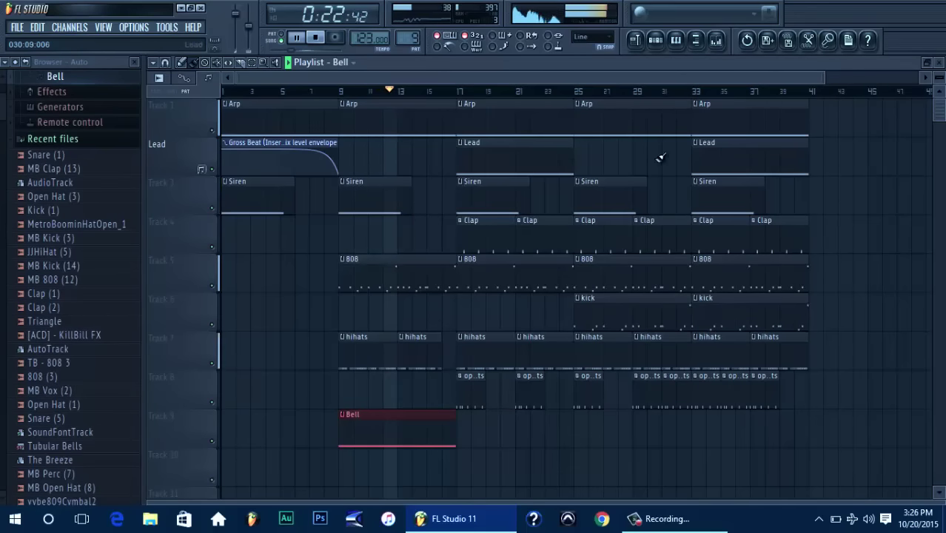
pyautogui.press('space')
pyautogui.press('space')
pyautogui.click(342, 91)
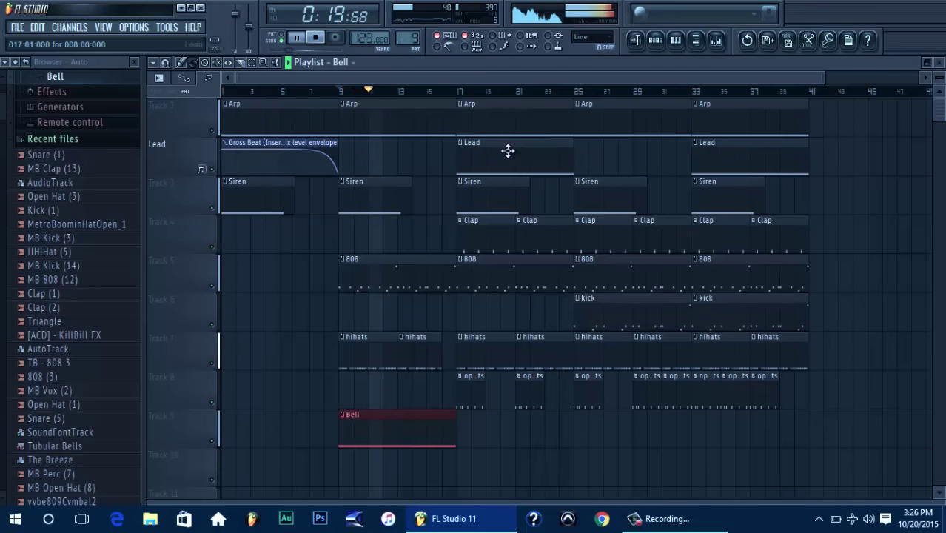
# Move the Bell clip to bar 17 and the Lead clip at bar 17 to bar 25
pyautogui.moveTo(406, 432); pyautogui.dragTo(513, 423)
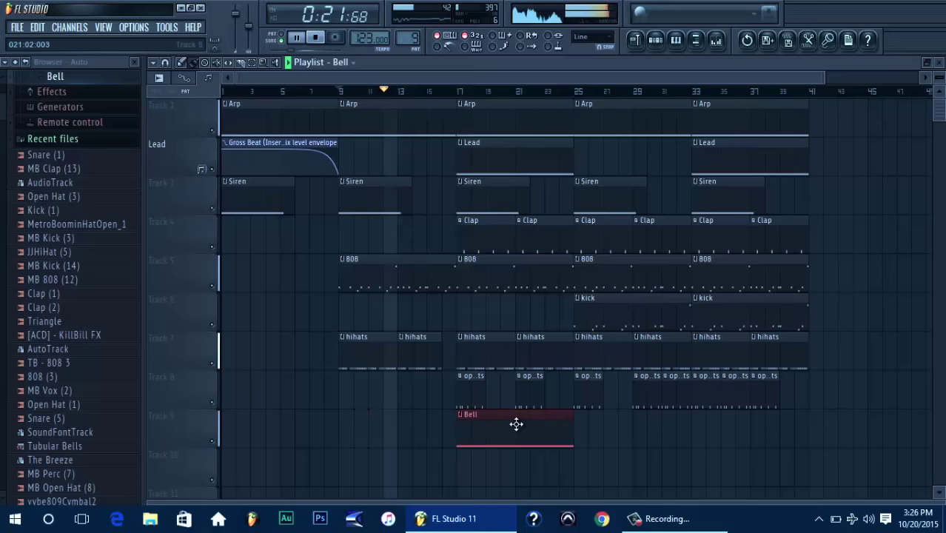
pyautogui.moveTo(488, 158); pyautogui.dragTo(601, 155)
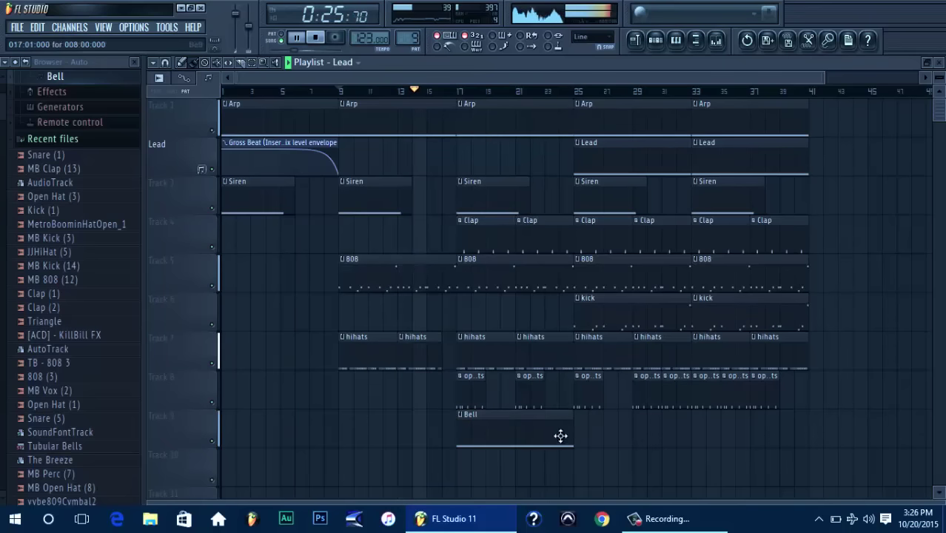
# Duplicate all playlist clips from bar 17 through bar 40 so the copy starts at bar 41
pyautogui.moveTo(819, 73); pyautogui.dragTo(920, 76)
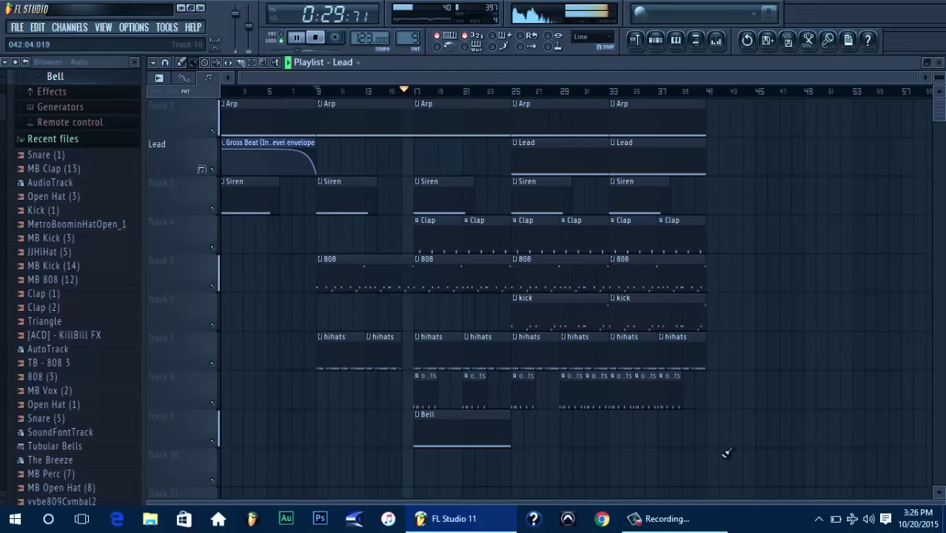
pyautogui.moveTo(709, 486); pyautogui.dragTo(426, 98)
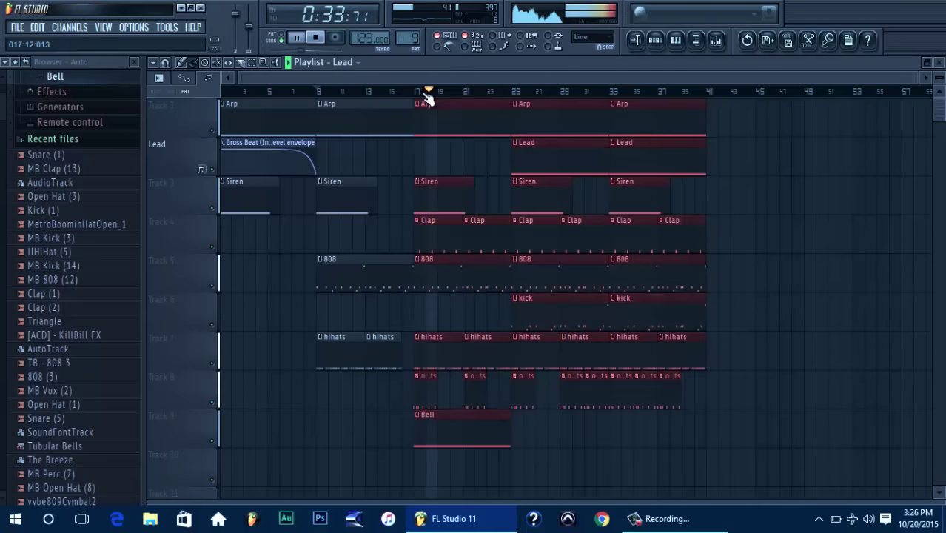
pyautogui.hotkey('ctrl', 'b')
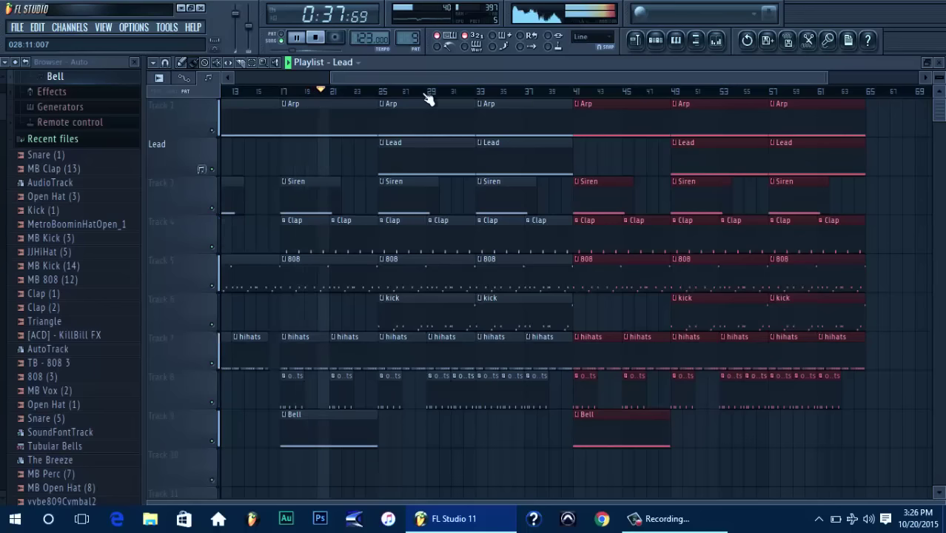
pyautogui.moveTo(331, 77); pyautogui.dragTo(117, 107)
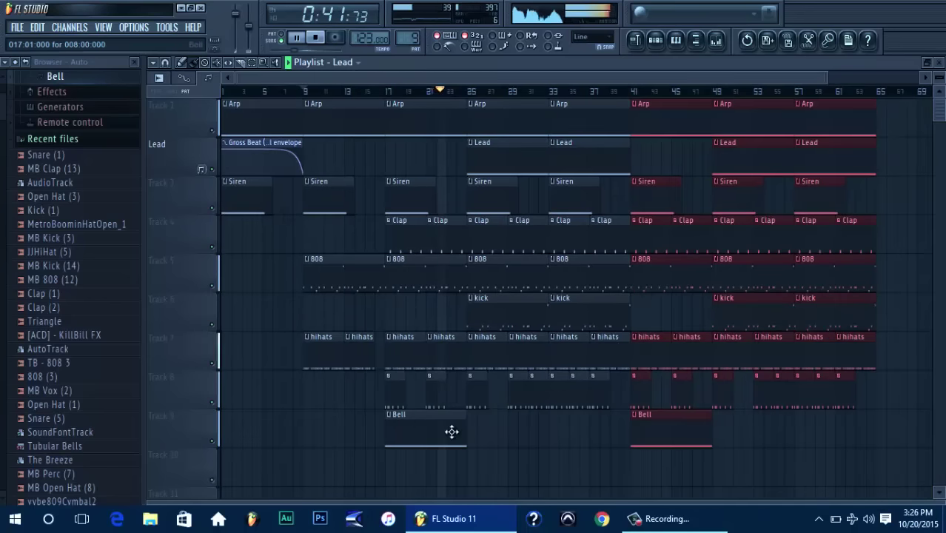
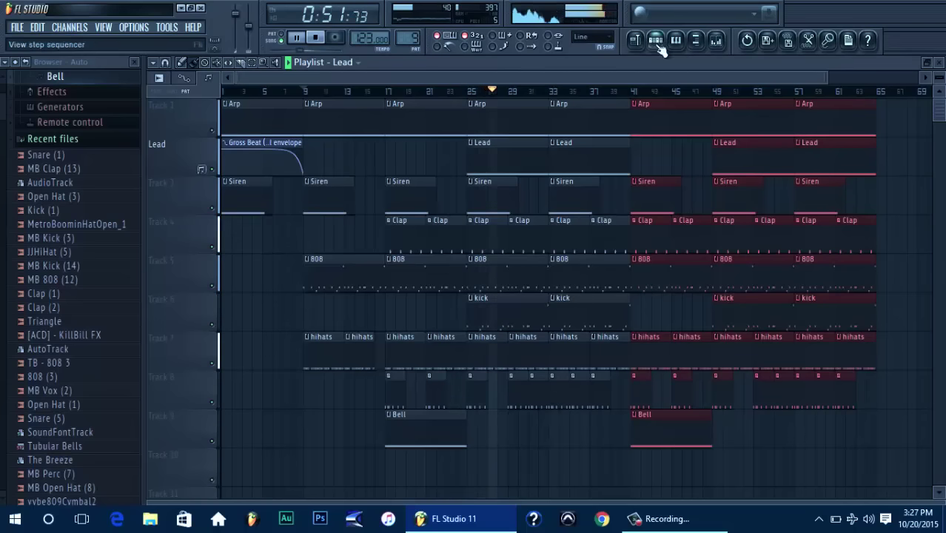
pyautogui.click(656, 39)
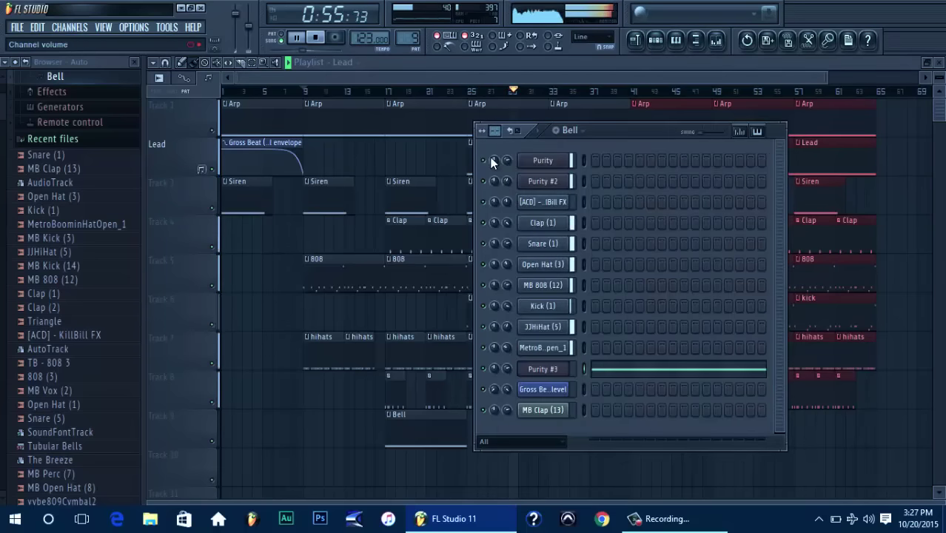
pyautogui.click(582, 65)
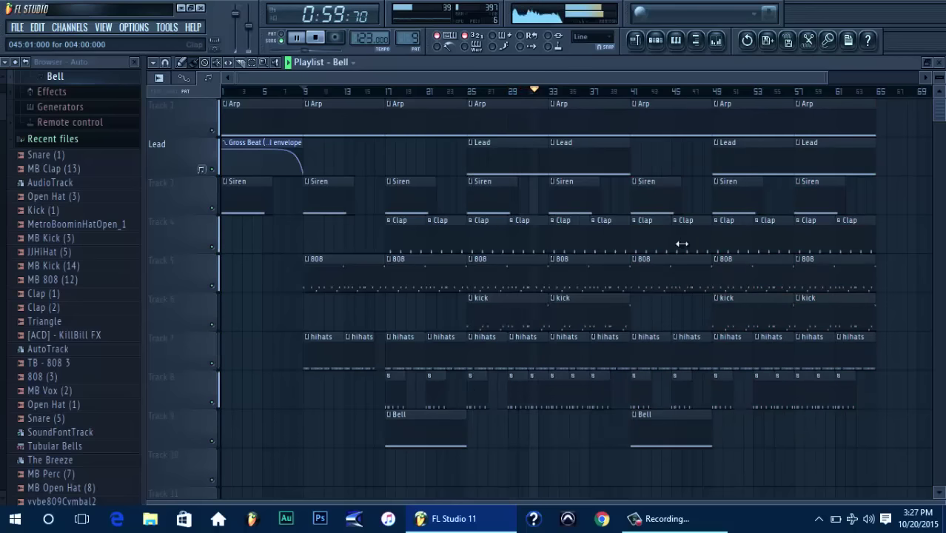
pyautogui.click(608, 314)
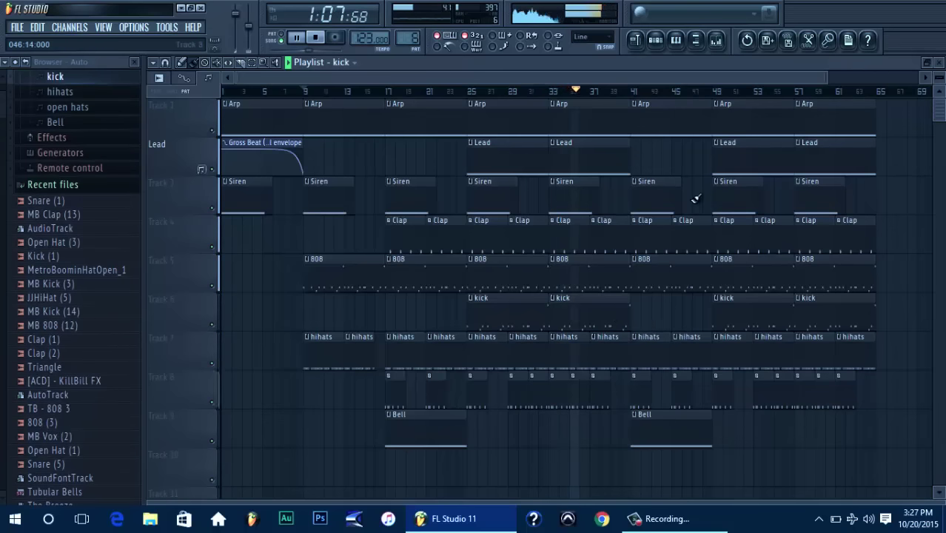
# Delete the Clap, hihats and open hats clips in bars 41–48 and the open hats clips in bars 49–56
pyautogui.rightClick(653, 239)
pyautogui.rightClick(682, 232)
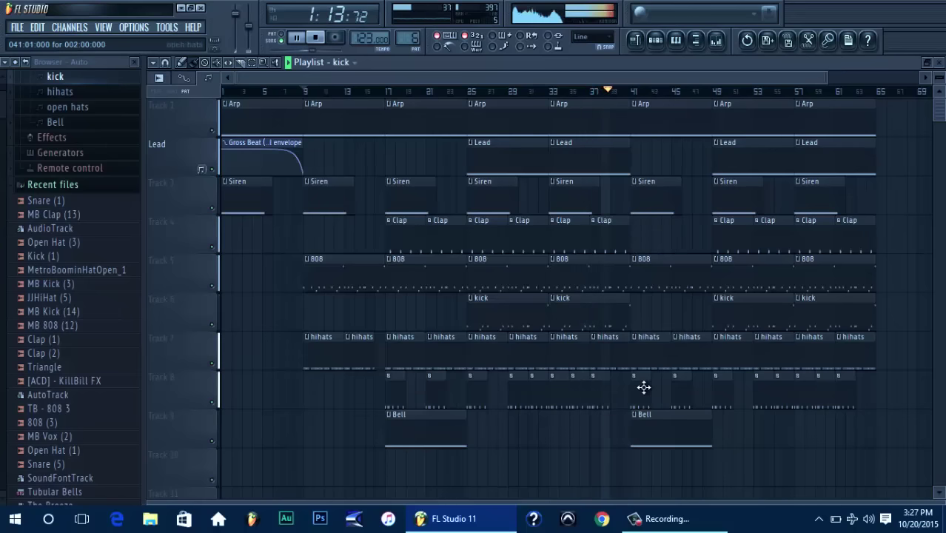
pyautogui.rightClick(682, 387)
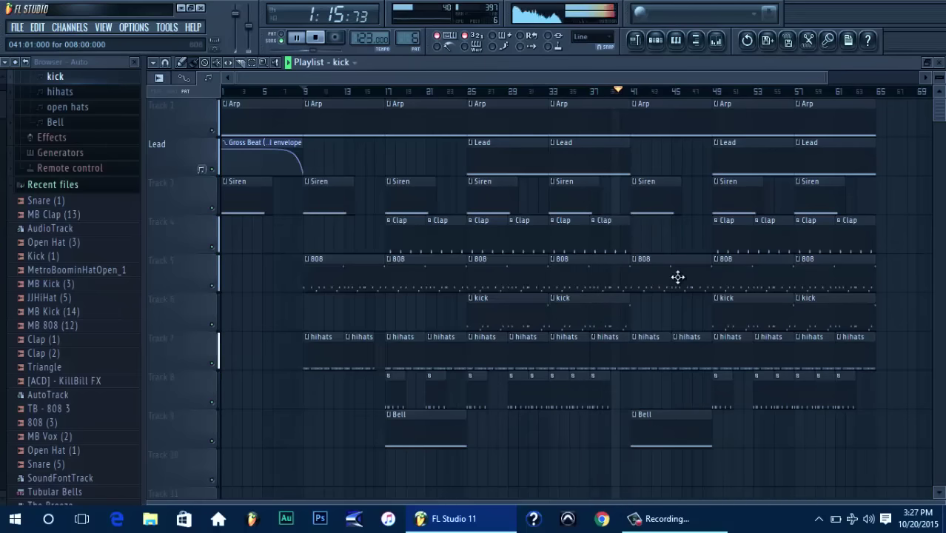
pyautogui.rightClick(665, 345)
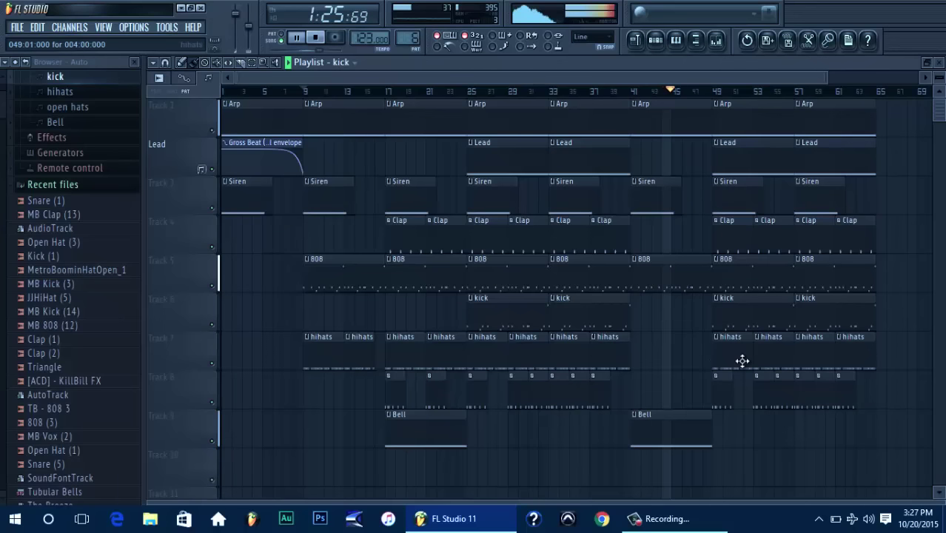
pyautogui.rightClick(724, 397)
pyautogui.rightClick(759, 400)
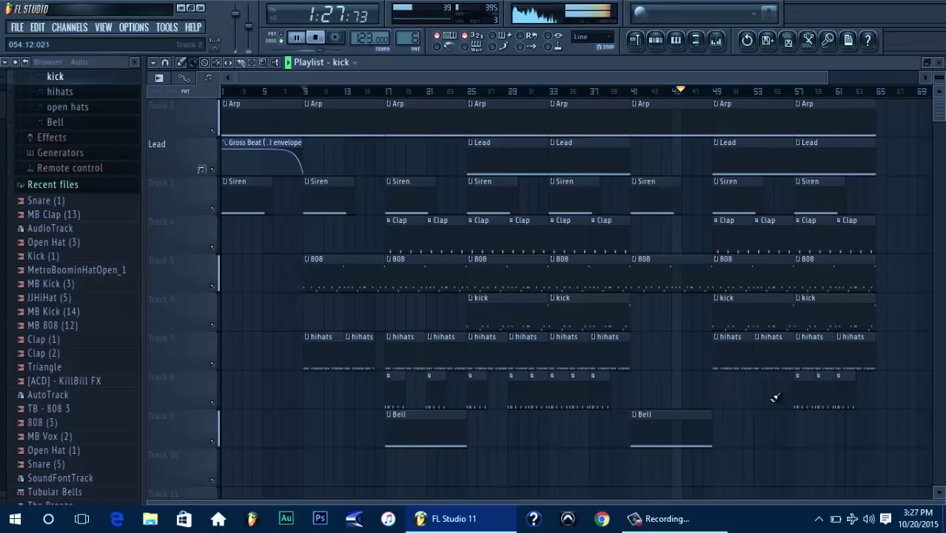
# Place a Bell clip at bar 49 and delete the Lead clip at that bar
pyautogui.click(685, 427)
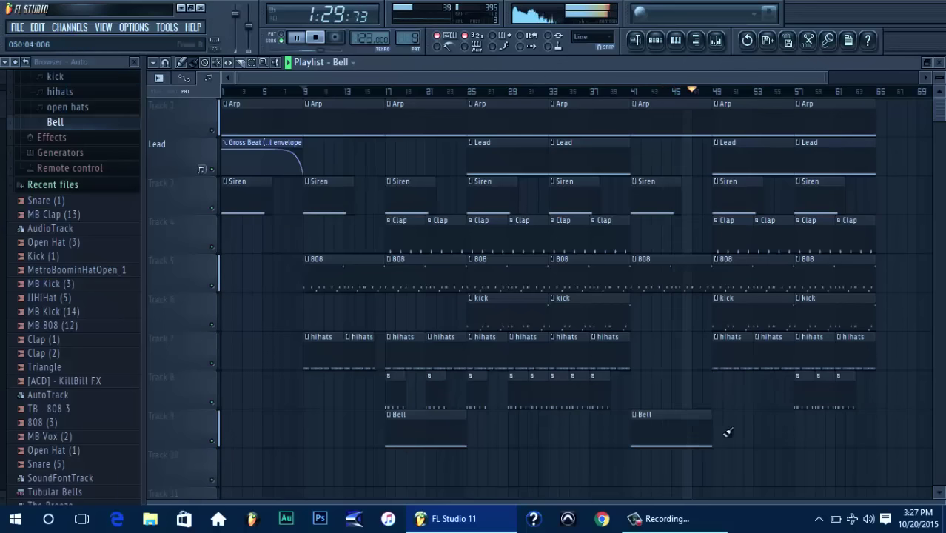
pyautogui.click(722, 434)
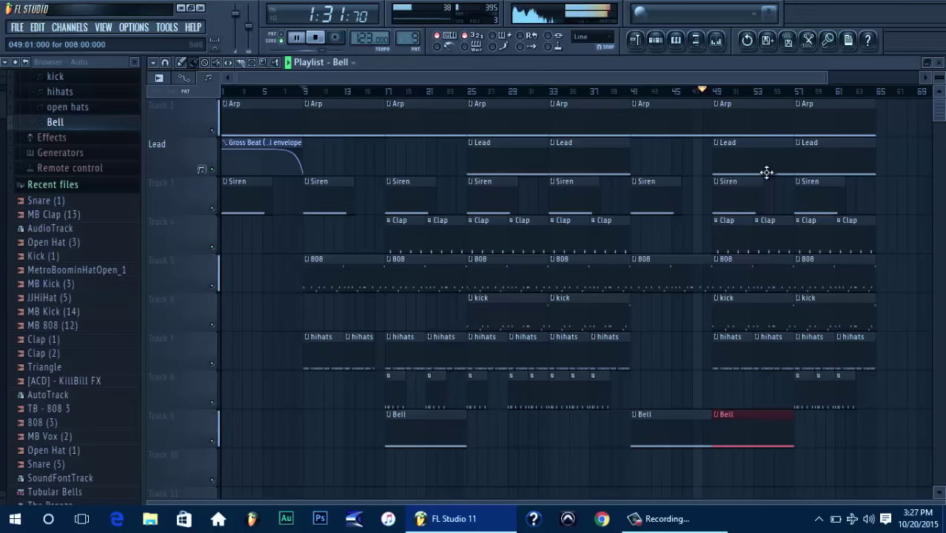
pyautogui.rightClick(767, 156)
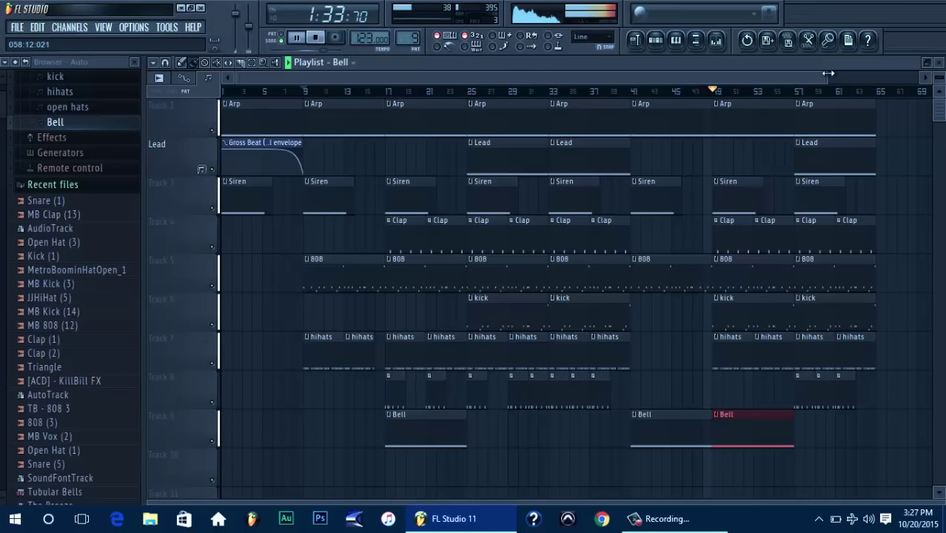
# Duplicate all clips in the section from bar 57 through bar 64 so the copy starts at bar 65
pyautogui.moveTo(829, 72); pyautogui.dragTo(893, 71)
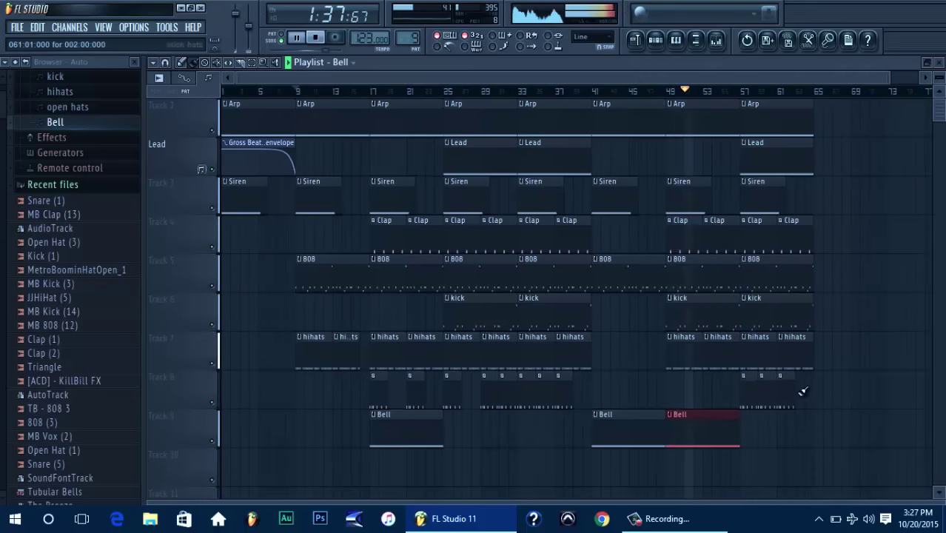
pyautogui.moveTo(824, 403); pyautogui.dragTo(748, 79)
pyautogui.hotkey('ctrl', 'b')
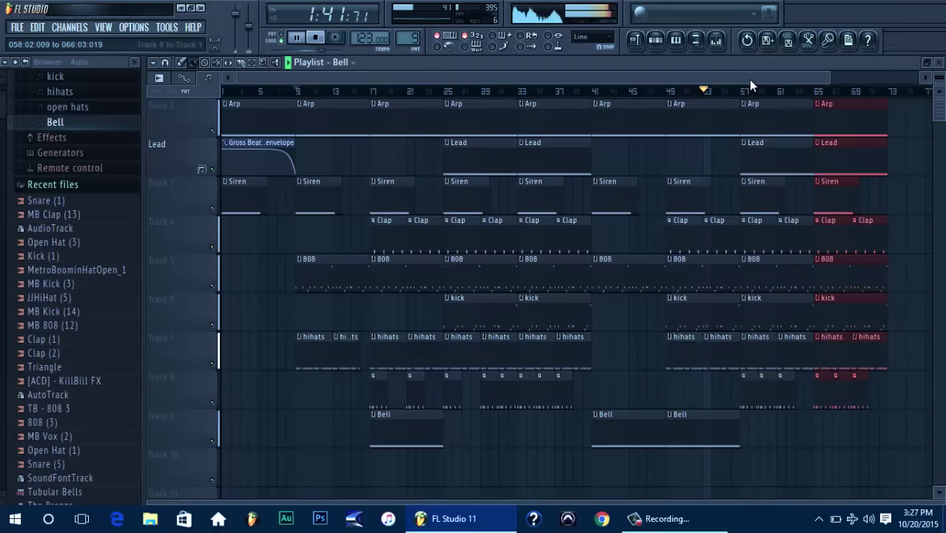
pyautogui.moveTo(886, 67); pyautogui.dragTo(900, 67)
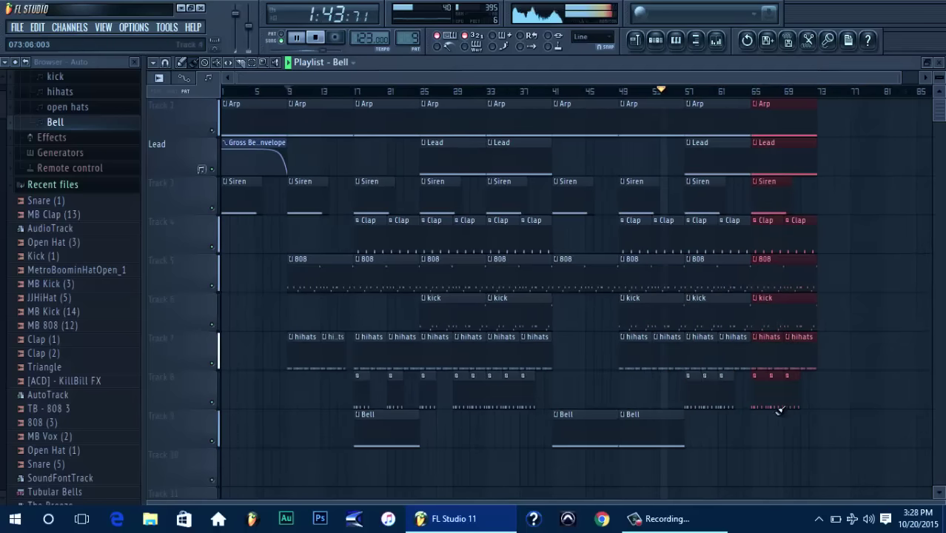
# Add a Bell clip at bar 57 and remove the Lead clip above it
pyautogui.click(692, 437)
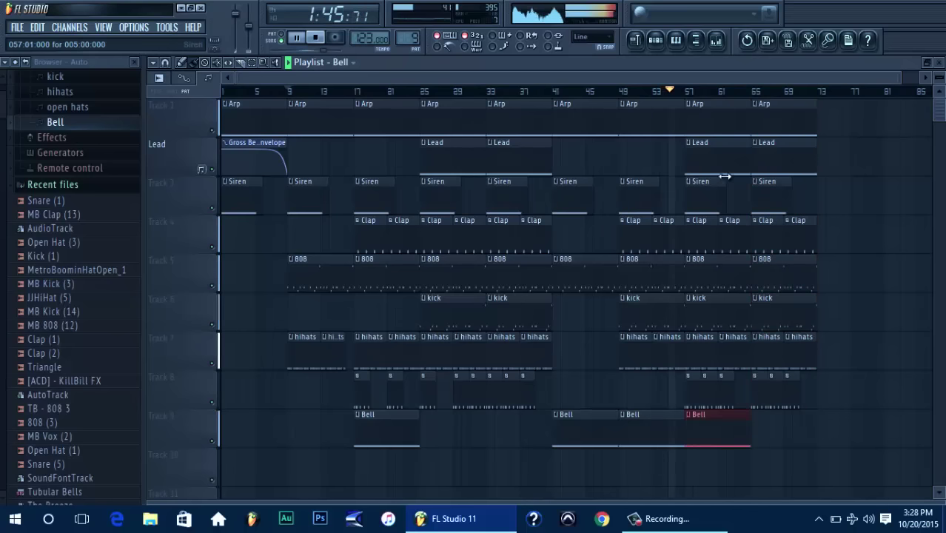
pyautogui.rightClick(711, 150)
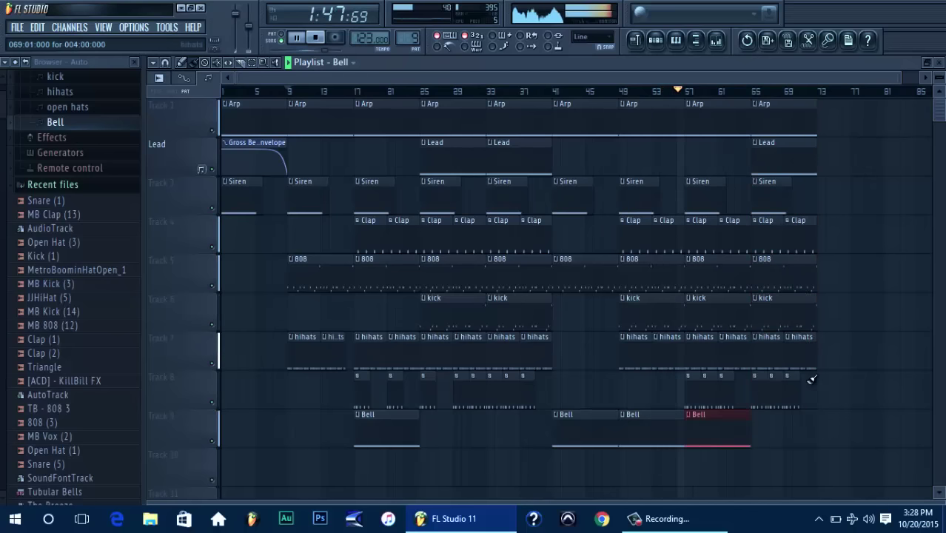
# Undo the deletion of the kick clip at bar 57 and delete the kick clip at bar 65 instead
pyautogui.rightClick(733, 317)
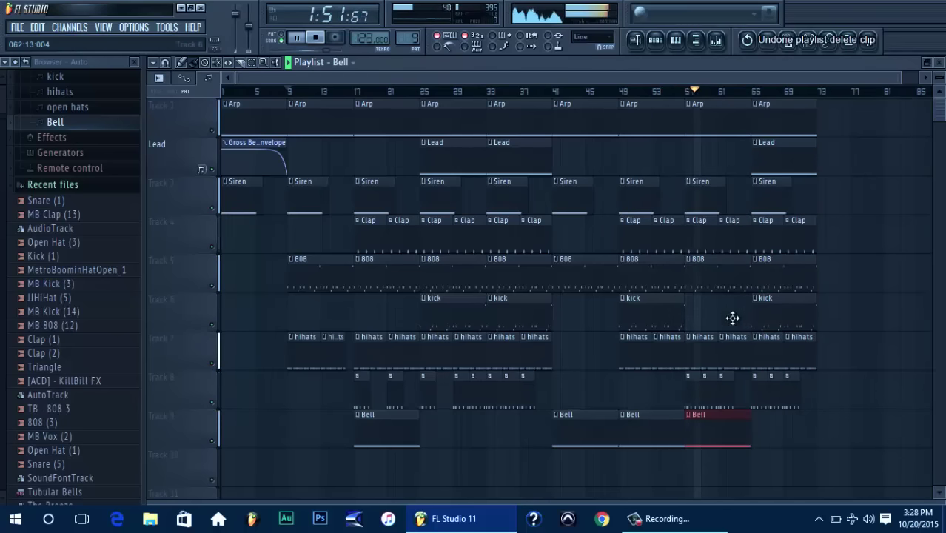
pyautogui.hotkey('ctrl', 'z')
pyautogui.rightClick(752, 318)
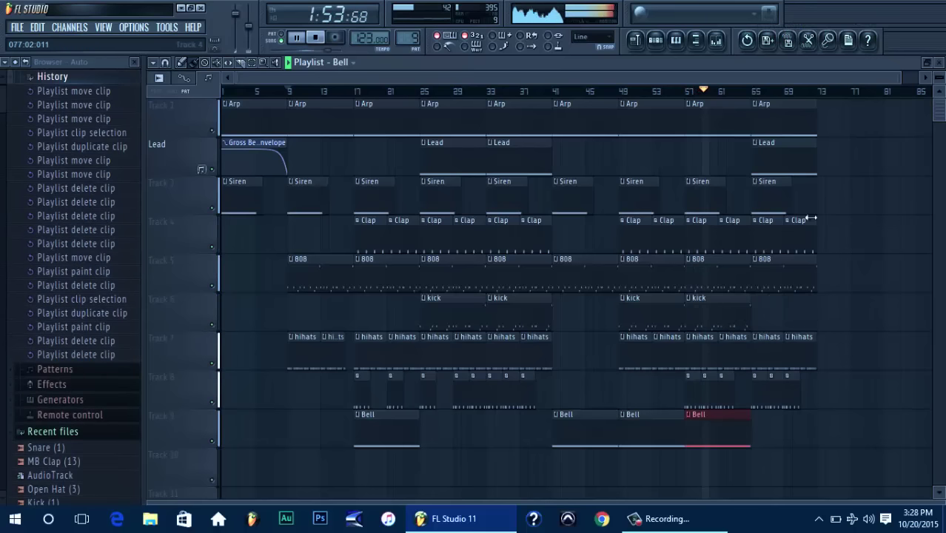
# Look over the step sequencer and the mixer, including Insert 2 with Gross Beat, and close both windows
pyautogui.click(656, 39)
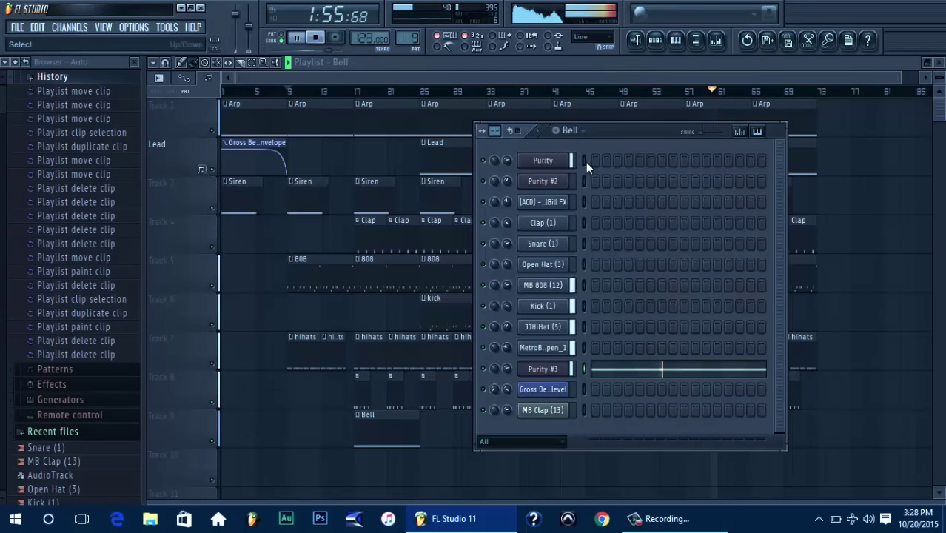
pyautogui.click(723, 38)
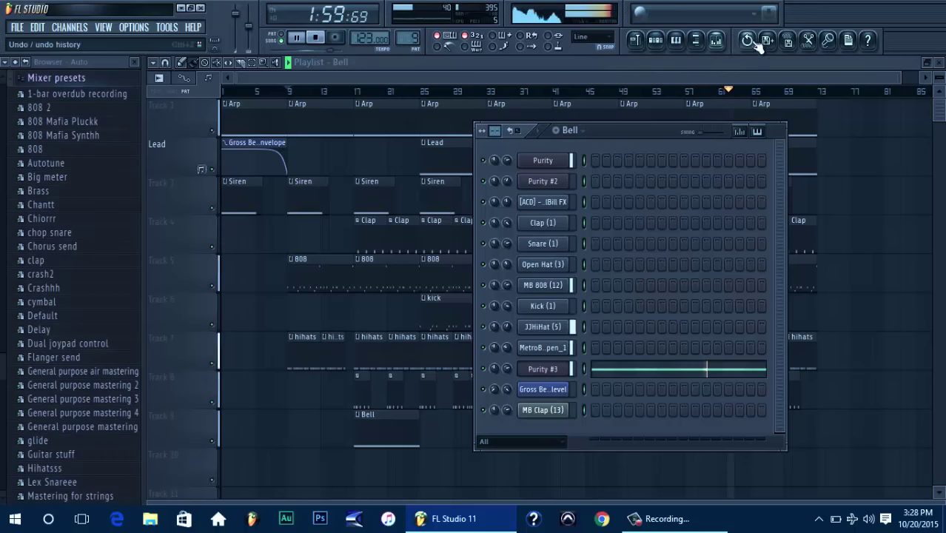
pyautogui.click(719, 43)
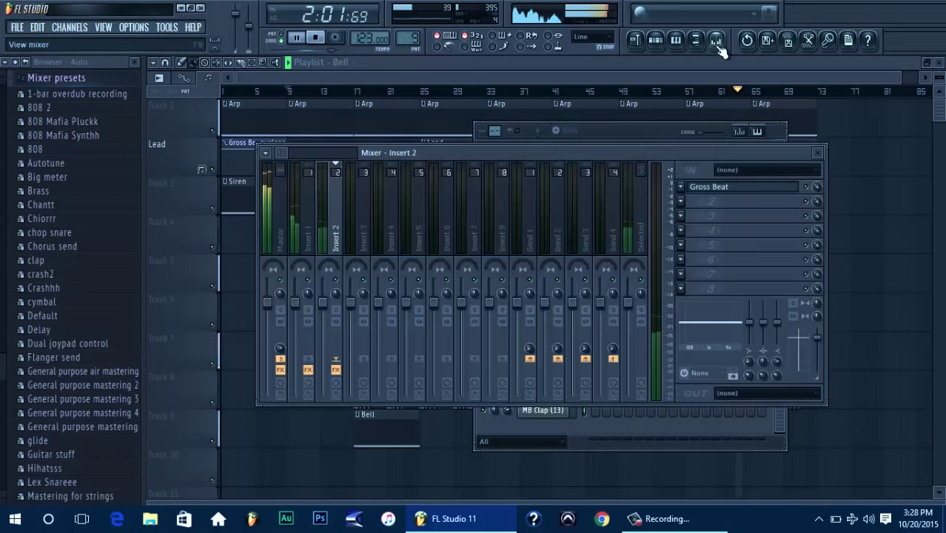
pyautogui.click(718, 44)
pyautogui.click(656, 39)
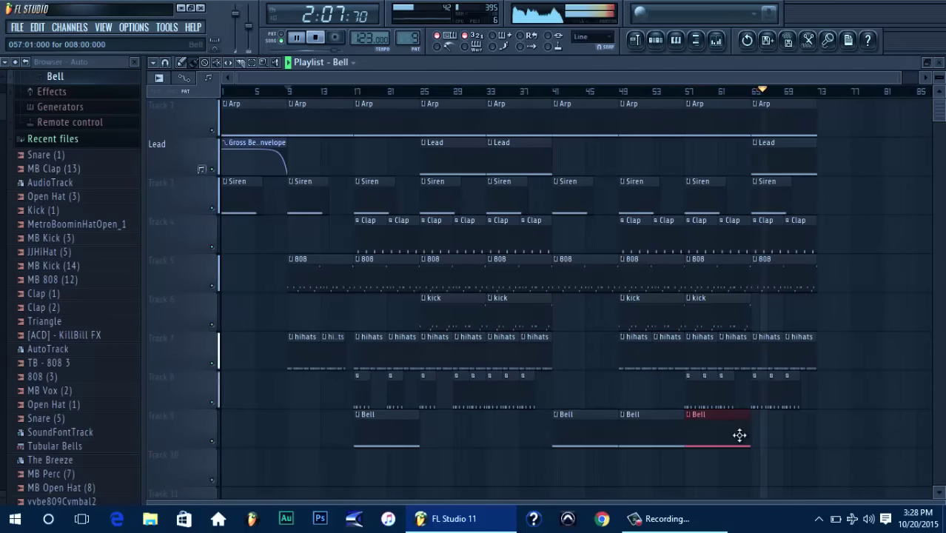
pyautogui.click(718, 529)
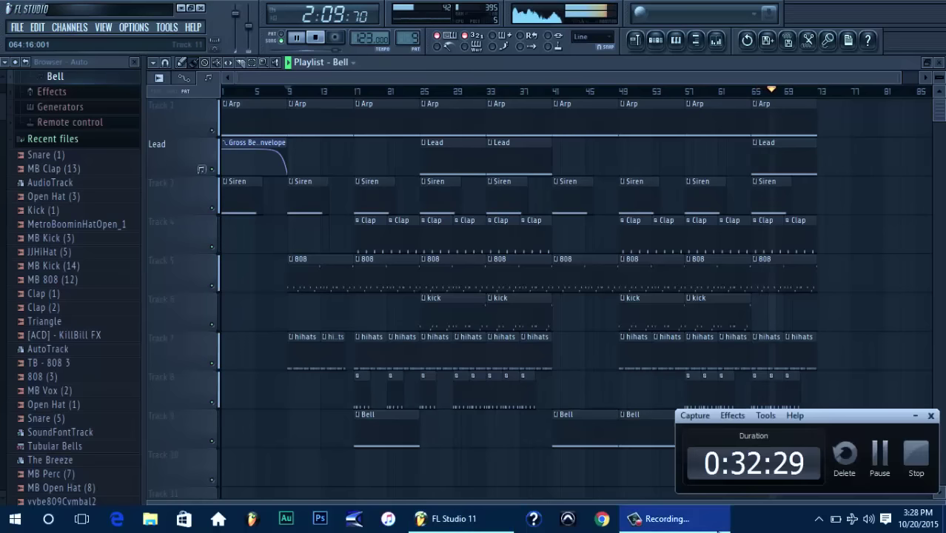
pyautogui.click(718, 529)
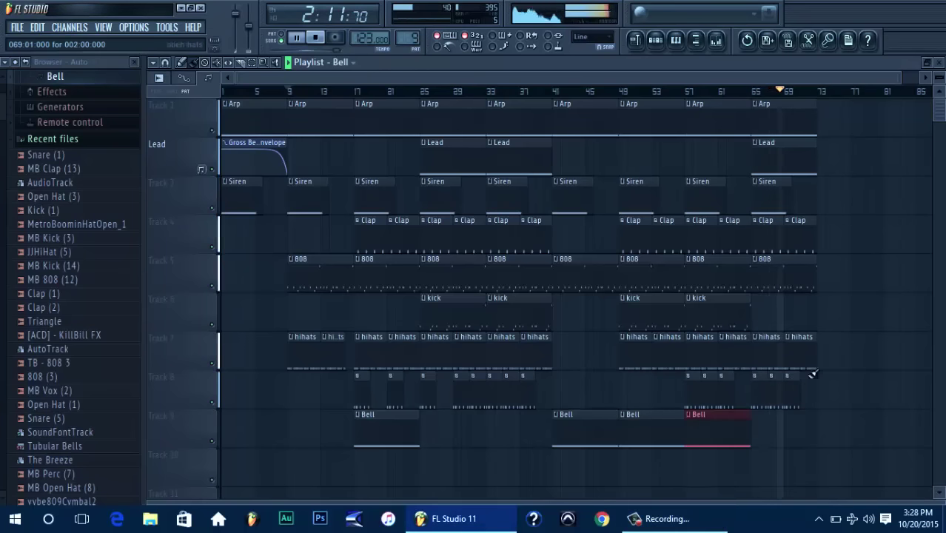
# Duplicate all clips in the section from bar 65 through bar 72 so the copy starts at bar 73
pyautogui.moveTo(831, 89); pyautogui.dragTo(756, 77)
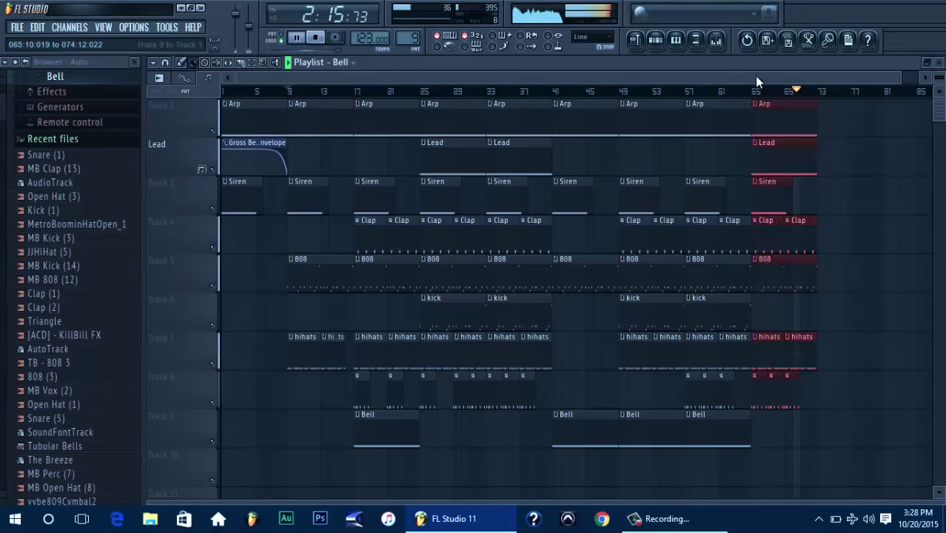
pyautogui.hotkey('ctrl', 'b')
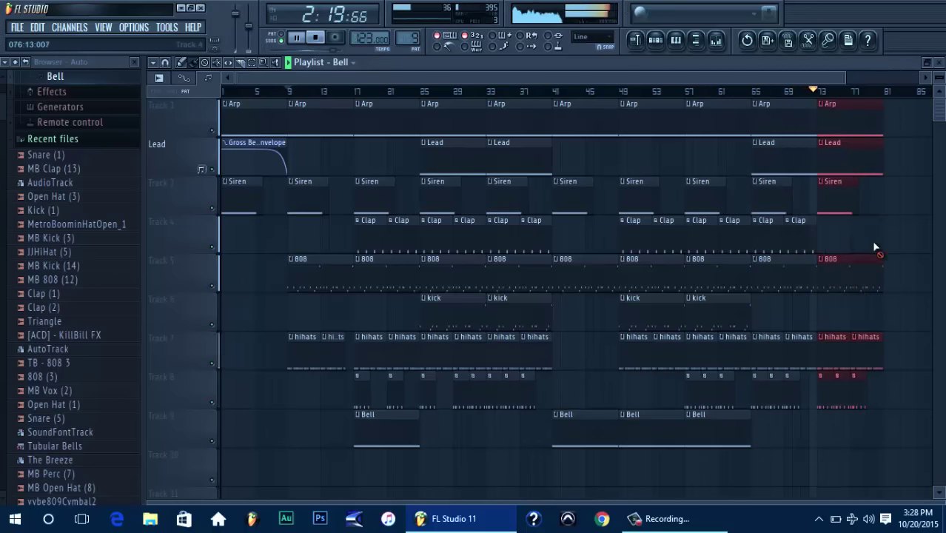
# Delete the hihats and open hats clips in the section starting at bar 73 and add a Bell clip at bar 73
pyautogui.rightClick(836, 354)
pyautogui.rightClick(863, 361)
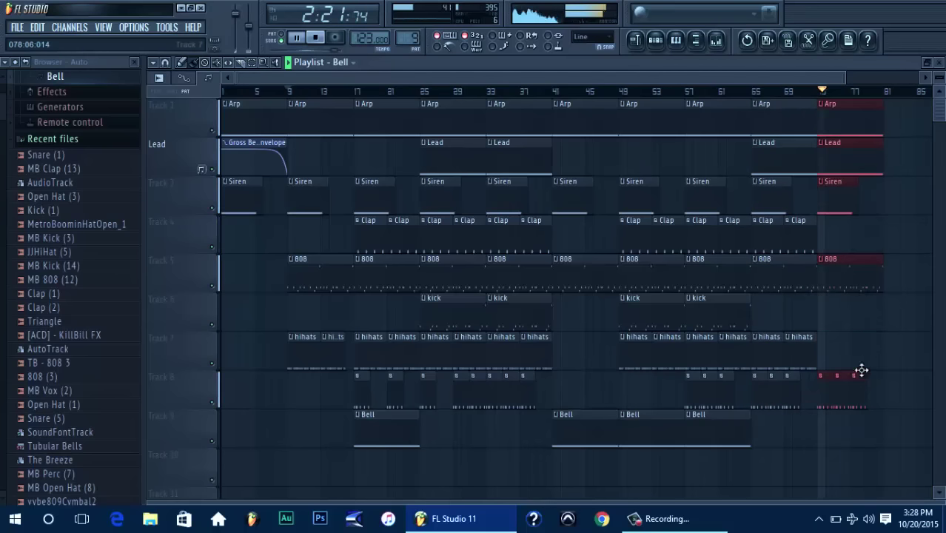
pyautogui.rightClick(861, 379)
pyautogui.rightClick(836, 384)
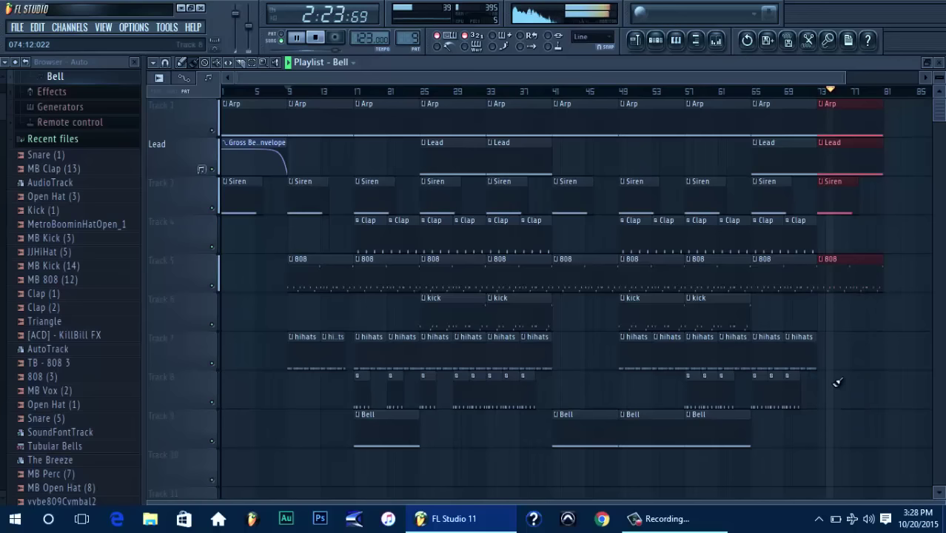
pyautogui.click(729, 436)
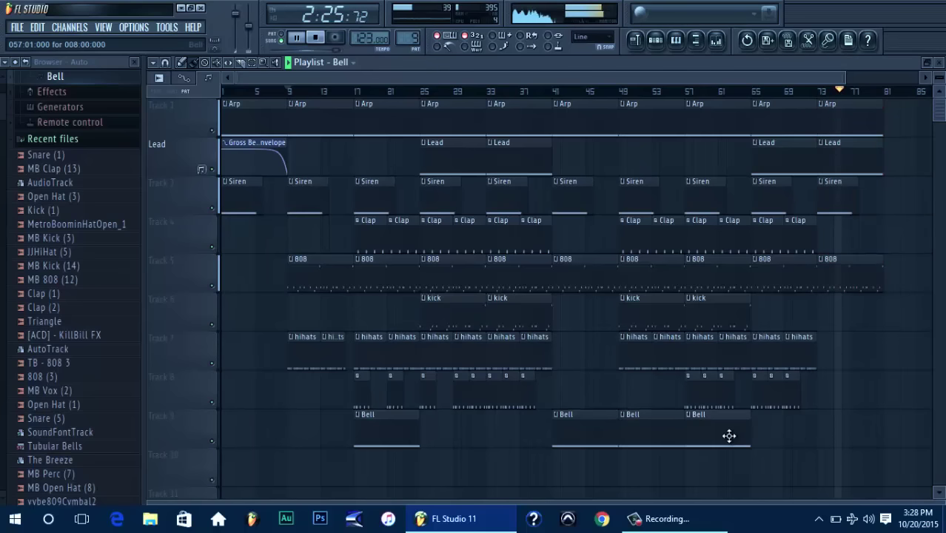
pyautogui.click(818, 431)
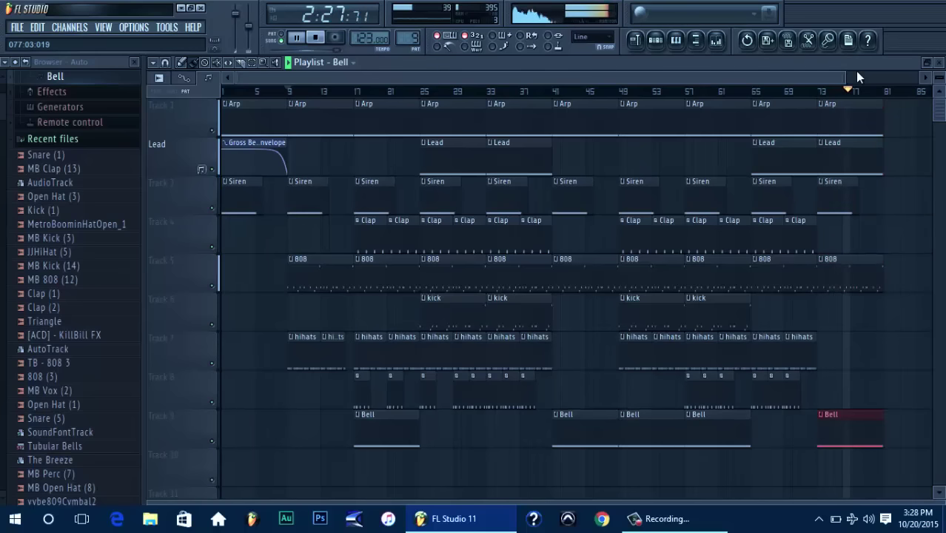
# Stop playback and place a copy of the Gross Beat mix level envelope clip on the Lead track at bar 81
pyautogui.moveTo(848, 77); pyautogui.dragTo(884, 78)
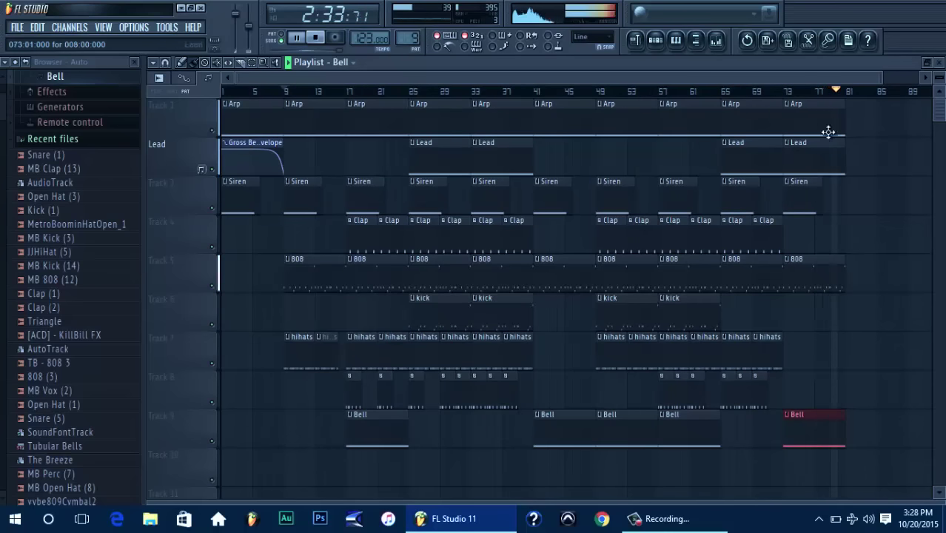
pyautogui.moveTo(881, 77); pyautogui.dragTo(914, 72)
pyautogui.press('space')
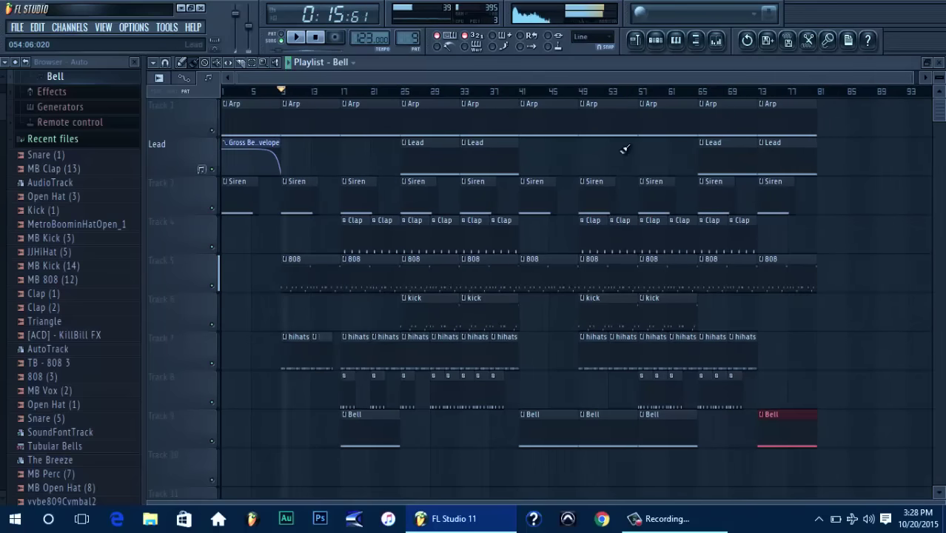
pyautogui.click(254, 148)
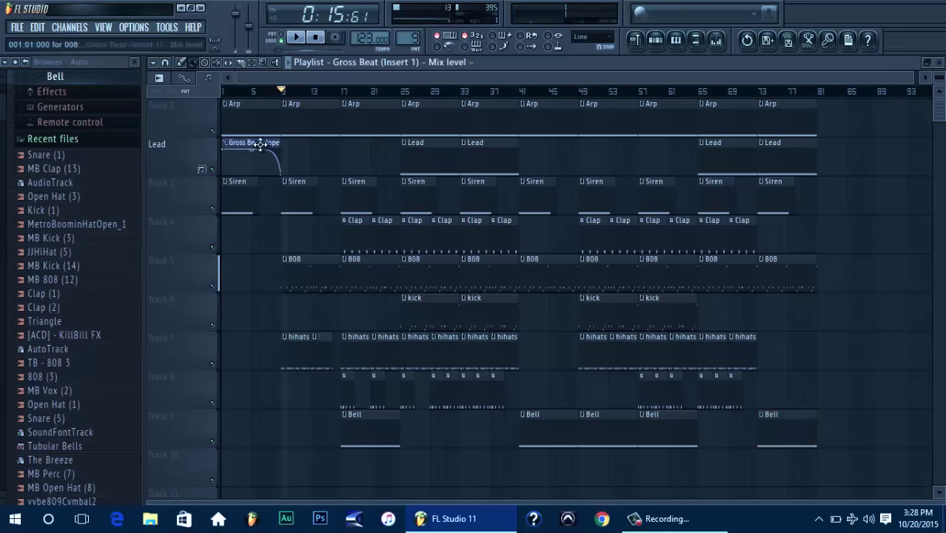
pyautogui.click(824, 157)
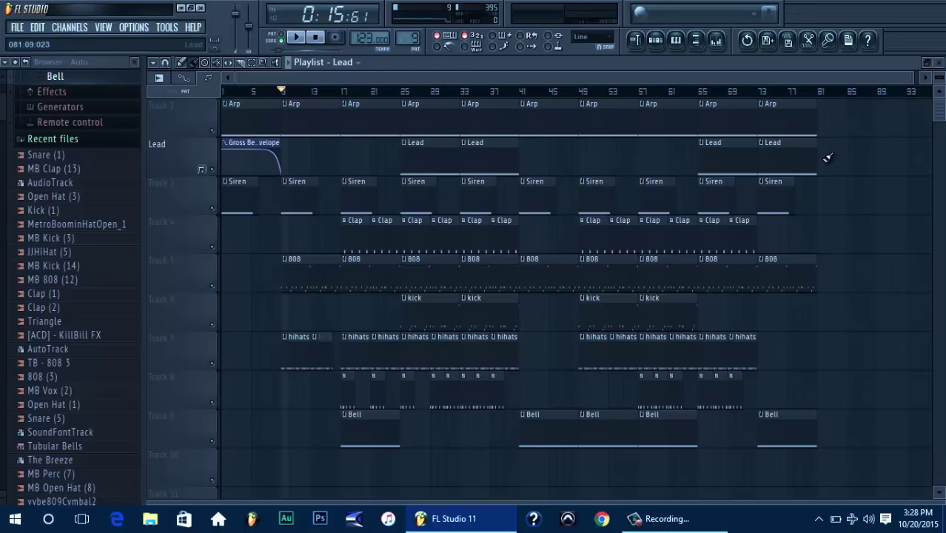
pyautogui.rightClick(859, 143)
pyautogui.click(269, 142)
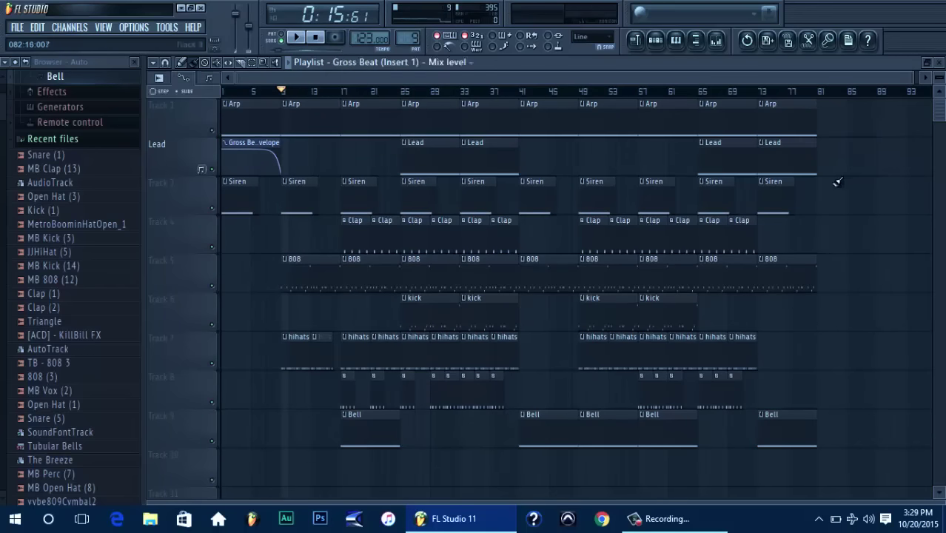
pyautogui.moveTo(837, 182)
pyautogui.mouseDown()
pyautogui.moveTo(849, 165)
pyautogui.moveTo(849, 132)
pyautogui.mouseUp()
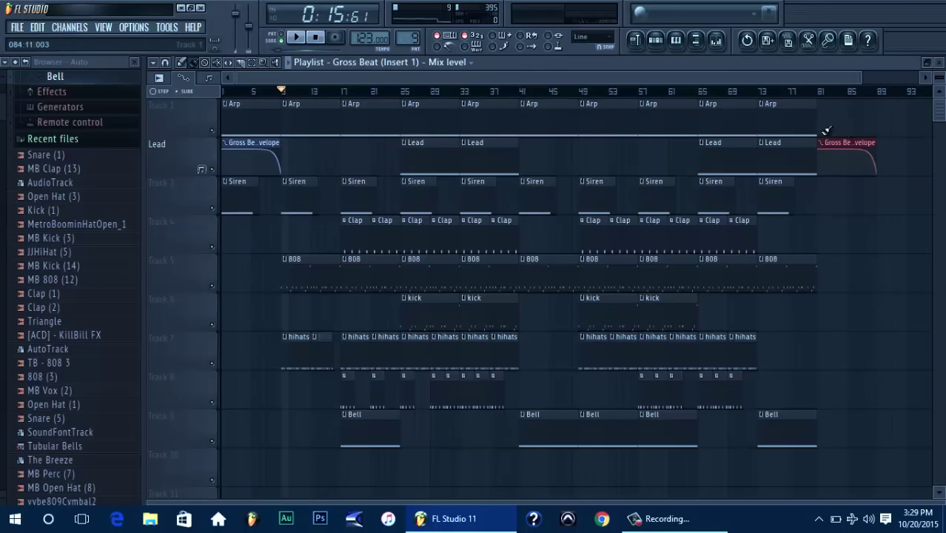
# Add Arp and 808 clips at bar 81, playing the song from shortly before that section
pyautogui.click(798, 121)
pyautogui.click(826, 117)
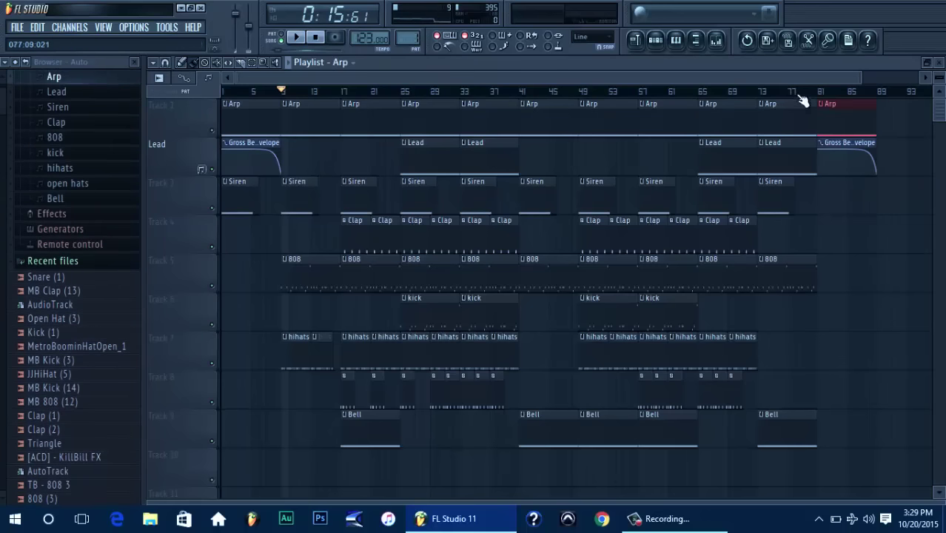
pyautogui.click(806, 92)
pyautogui.press('space')
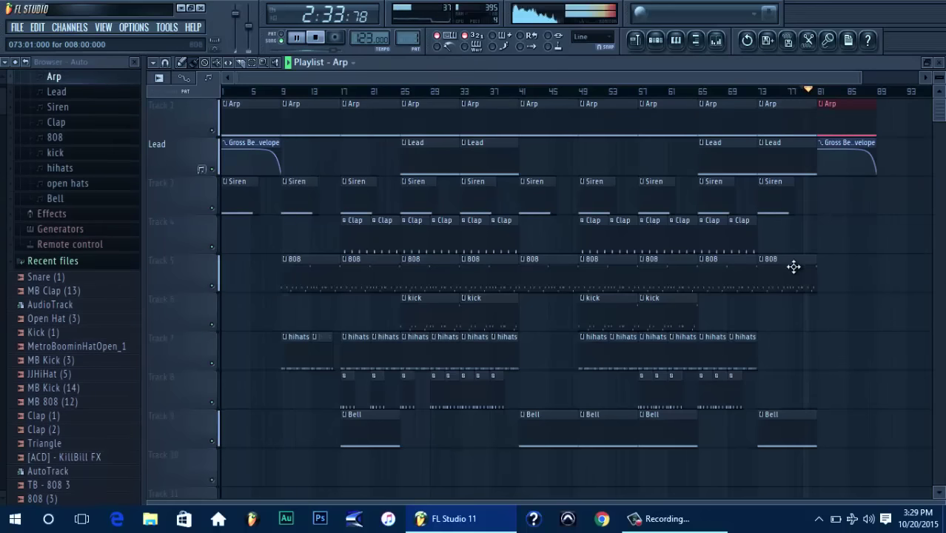
pyautogui.click(794, 266)
pyautogui.click(825, 269)
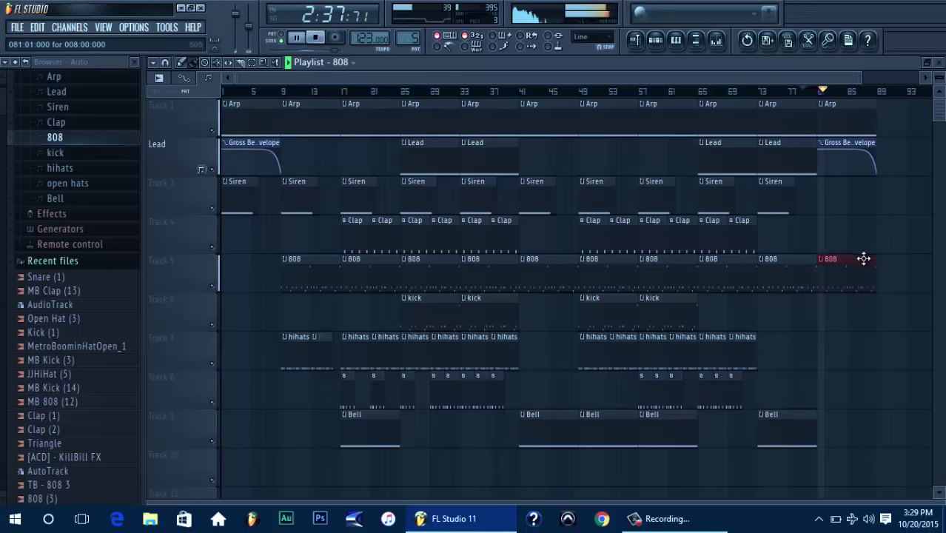
# Add Arp, Lead and 808 clips on their tracks at bar 89
pyautogui.click(788, 417)
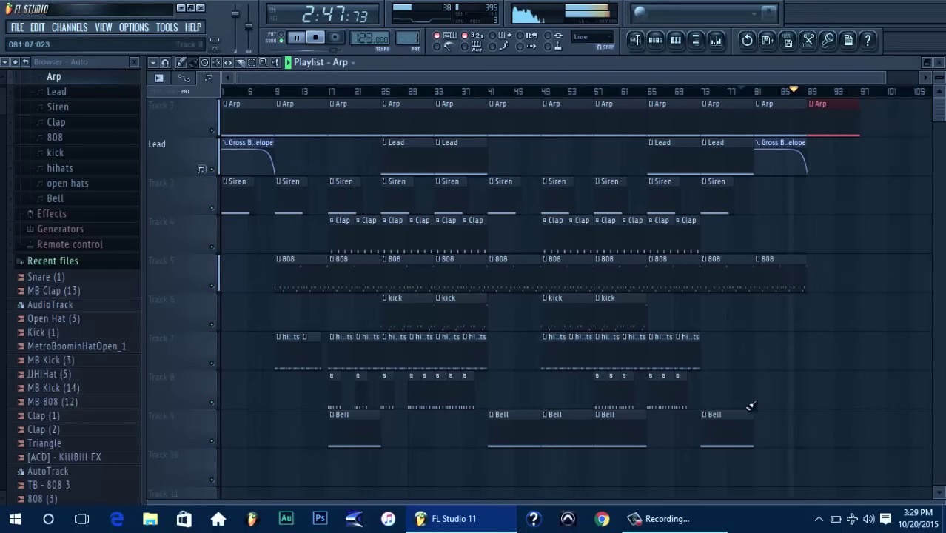
pyautogui.click(737, 148)
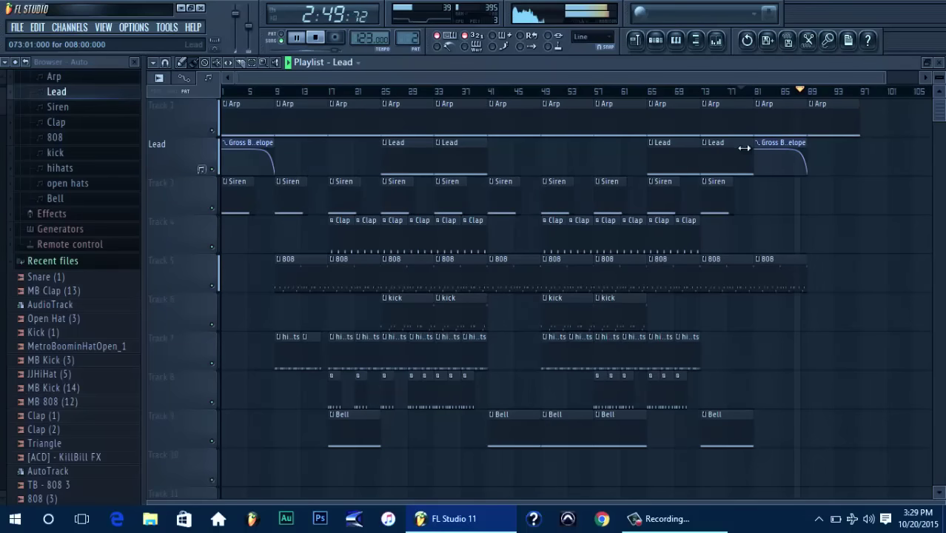
pyautogui.click(814, 152)
pyautogui.click(793, 262)
pyautogui.click(826, 262)
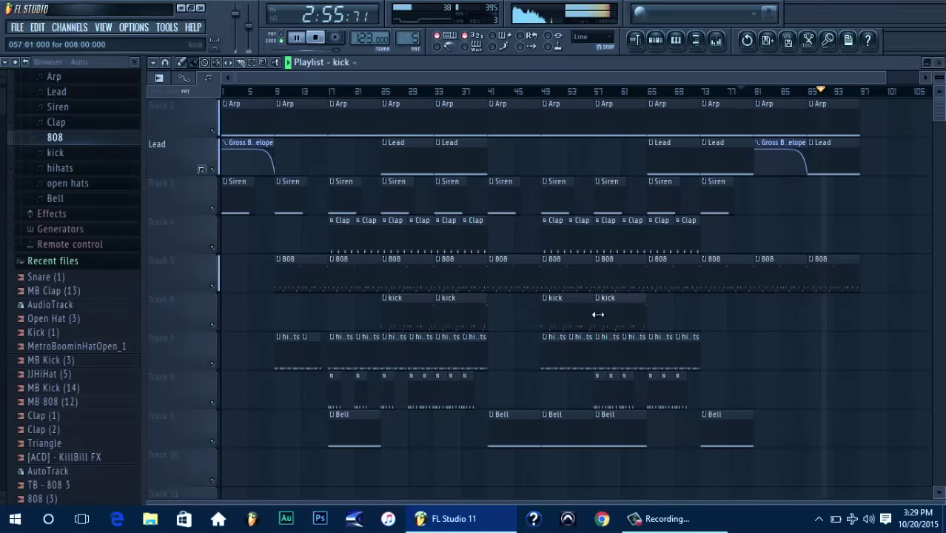
# Place Clap clips and hihats clips at bars 89 and 93 on their respective tracks
pyautogui.click(691, 248)
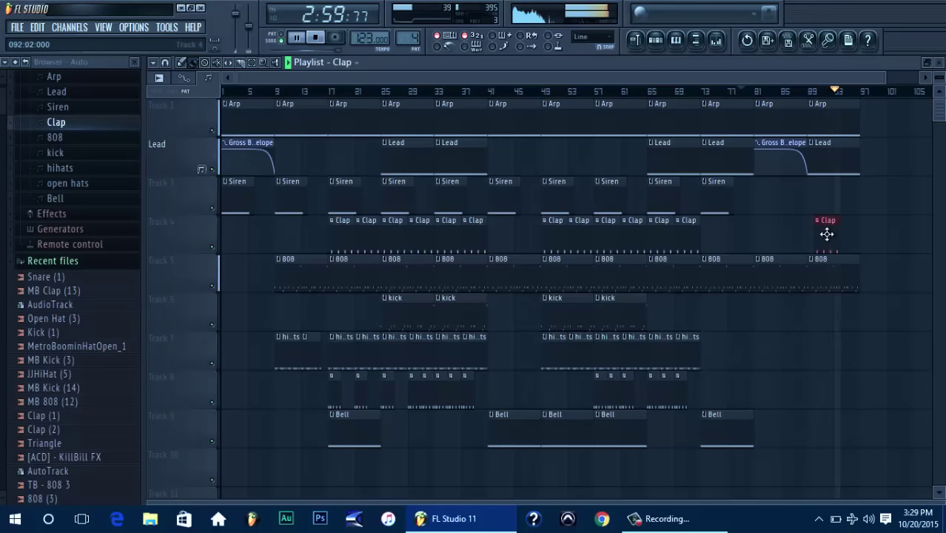
pyautogui.moveTo(825, 234); pyautogui.dragTo(845, 223)
pyautogui.click(844, 235)
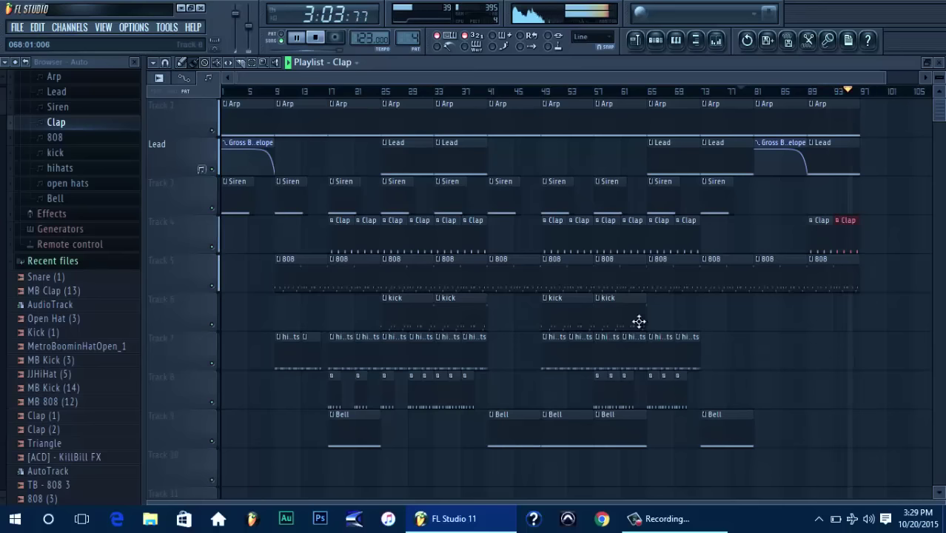
pyautogui.click(666, 353)
pyautogui.click(815, 355)
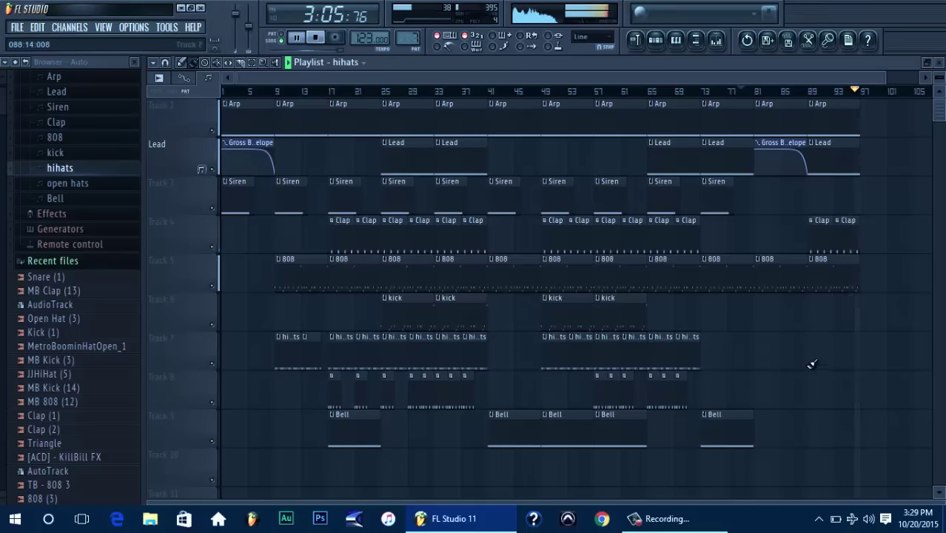
pyautogui.click(845, 358)
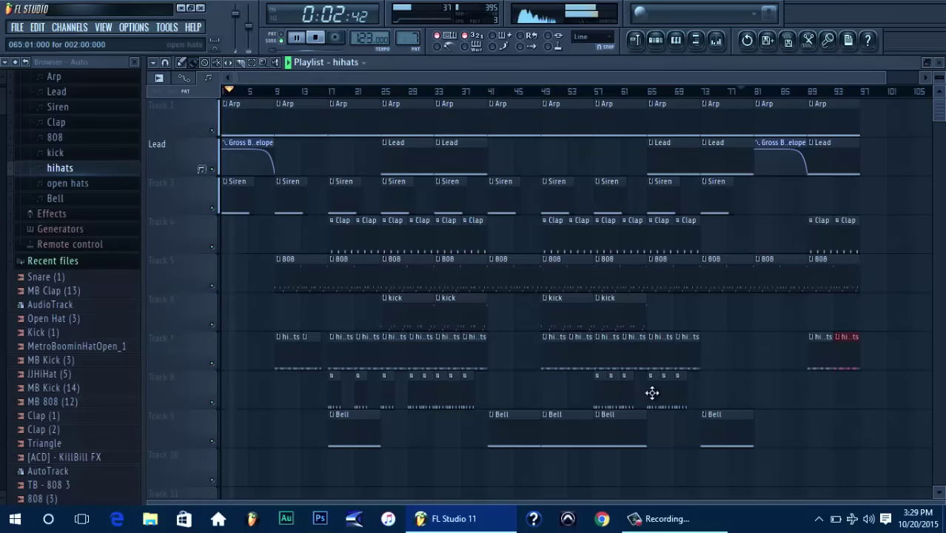
# Add four consecutive open hats clips starting at bar 89 and a Bell clip at bar 89
pyautogui.click(652, 393)
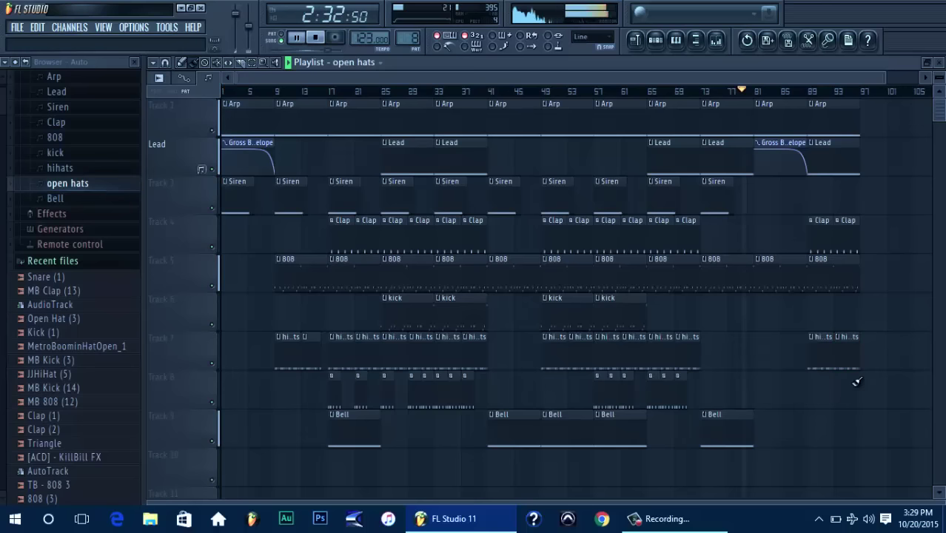
pyautogui.click(815, 400)
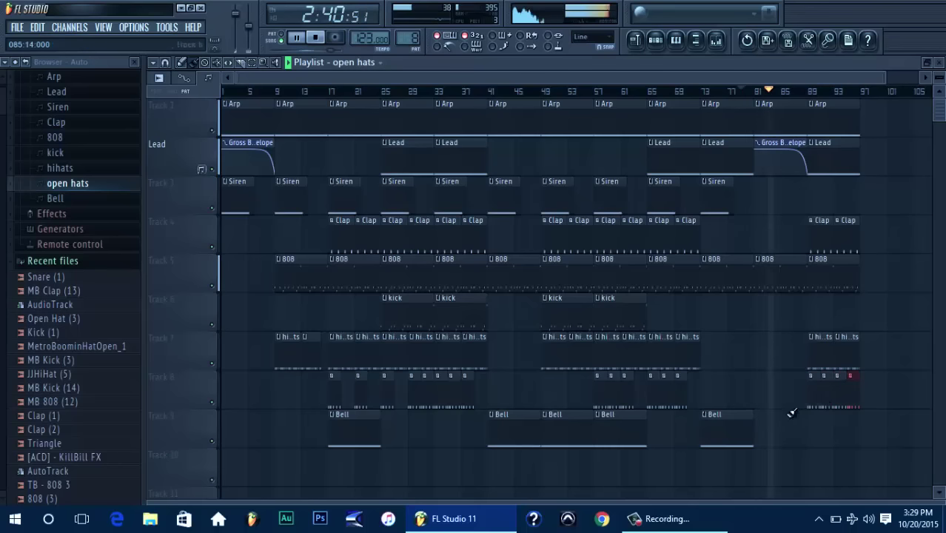
pyautogui.click(730, 439)
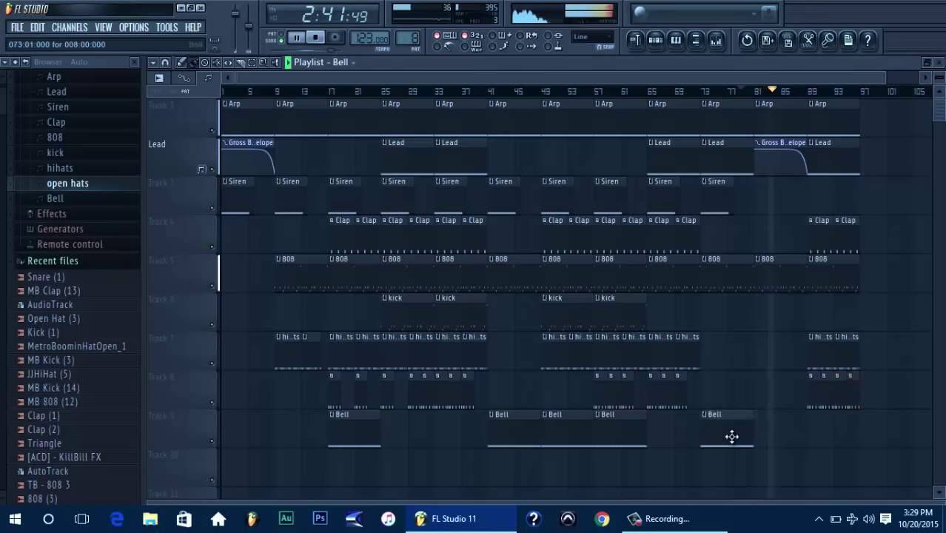
pyautogui.click(808, 441)
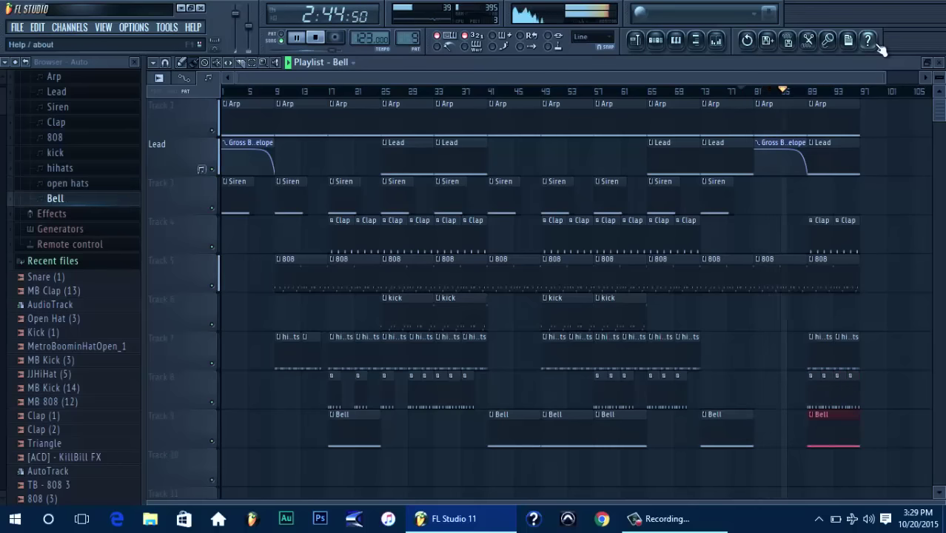
# Add Siren clips at bars 81 and 89 on the Siren track
pyautogui.moveTo(886, 72); pyautogui.dragTo(939, 86)
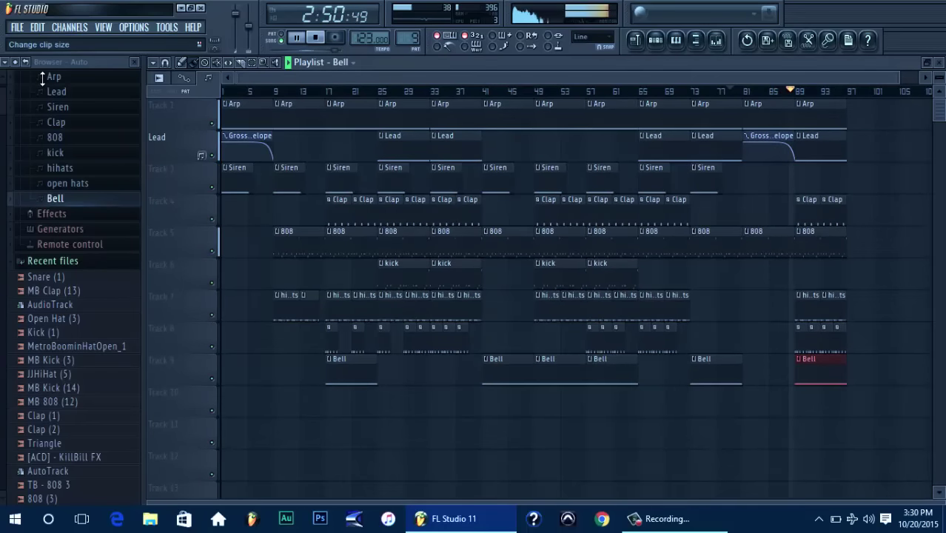
pyautogui.click(711, 182)
pyautogui.click(751, 178)
pyautogui.click(809, 173)
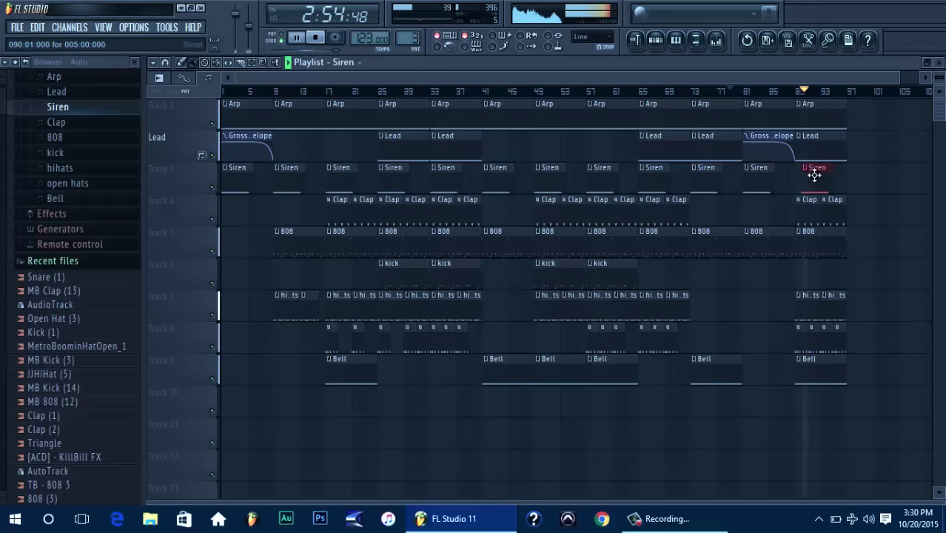
pyautogui.moveTo(813, 172); pyautogui.dragTo(807, 173)
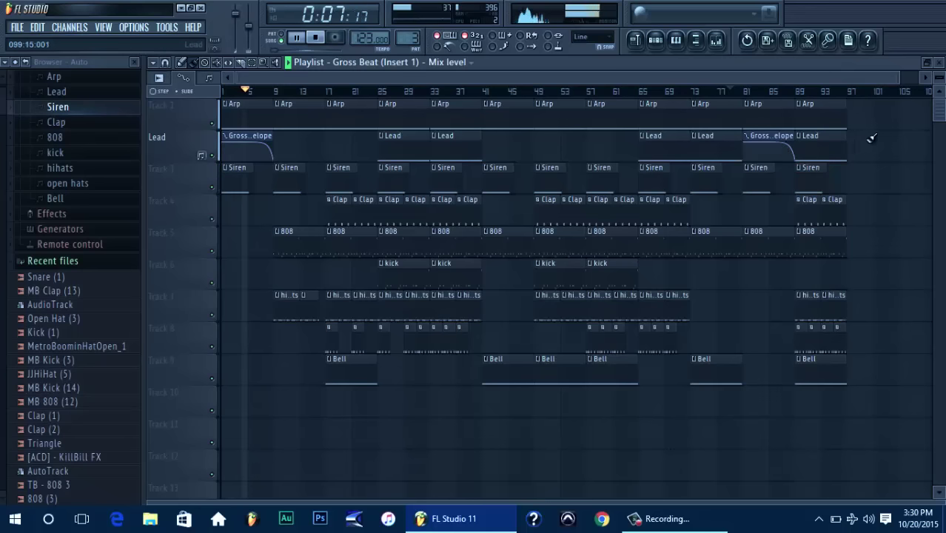
# Build the section at bar 97 from a Gross Beat envelope clip, an Arp clip and a Siren clip
pyautogui.click(855, 142)
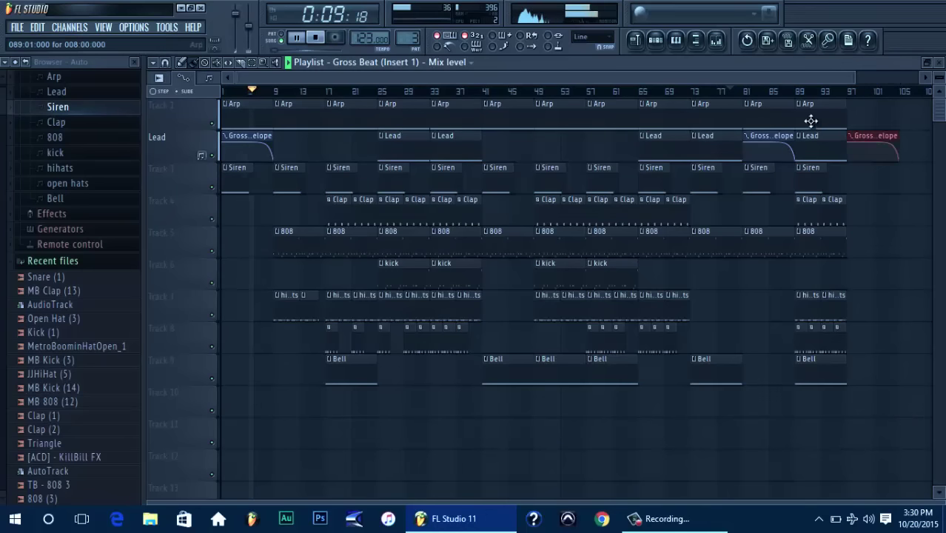
pyautogui.doubleClick(833, 115)
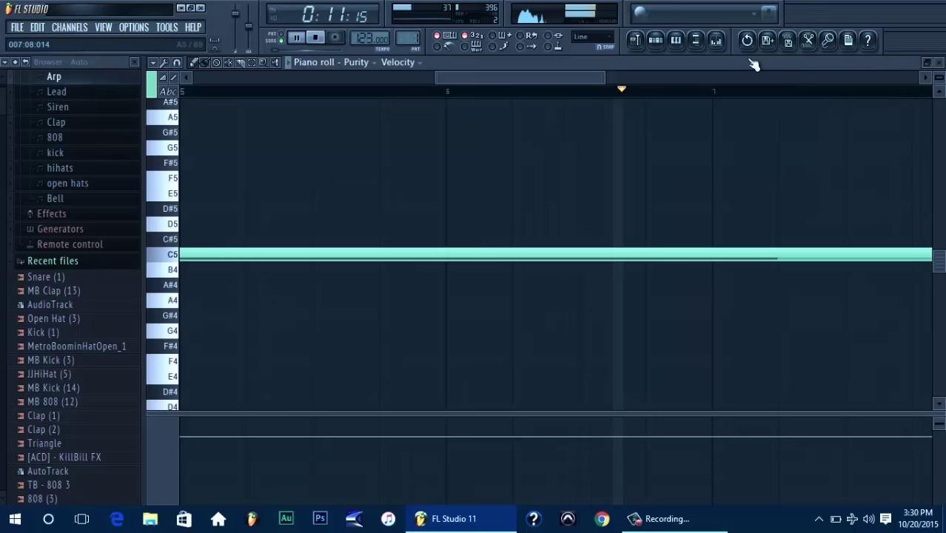
pyautogui.click(635, 39)
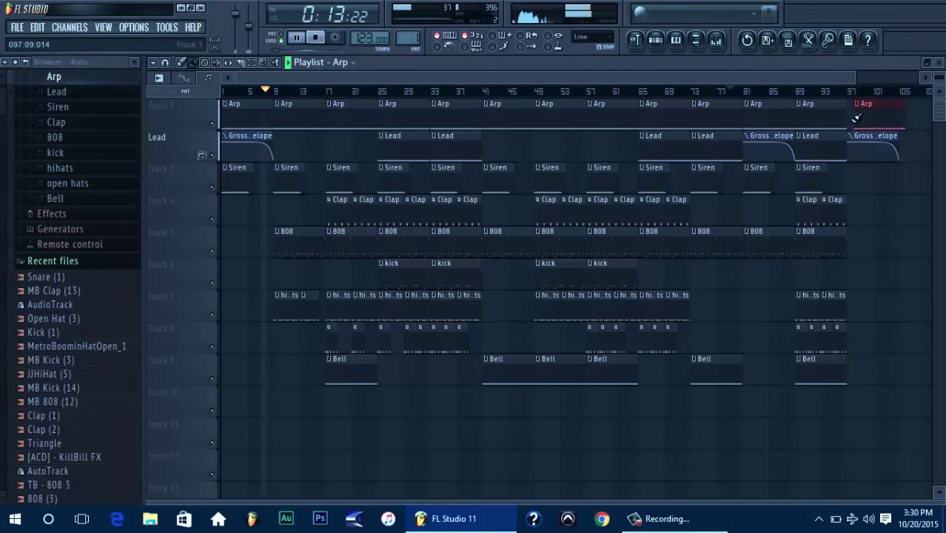
pyautogui.moveTo(881, 114); pyautogui.dragTo(876, 111)
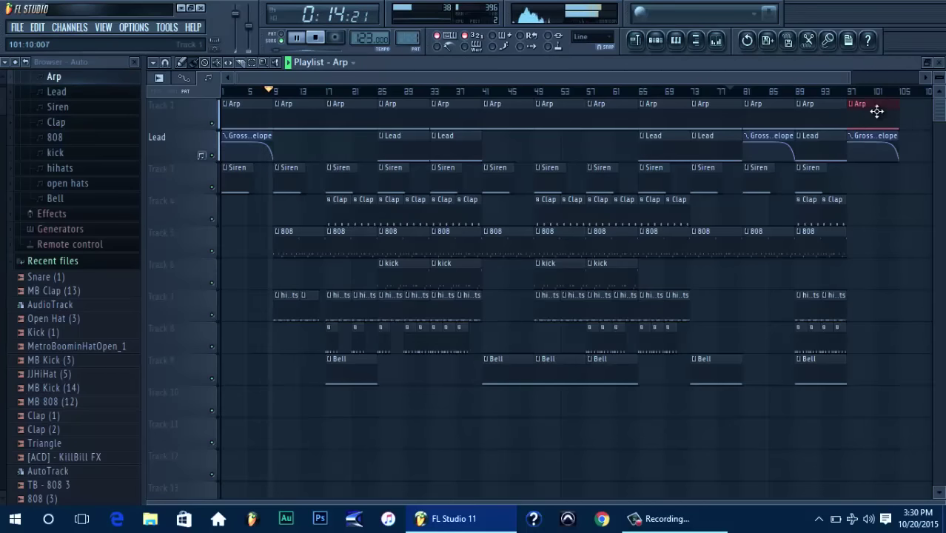
pyautogui.click(810, 186)
pyautogui.click(851, 176)
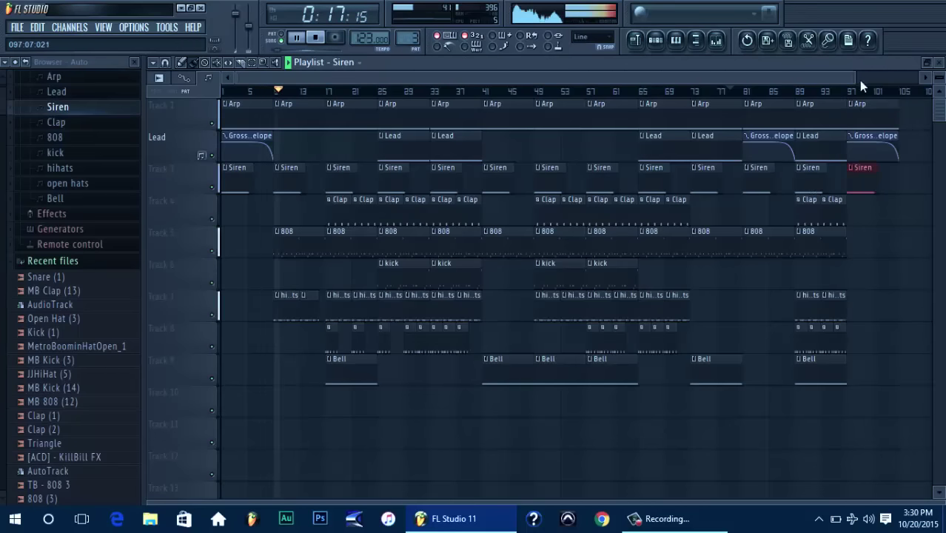
# Check the song position near the end of the final section, and return the stopped playback to the song start
pyautogui.scroll(-2, 851, 93)
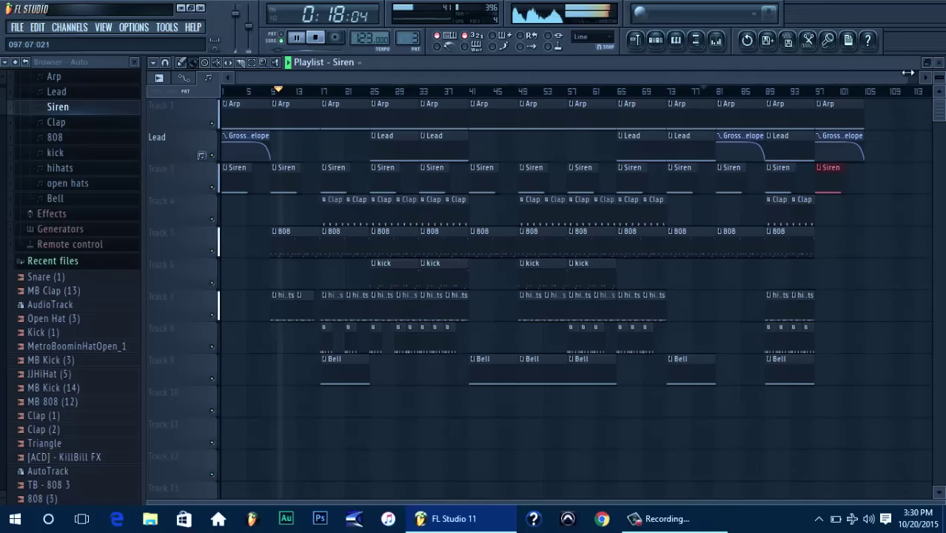
pyautogui.click(844, 93)
pyautogui.press('space')
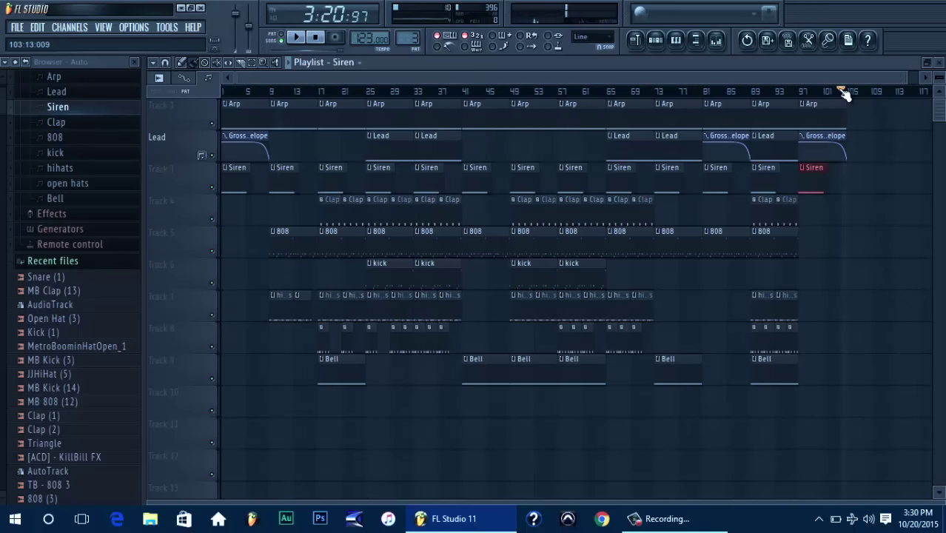
pyautogui.click(317, 49)
pyautogui.click(317, 46)
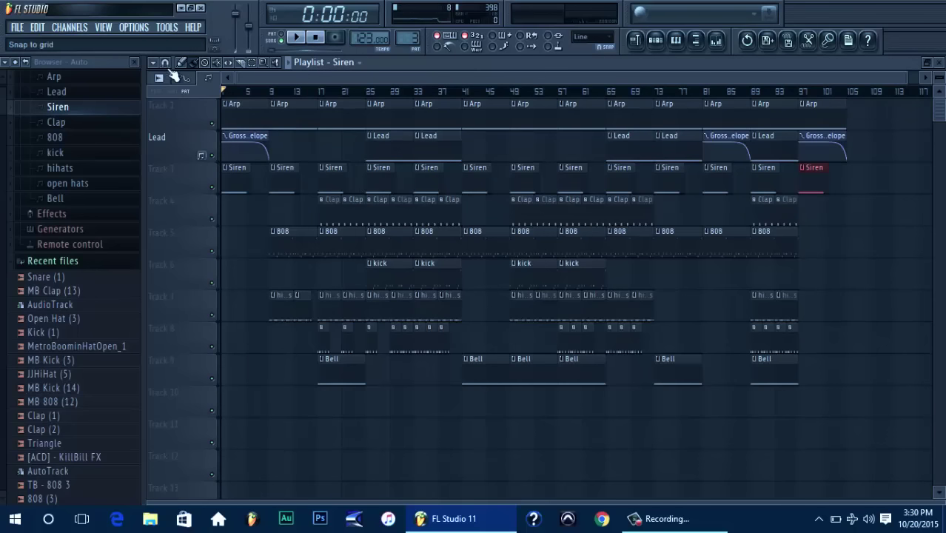
# Create a master volume automation clip for the whole song and curve its end down into a fade-out over the last bars
pyautogui.rightClick(241, 19)
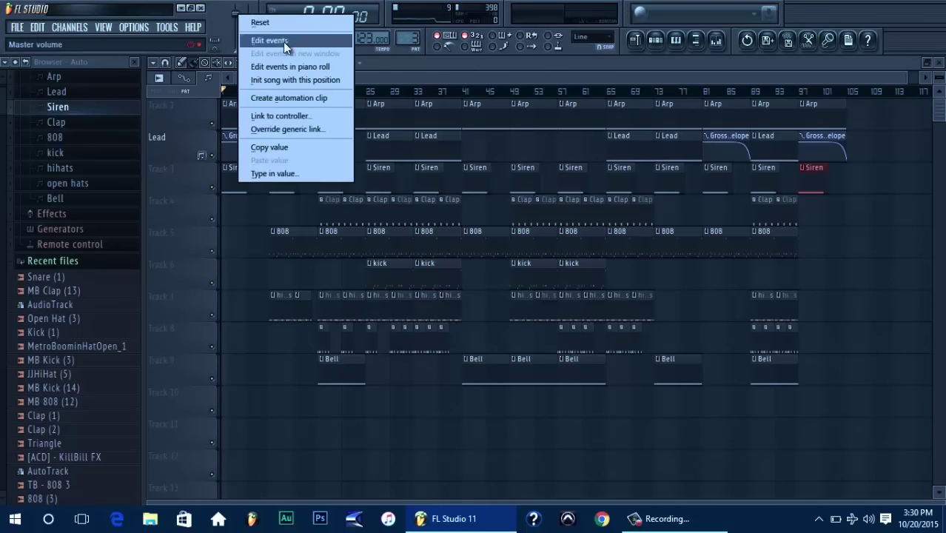
pyautogui.click(316, 95)
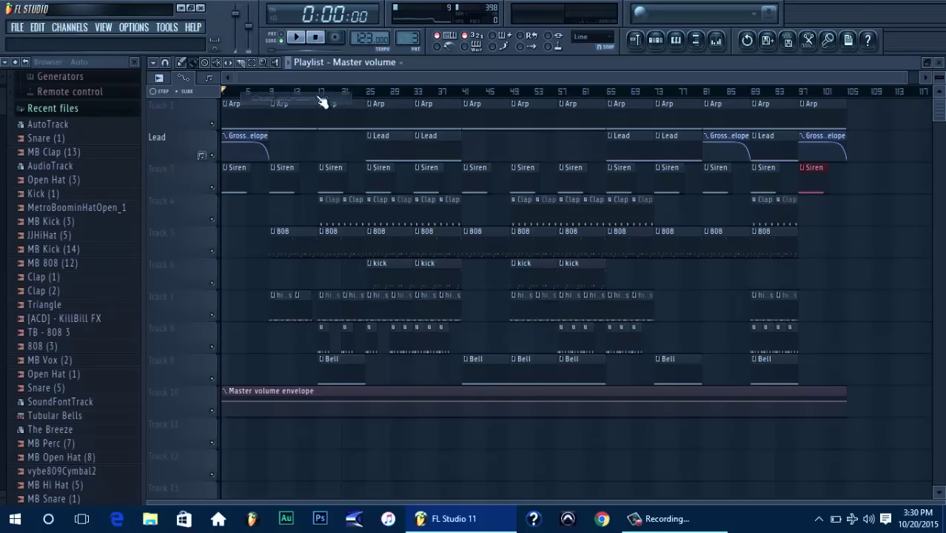
pyautogui.rightClick(827, 402)
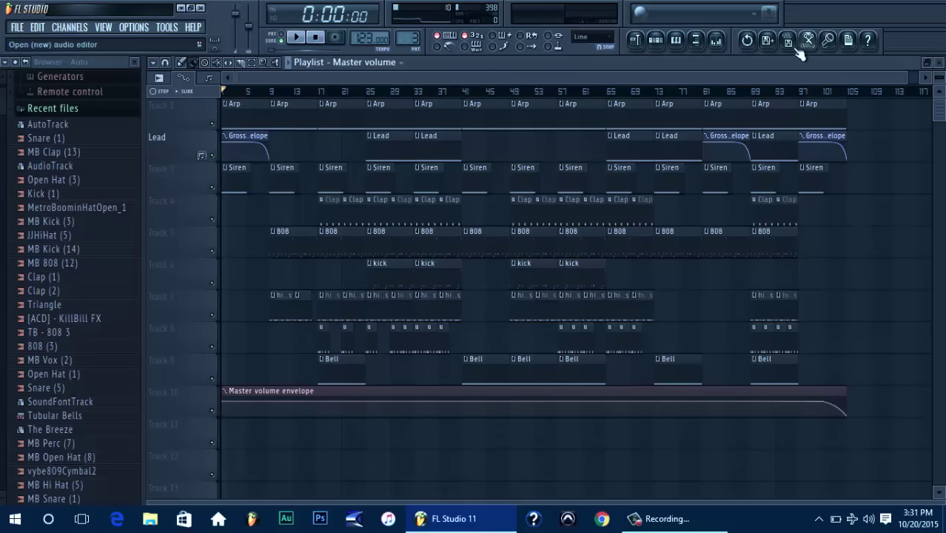
# Filter the step sequencer to Unsorted channels and assign them to consecutive mixer tracks starting at Insert 1
pyautogui.click(717, 42)
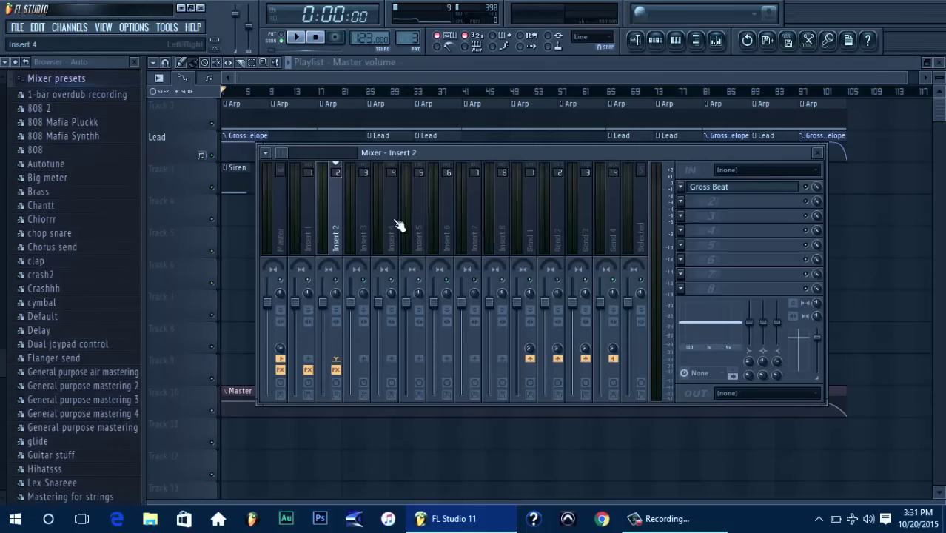
pyautogui.click(656, 40)
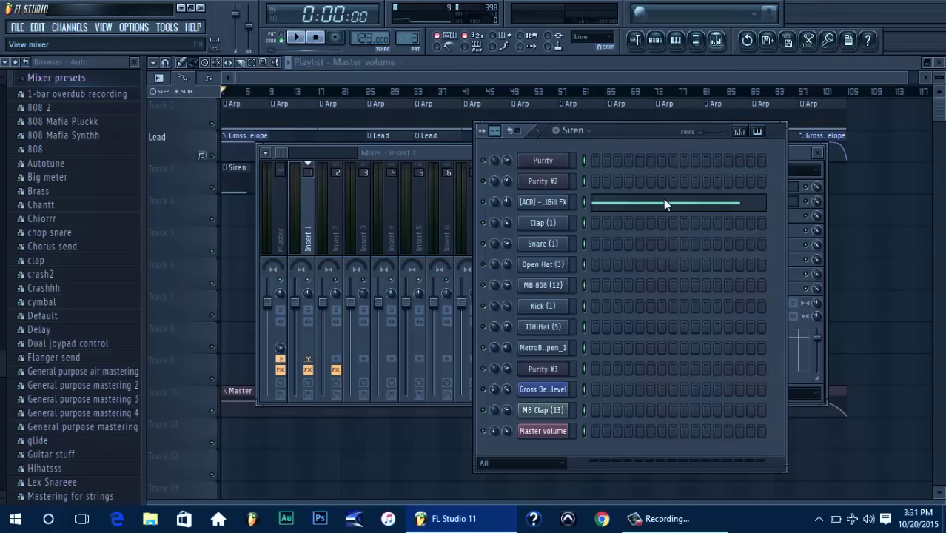
pyautogui.click(557, 463)
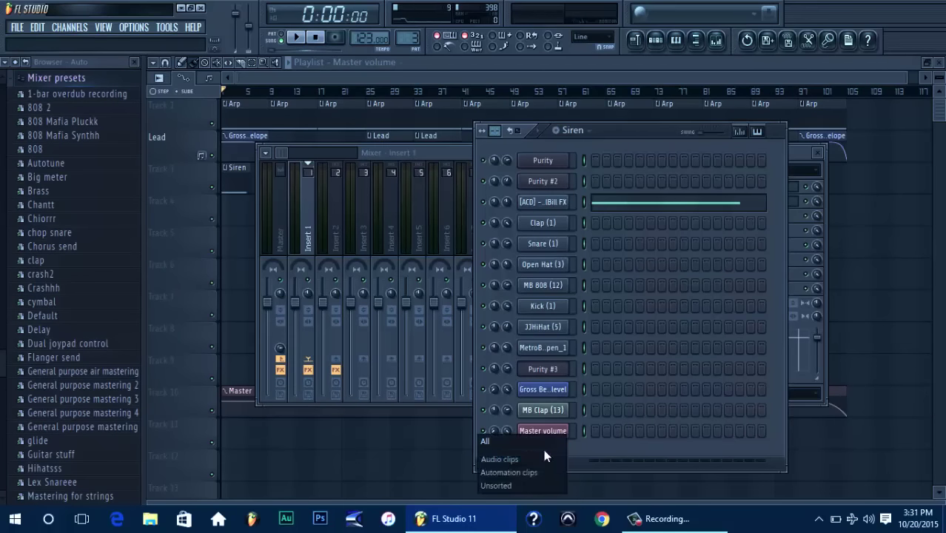
pyautogui.click(535, 485)
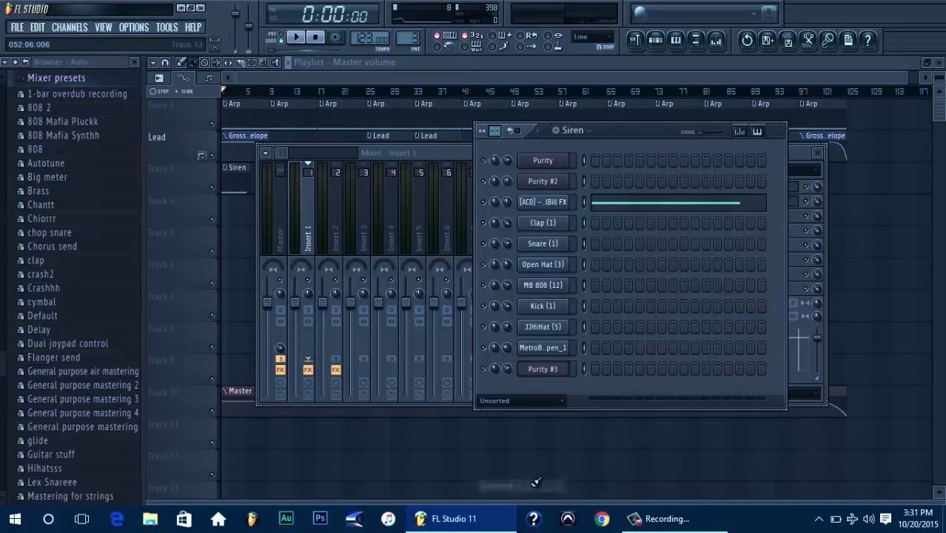
pyautogui.click(720, 44)
pyautogui.click(720, 44)
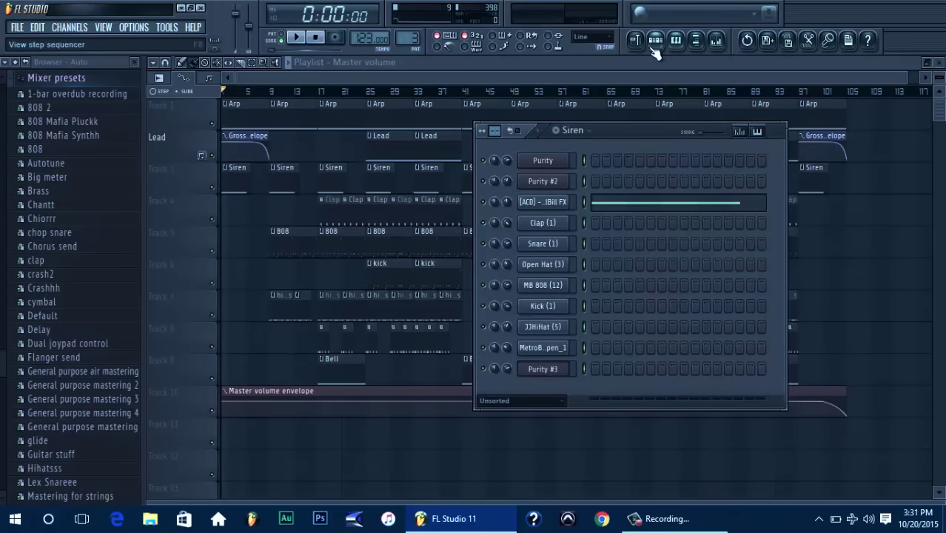
pyautogui.click(700, 45)
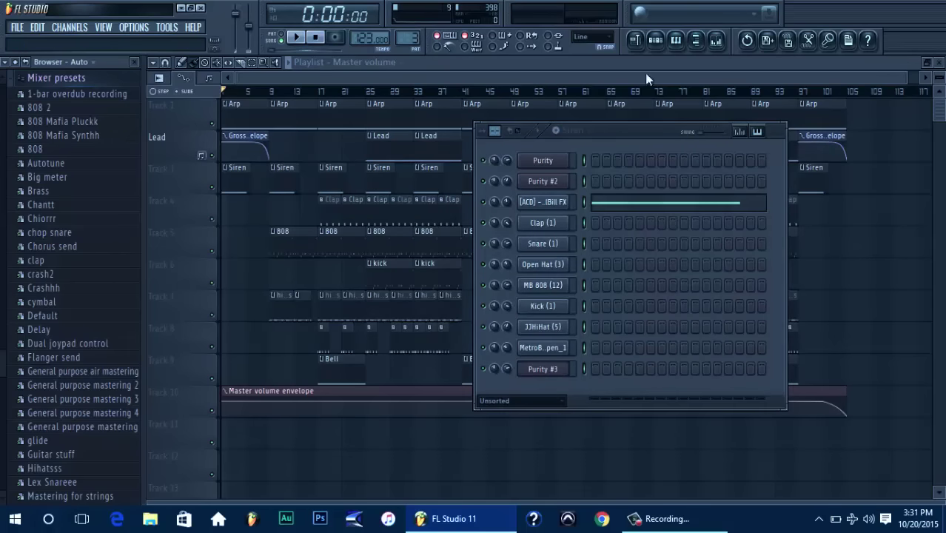
pyautogui.click(717, 42)
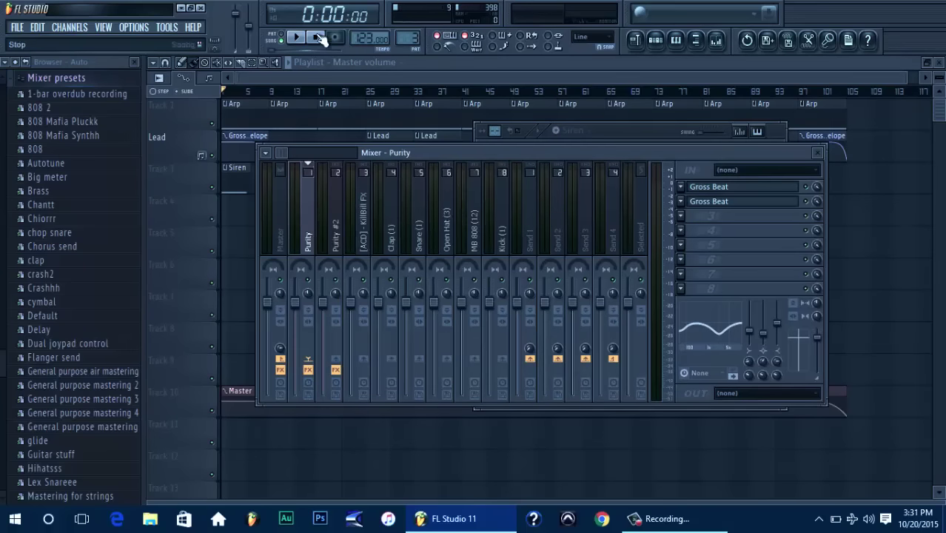
# During playback, add Fruity Parametric EQ 2 with the Vocal Presence preset to the Purity mixer track and shift band 2 higher in frequency
pyautogui.press('space')
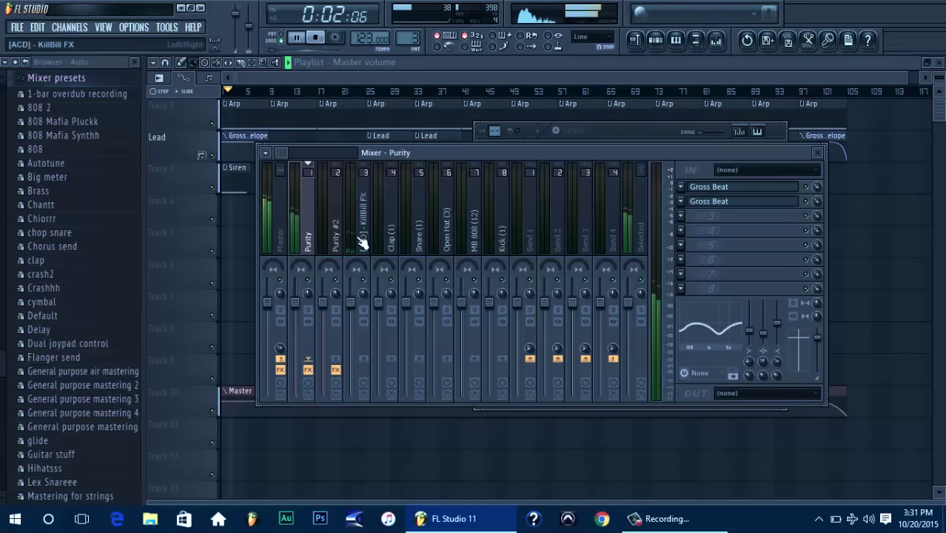
pyautogui.click(680, 216)
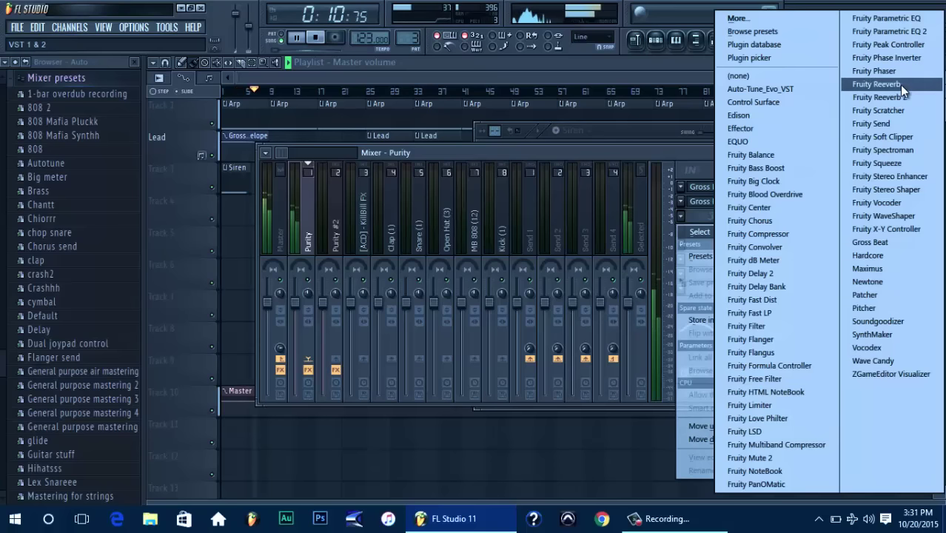
pyautogui.click(888, 32)
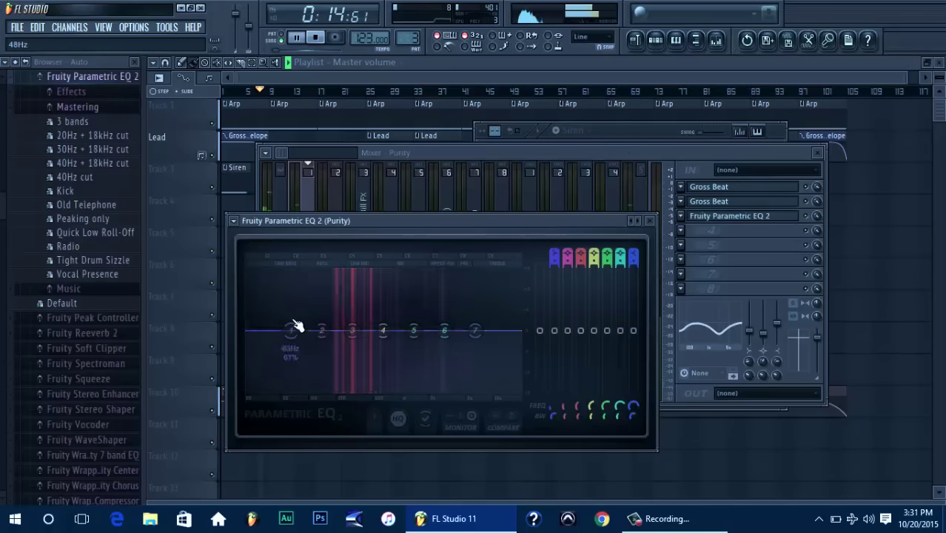
pyautogui.click(233, 221)
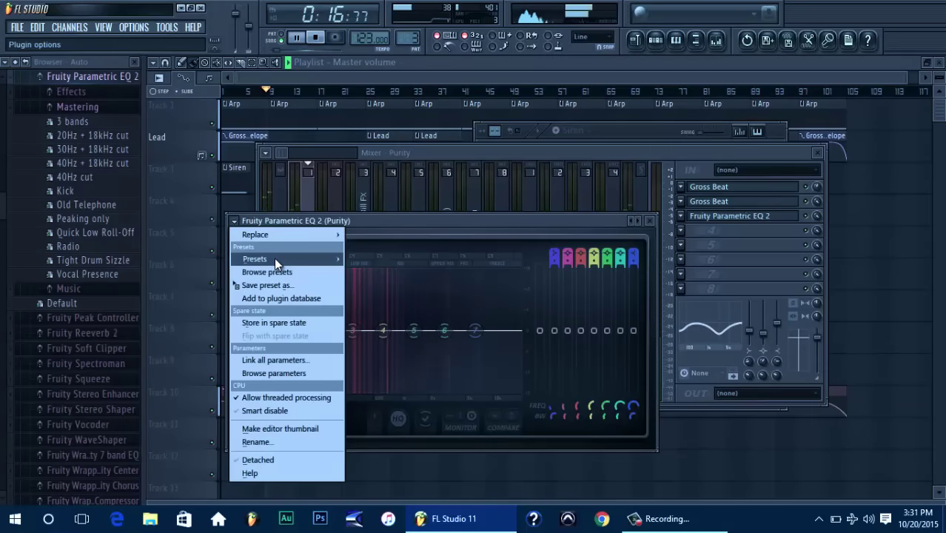
pyautogui.moveTo(274, 257)
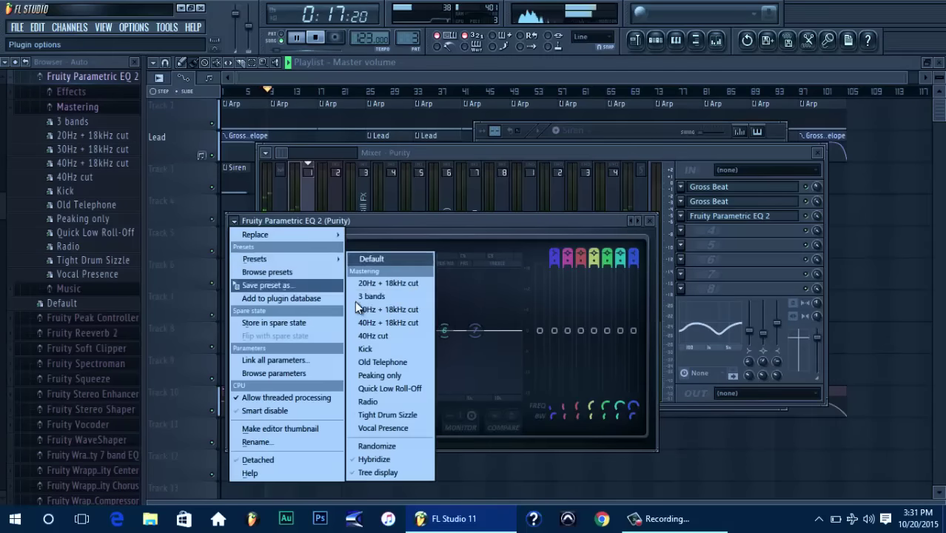
pyautogui.click(411, 430)
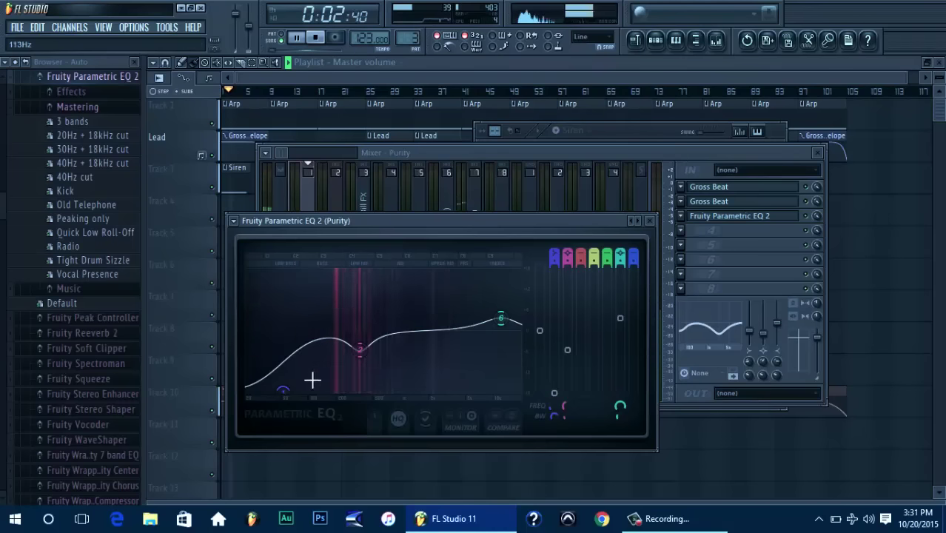
pyautogui.moveTo(379, 344); pyautogui.dragTo(386, 342)
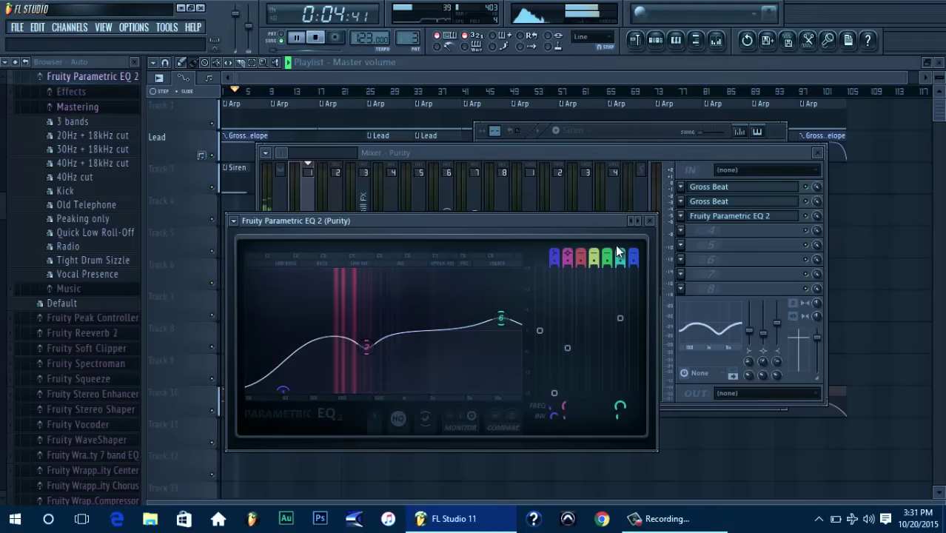
pyautogui.click(748, 157)
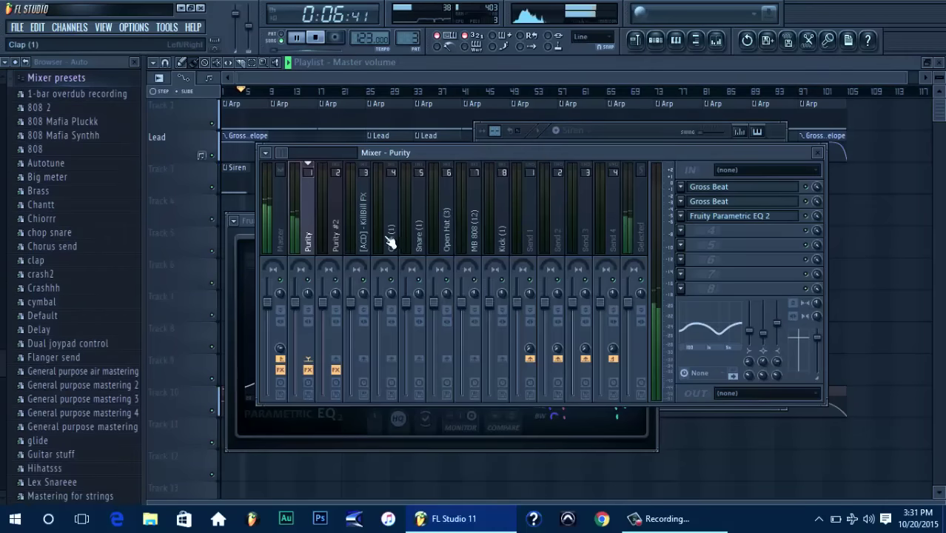
# Add Fruity Parametric EQ 2 with the Vocal Presence preset to the Purity #2 mixer track and move band 2 to about 498 Hz
pyautogui.click(335, 234)
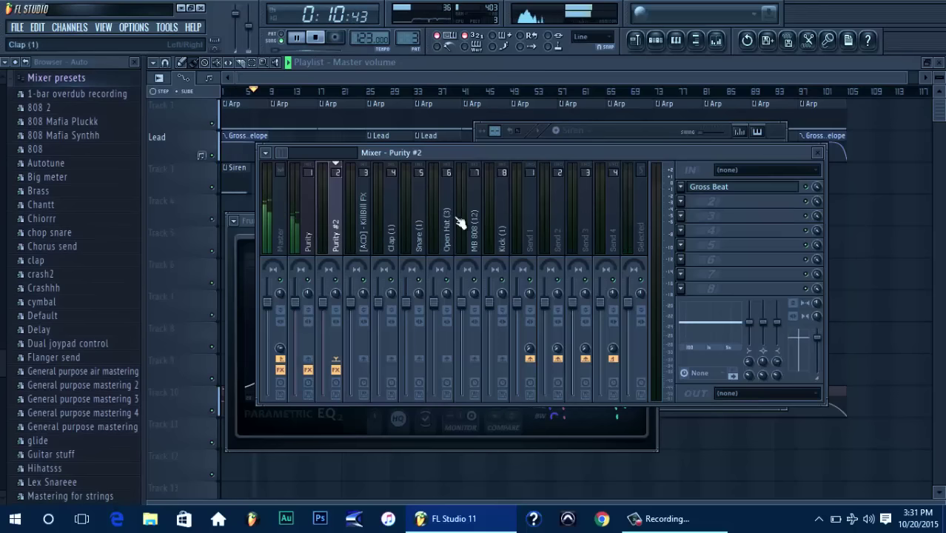
pyautogui.click(681, 215)
pyautogui.moveTo(699, 217)
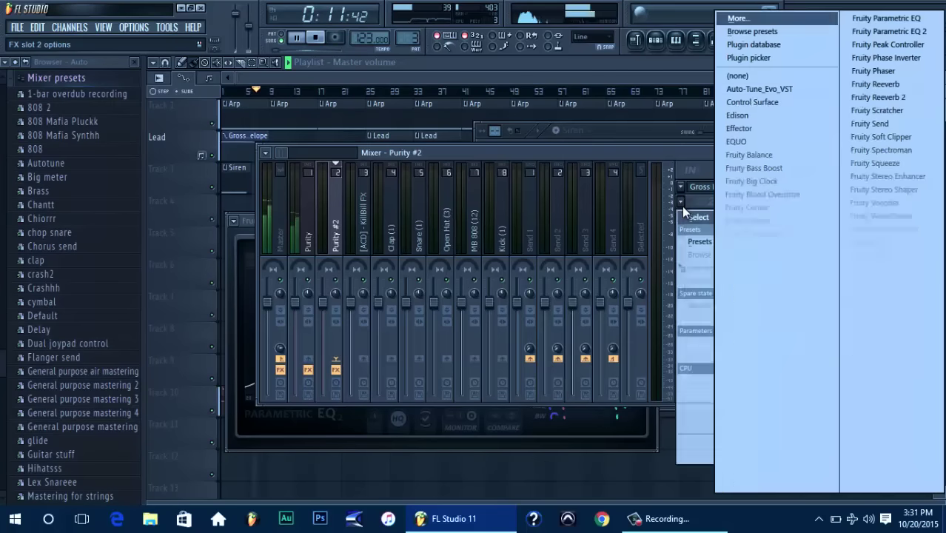
pyautogui.click(918, 32)
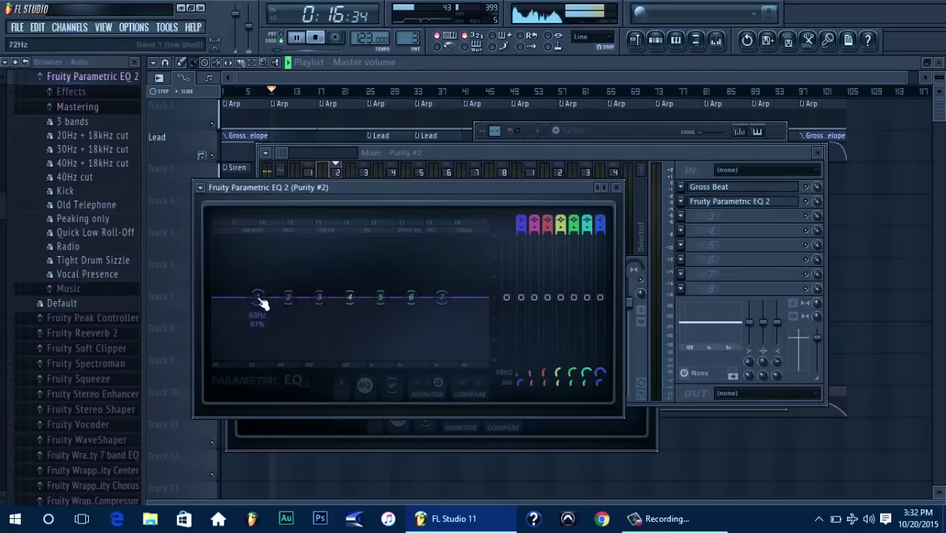
pyautogui.click(200, 189)
pyautogui.moveTo(245, 225)
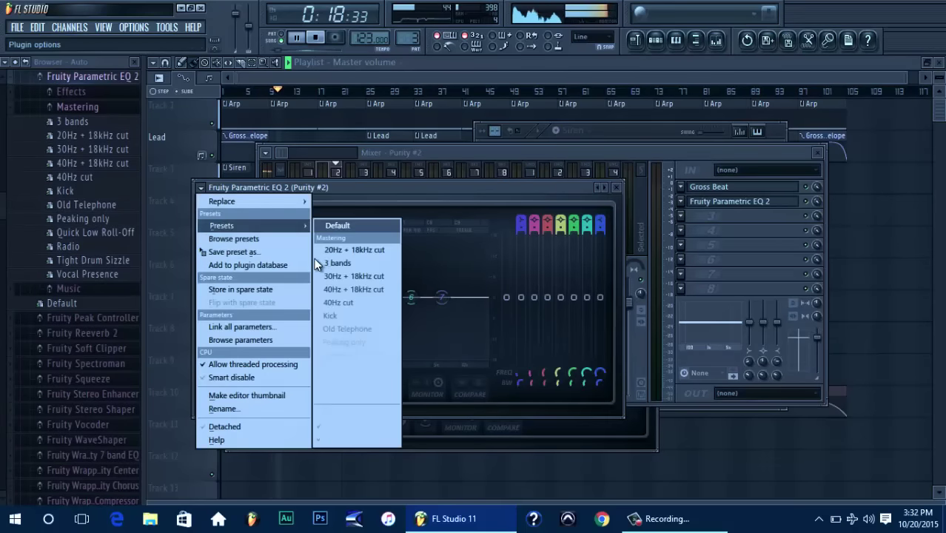
pyautogui.click(374, 395)
pyautogui.moveTo(270, 317); pyautogui.dragTo(343, 321)
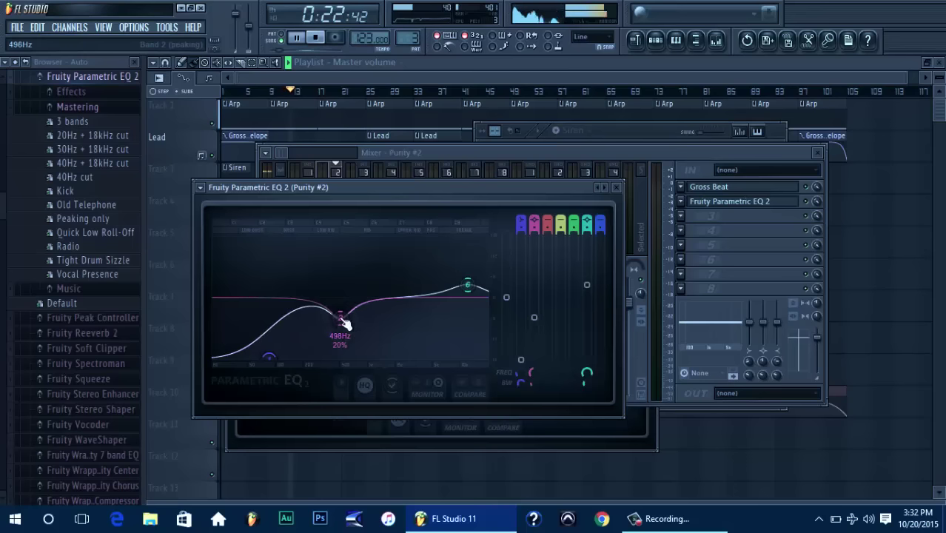
pyautogui.click(593, 152)
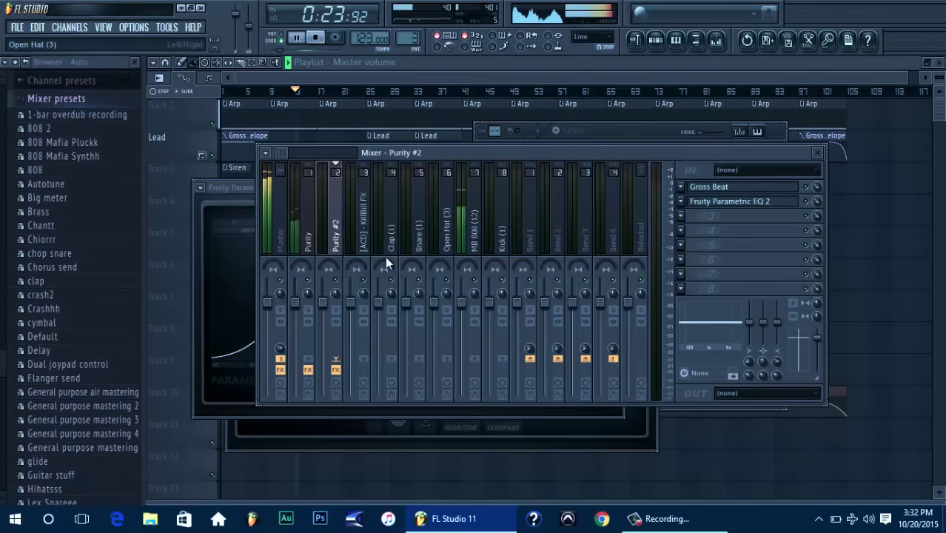
# Load the saved mixer track state Hihatsss.fst onto the JJHiHat (5) mixer track
pyautogui.click(465, 242)
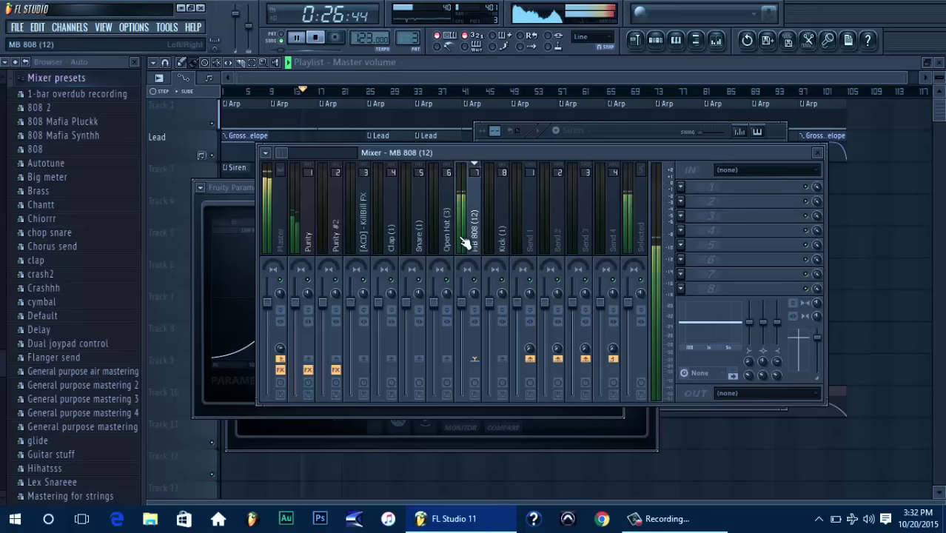
pyautogui.scroll(-3, 465, 243)
pyautogui.scroll(-1, 465, 241)
pyautogui.click(446, 239)
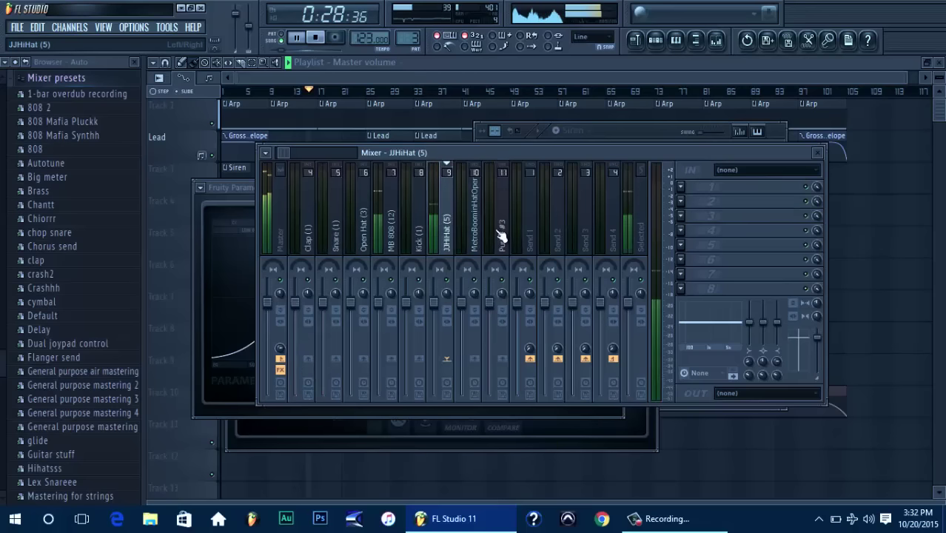
pyautogui.click(682, 190)
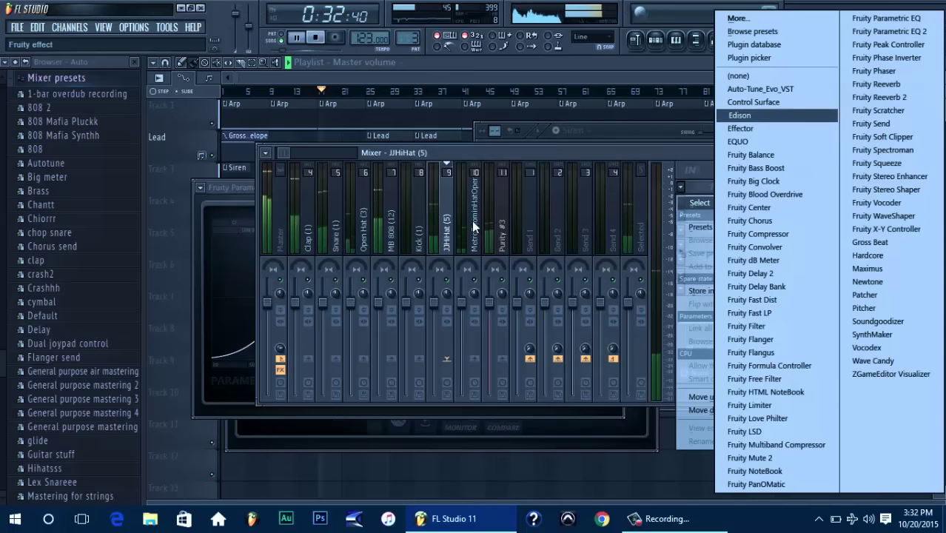
pyautogui.click(453, 226)
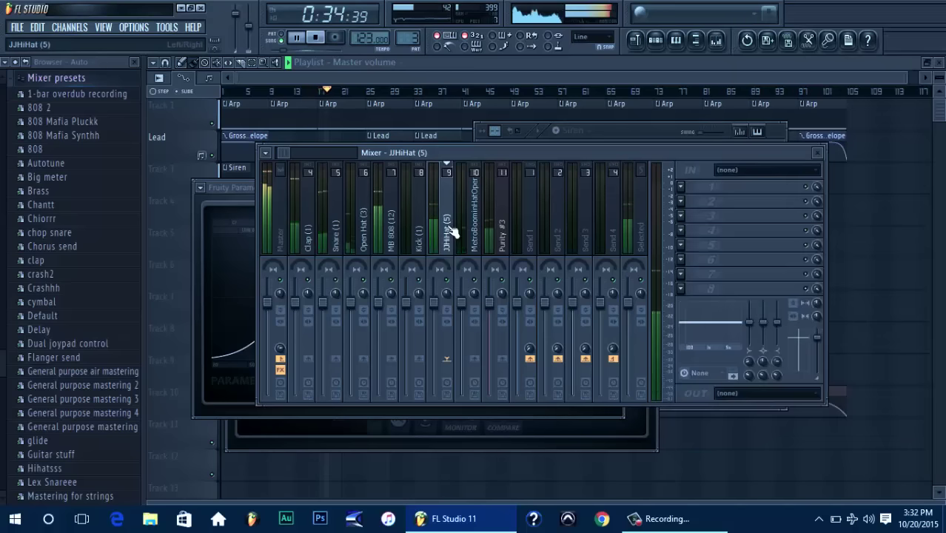
pyautogui.rightClick(453, 227)
pyautogui.moveTo(528, 163)
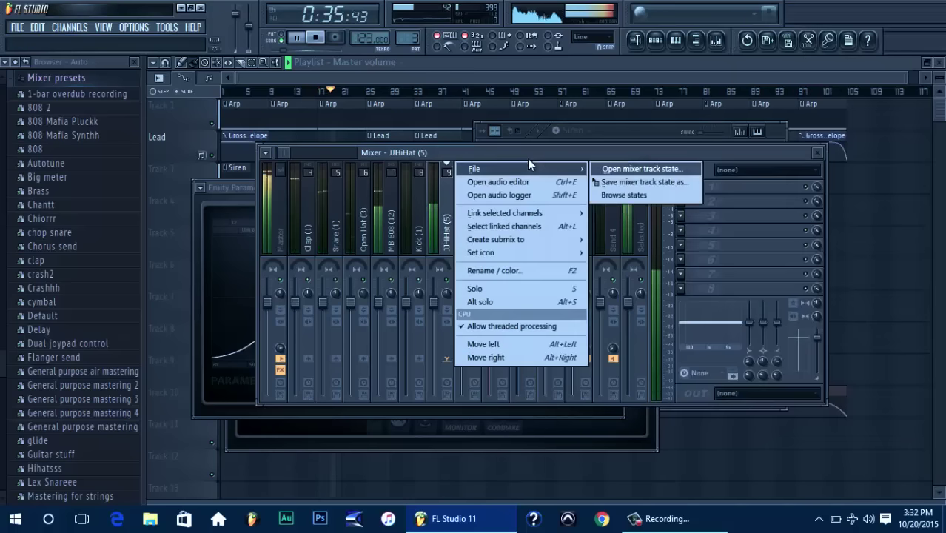
pyautogui.click(630, 171)
pyautogui.write('h')
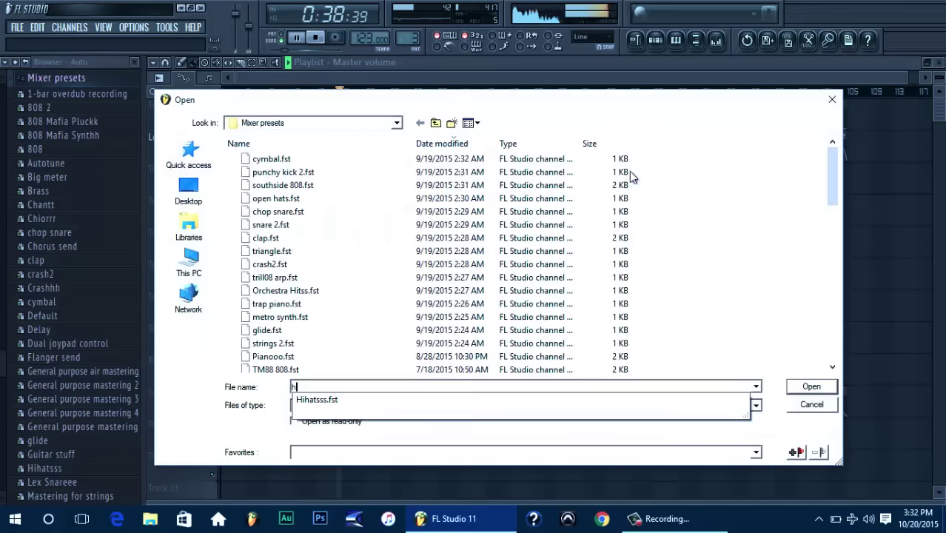
pyautogui.press('Down')
pyautogui.press('Return')
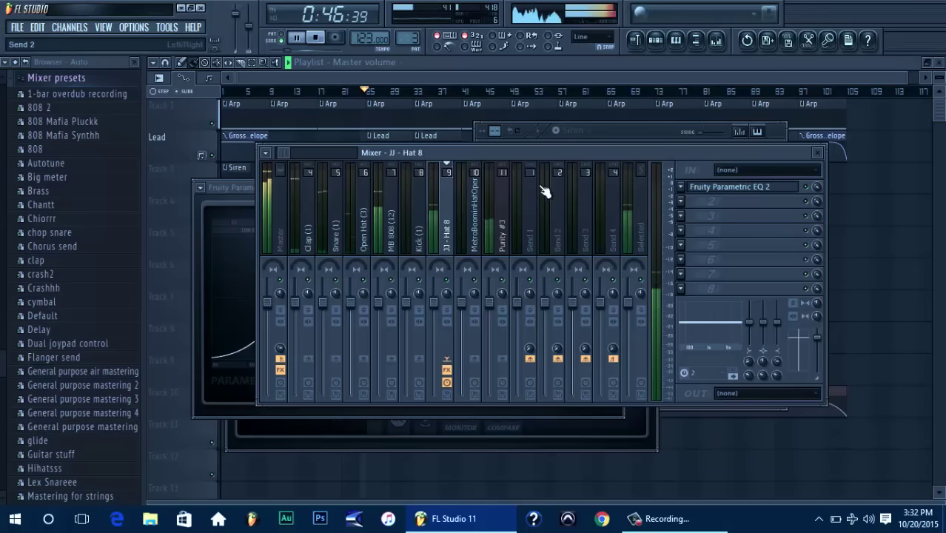
# Load the saved mixer track state southside 808.fst onto the MB 808 (12) mixer track
pyautogui.click(480, 233)
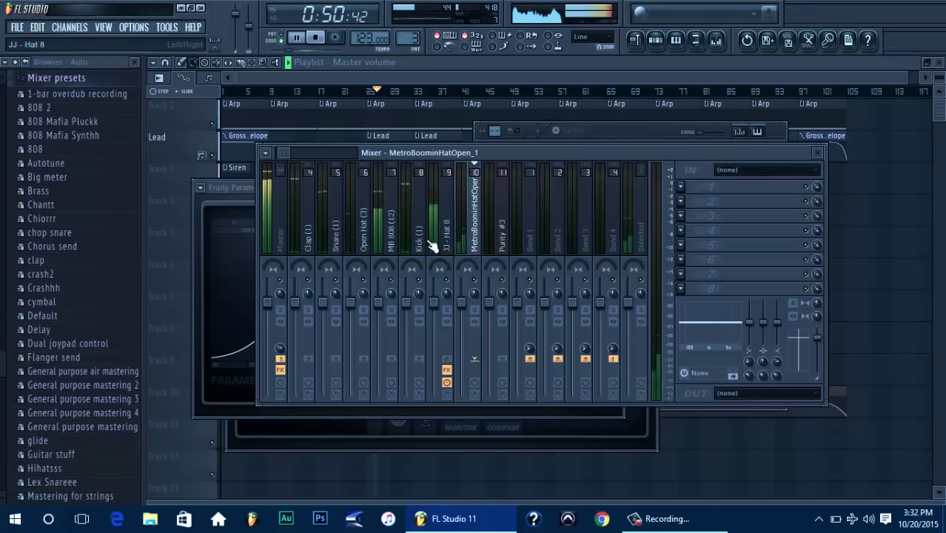
pyautogui.click(403, 238)
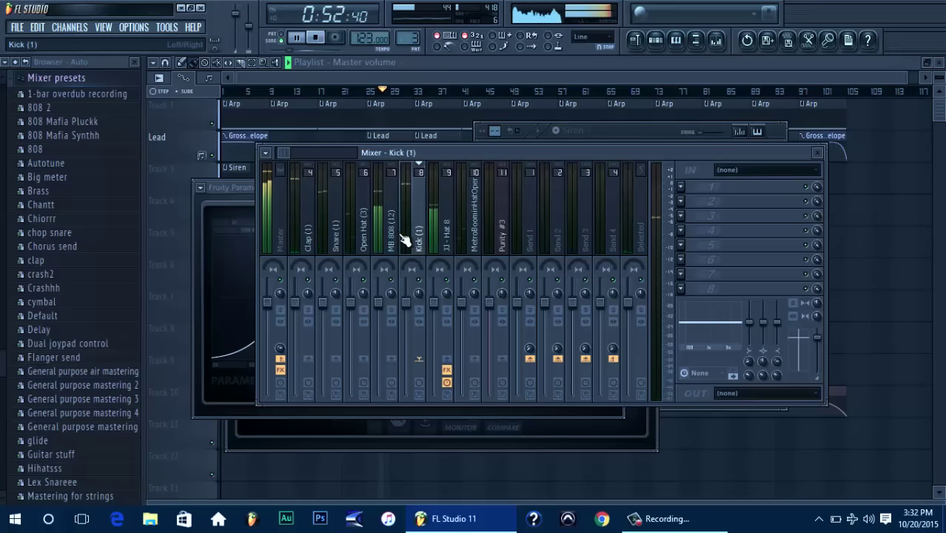
pyautogui.click(391, 239)
pyautogui.click(681, 187)
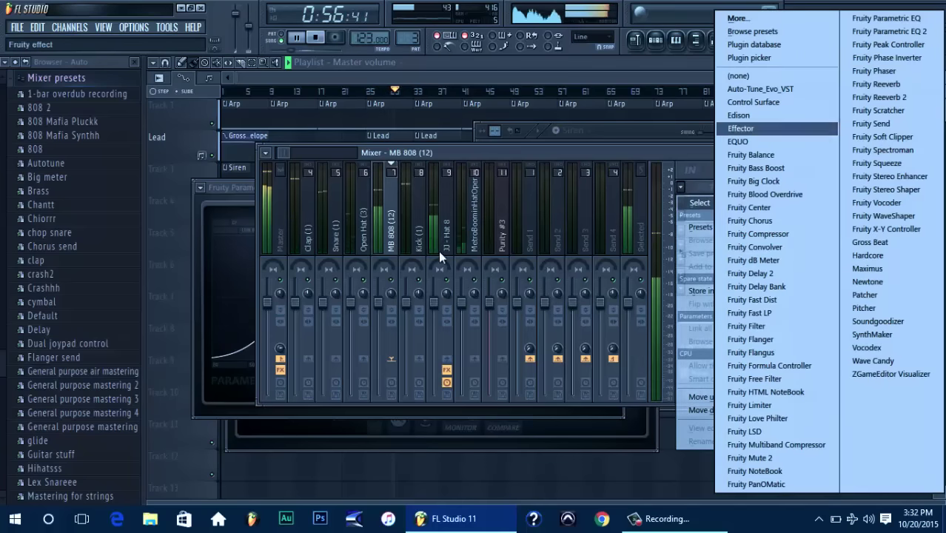
pyautogui.rightClick(392, 234)
pyautogui.moveTo(497, 165)
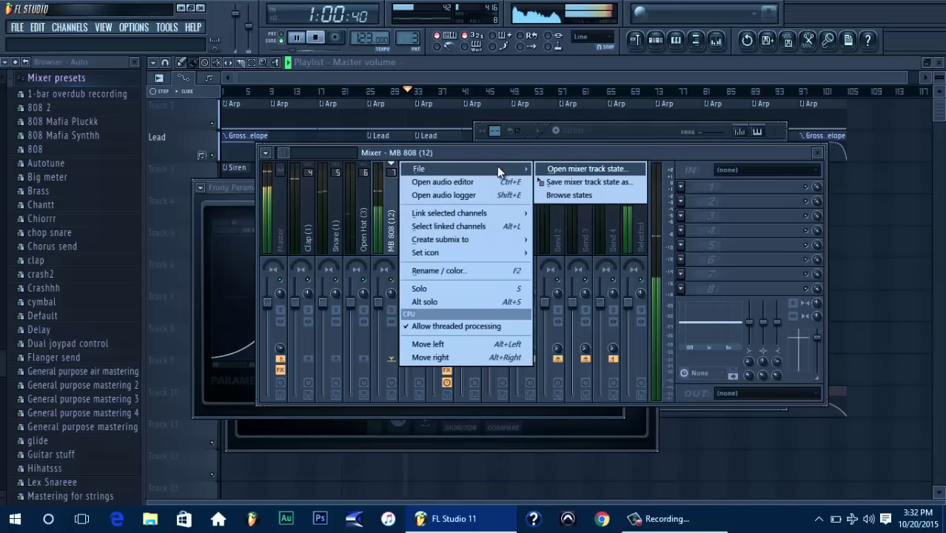
pyautogui.press('Return')
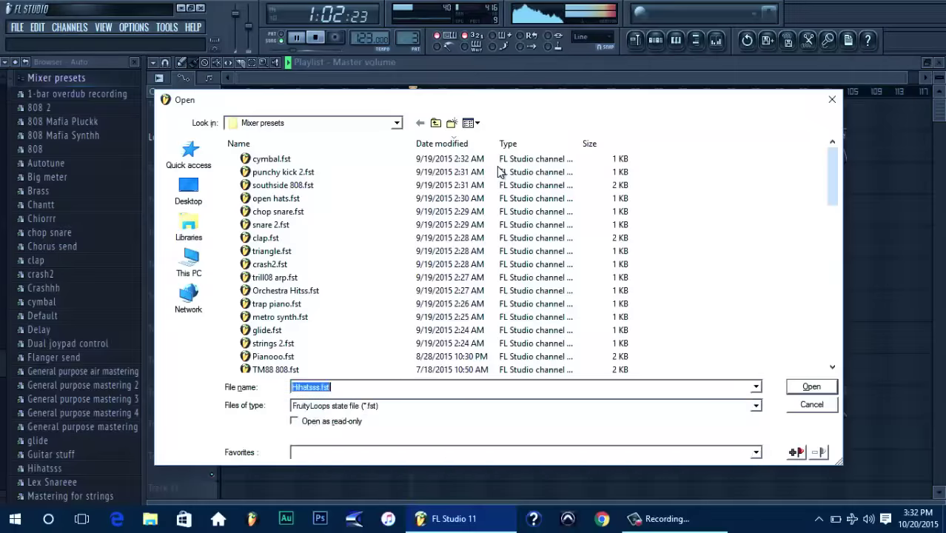
pyautogui.write('so')
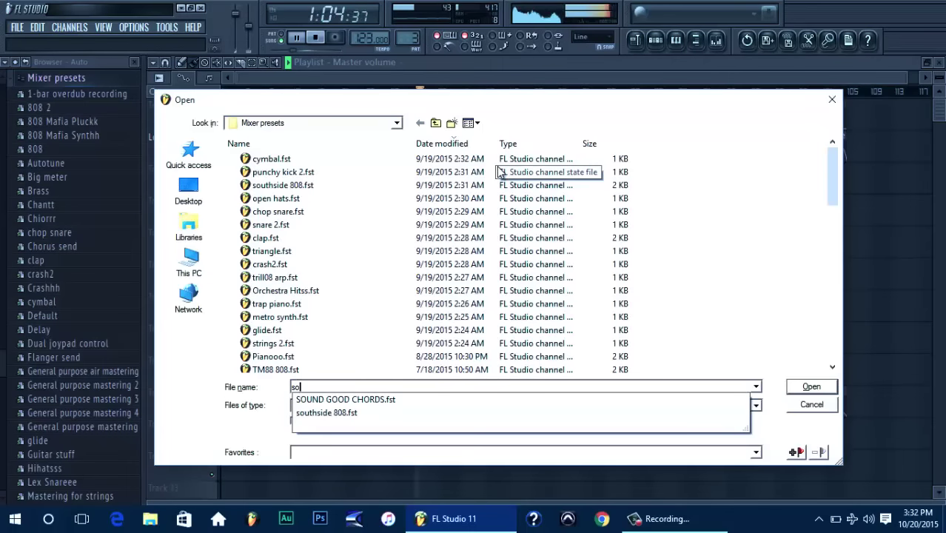
pyautogui.press('Down')
pyautogui.press('Down')
pyautogui.press('Return')
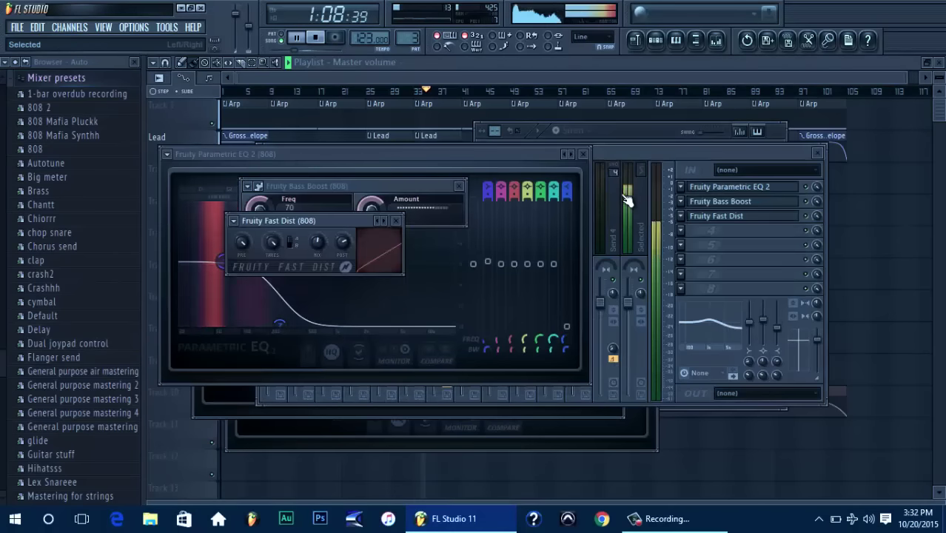
pyautogui.click(659, 154)
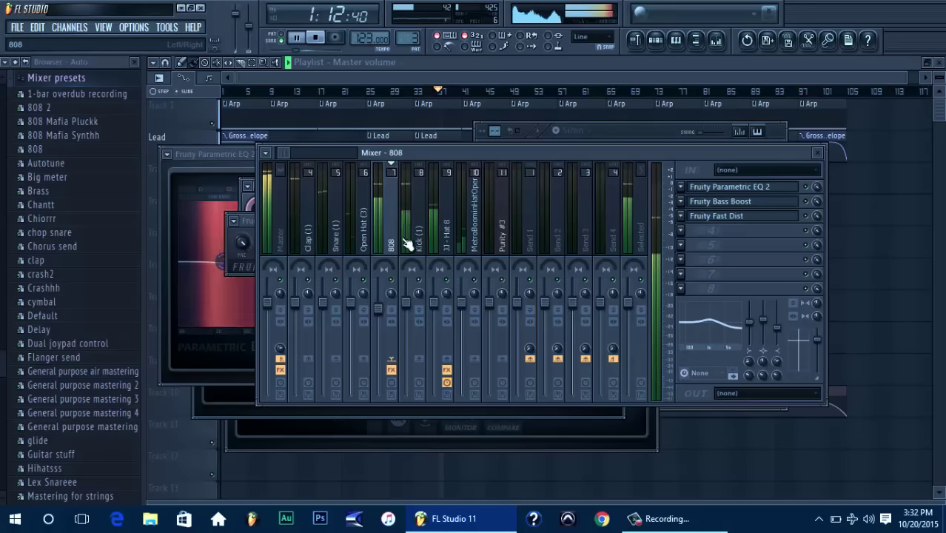
# Open Fruity Fast Dist on the 808 mixer track and adjust its mix level and post gain
pyautogui.click(761, 218)
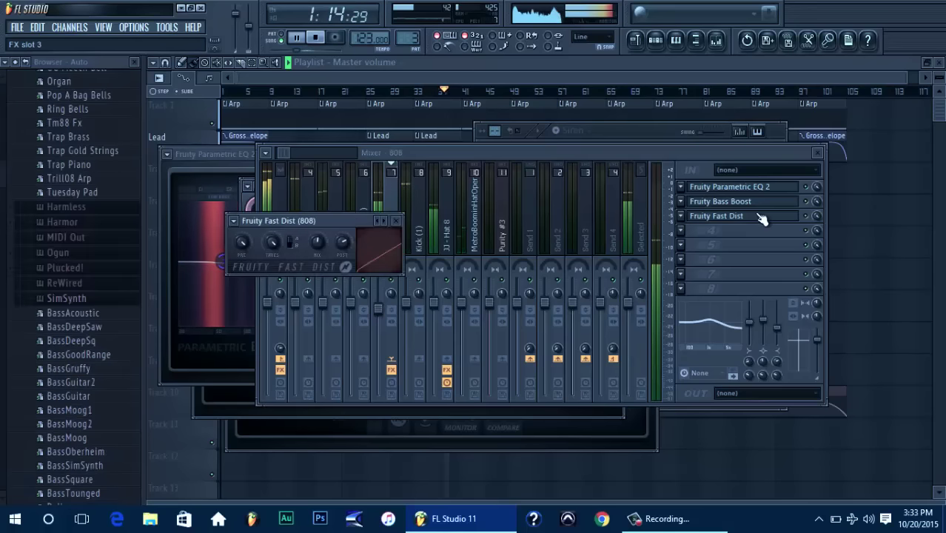
pyautogui.click(761, 217)
pyautogui.click(759, 217)
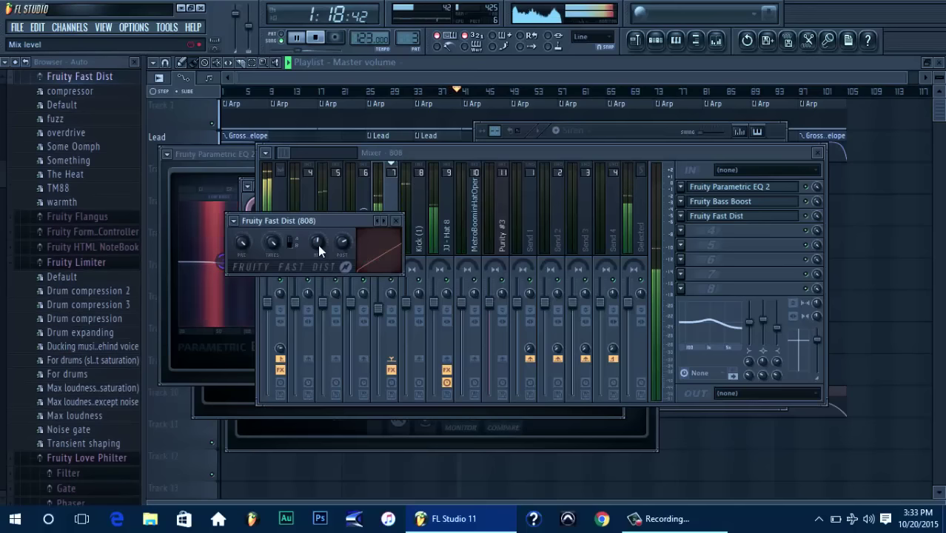
pyautogui.moveTo(319, 245); pyautogui.dragTo(316, 241)
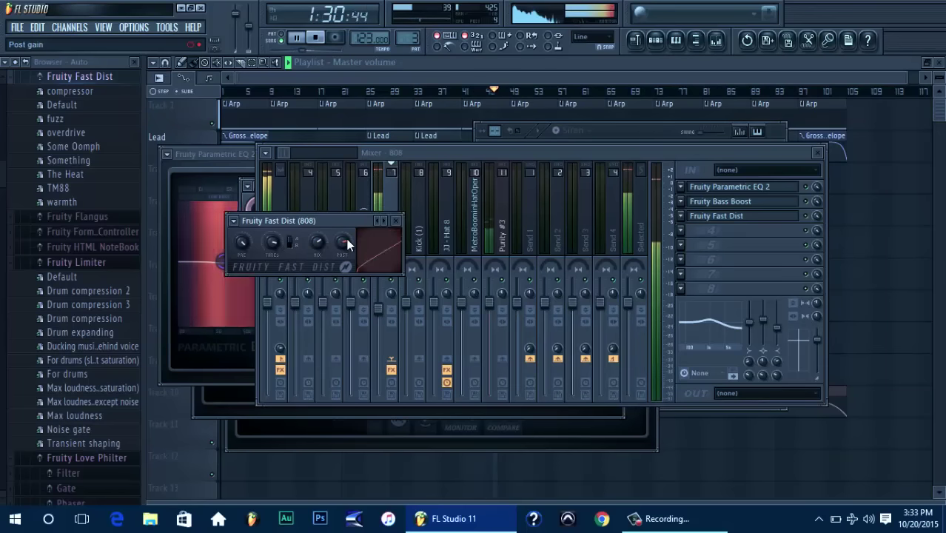
pyautogui.click(556, 152)
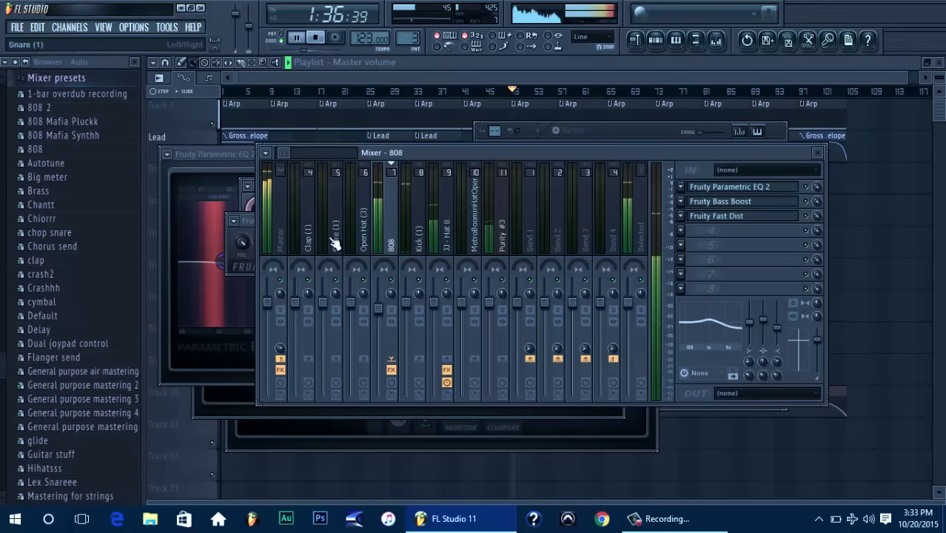
pyautogui.click(309, 243)
pyautogui.click(681, 187)
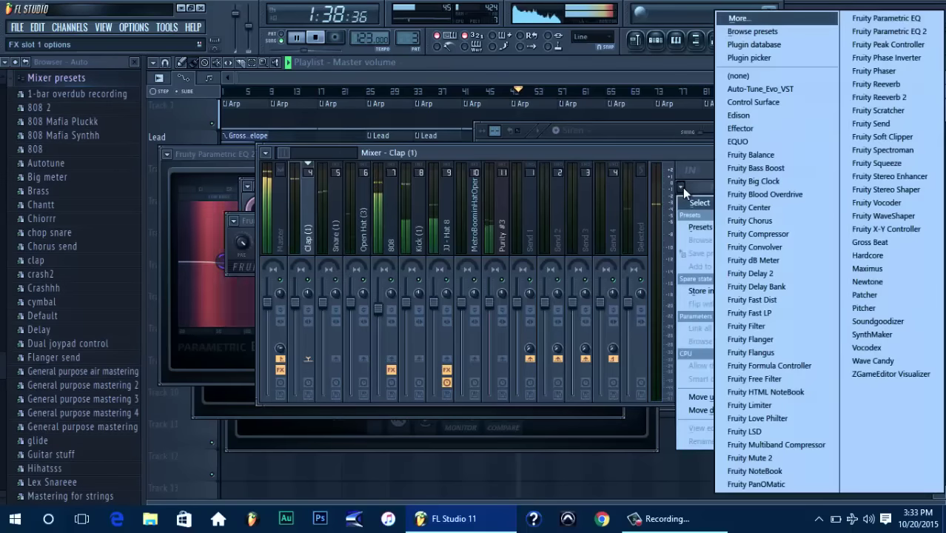
pyautogui.moveTo(709, 227)
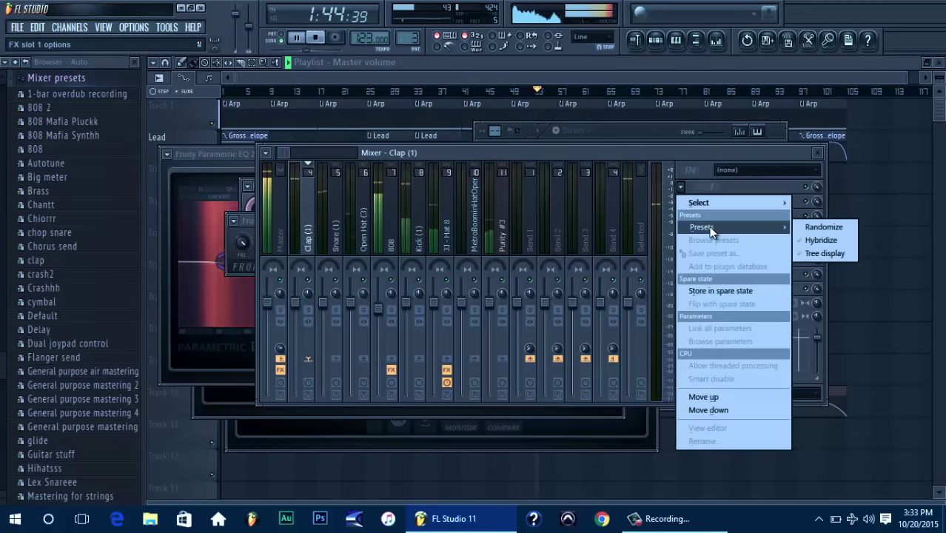
pyautogui.click(305, 230)
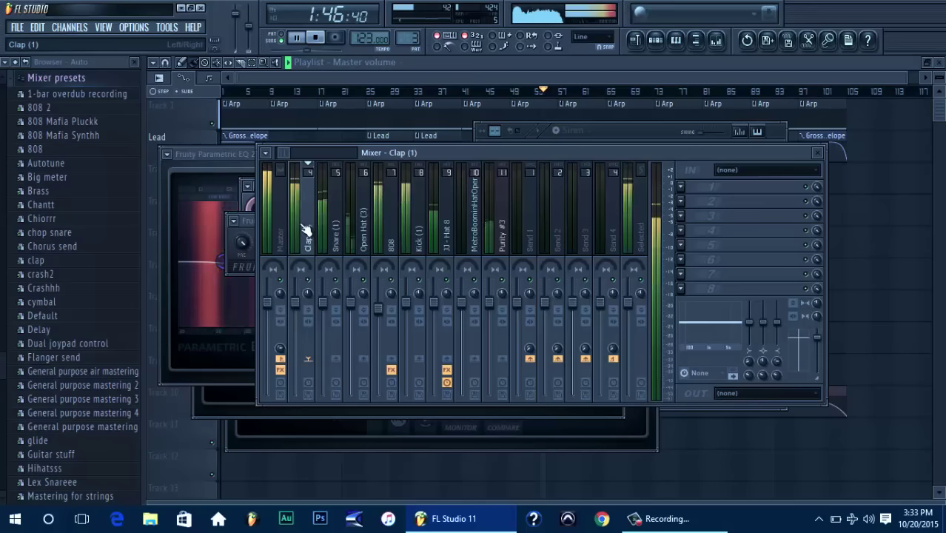
# Lower the Kick (1) and 808 mixer volumes, setting 808 to 81% (-4.4 dB), and reduce bands 1 and 3 of the 808 track's EQ
pyautogui.scroll(1, 374, 234)
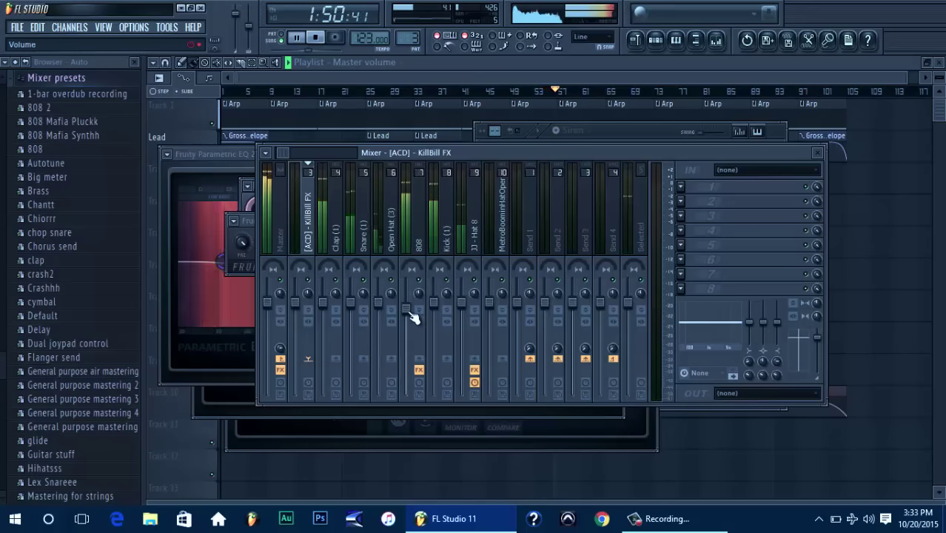
pyautogui.moveTo(413, 317); pyautogui.dragTo(413, 334)
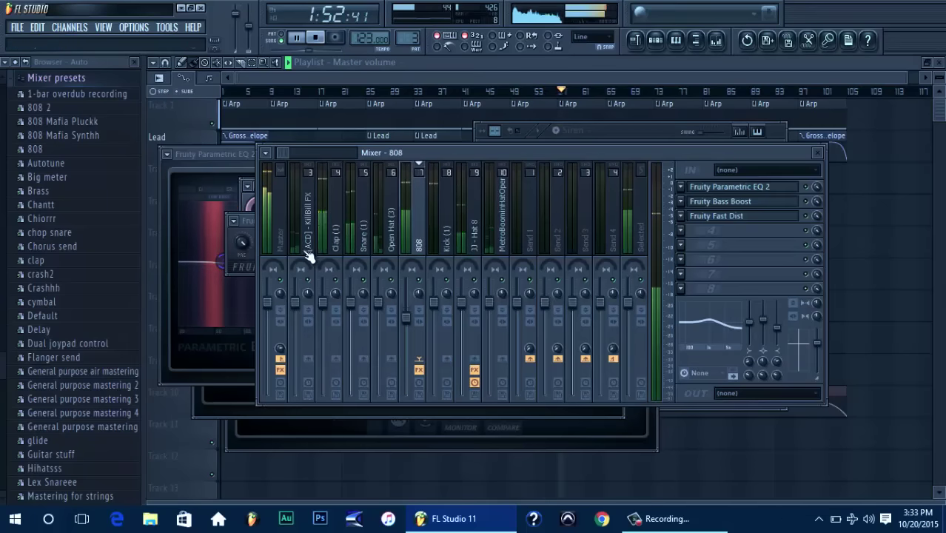
pyautogui.click(309, 249)
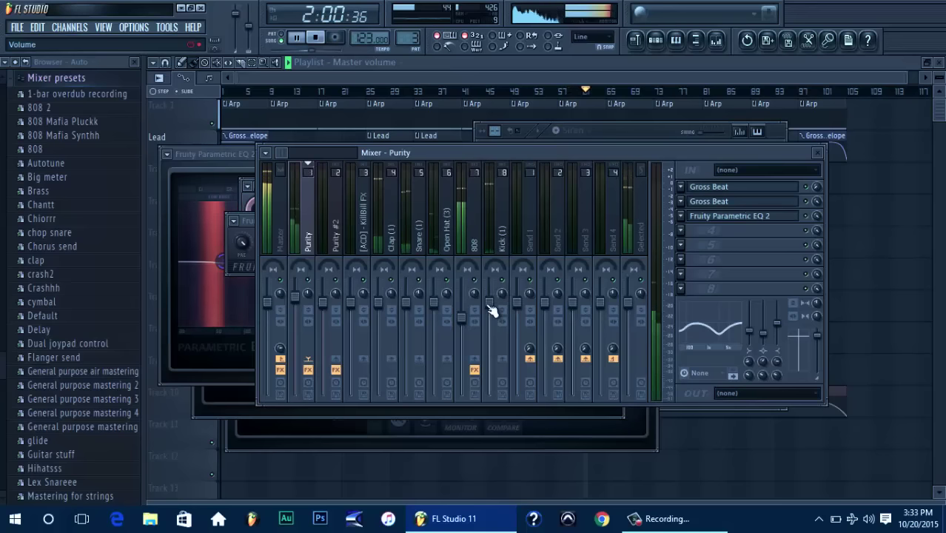
pyautogui.moveTo(490, 308); pyautogui.dragTo(462, 324)
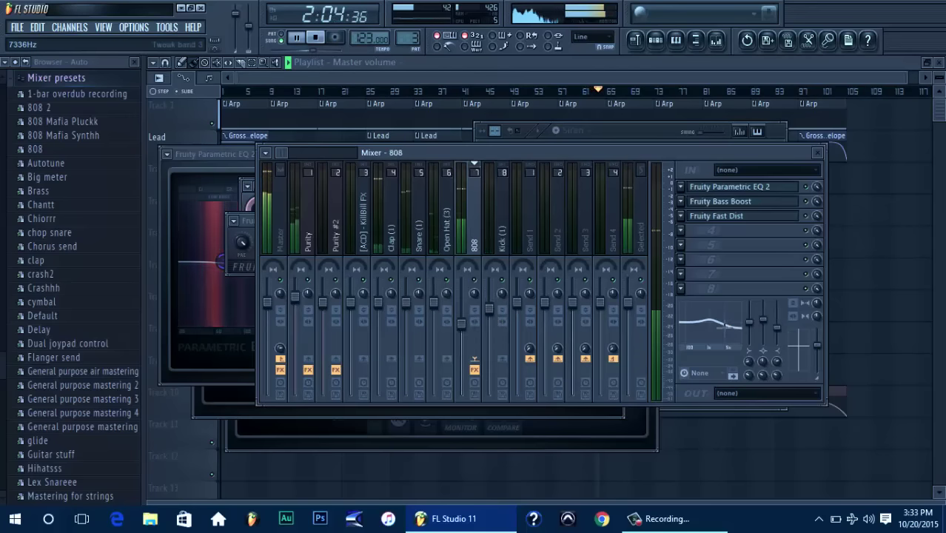
pyautogui.moveTo(741, 320); pyautogui.dragTo(724, 334)
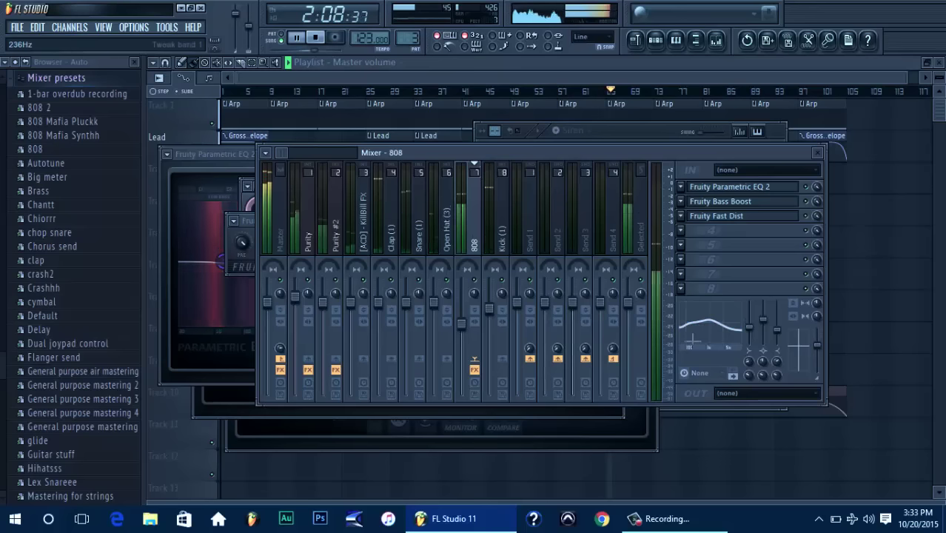
pyautogui.moveTo(462, 326); pyautogui.dragTo(468, 318)
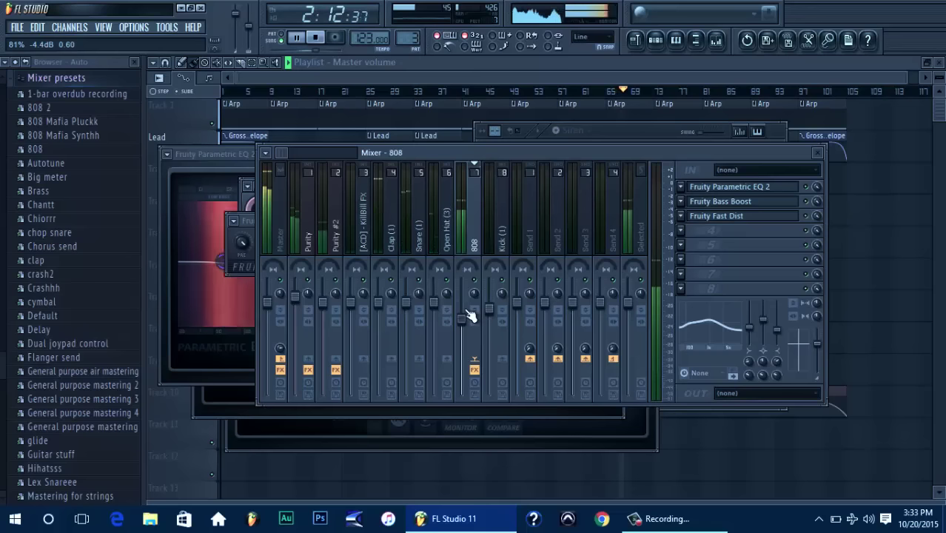
# Load the saved mixer track state clap.fst onto the Clap (1) mixer track
pyautogui.click(447, 234)
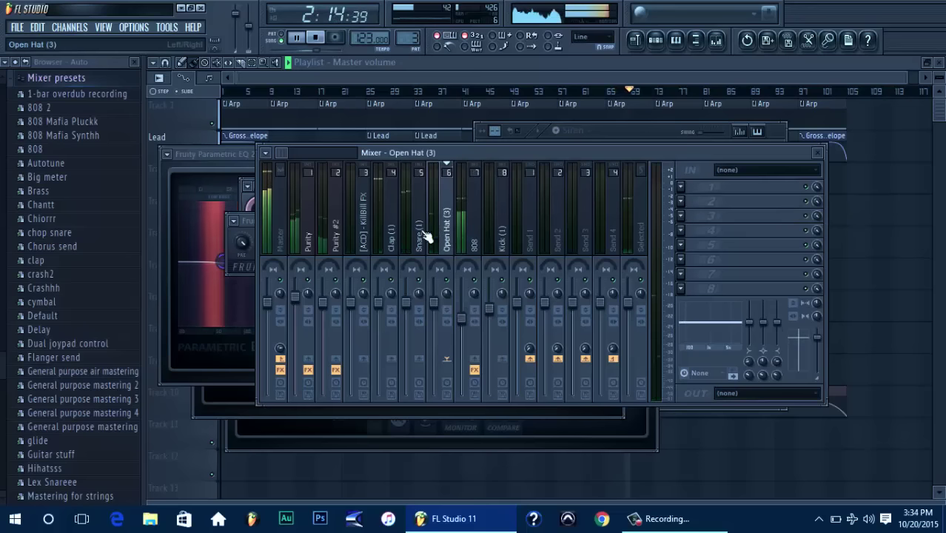
pyautogui.click(395, 235)
pyautogui.rightClick(400, 236)
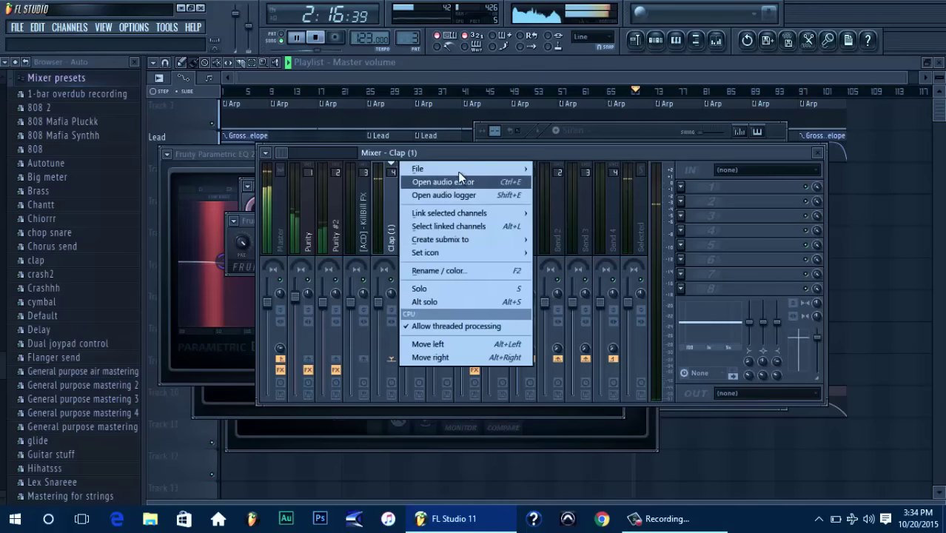
pyautogui.moveTo(462, 170)
pyautogui.press('Return')
pyautogui.write('cl')
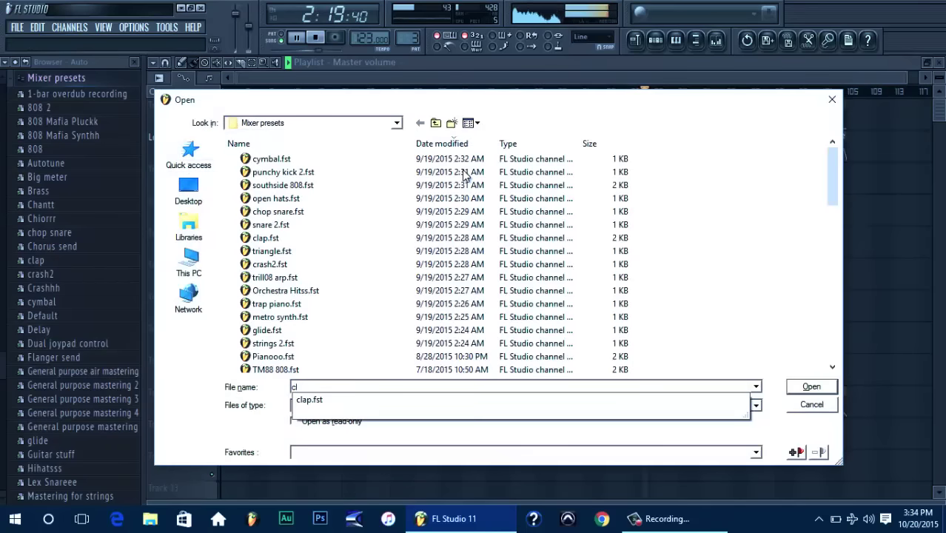
pyautogui.press('Down')
pyautogui.press('Return')
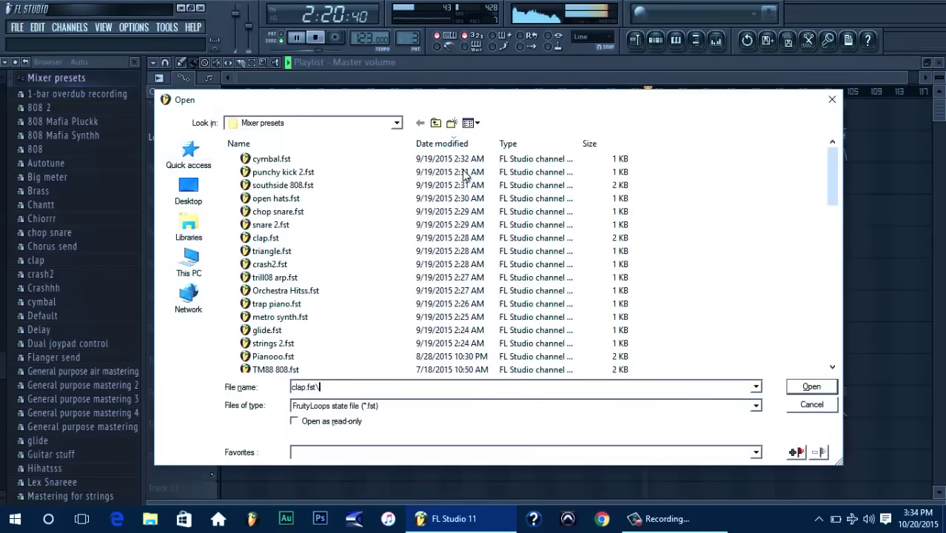
pyautogui.press('Return')
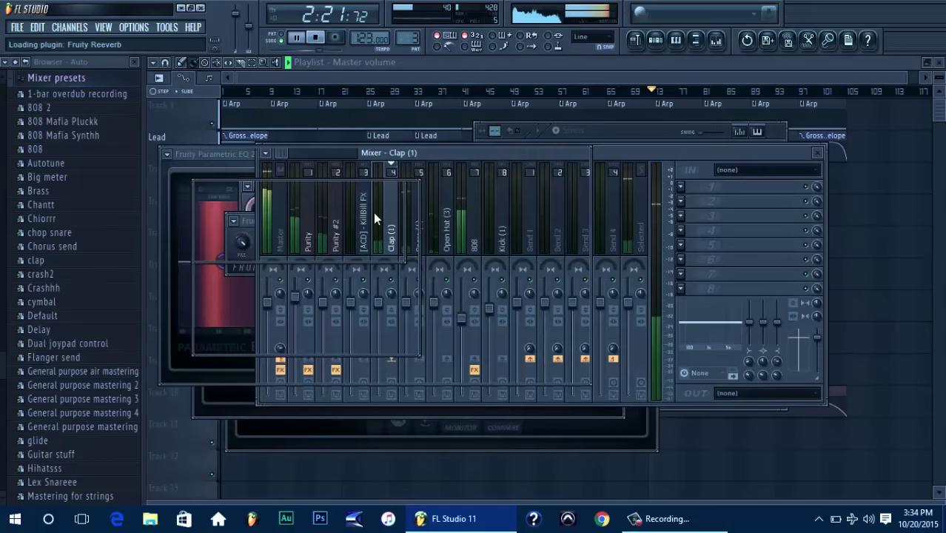
pyautogui.click(616, 153)
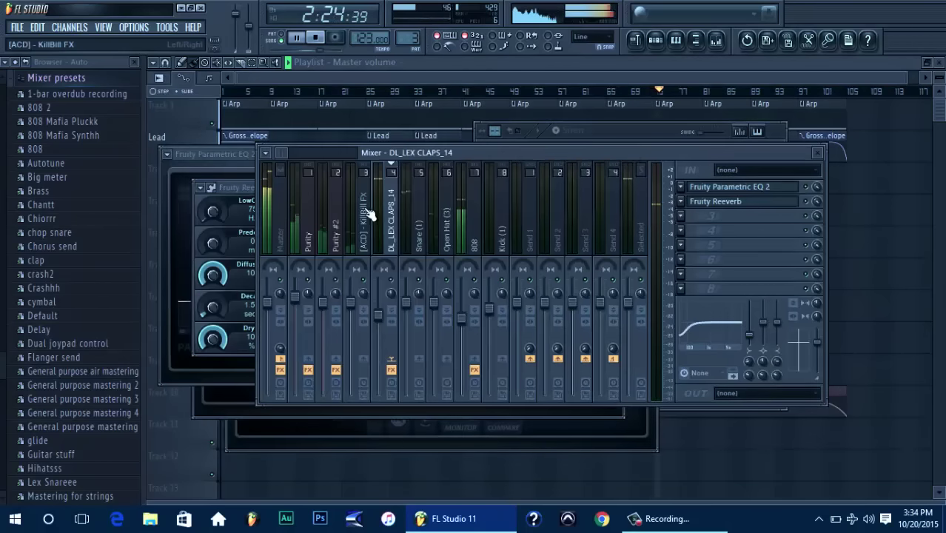
# Load the saved mixer track state snare 2.fst onto the Snare (1) mixer track
pyautogui.click(418, 221)
pyautogui.rightClick(417, 218)
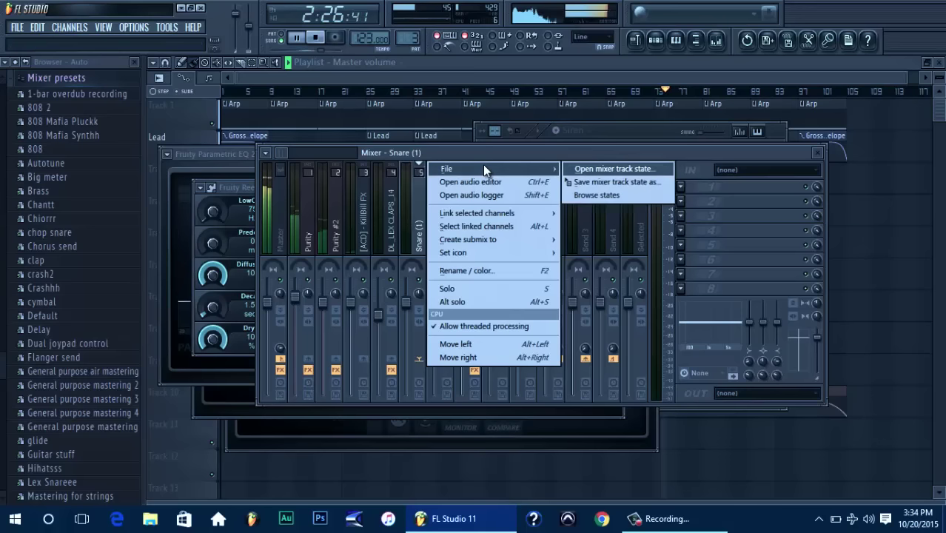
pyautogui.click(484, 169)
pyautogui.write('snare')
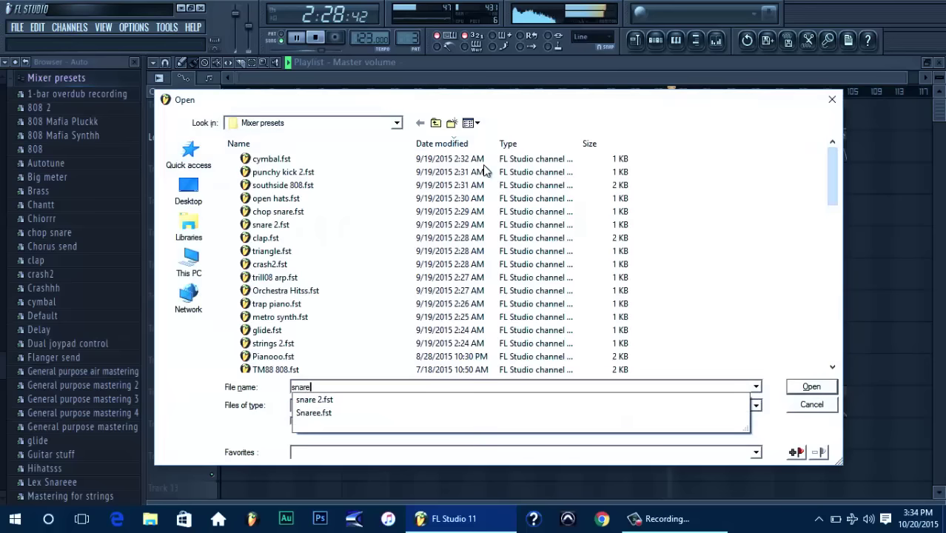
pyautogui.press('Down')
pyautogui.press('Return')
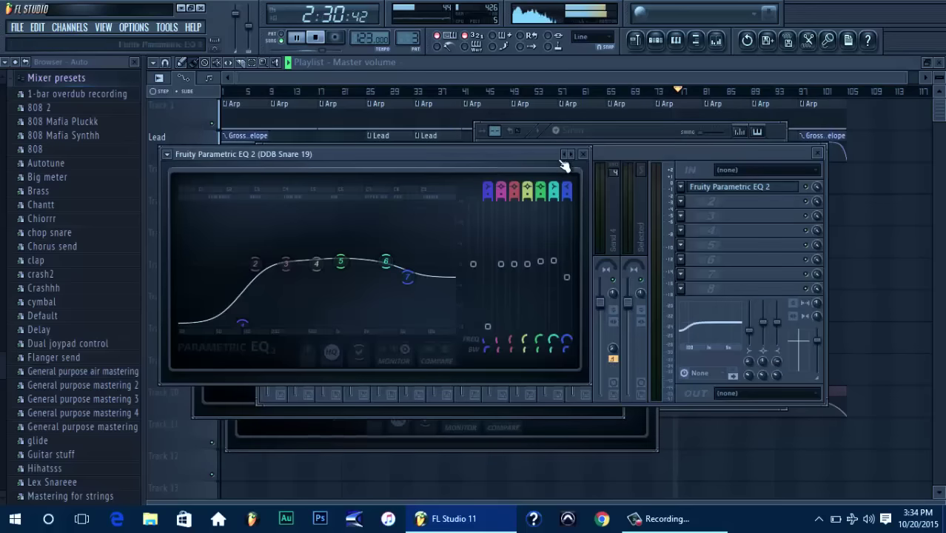
pyautogui.click(610, 159)
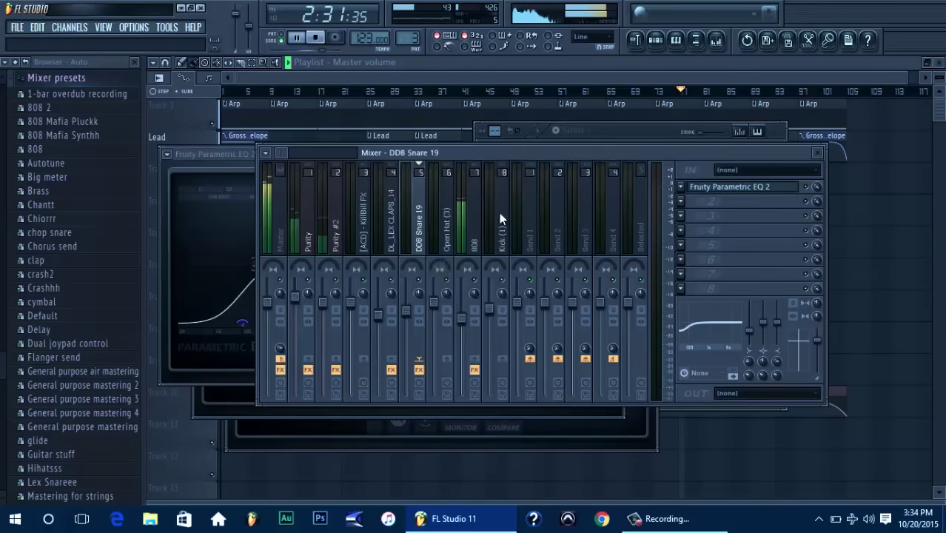
# Rebalance the mixer volumes: raise DL_LEX CLAPS_14 and KillBill FX, set DDB Snare 19 to 87% (-3.0 dB), and lower Open Hat (3) and 808
pyautogui.click(385, 311)
pyautogui.click(415, 325)
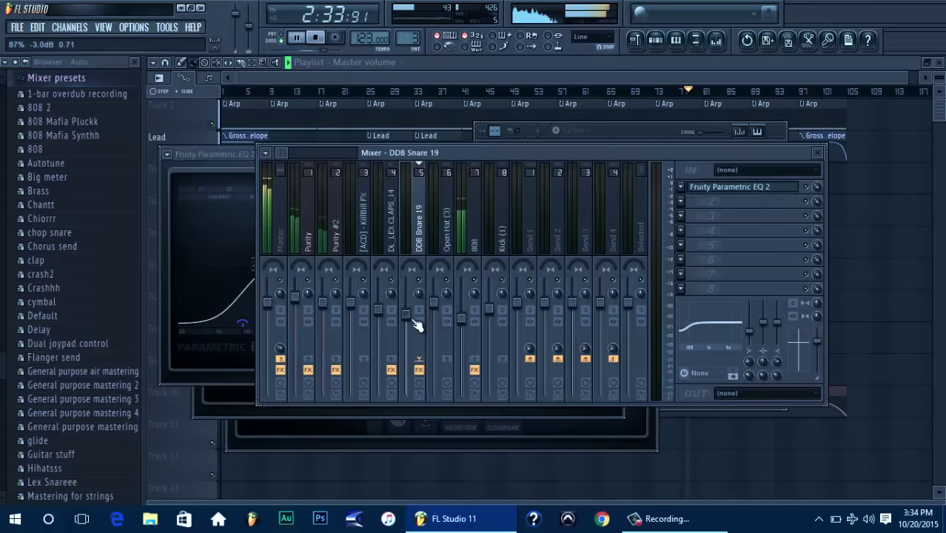
pyautogui.click(448, 239)
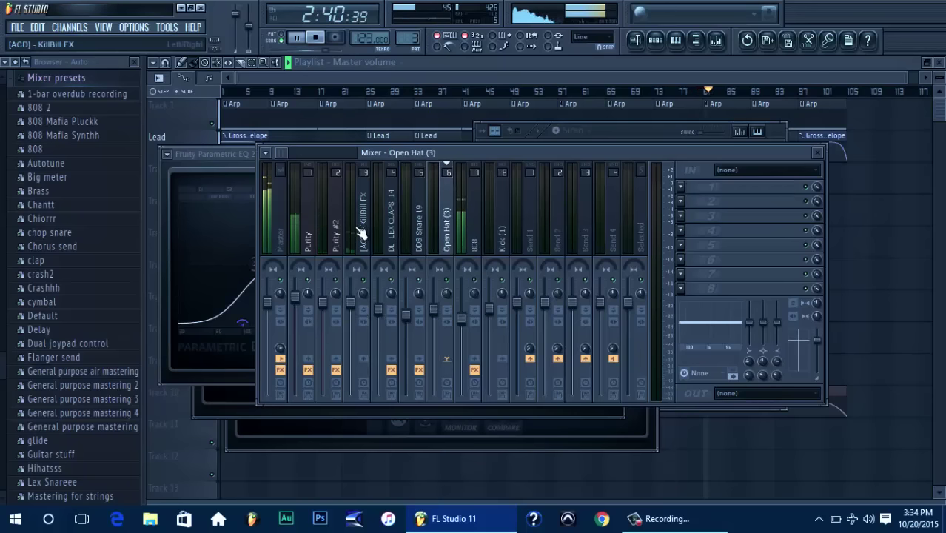
pyautogui.click(359, 303)
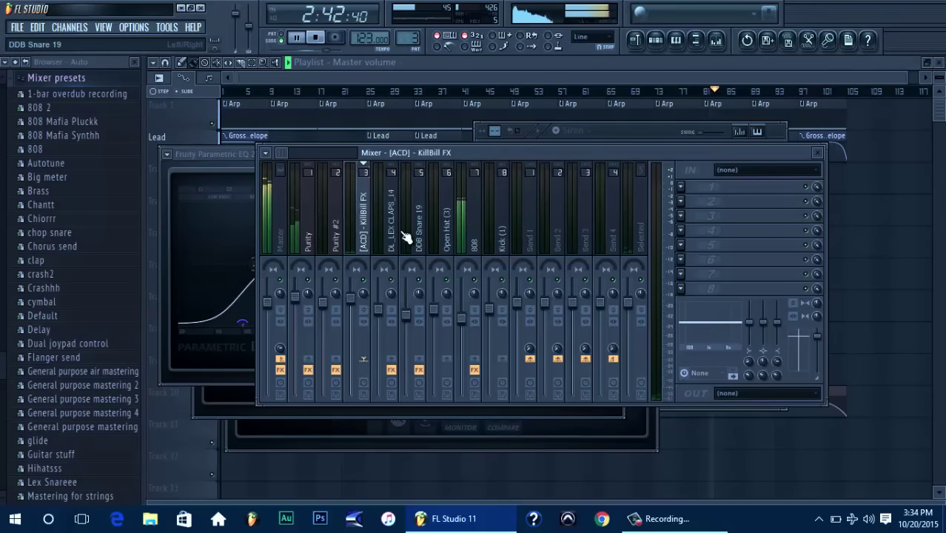
pyautogui.click(465, 314)
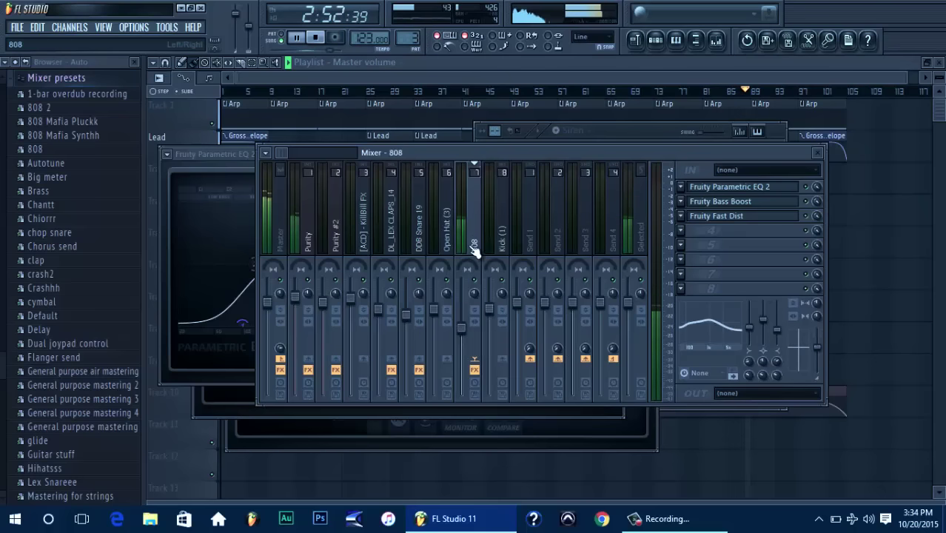
# Look through the mixer tracks beyond 808, including MetroBoominHatOpen_1, Purity #3 and the higher inserts
pyautogui.scroll(-4, 474, 250)
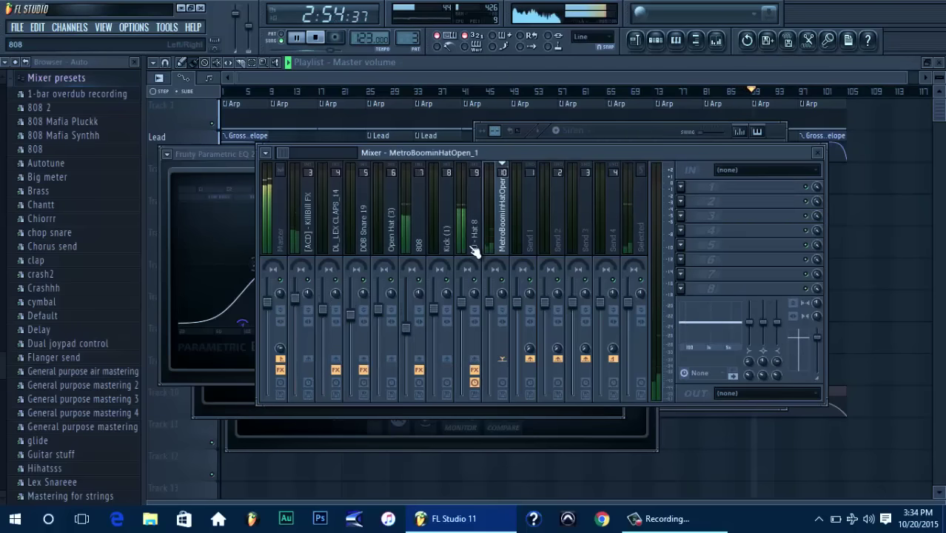
pyautogui.scroll(-2, 474, 250)
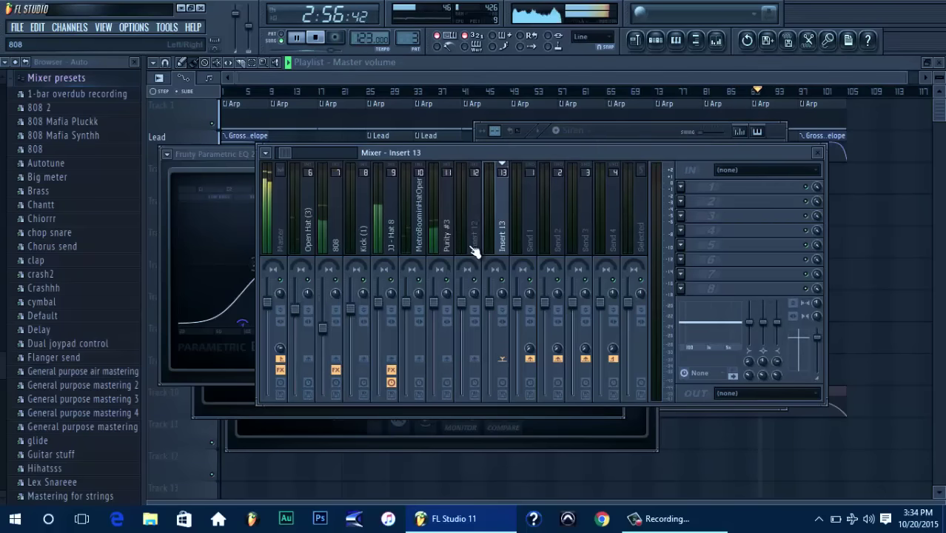
pyautogui.click(426, 236)
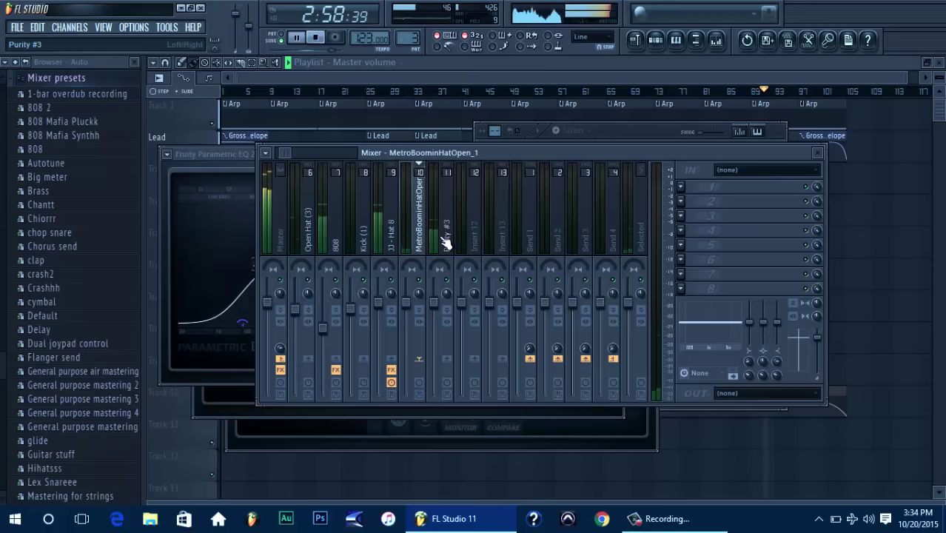
pyautogui.click(447, 245)
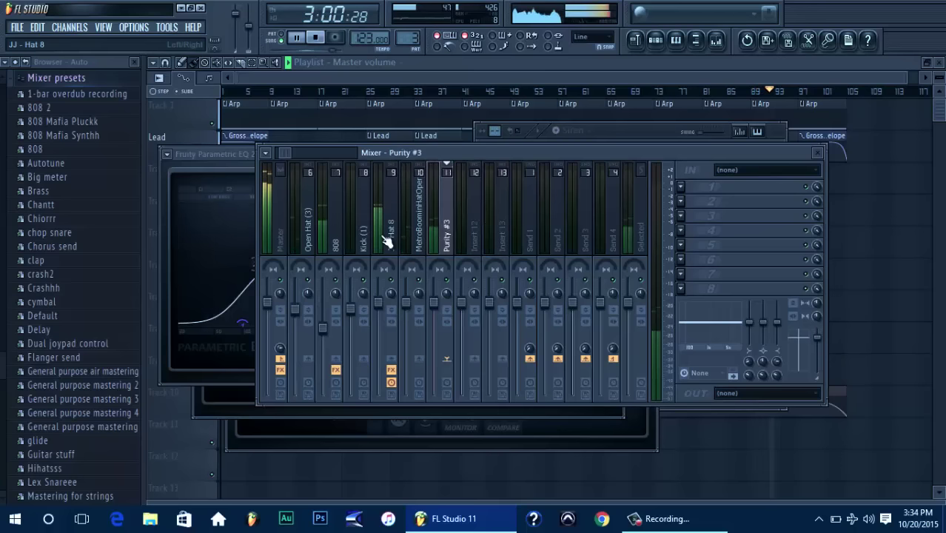
pyautogui.scroll(-12, 387, 239)
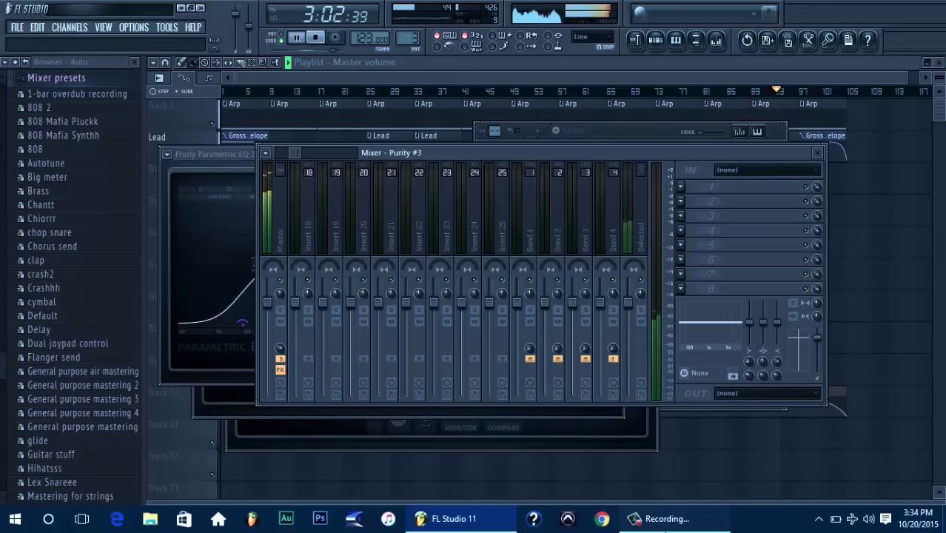
pyautogui.click(662, 521)
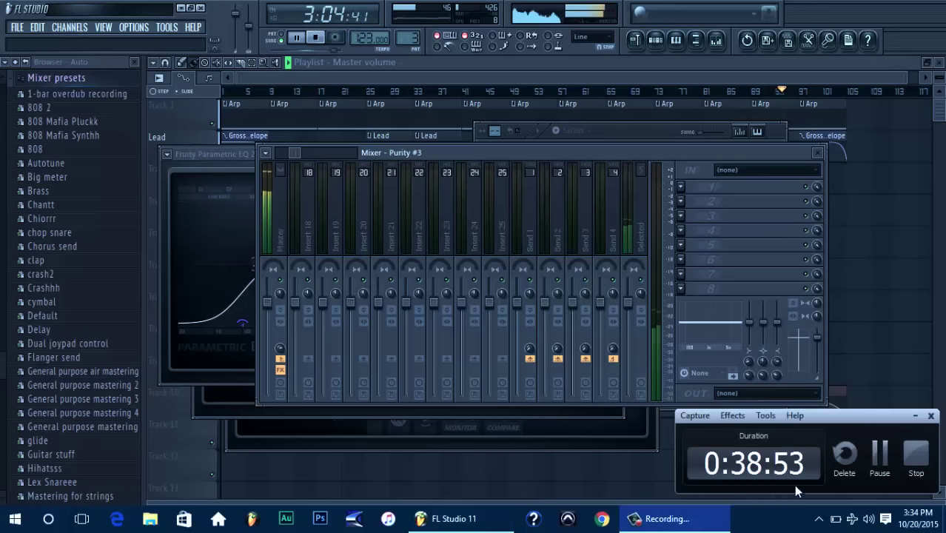
pyautogui.click(664, 529)
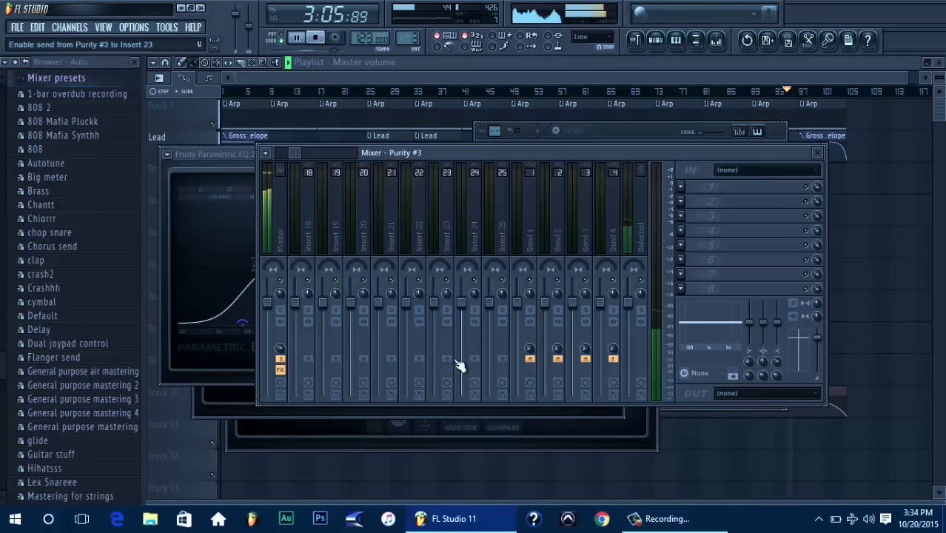
pyautogui.click(308, 236)
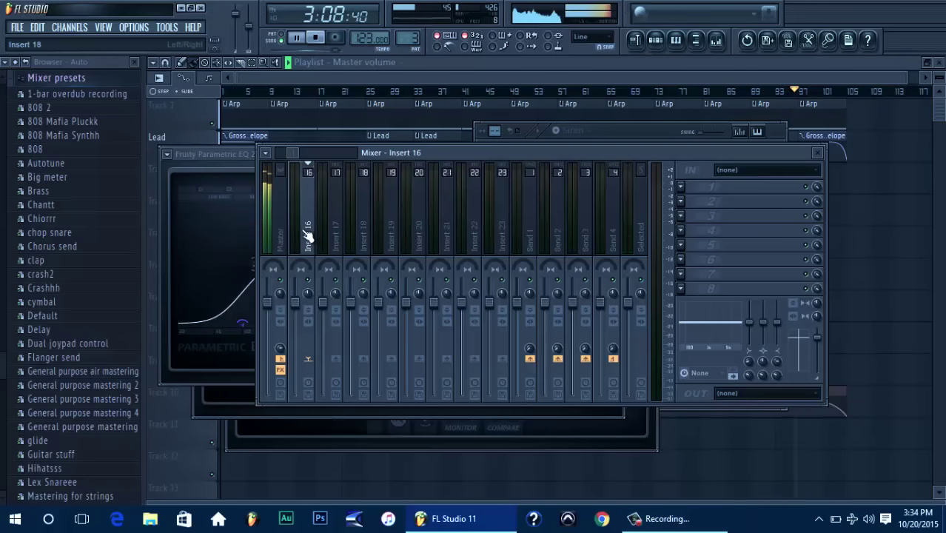
pyautogui.scroll(4, 308, 235)
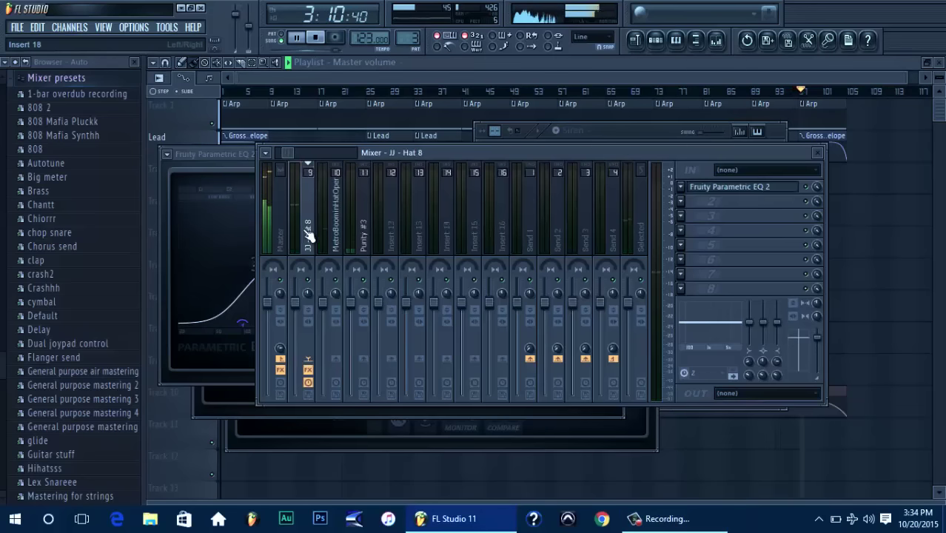
# Add Gross Beat with the Momentary preset to the Purity #3 mixer track and select its Slow Tripplet time pattern
pyautogui.click(363, 240)
pyautogui.click(682, 188)
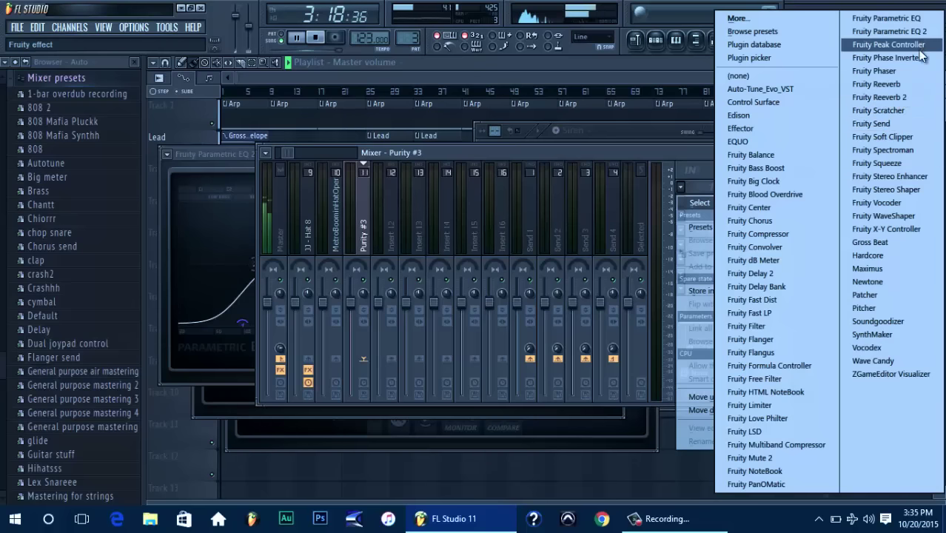
pyautogui.click(889, 242)
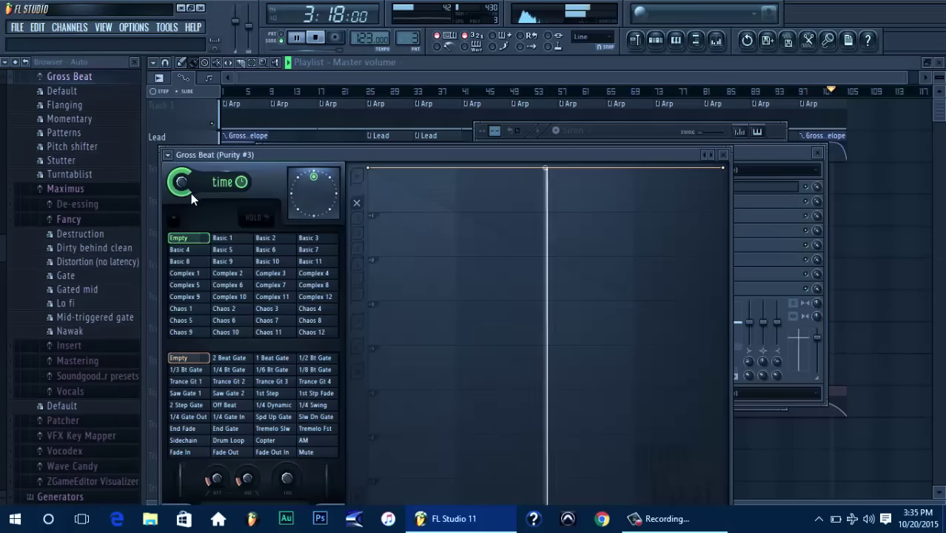
pyautogui.click(166, 154)
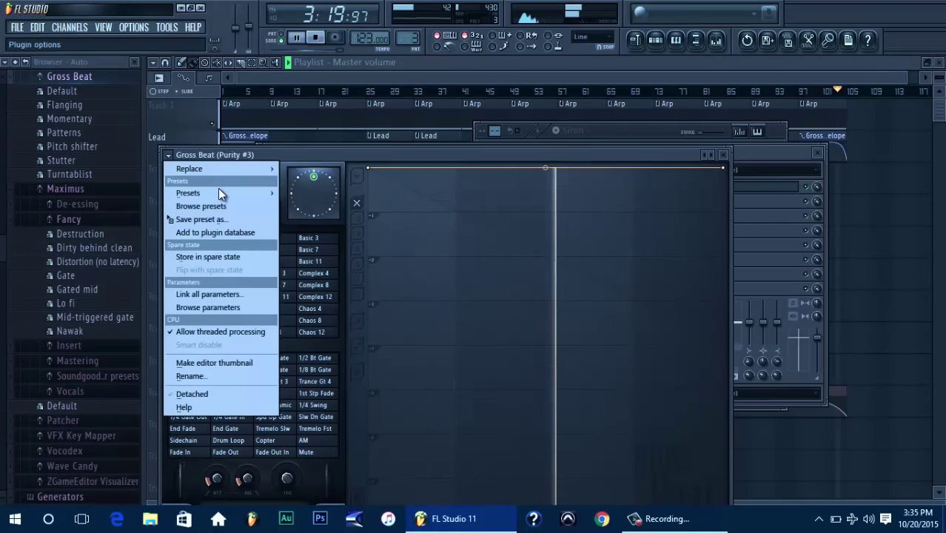
pyautogui.moveTo(219, 192)
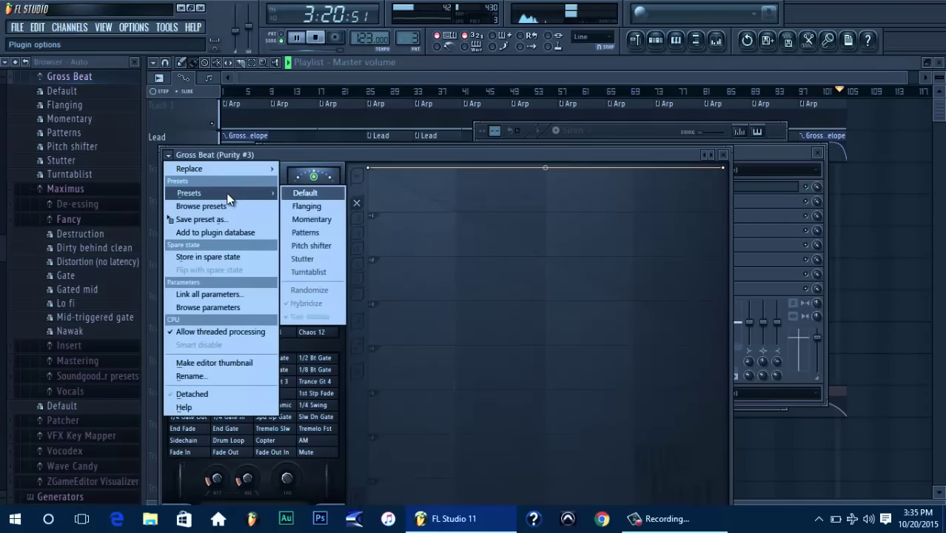
pyautogui.click(330, 222)
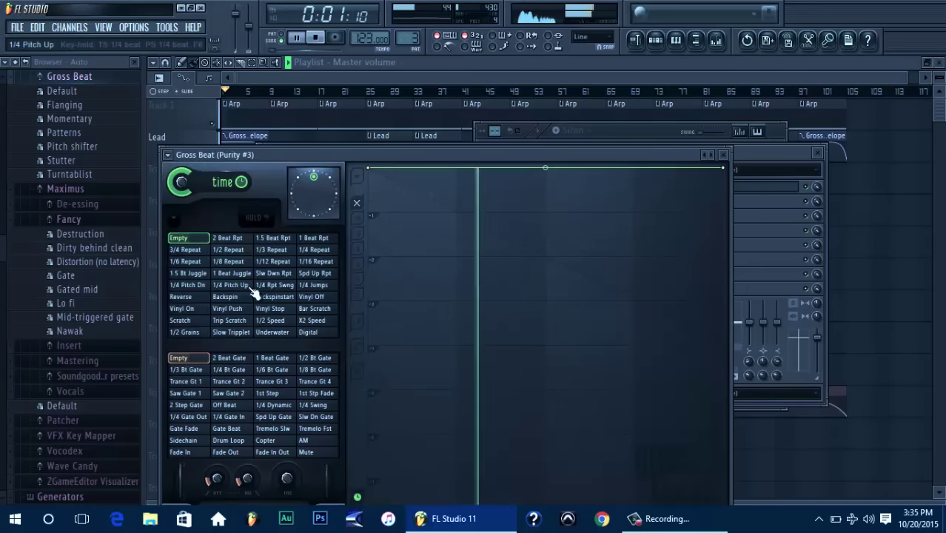
pyautogui.click(239, 333)
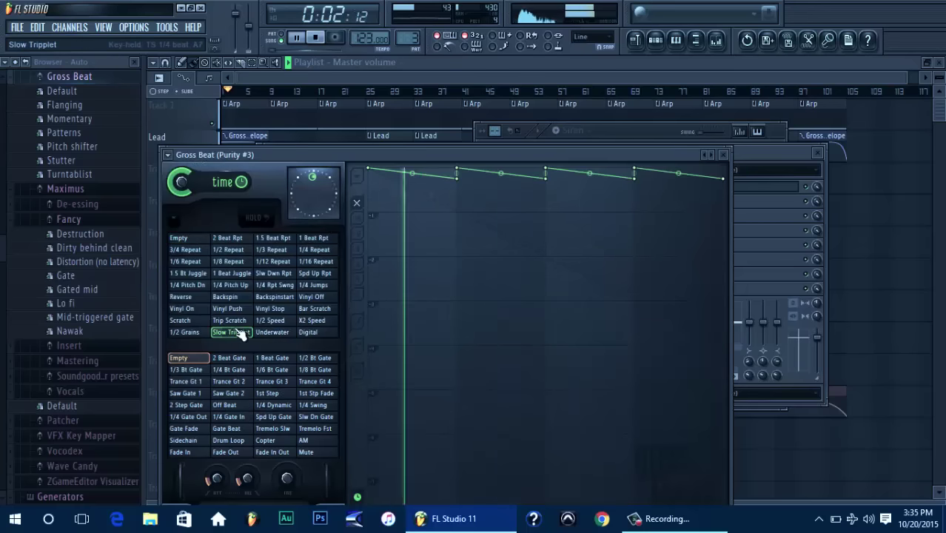
# Add Fruity Parametric EQ 2 to the second effect slot of Purity #3 and load the Vocal Presence preset
pyautogui.click(622, 128)
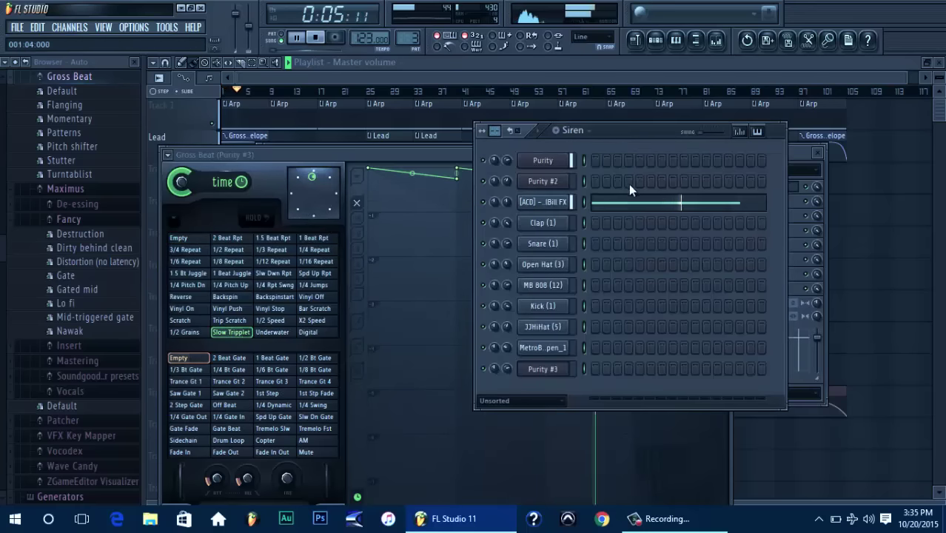
pyautogui.click(717, 41)
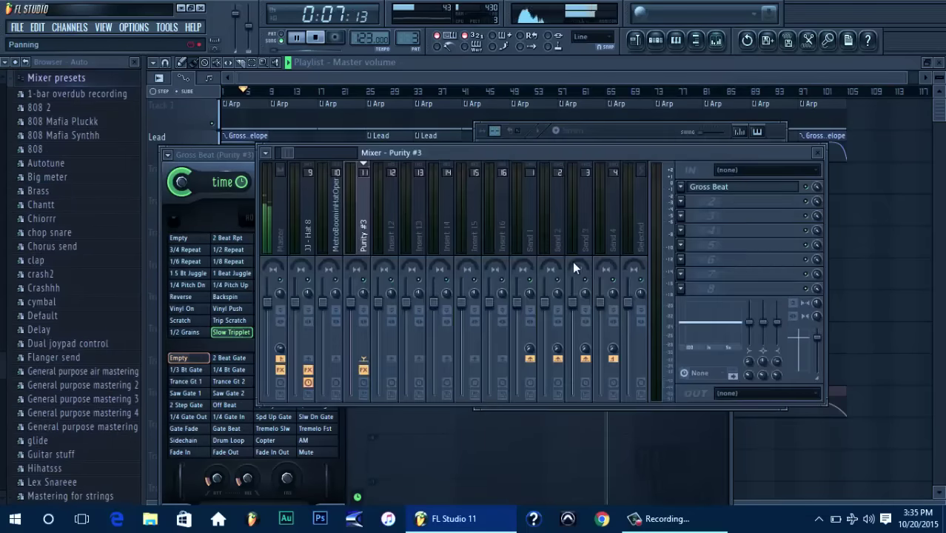
pyautogui.click(687, 214)
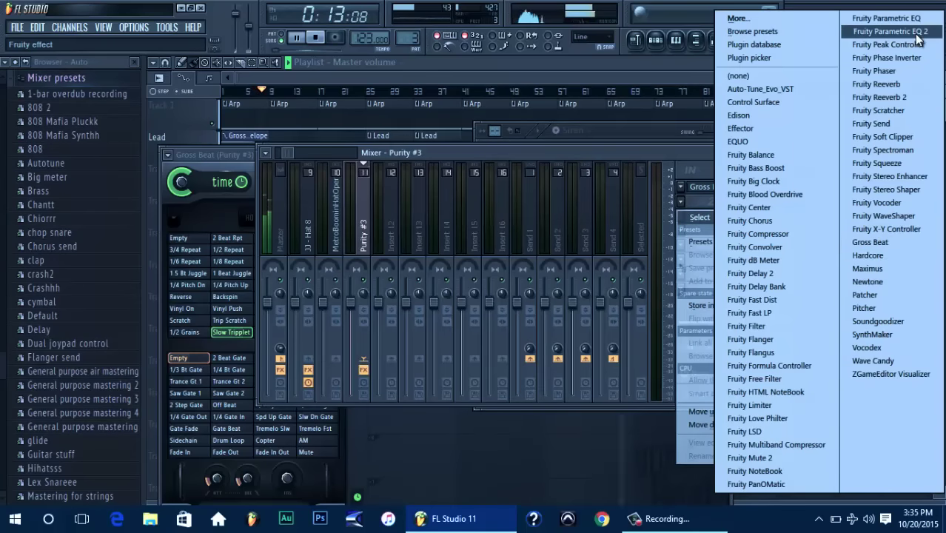
pyautogui.click(891, 31)
pyautogui.click(203, 191)
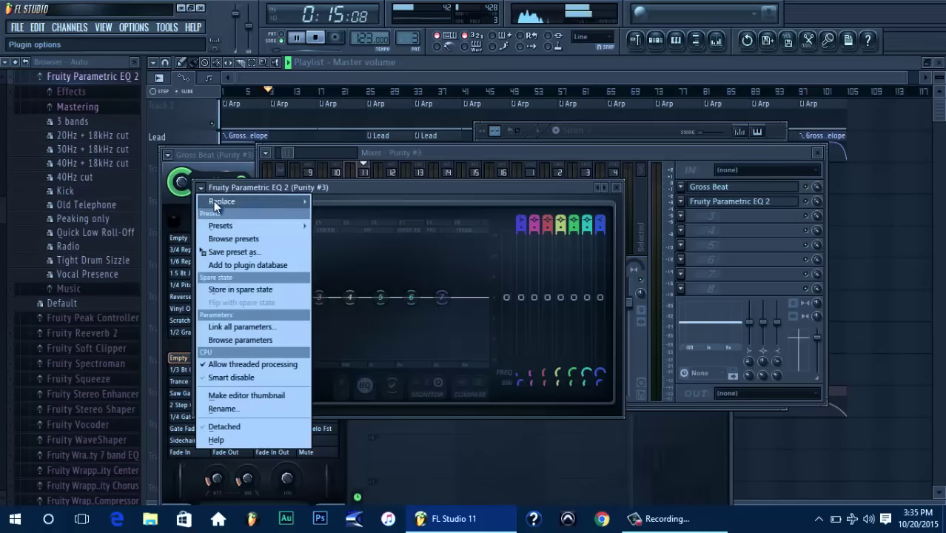
pyautogui.moveTo(244, 226)
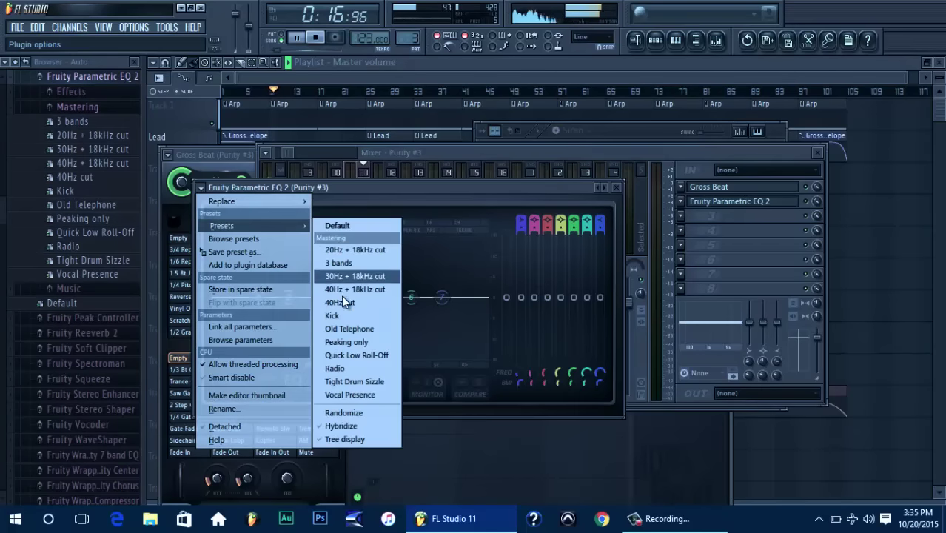
pyautogui.click(369, 396)
pyautogui.click(545, 146)
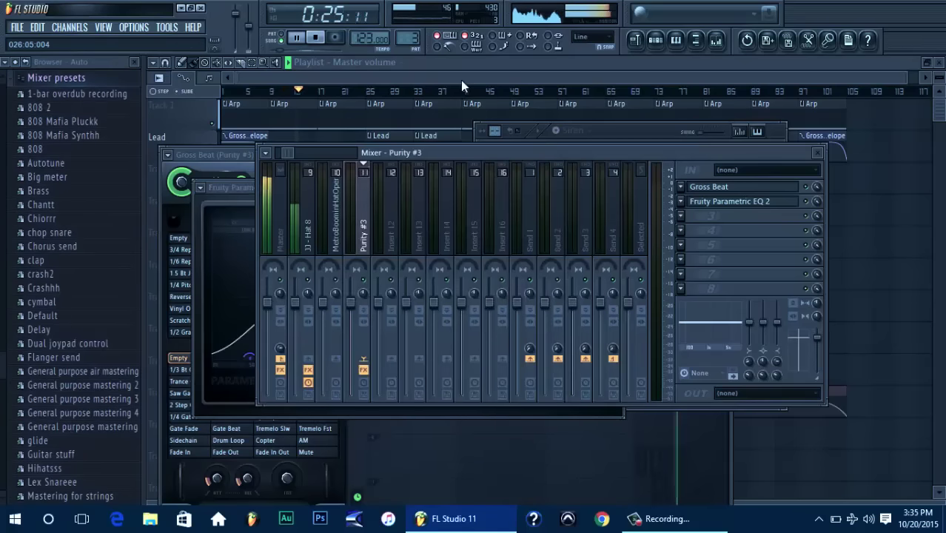
# Lower the MetroBoominHatOpen_1 mixer volume and switch the Gross Beat time pattern on Purity #3 to 1/2 Speed
pyautogui.moveTo(330, 312); pyautogui.dragTo(330, 318)
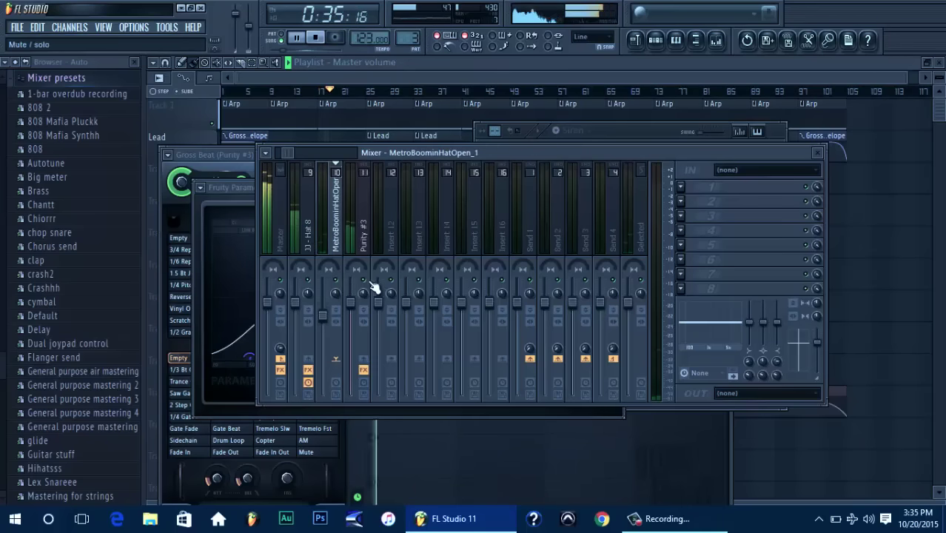
pyautogui.click(364, 248)
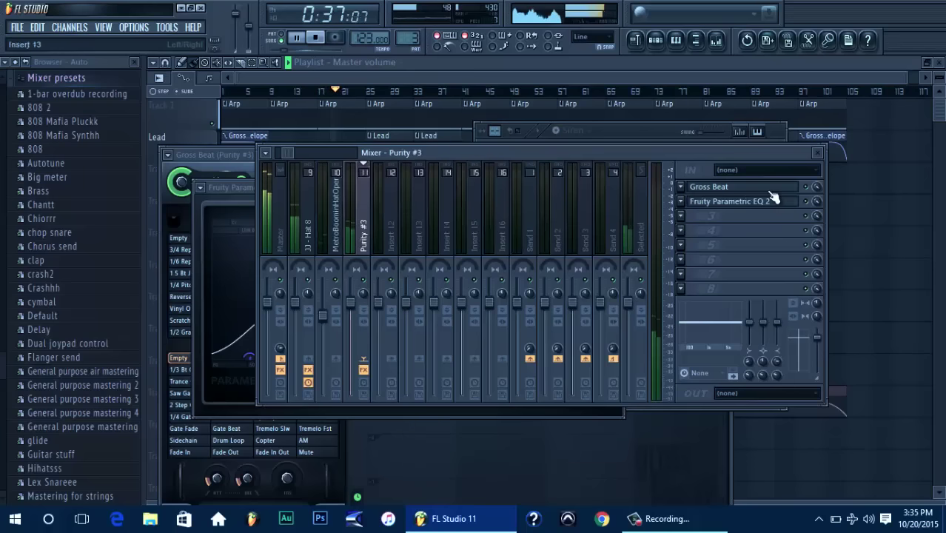
pyautogui.click(773, 200)
pyautogui.click(770, 189)
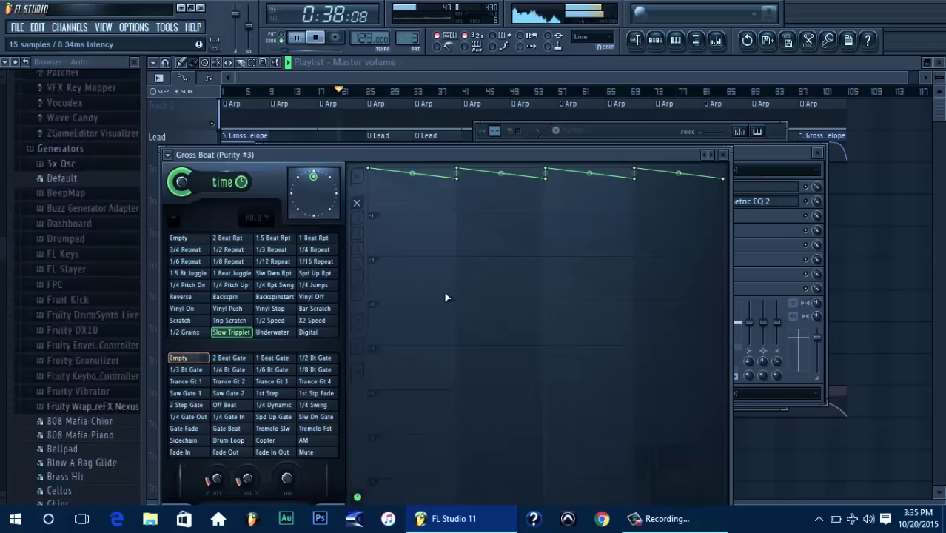
pyautogui.click(292, 324)
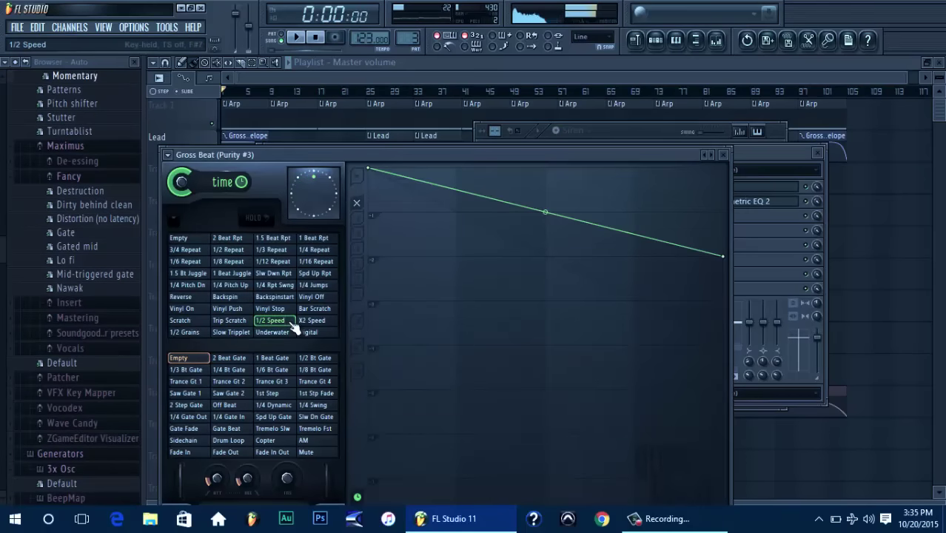
pyautogui.click(348, 80)
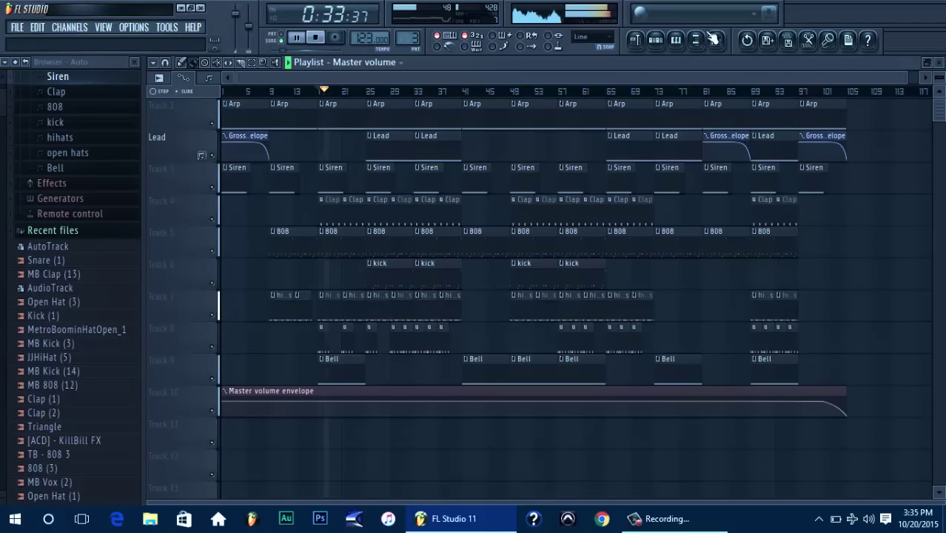
# Switch to the Bell pattern and view its Purity #3 notes in the piano roll
pyautogui.click(714, 38)
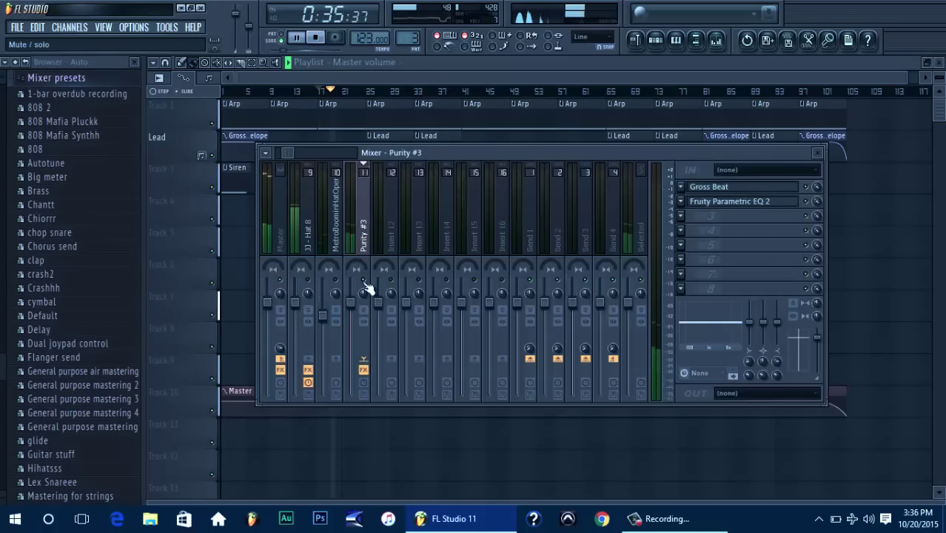
pyautogui.click(663, 42)
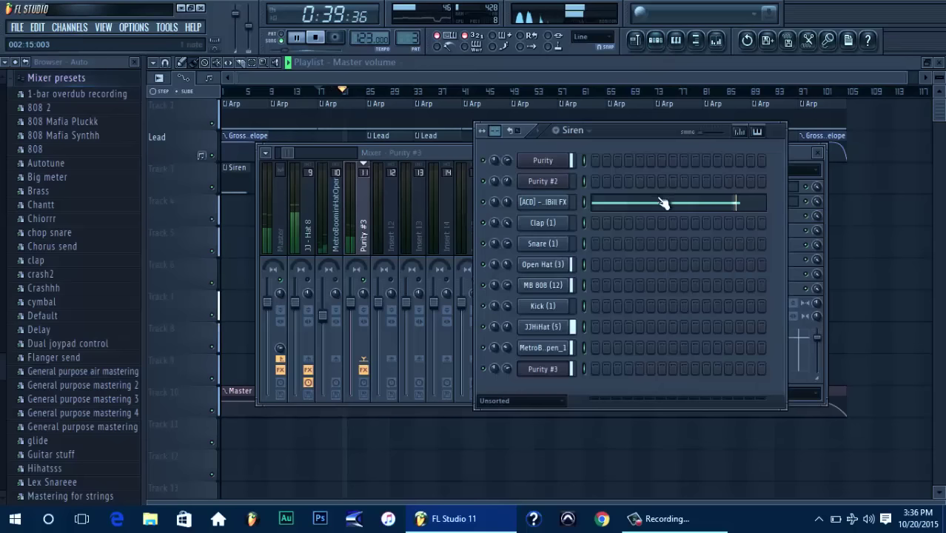
pyautogui.click(576, 131)
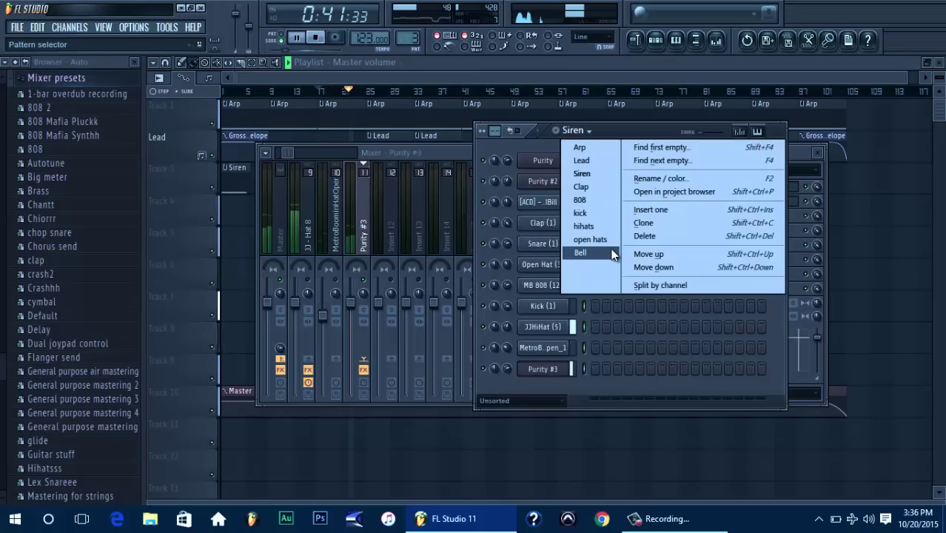
pyautogui.click(581, 252)
pyautogui.click(669, 374)
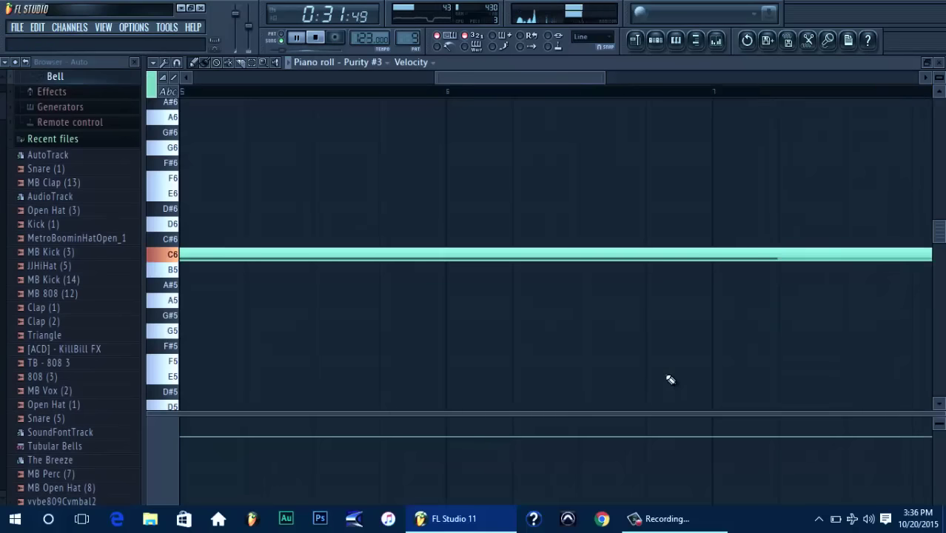
pyautogui.click(656, 39)
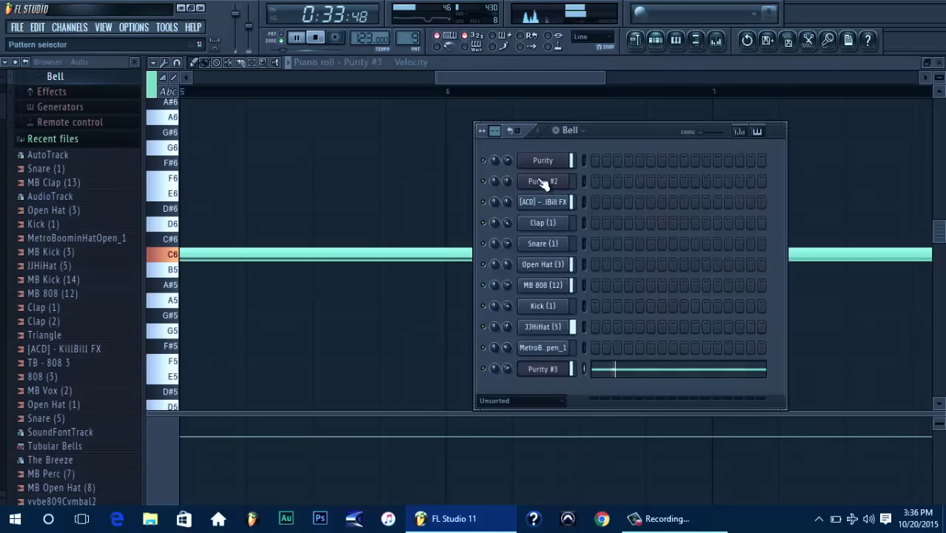
# Check the Purity, Purity #2 and 808 tracks at the start of the mixer
pyautogui.click(716, 39)
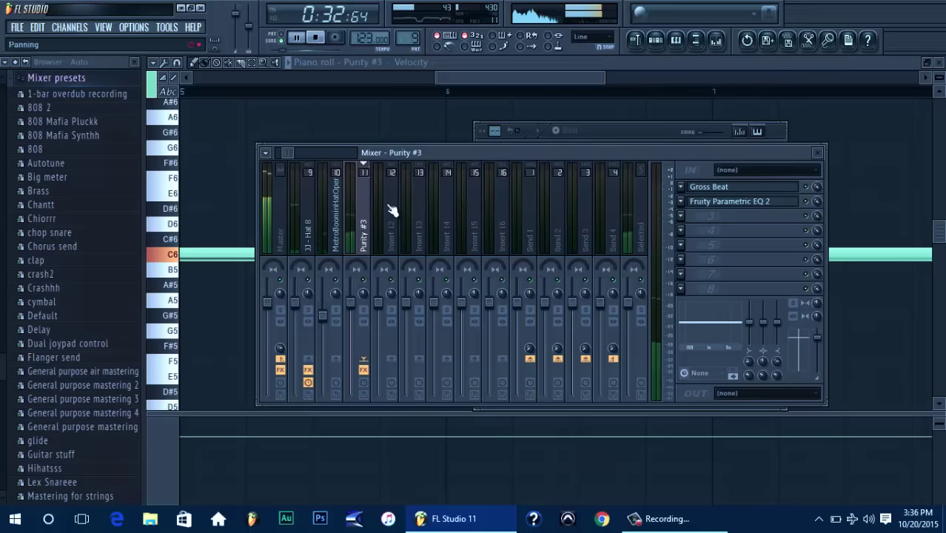
pyautogui.moveTo(291, 154); pyautogui.dragTo(277, 151)
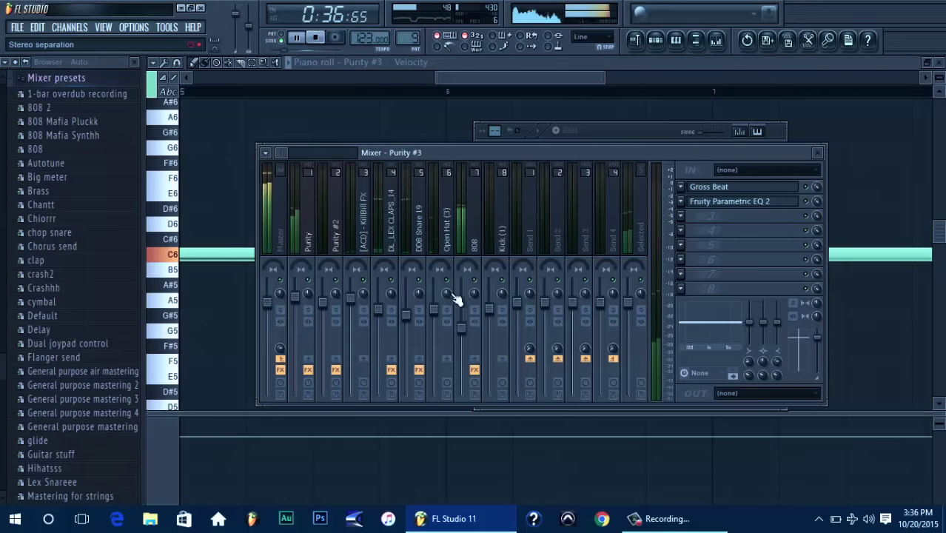
pyautogui.click(300, 297)
pyautogui.click(327, 305)
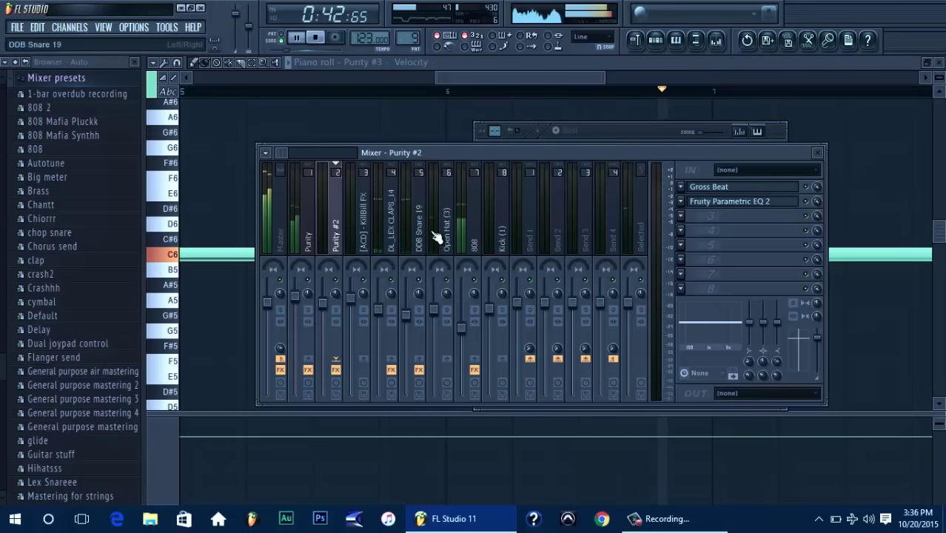
pyautogui.click(476, 238)
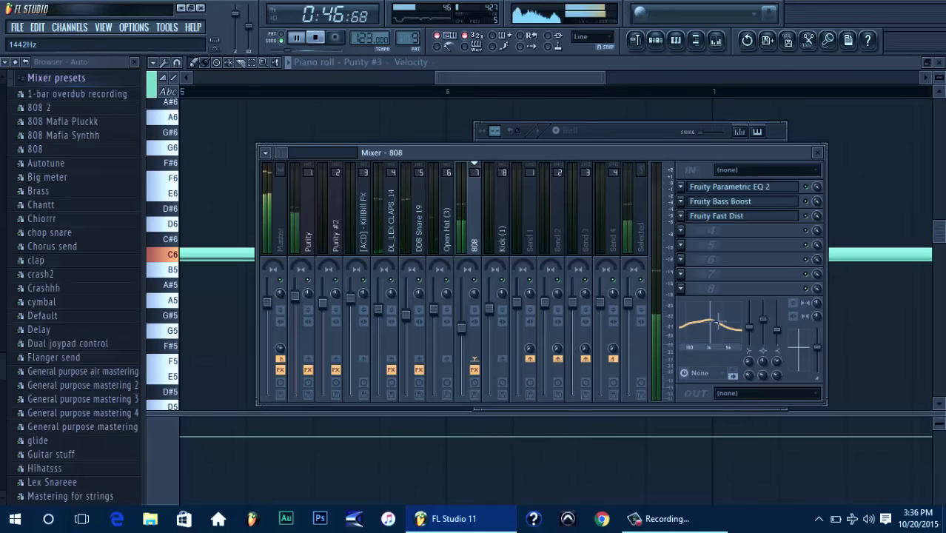
# Inspect Fruity Bass Boost on the 808 track and adjust the post gain of its Fruity Fast Dist
pyautogui.click(750, 205)
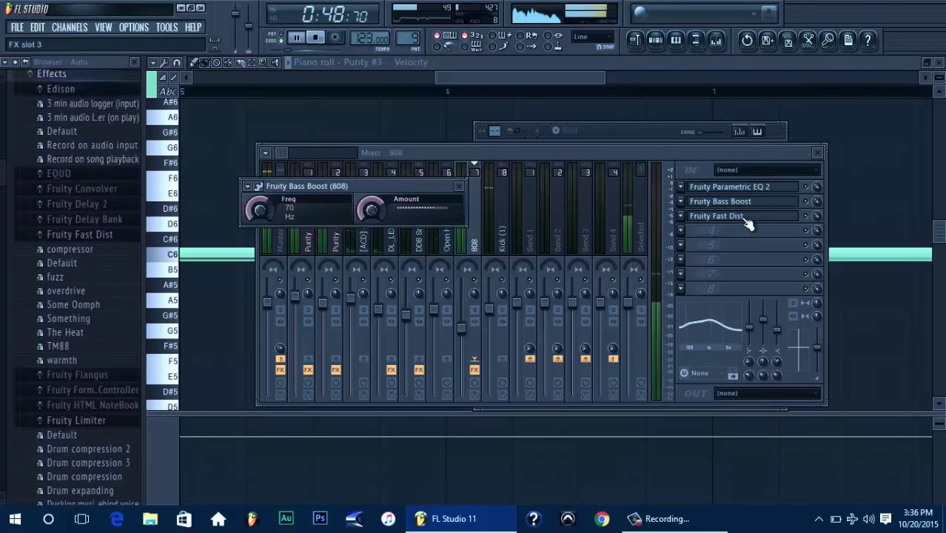
pyautogui.click(750, 205)
pyautogui.click(750, 215)
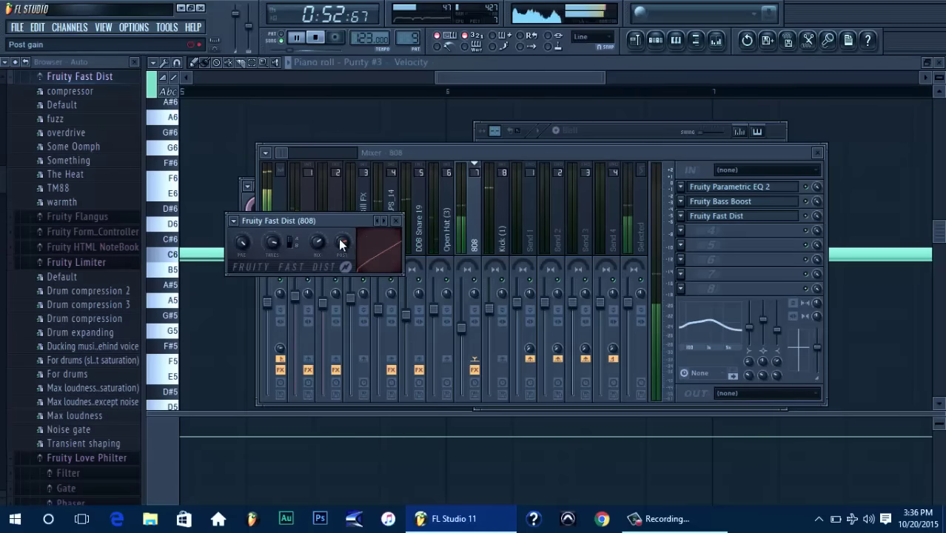
pyautogui.moveTo(341, 242); pyautogui.dragTo(338, 236)
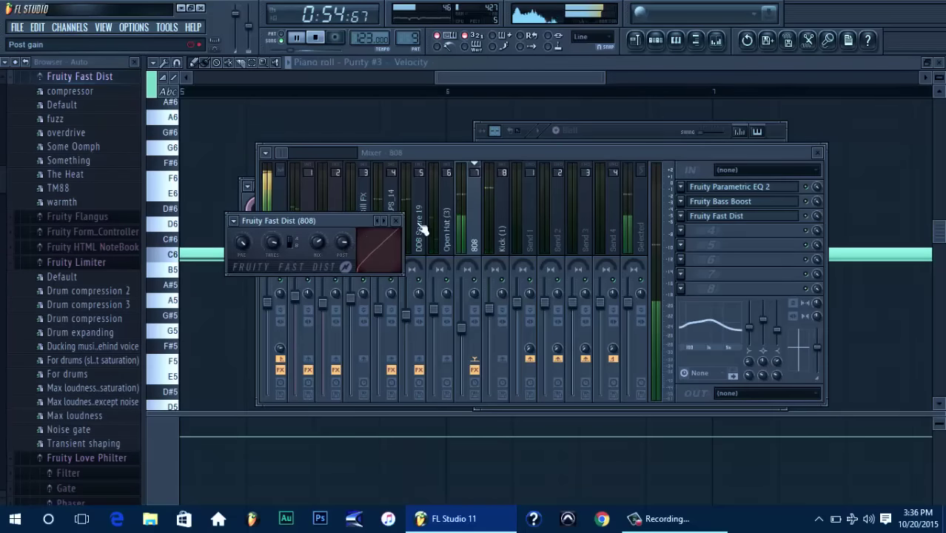
pyautogui.click(634, 150)
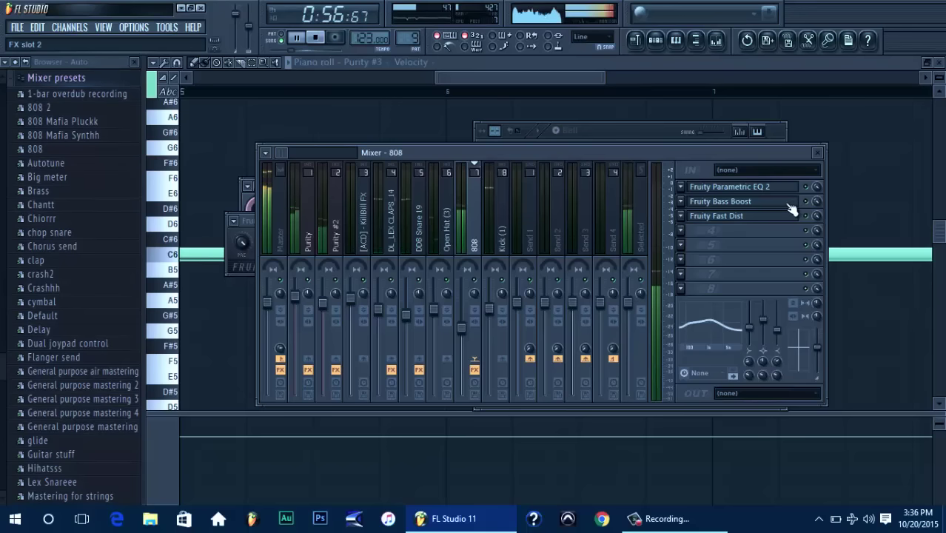
# Set the Fruity Bass Boost frequency on the 808 track to 60 Hz
pyautogui.click(789, 204)
pyautogui.moveTo(264, 214); pyautogui.dragTo(287, 236)
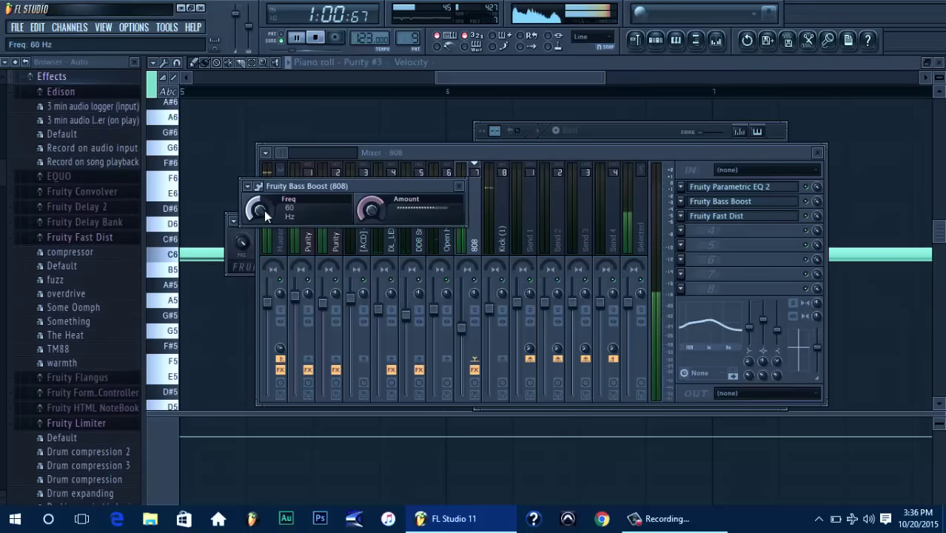
pyautogui.click(446, 154)
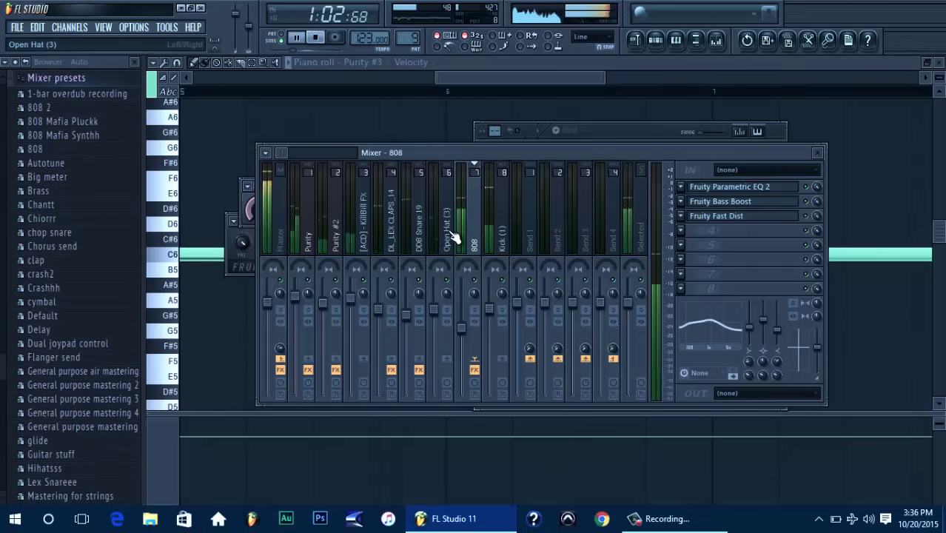
# Check the effect chains of the Open Hat (3), DDB Snare 19 and DL_LEX CLAPS_14 mixer tracks
pyautogui.click(448, 237)
pyautogui.click(419, 233)
pyautogui.click(392, 234)
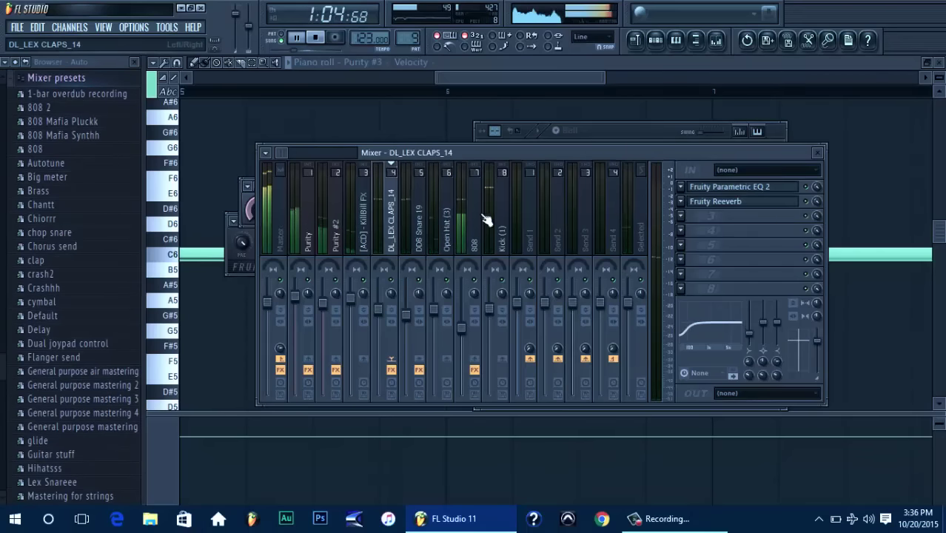
# Load the punchy kick 2 mixer preset on the Kick (1) track and lower that track's volume
pyautogui.click(500, 220)
pyautogui.rightClick(499, 215)
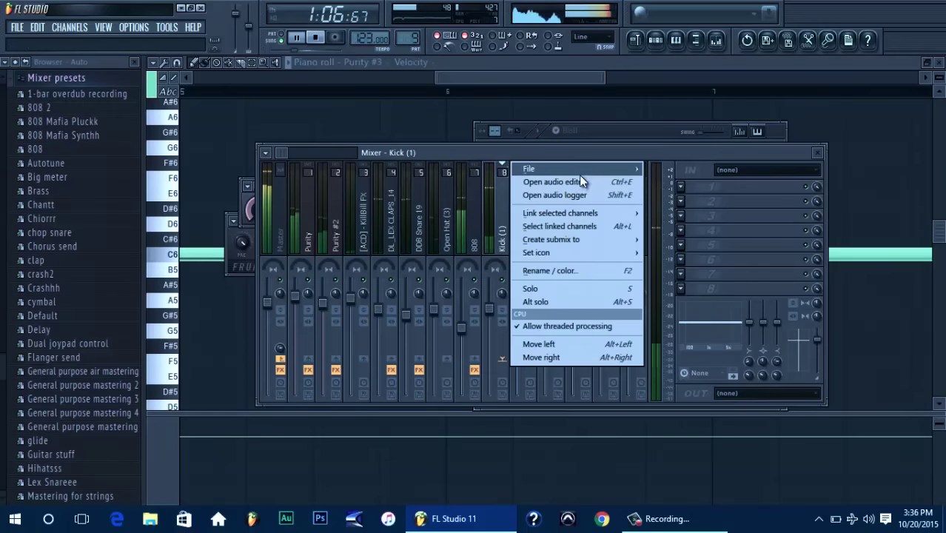
pyautogui.moveTo(588, 171)
pyautogui.press('Return')
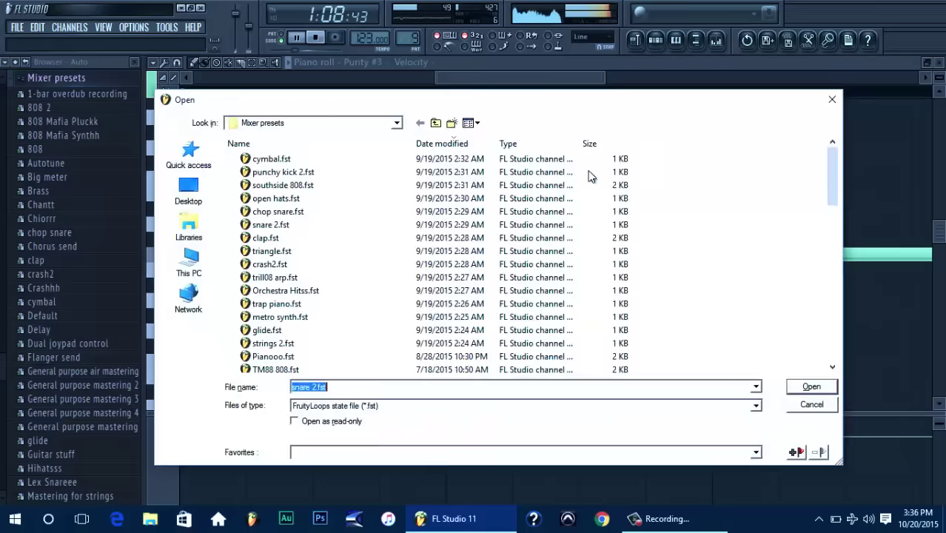
pyautogui.write('p0')
pyautogui.press('BackSpace')
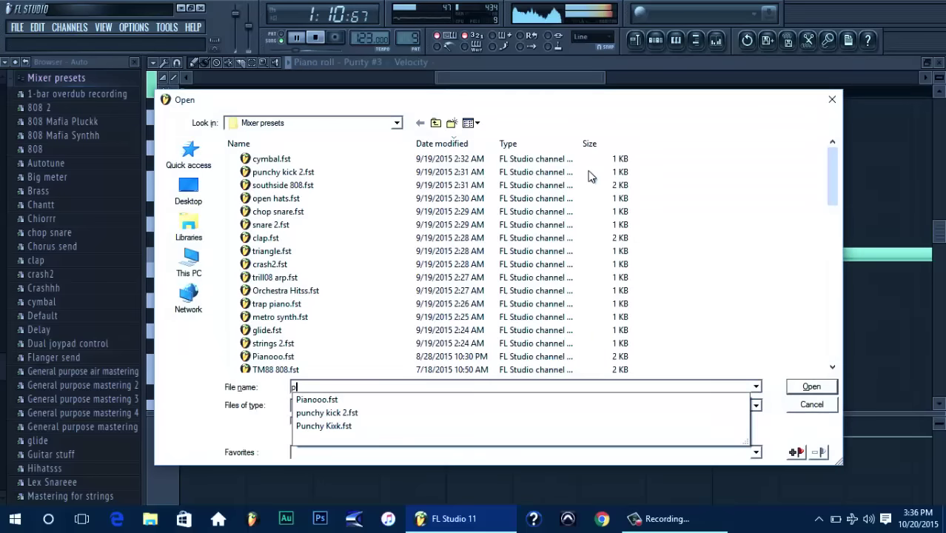
pyautogui.press('Down')
pyautogui.press('Down')
pyautogui.press('Return')
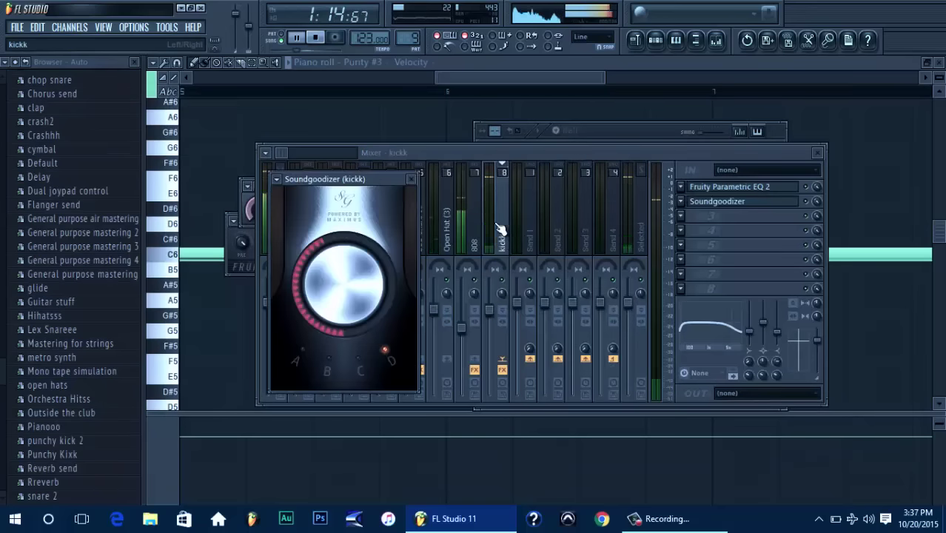
pyautogui.click(490, 323)
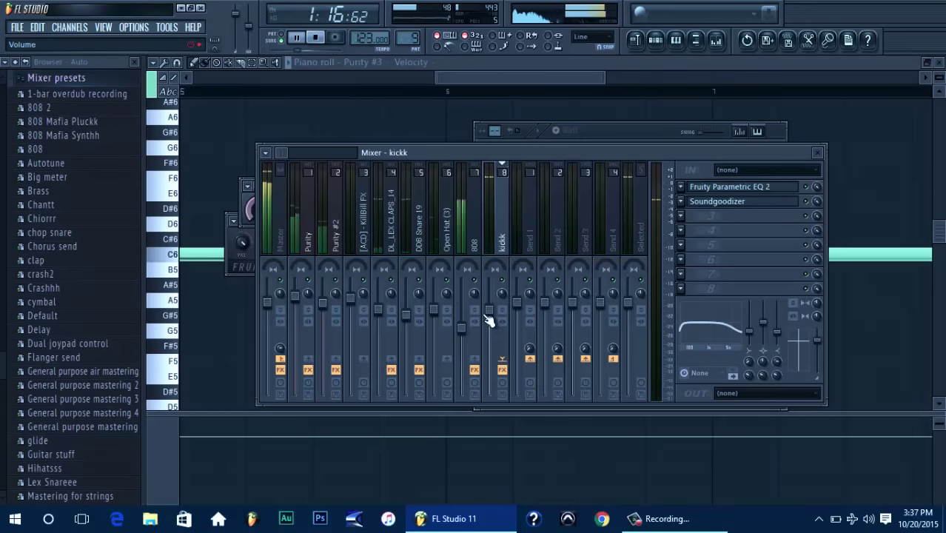
pyautogui.moveTo(495, 322); pyautogui.dragTo(498, 334)
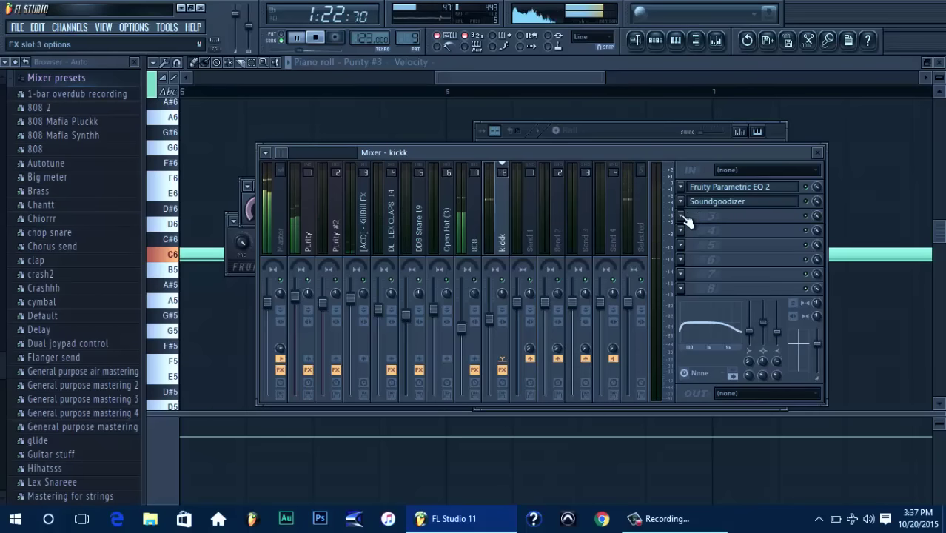
# Check the effects on the DL_LEX CLAPS_14, KillBill FX, Purity and Master mixer tracks
pyautogui.click(379, 229)
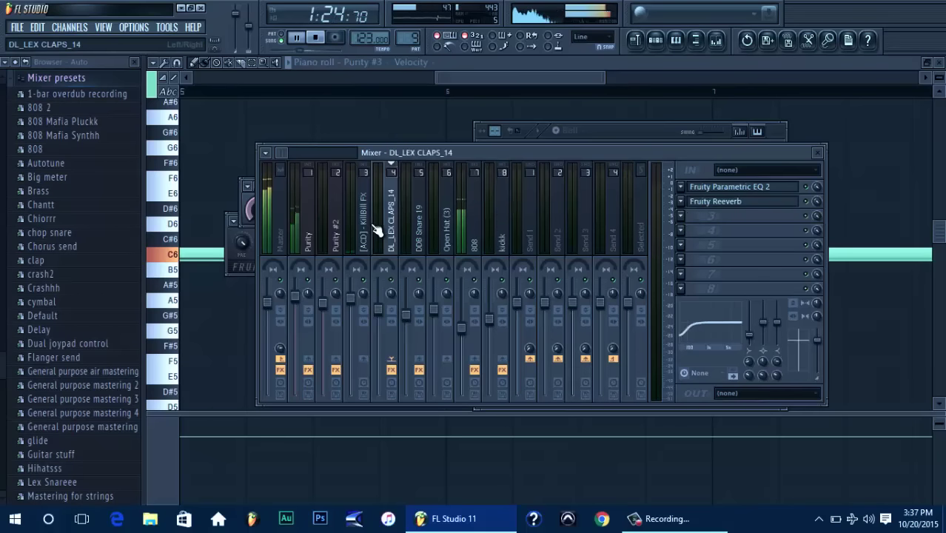
pyautogui.click(366, 224)
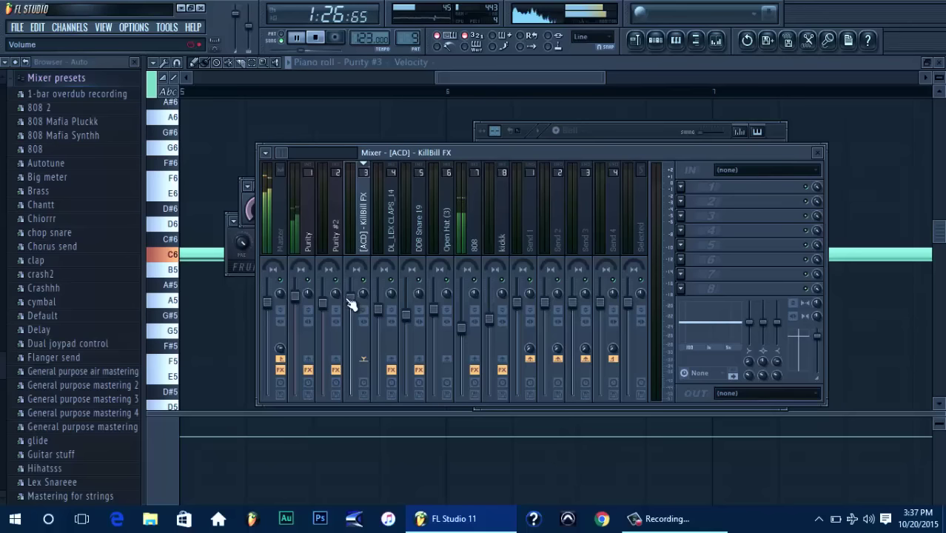
pyautogui.click(307, 240)
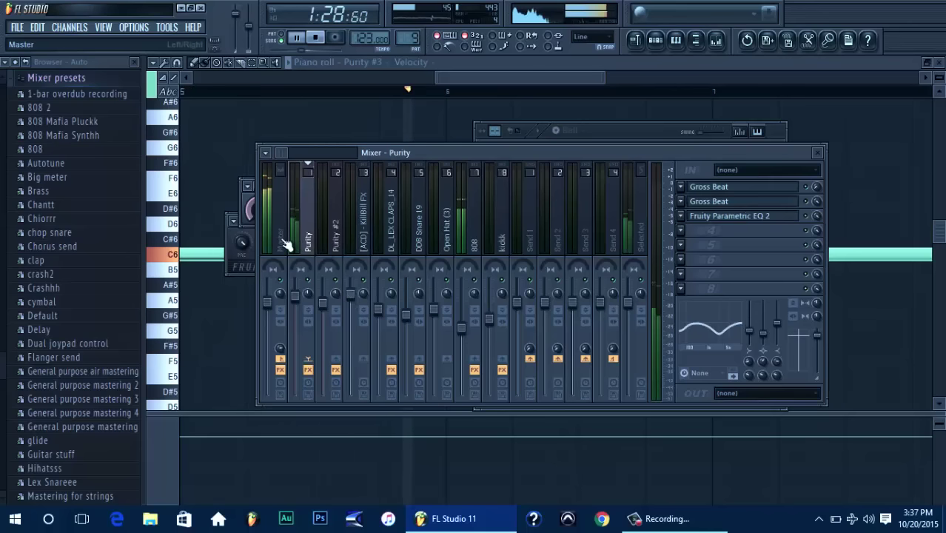
pyautogui.click(284, 242)
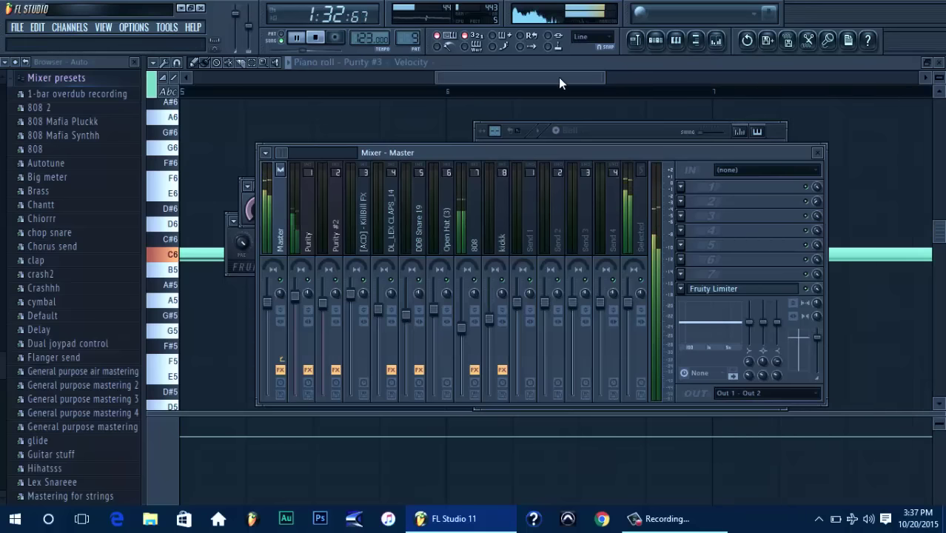
# Return to the playlist, stop playback and look through the browser's samples for a producer tag
pyautogui.press('F9')
pyautogui.click(635, 39)
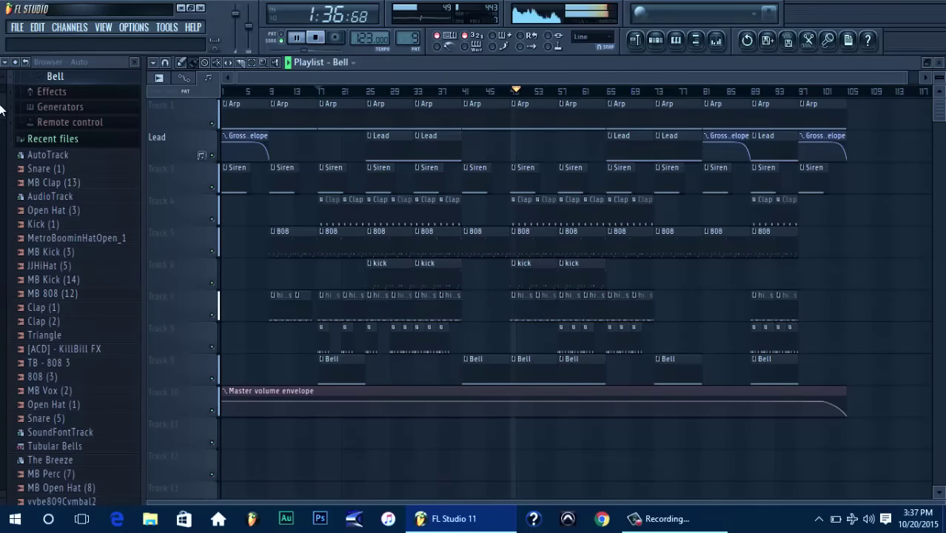
pyautogui.scroll(-6, 70, 319)
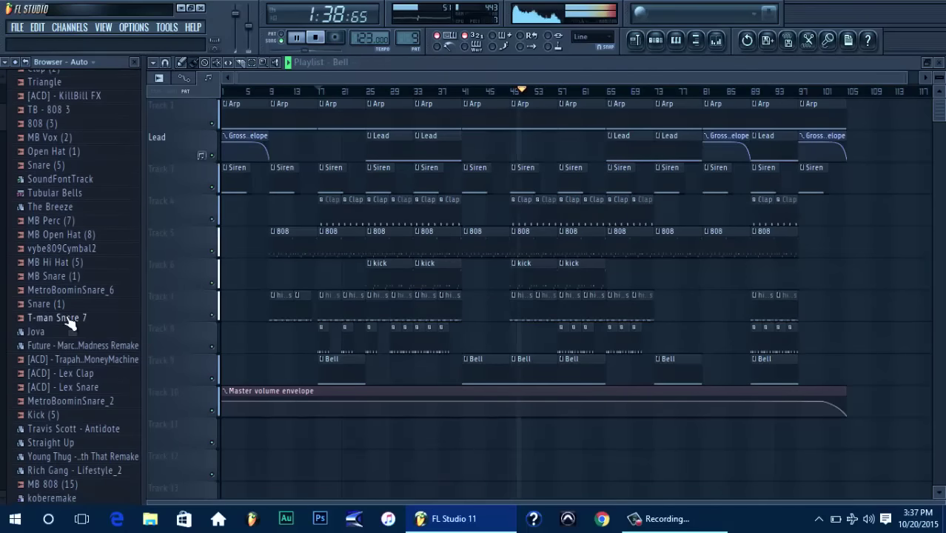
pyautogui.click(43, 304)
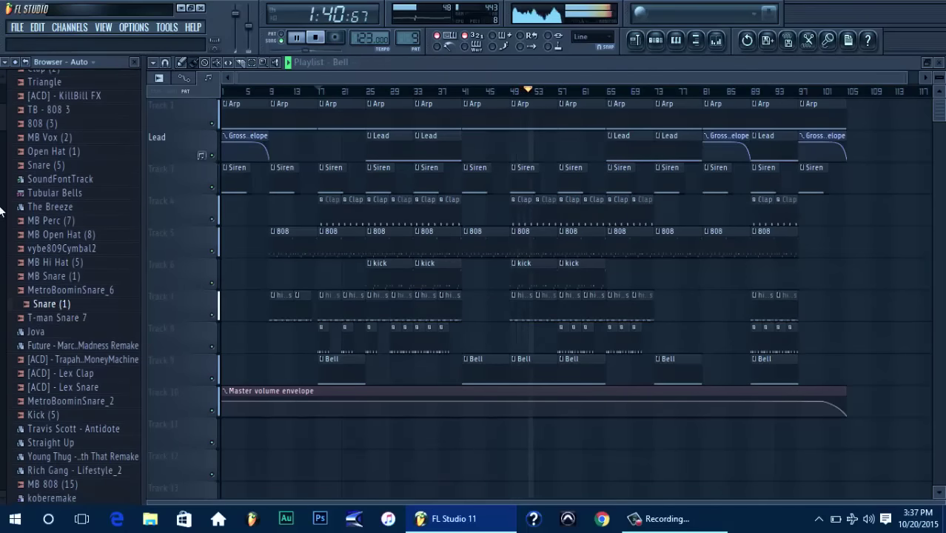
pyautogui.scroll(-10, 30, 178)
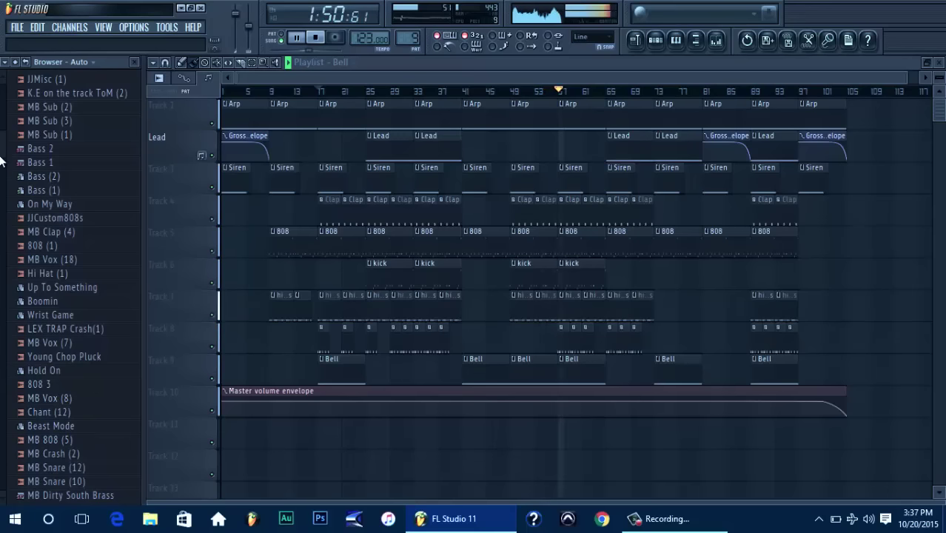
pyautogui.scroll(-7, 1, 161)
pyautogui.scroll(11, 2, 152)
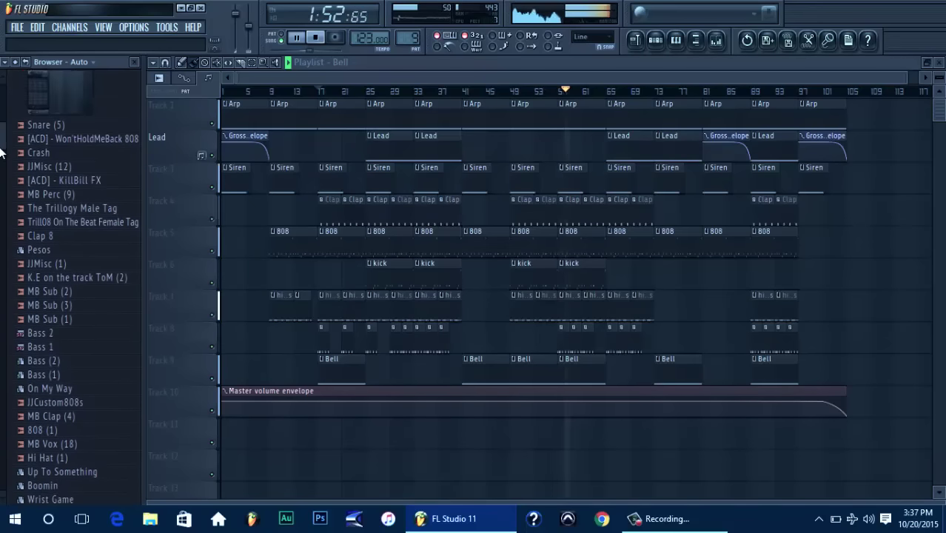
pyautogui.scroll(1, 2, 152)
pyautogui.press('space')
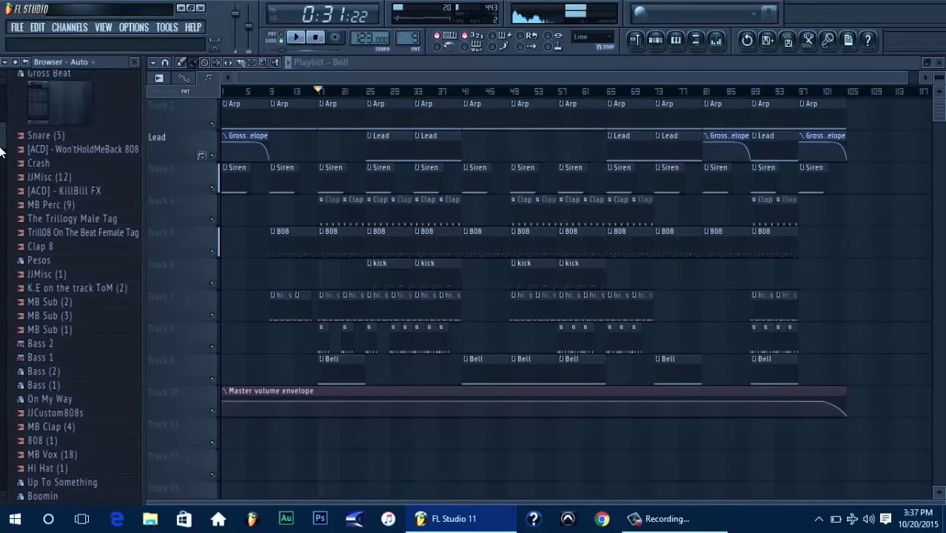
pyautogui.scroll(7, 2, 152)
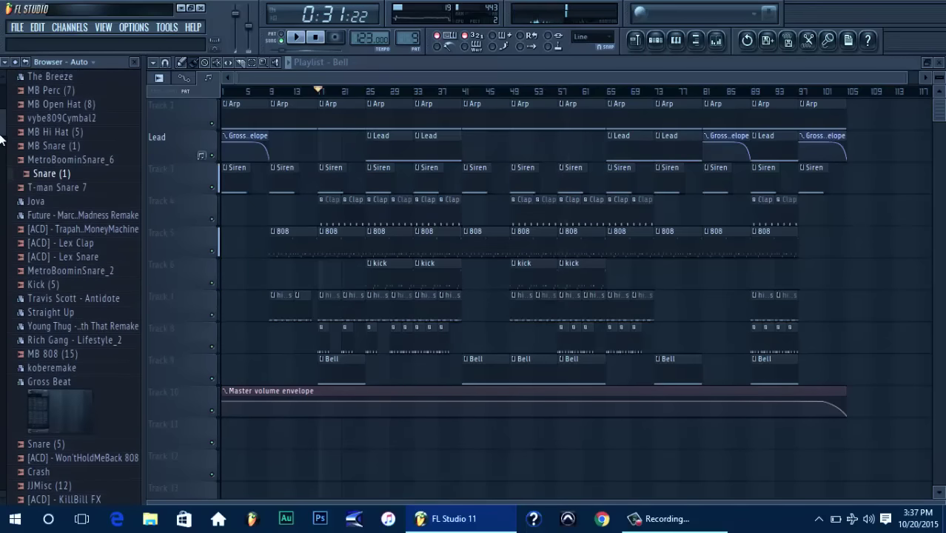
pyautogui.scroll(5, 2, 135)
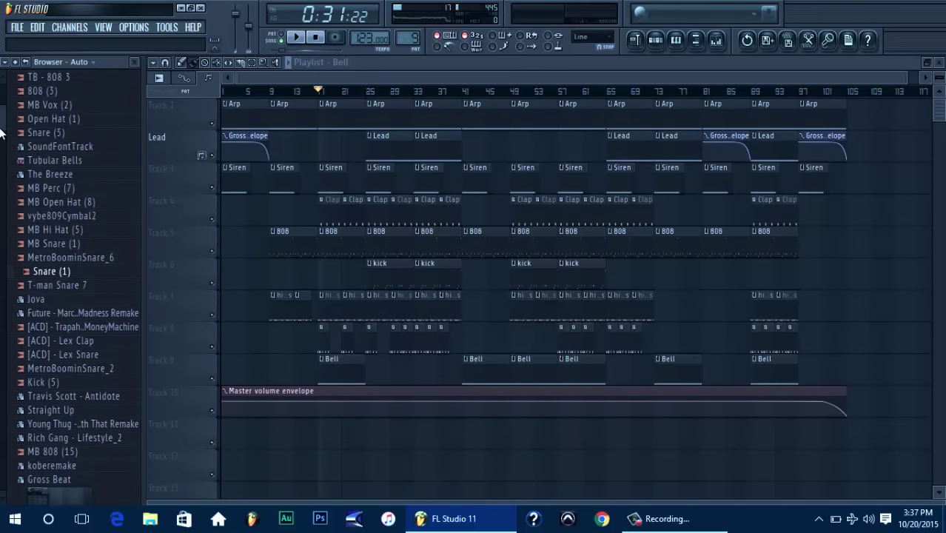
pyautogui.moveTo(1, 130); pyautogui.dragTo(1, 478)
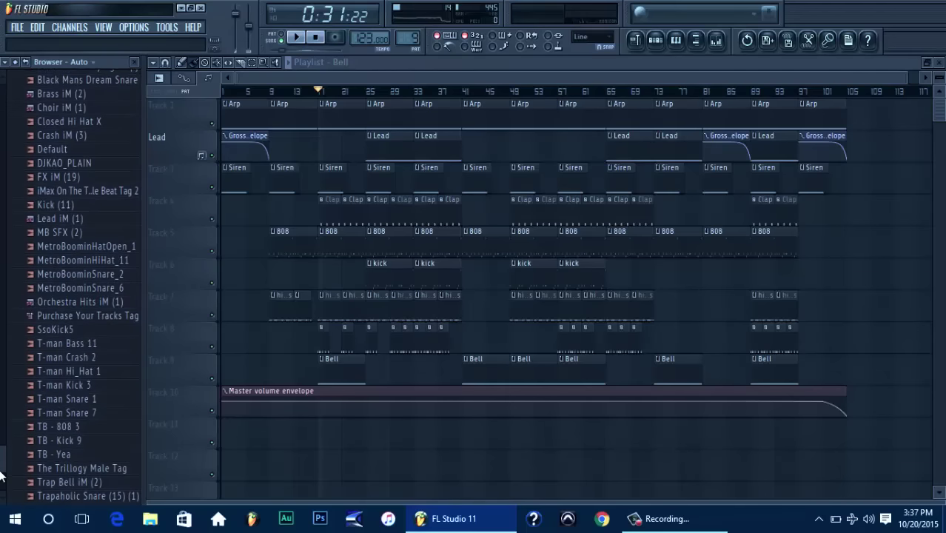
# Preview The Trillogy Male Tag, TB - Yea, the iMax beat tag and other nearby samples in the browser
pyautogui.click(74, 471)
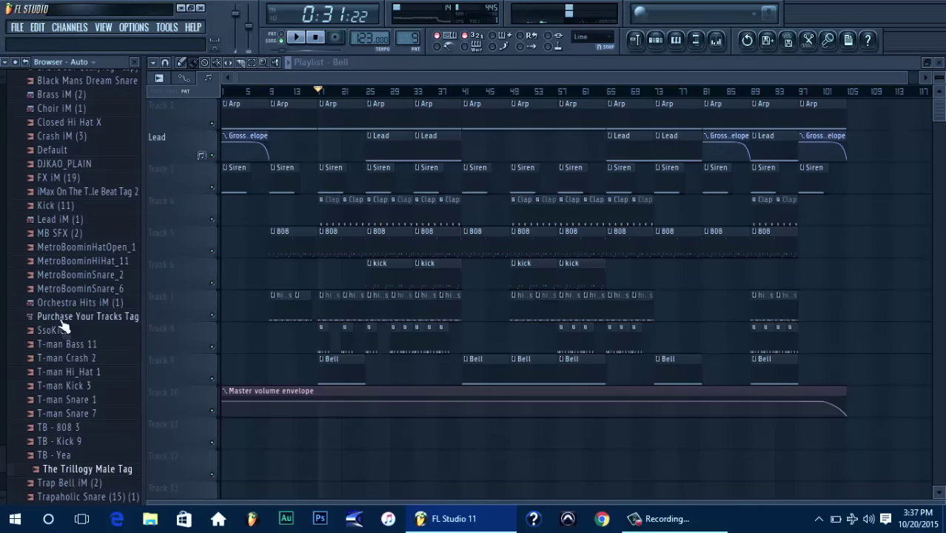
pyautogui.click(86, 317)
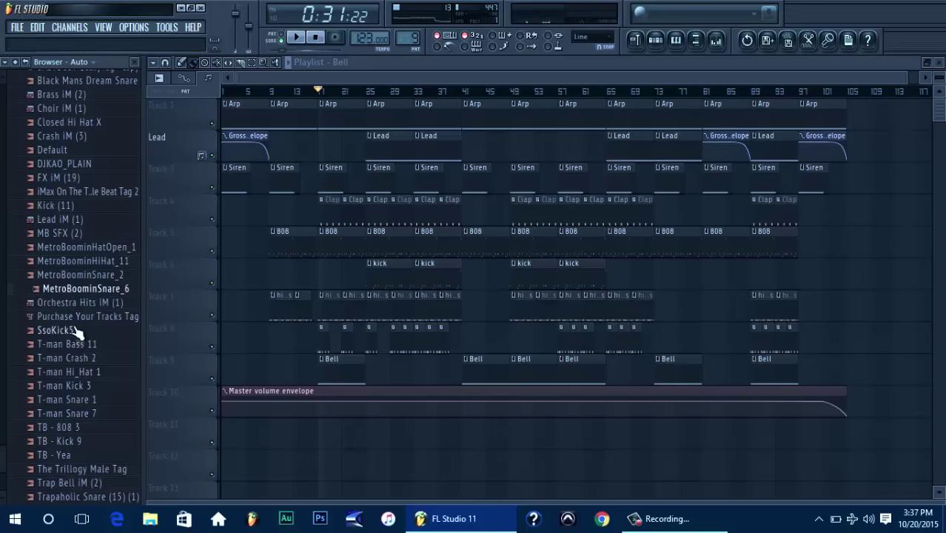
pyautogui.click(77, 372)
pyautogui.click(78, 454)
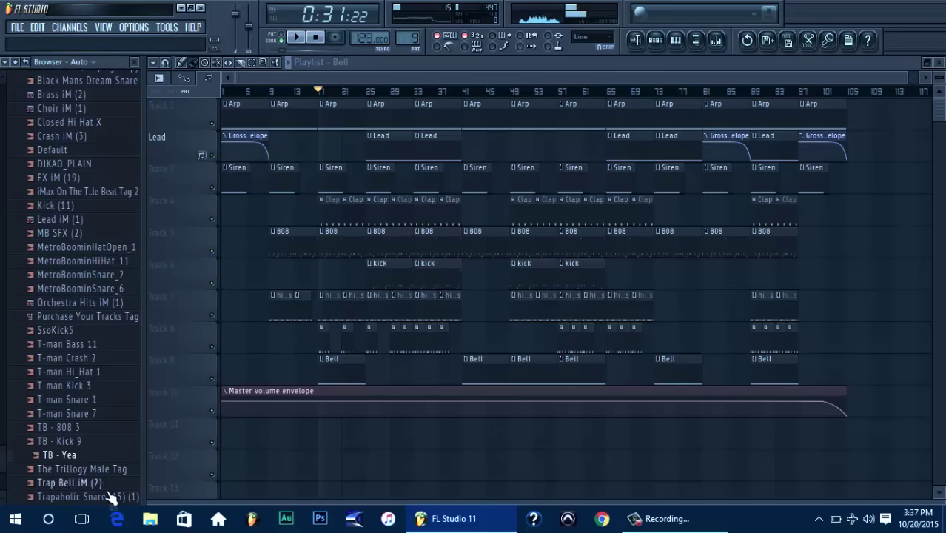
pyautogui.click(111, 192)
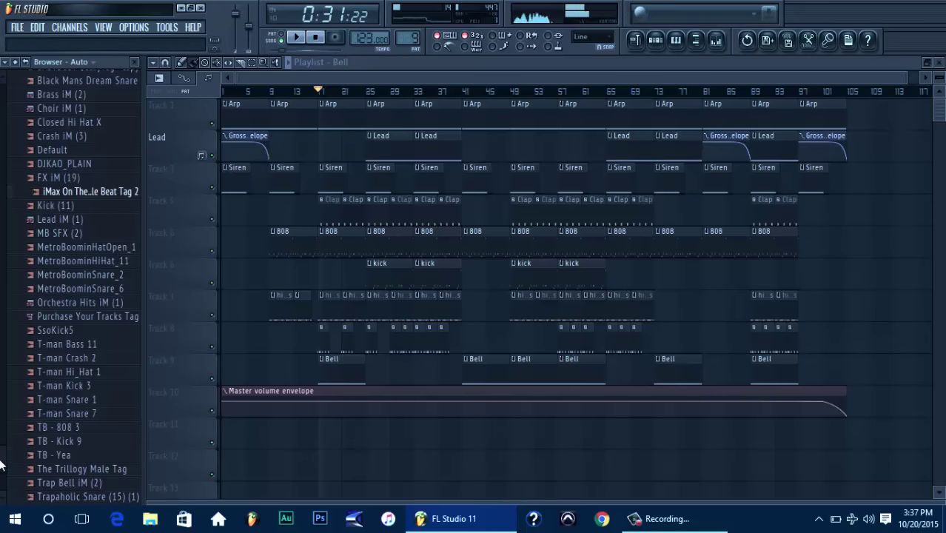
# Place the Trill08 On The Beat Female Tag at bar 1 on the empty track below the master volume envelope
pyautogui.scroll(-5, 16, 448)
pyautogui.click(89, 373)
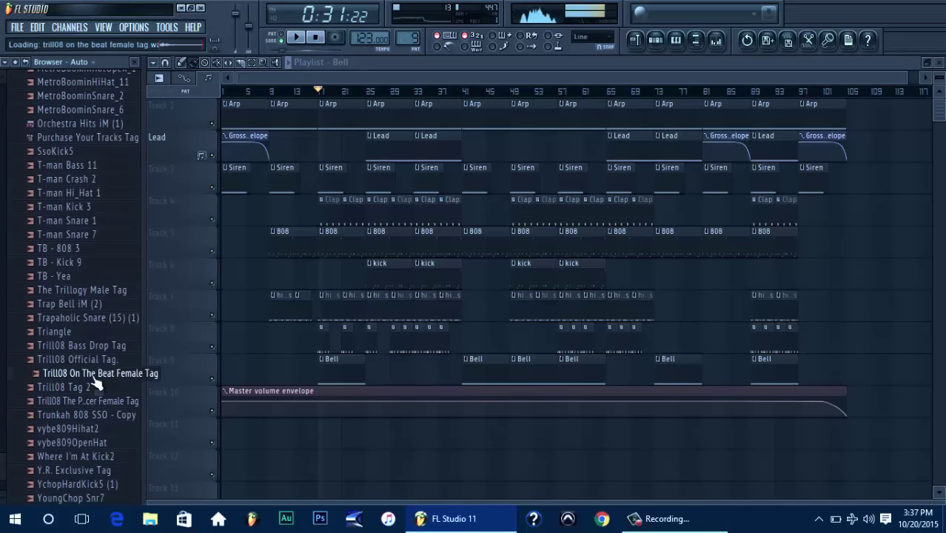
pyautogui.moveTo(89, 373); pyautogui.dragTo(222, 434)
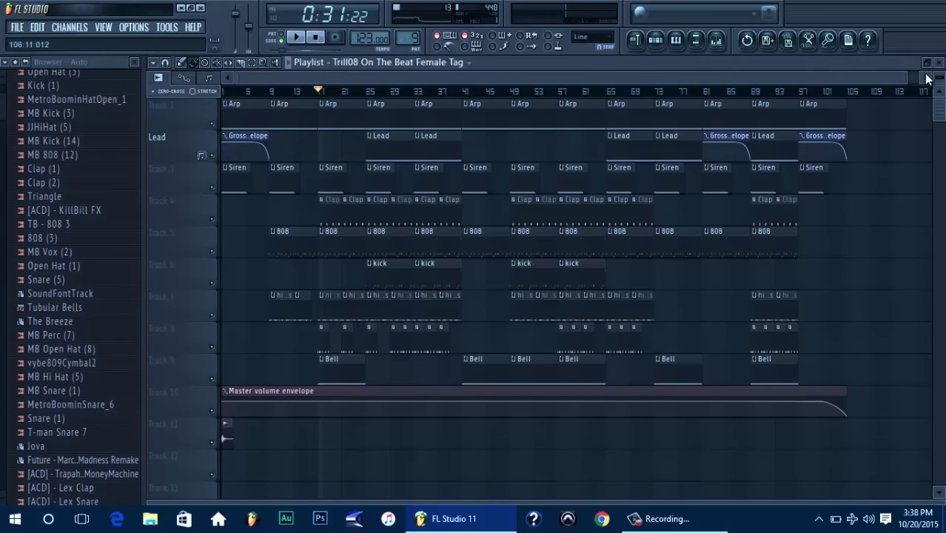
# Start saving the project in the Projects folder, enter Invasion as the file name and dismiss the low-battery notice
pyautogui.hotkey('ctrl', 's')
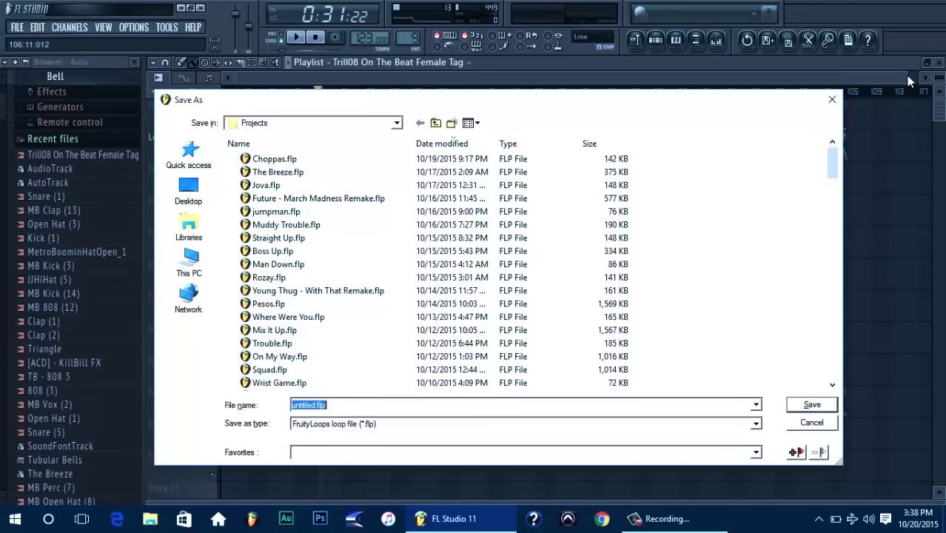
pyautogui.write('I')
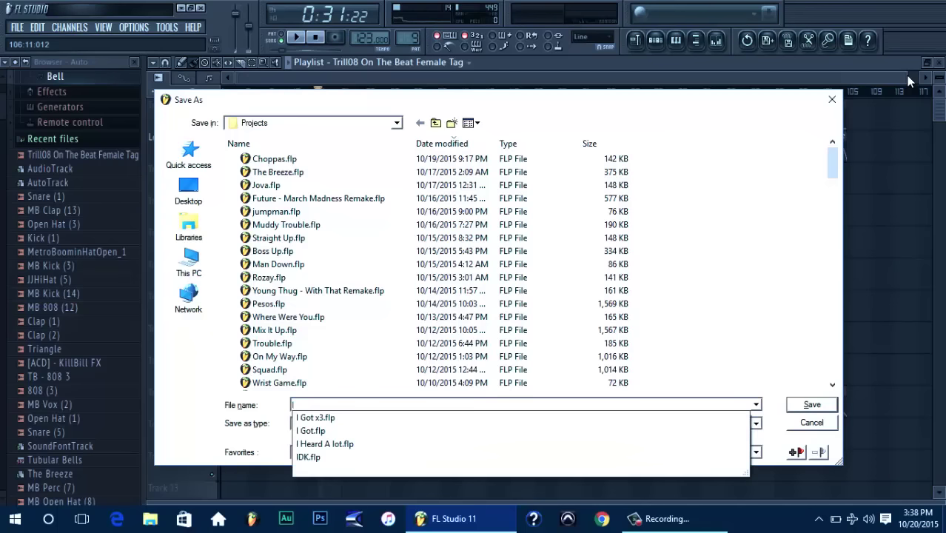
pyautogui.write('nvasion')
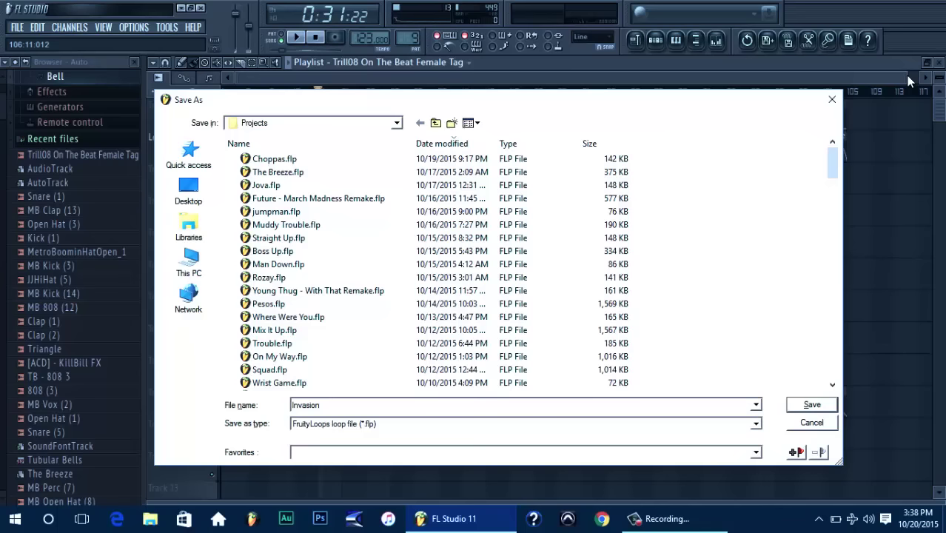
pyautogui.press('BackSpace')
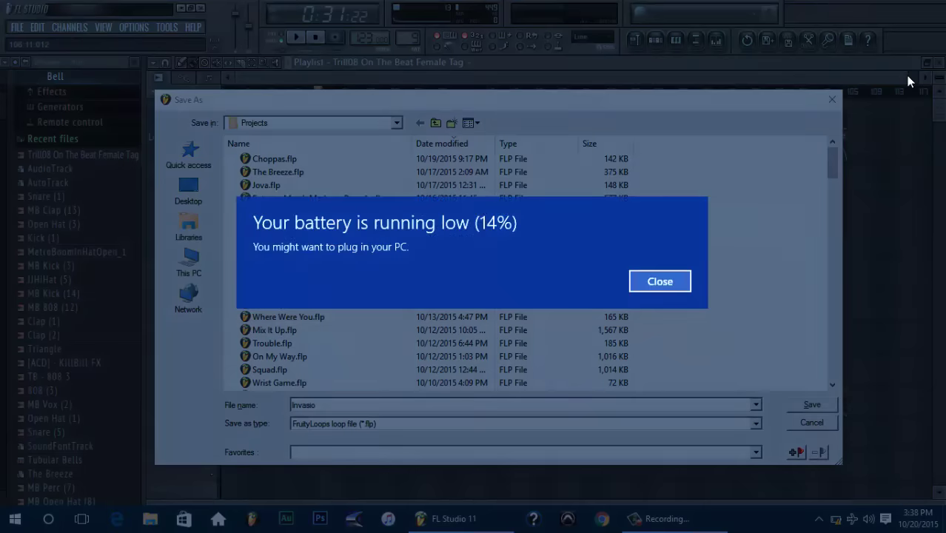
pyautogui.click(671, 280)
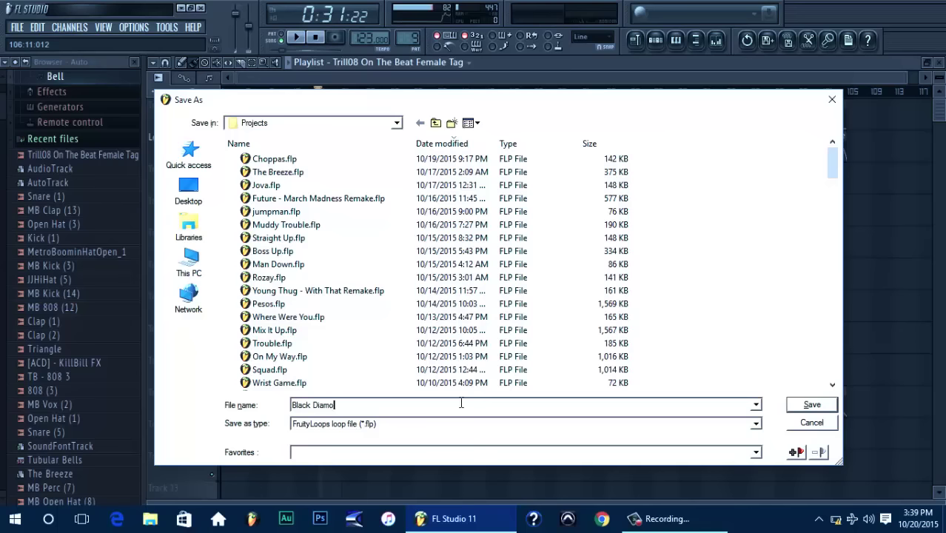
# Save the project under the name Black Diamonds instead and return the playback position to the start of the song
pyautogui.hotkey('ctrl', 'a')
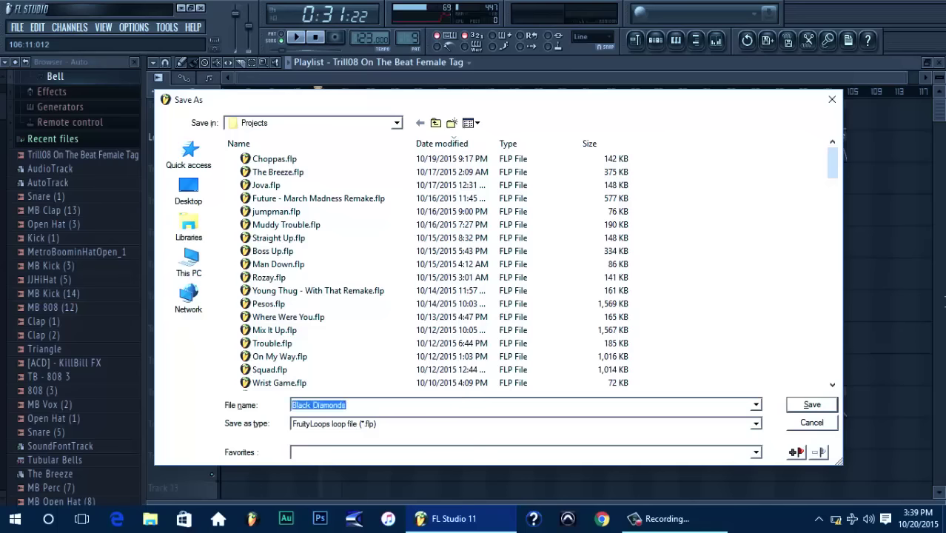
pyautogui.press('Escape')
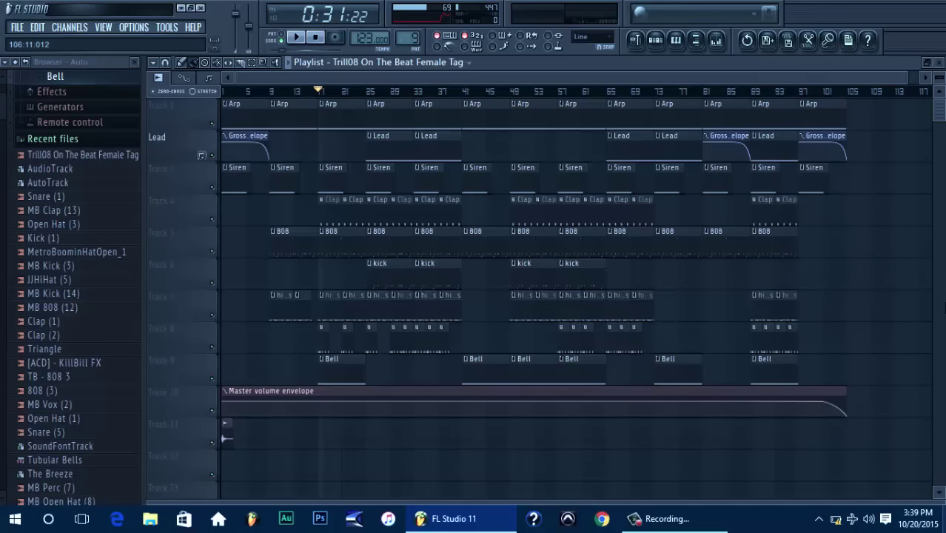
pyautogui.click(317, 38)
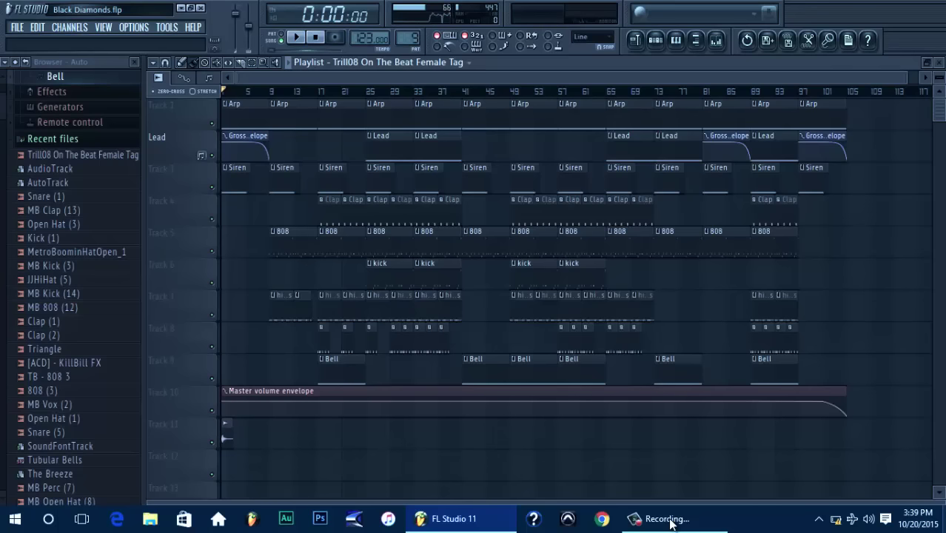
pyautogui.click(670, 522)
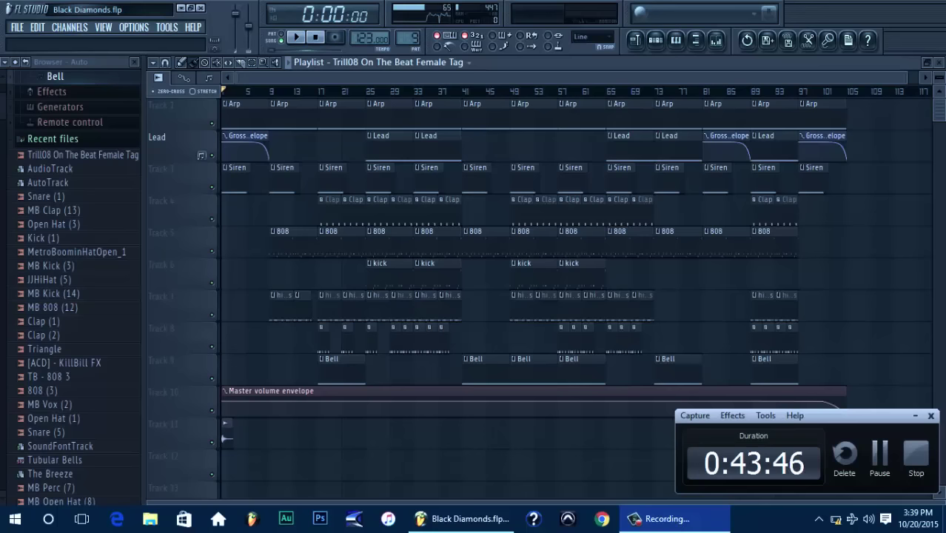
pyautogui.moveTo(852, 416); pyautogui.dragTo(673, 401)
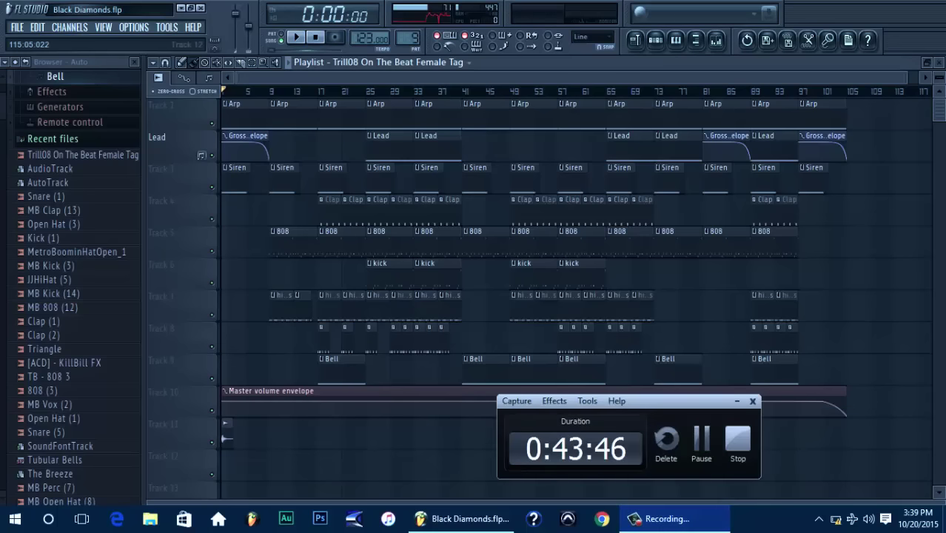